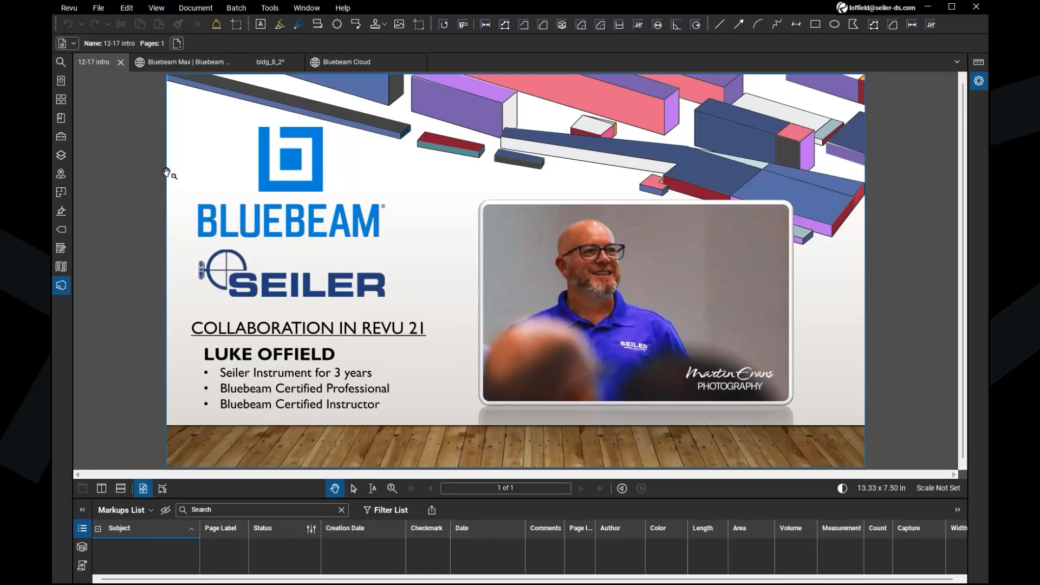
Bring up the Bluebeam Max web page, accept all cookies and review its introduction through the Talk to your drawings section.
{"action": "left_click", "coordinate": [187, 63]}
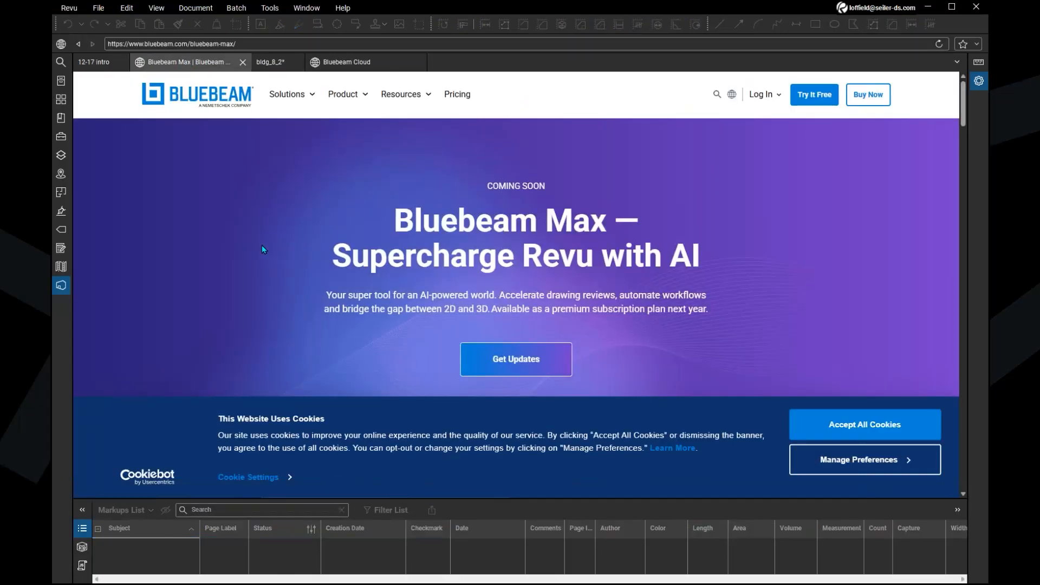
{"action": "left_click", "coordinate": [866, 424]}
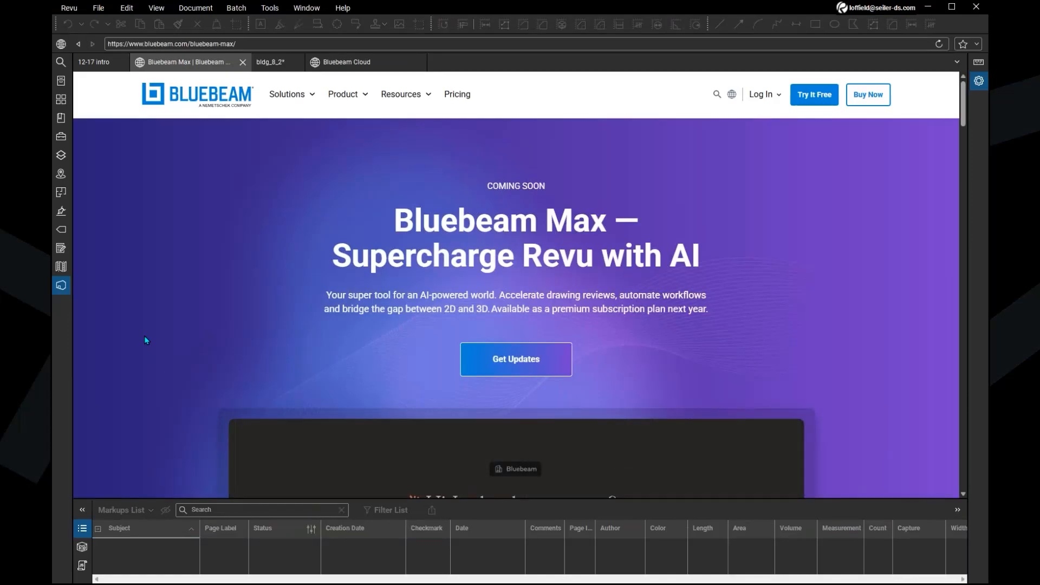
{"action": "scroll", "coordinate": [145, 340], "scroll_direction": "down", "scroll_amount": 4}
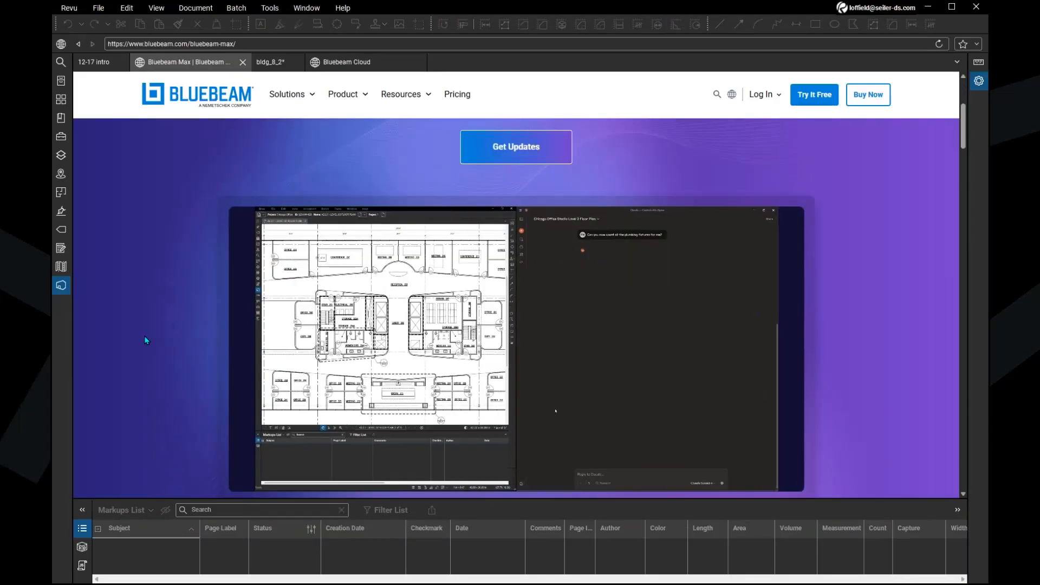
{"action": "scroll", "coordinate": [145, 340], "scroll_direction": "down", "scroll_amount": 1}
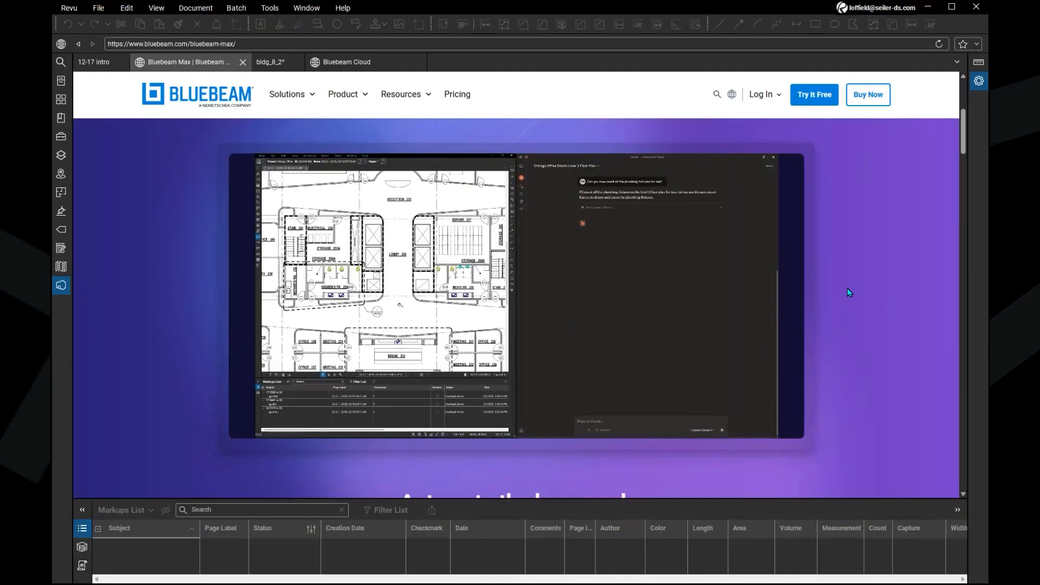
{"action": "scroll", "coordinate": [848, 288], "scroll_direction": "down", "scroll_amount": 2}
{"action": "scroll", "coordinate": [848, 290], "scroll_direction": "down", "scroll_amount": 2}
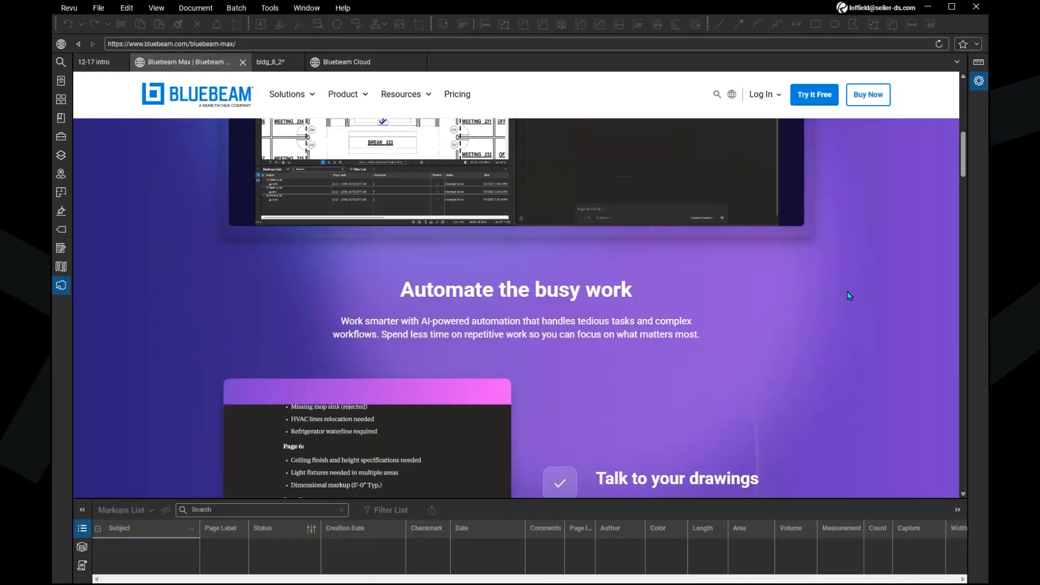
{"action": "scroll", "coordinate": [847, 292], "scroll_direction": "down", "scroll_amount": 2}
{"action": "scroll", "coordinate": [847, 292], "scroll_direction": "down", "scroll_amount": 3}
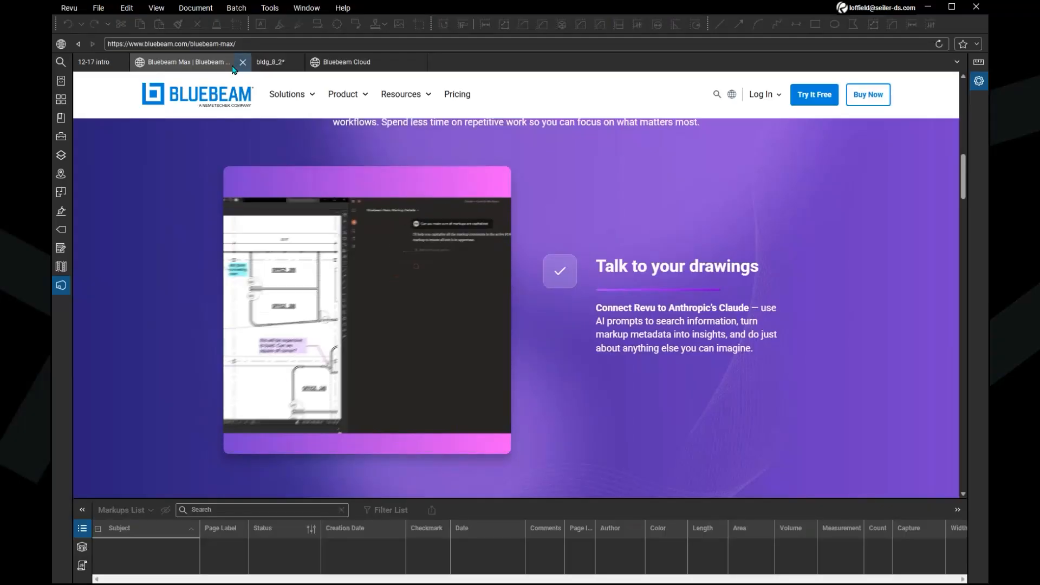
Highlight the web address of the Bluebeam Max page to point it out.
{"action": "left_click", "coordinate": [242, 44]}
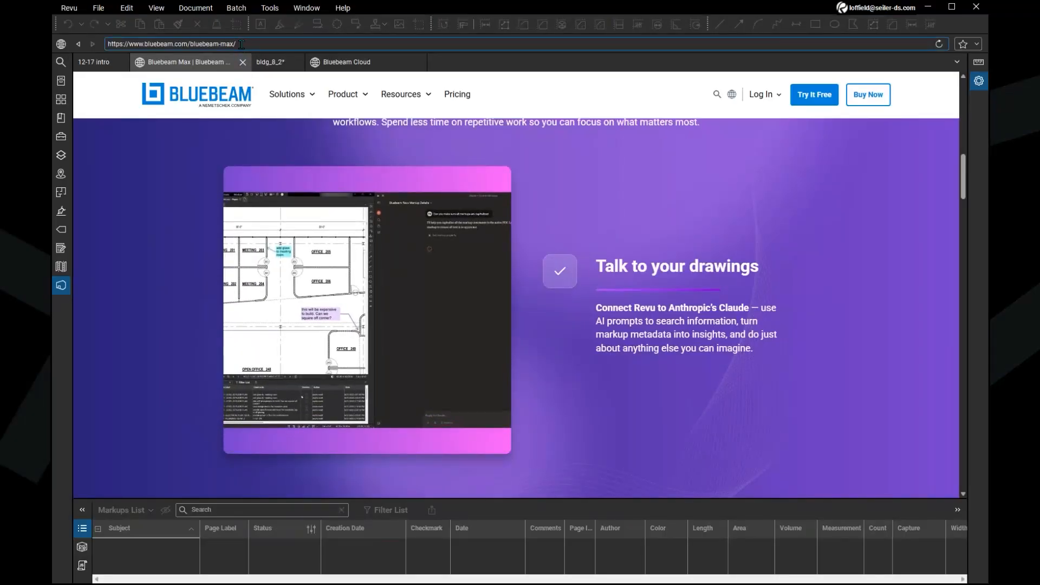
{"action": "triple_click", "coordinate": [242, 45]}
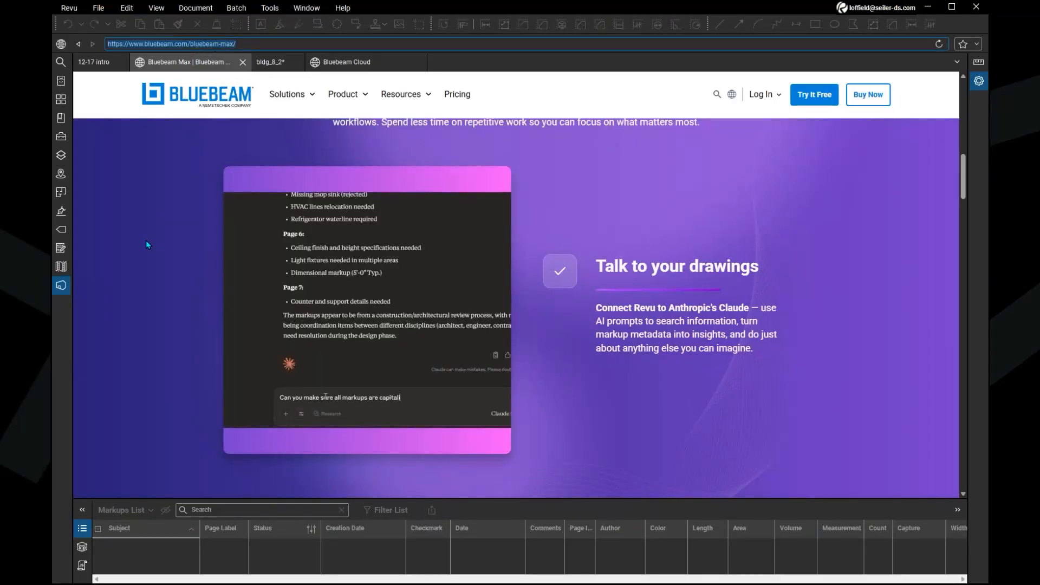
{"action": "left_click", "coordinate": [146, 240]}
Review the Bluebeam Max feature descriptions, including Stitching, MagicWand, AI-Review, AI-Match and Connected Sessions in Revit, up to the frequently asked questions.
{"action": "scroll", "coordinate": [146, 239], "scroll_direction": "down", "scroll_amount": 3}
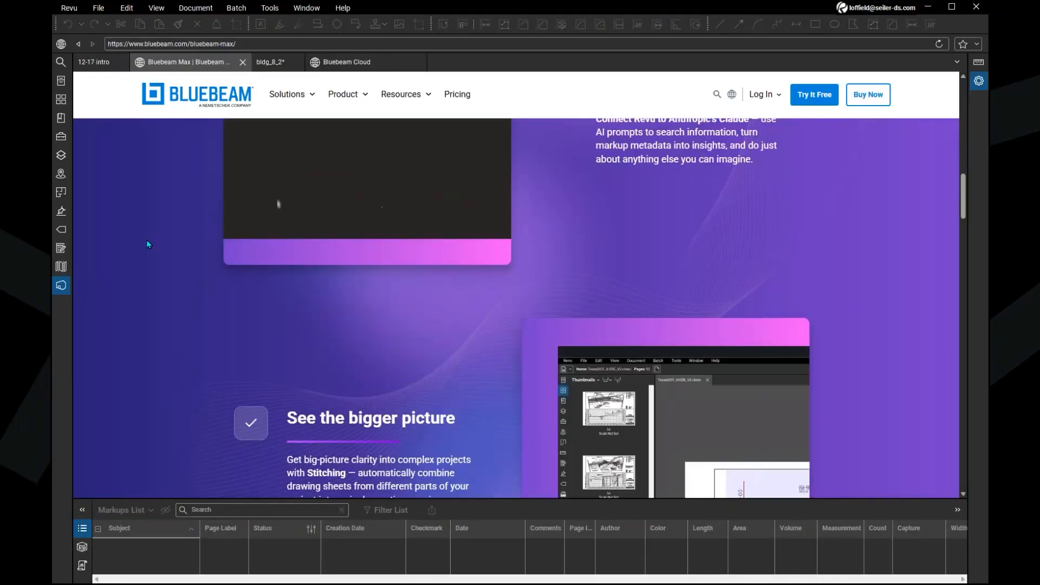
{"action": "scroll", "coordinate": [146, 239], "scroll_direction": "down", "scroll_amount": 3}
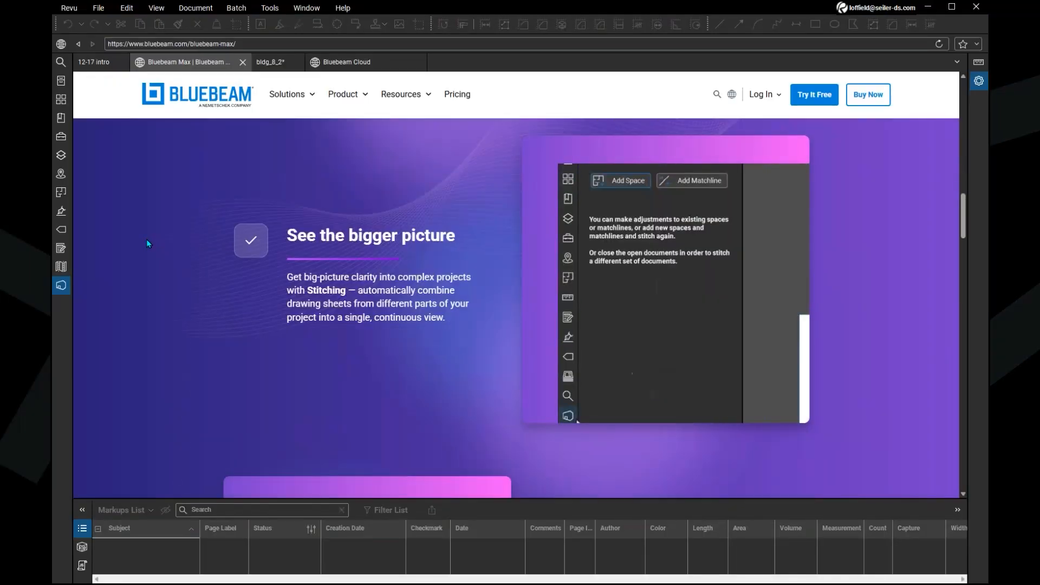
{"action": "scroll", "coordinate": [147, 241], "scroll_direction": "down", "scroll_amount": 3}
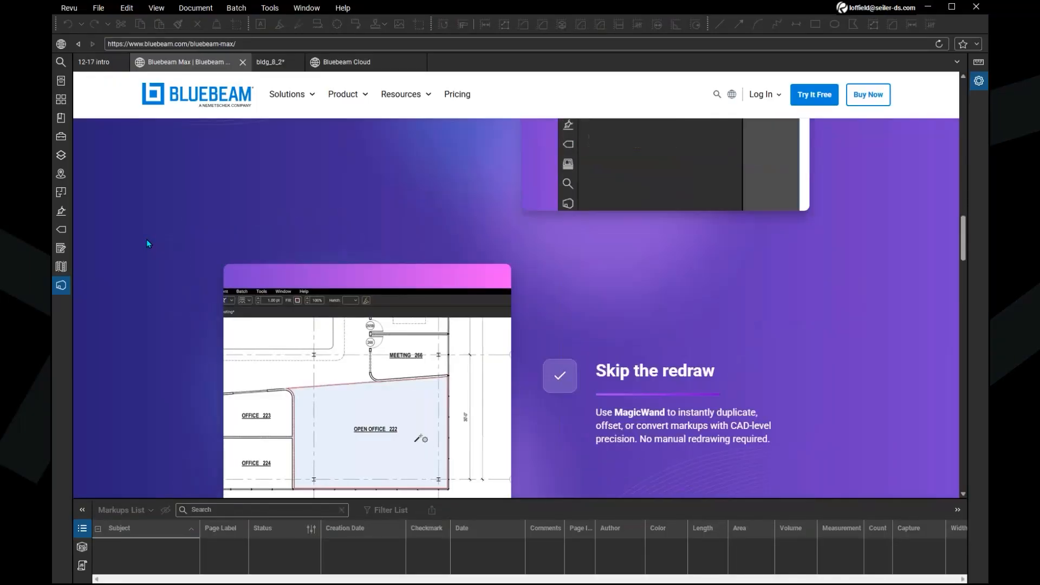
{"action": "scroll", "coordinate": [147, 240], "scroll_direction": "down", "scroll_amount": 2}
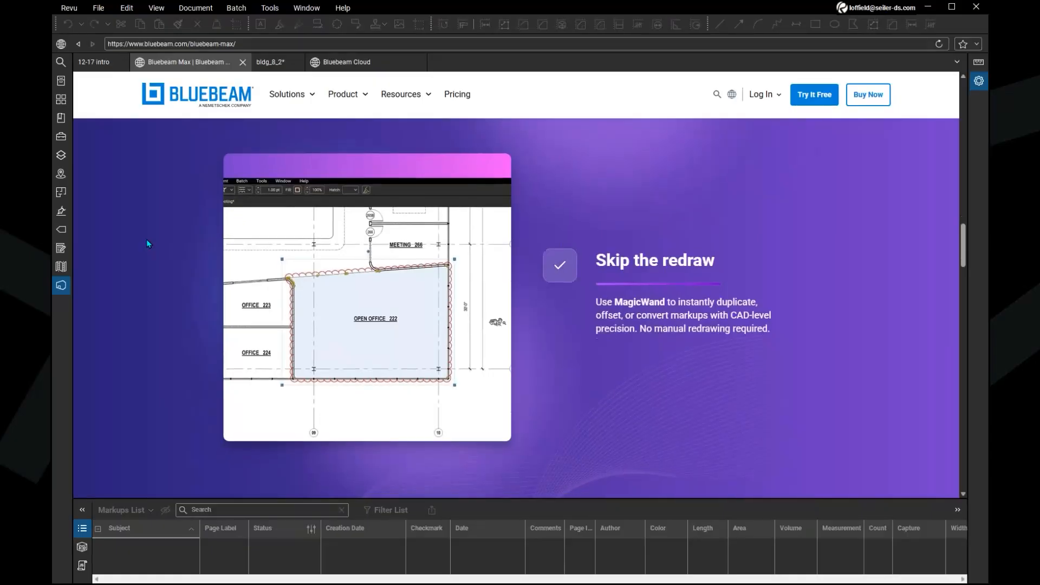
{"action": "scroll", "coordinate": [146, 239], "scroll_direction": "down", "scroll_amount": 3}
{"action": "scroll", "coordinate": [147, 239], "scroll_direction": "down", "scroll_amount": 3}
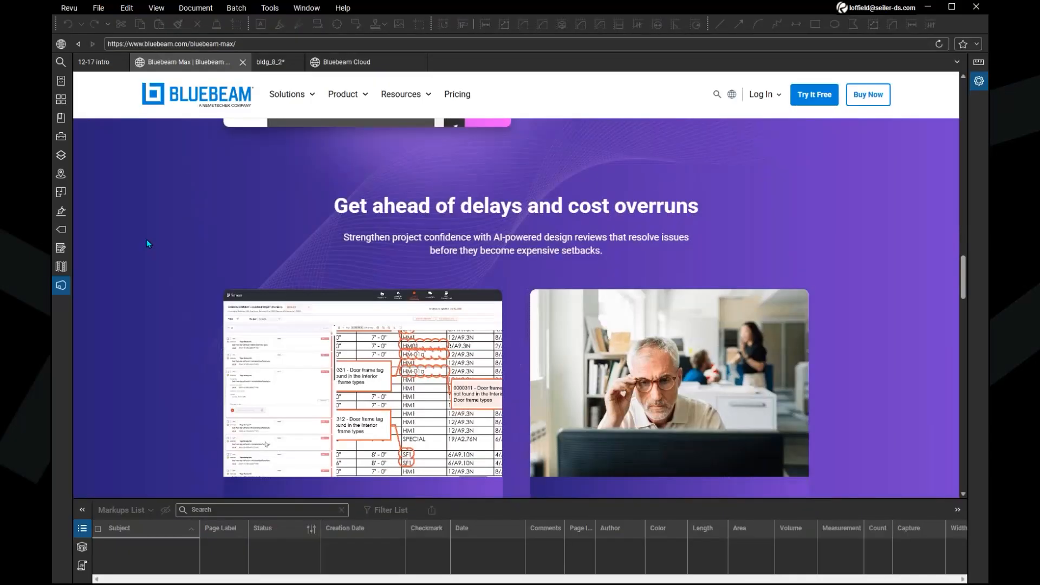
{"action": "scroll", "coordinate": [146, 239], "scroll_direction": "down", "scroll_amount": 1}
{"action": "scroll", "coordinate": [146, 239], "scroll_direction": "down", "scroll_amount": 2}
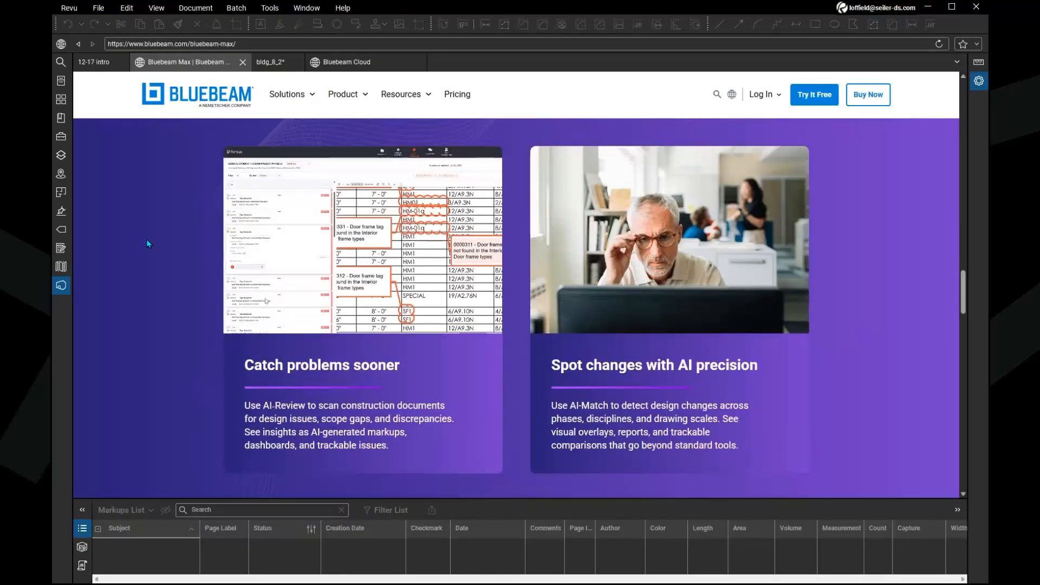
{"action": "scroll", "coordinate": [146, 239], "scroll_direction": "down", "scroll_amount": 4}
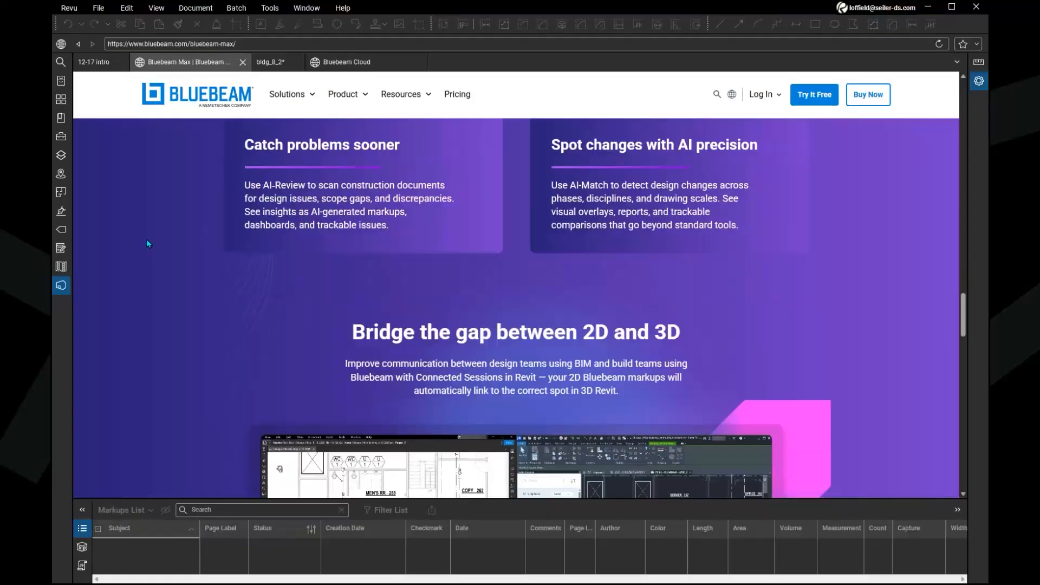
{"action": "scroll", "coordinate": [146, 239], "scroll_direction": "down", "scroll_amount": 4}
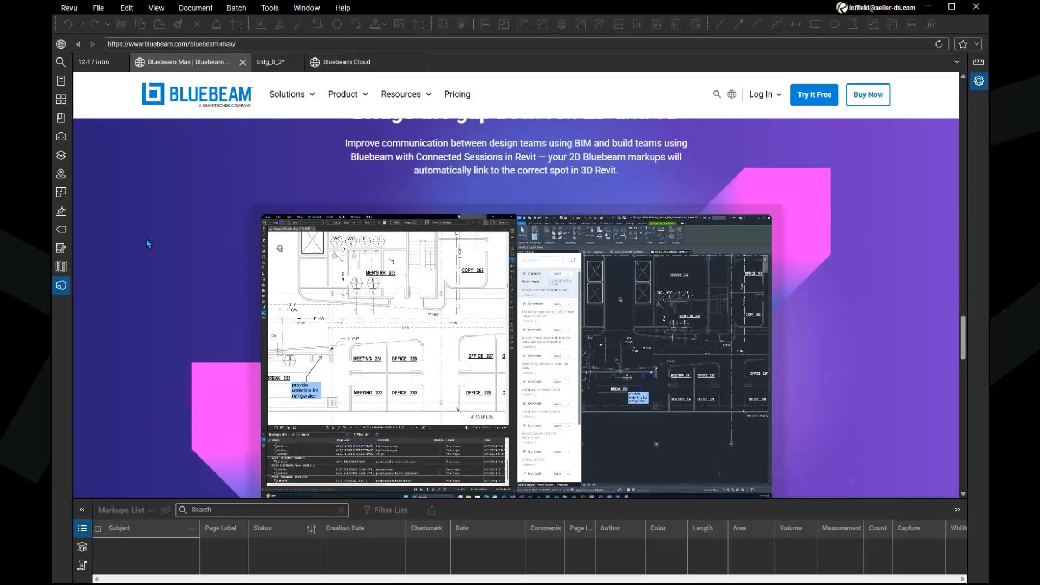
{"action": "scroll", "coordinate": [147, 244], "scroll_direction": "down", "scroll_amount": 1}
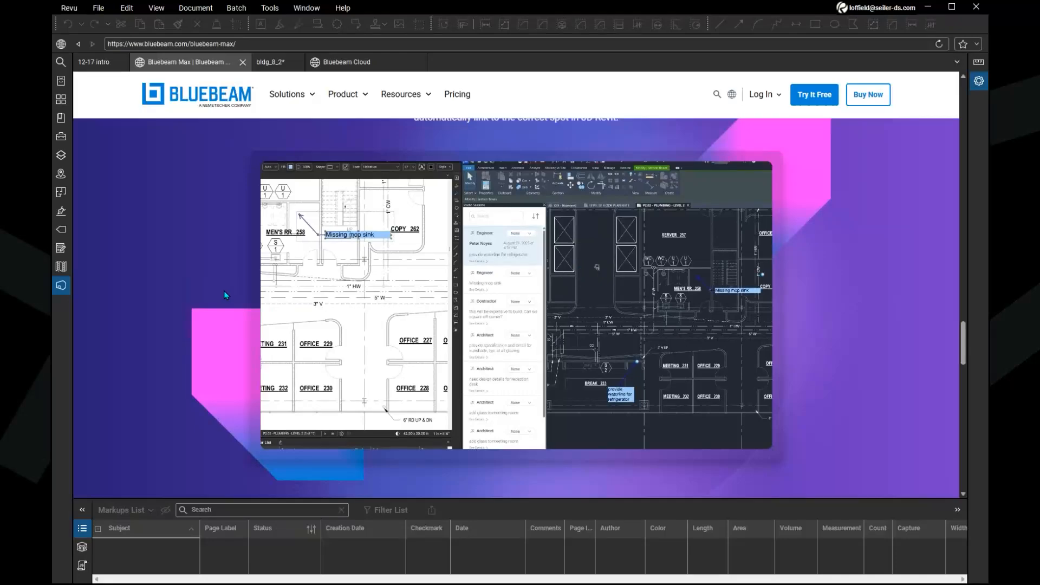
{"action": "scroll", "coordinate": [226, 296], "scroll_direction": "down", "scroll_amount": 5}
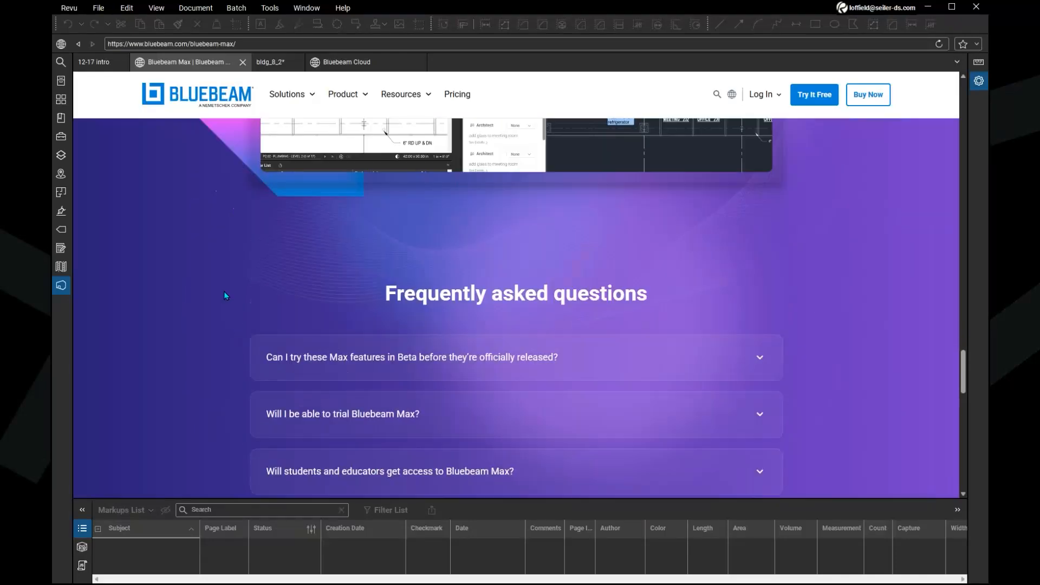
{"action": "scroll", "coordinate": [226, 295], "scroll_direction": "up", "scroll_amount": 13}
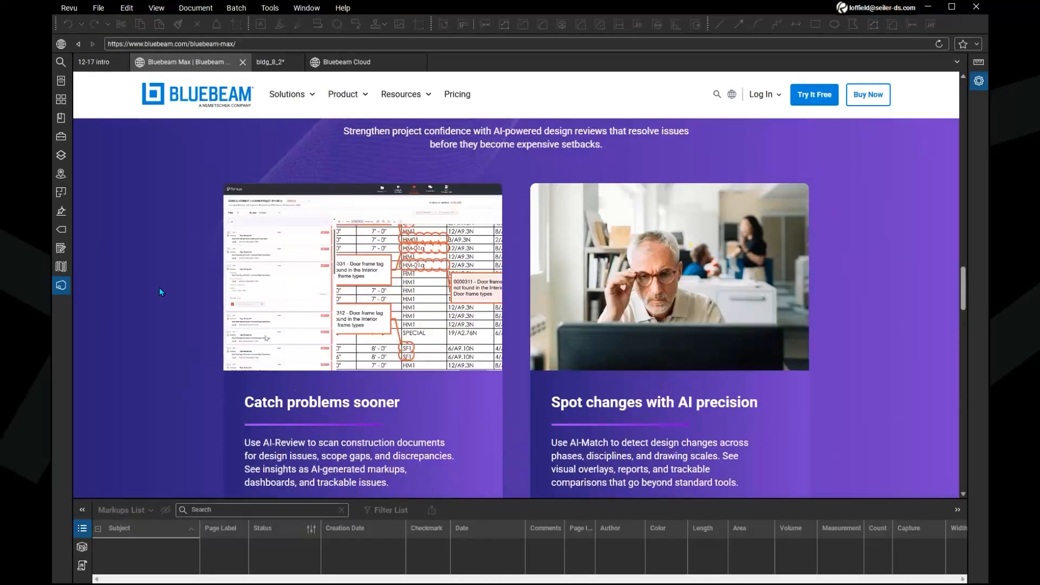
{"action": "scroll", "coordinate": [160, 288], "scroll_direction": "up", "scroll_amount": 15}
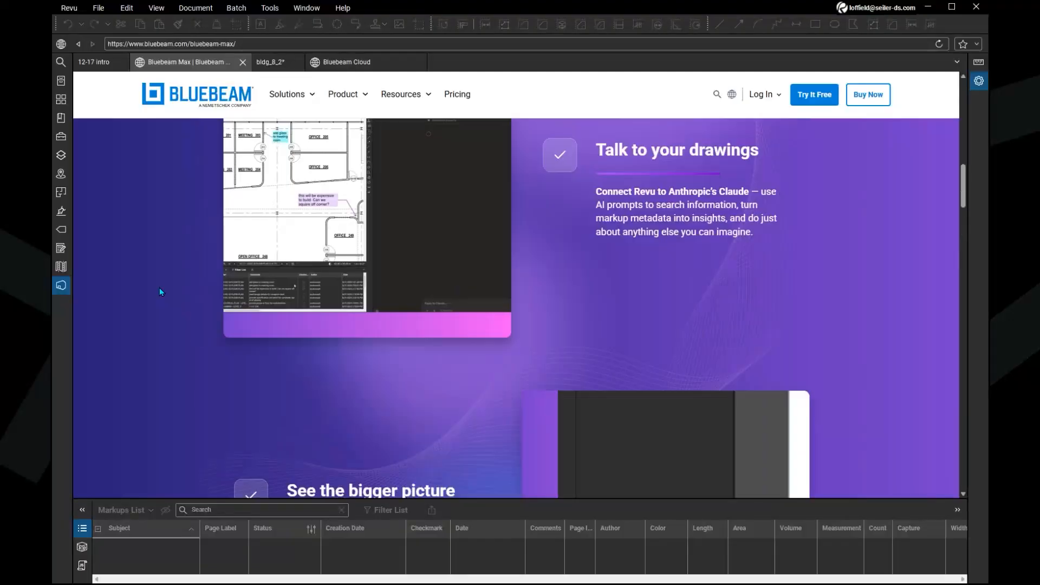
{"action": "scroll", "coordinate": [159, 288], "scroll_direction": "up", "scroll_amount": 8}
{"action": "scroll", "coordinate": [159, 290], "scroll_direction": "up", "scroll_amount": 9}
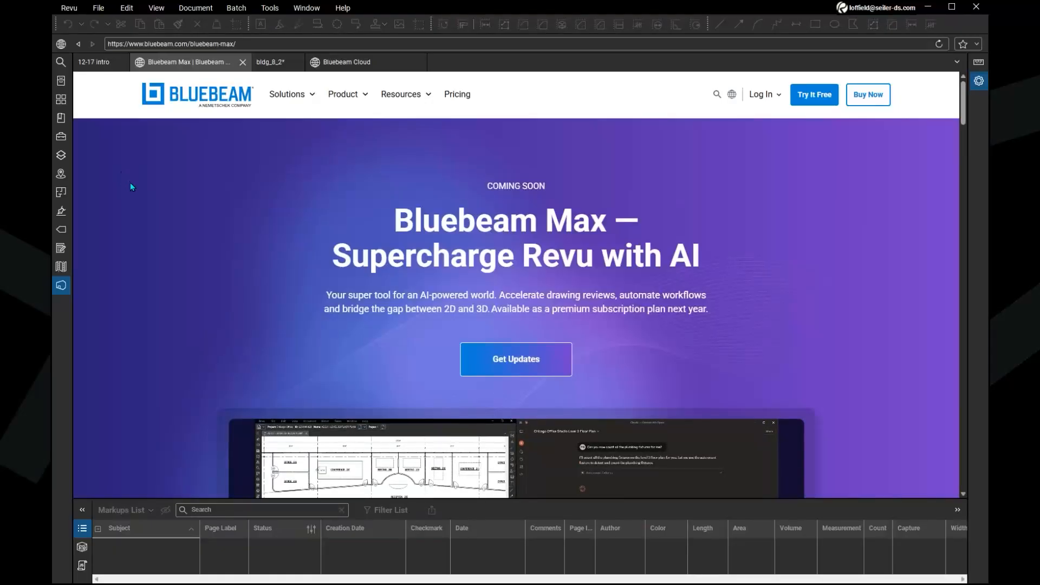
Switch to the bldg_8_2 floor plan and select the green cloud markup between rooms 202 and 201.
{"action": "left_click", "coordinate": [98, 64]}
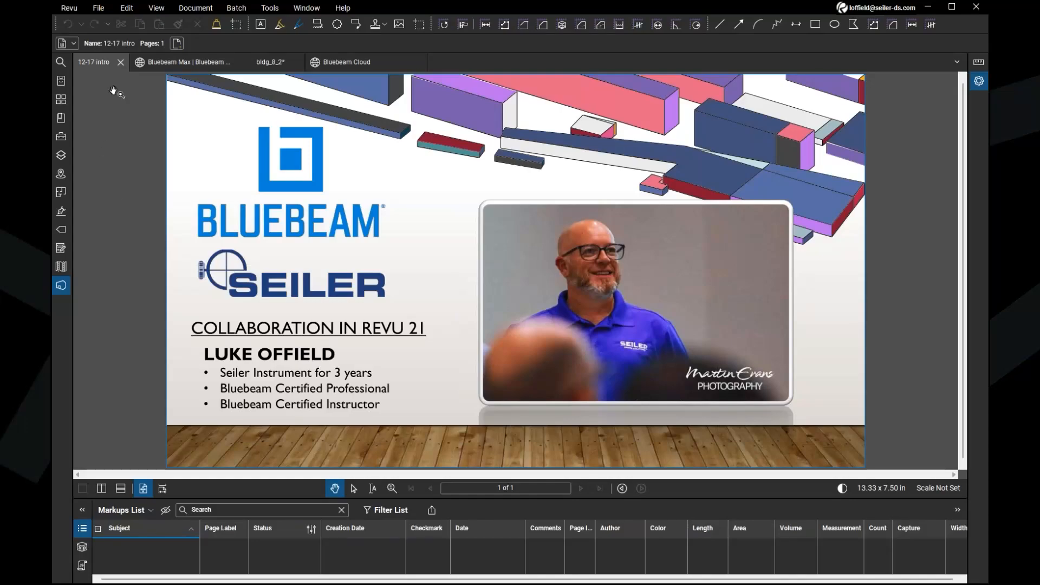
{"action": "left_click", "coordinate": [269, 63]}
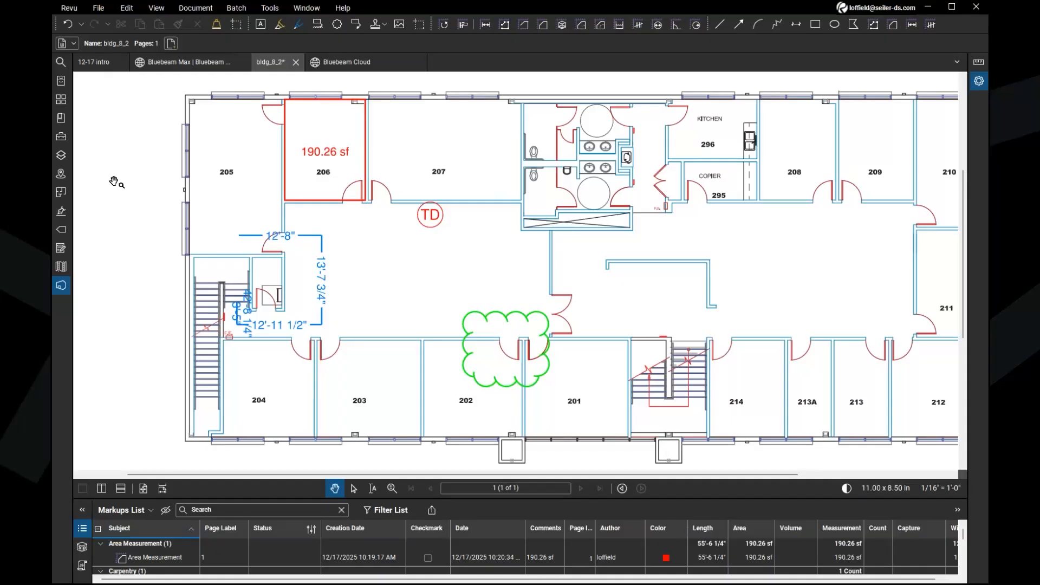
{"action": "key", "text": "ctrl"}
{"action": "key", "text": "ctrl"}
{"action": "left_click", "coordinate": [472, 321]}
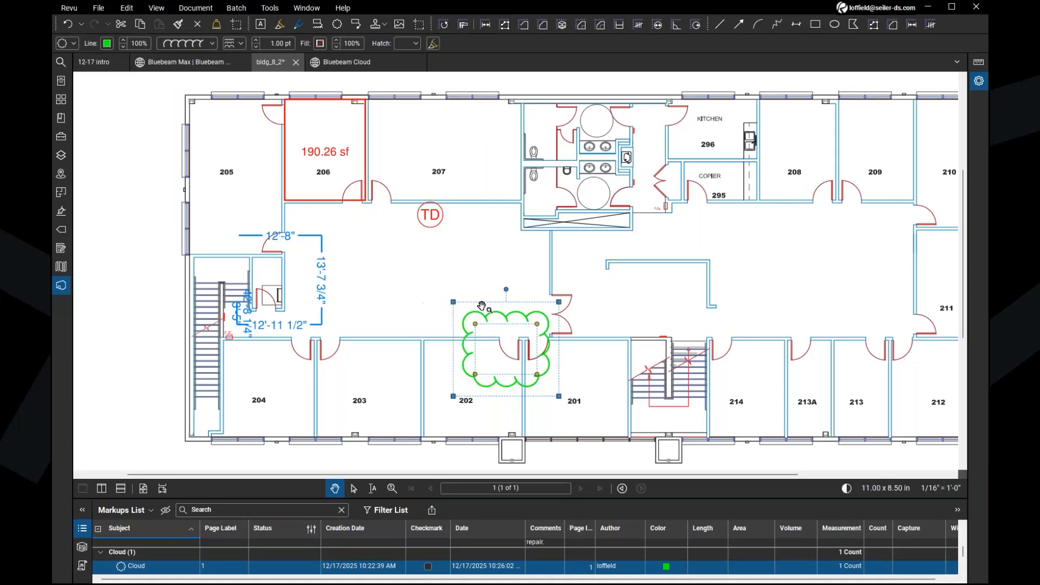
Add the comment "dbakjbd;.kjba;" to the green cloud markup in its pop-up note and close the note.
{"action": "left_click", "coordinate": [320, 24]}
{"action": "scroll", "coordinate": [416, 308], "scroll_direction": "down", "scroll_amount": 1}
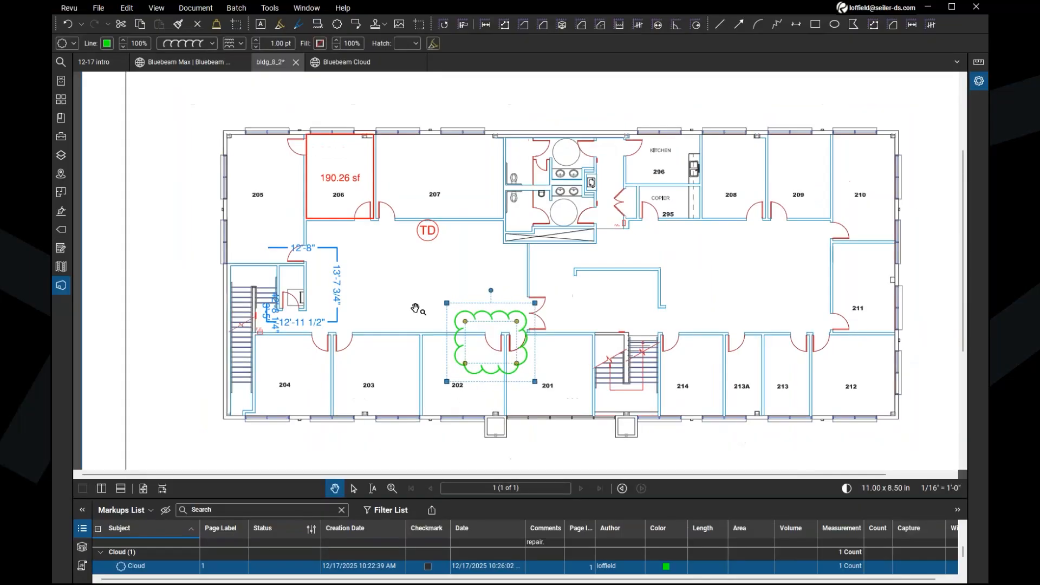
{"action": "left_click_drag", "start_coordinate": [413, 331], "coordinate": [423, 292]}
{"action": "scroll", "coordinate": [440, 298], "scroll_direction": "up", "scroll_amount": 3}
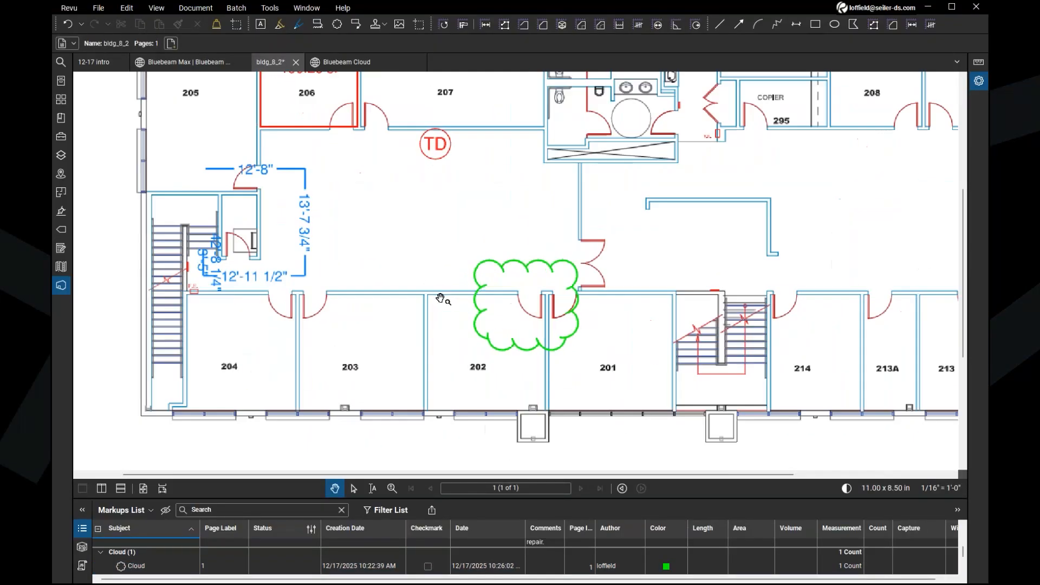
{"action": "left_click", "coordinate": [449, 276]}
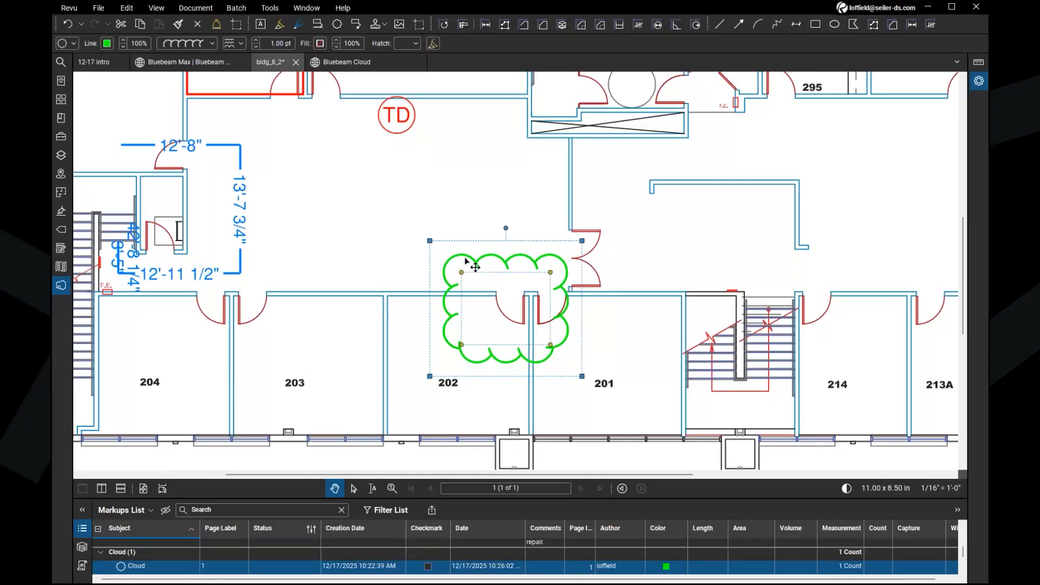
{"action": "key", "text": "ctrl"}
{"action": "right_click", "coordinate": [506, 267]}
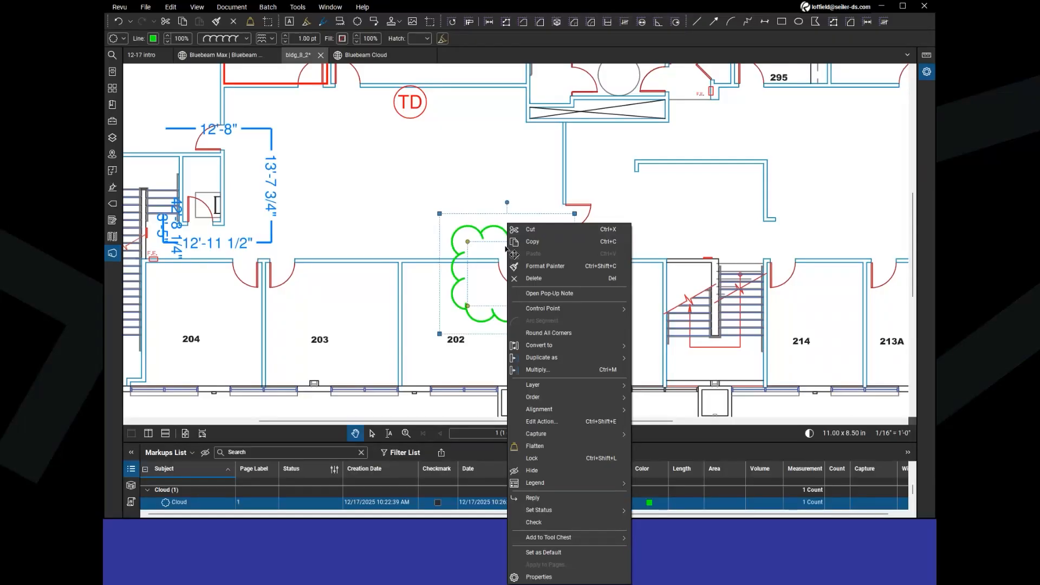
{"action": "left_click", "coordinate": [555, 294]}
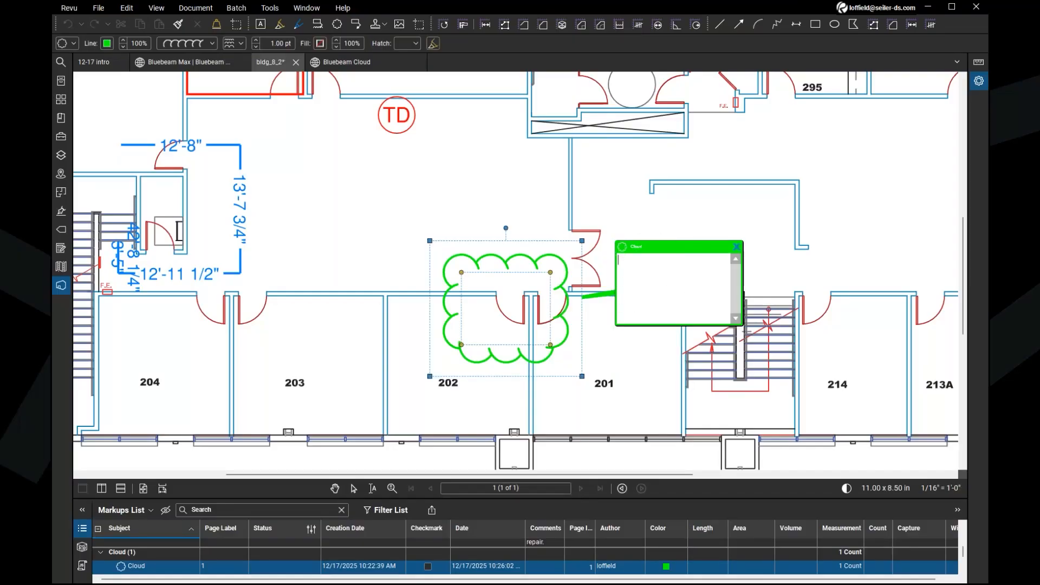
{"action": "type", "text": "dbakjbd;.kjba;"}
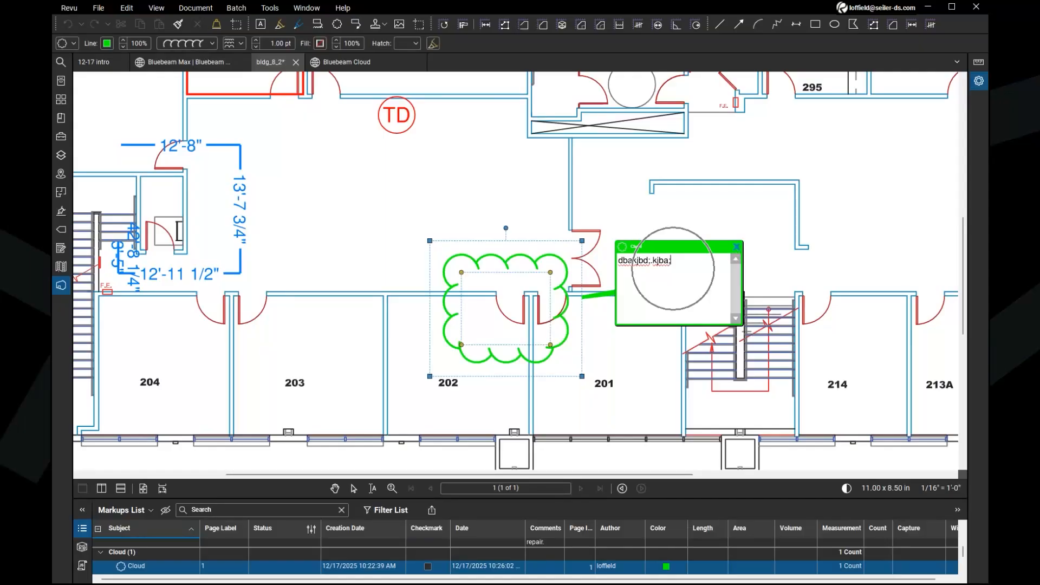
{"action": "left_click", "coordinate": [738, 248]}
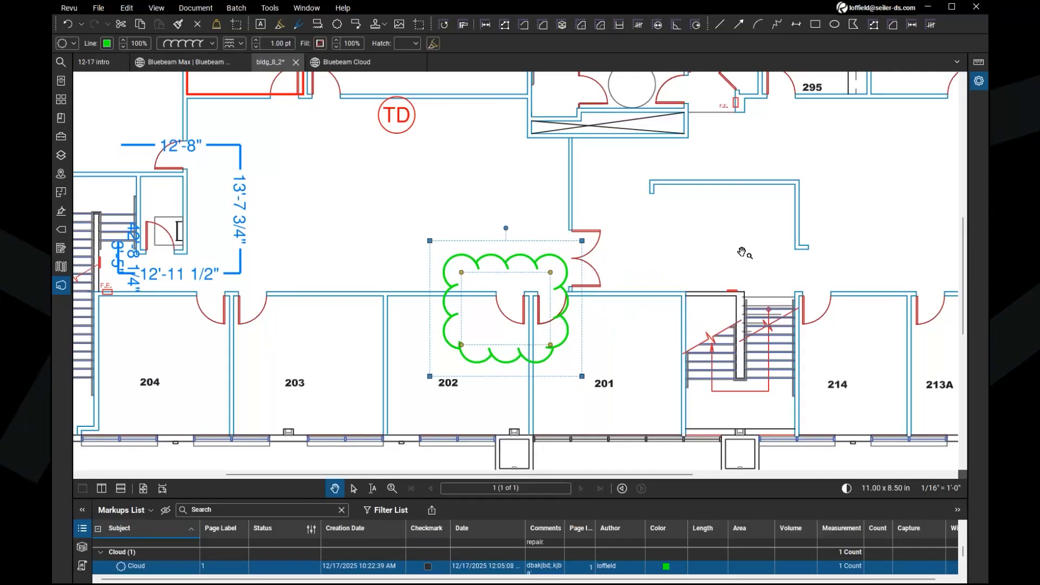
Reopen the green cloud's pop-up note to check its comment, close it and look over the actions available for the markup.
{"action": "double_click", "coordinate": [534, 269]}
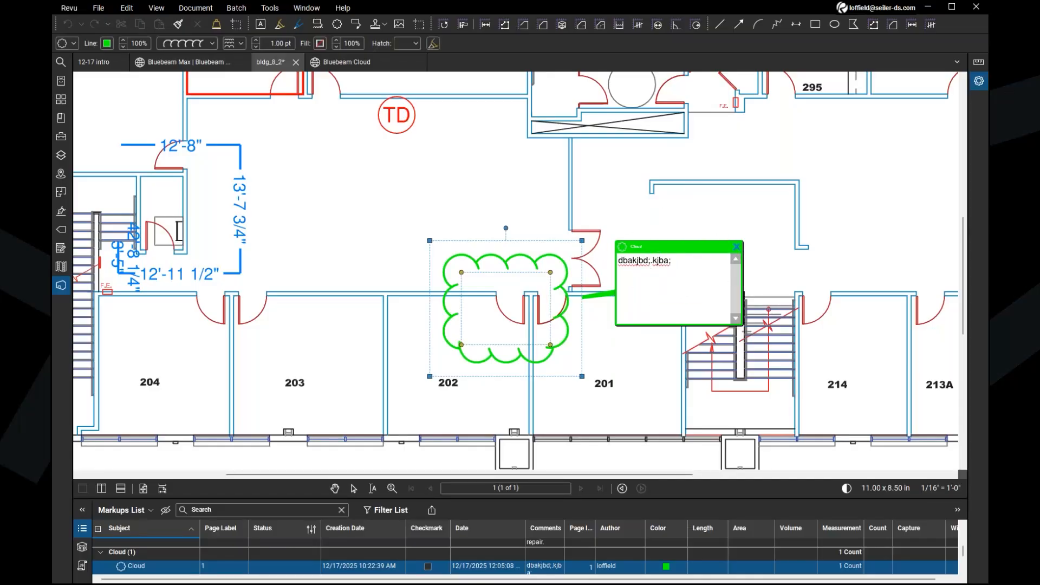
{"action": "left_click", "coordinate": [737, 247]}
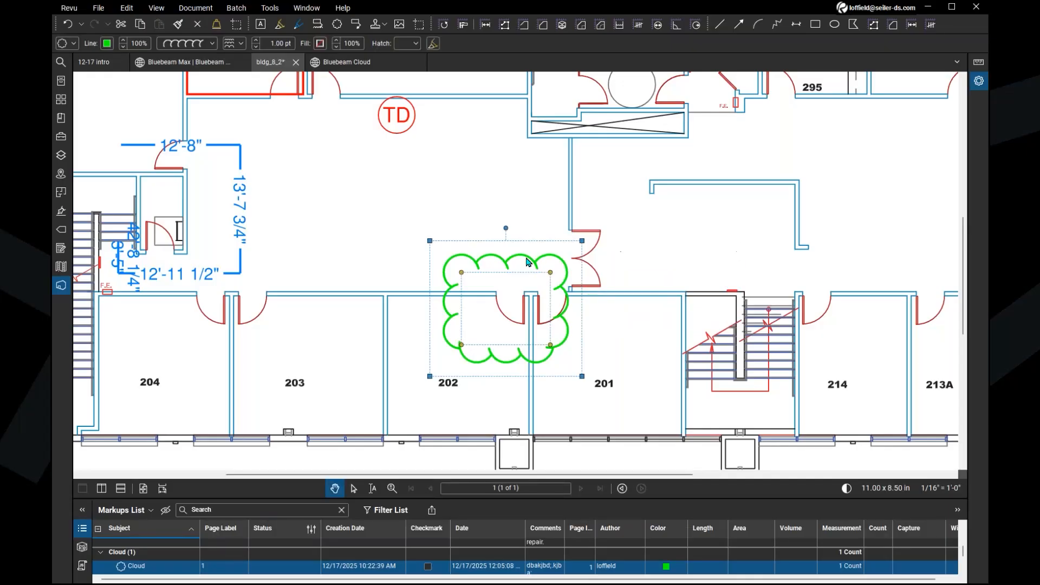
{"action": "right_click", "coordinate": [528, 261]}
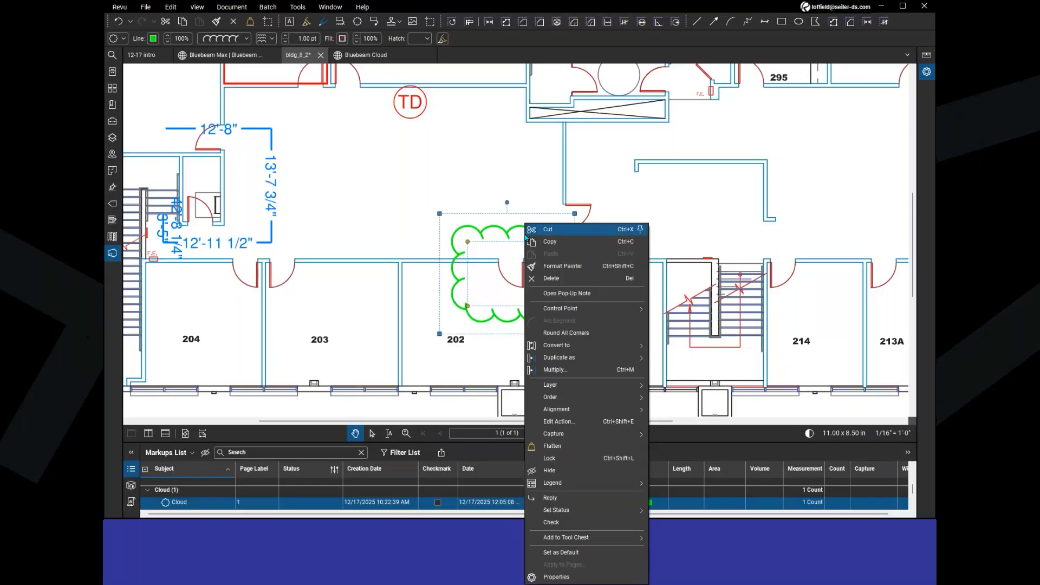
{"action": "left_click", "coordinate": [480, 235]}
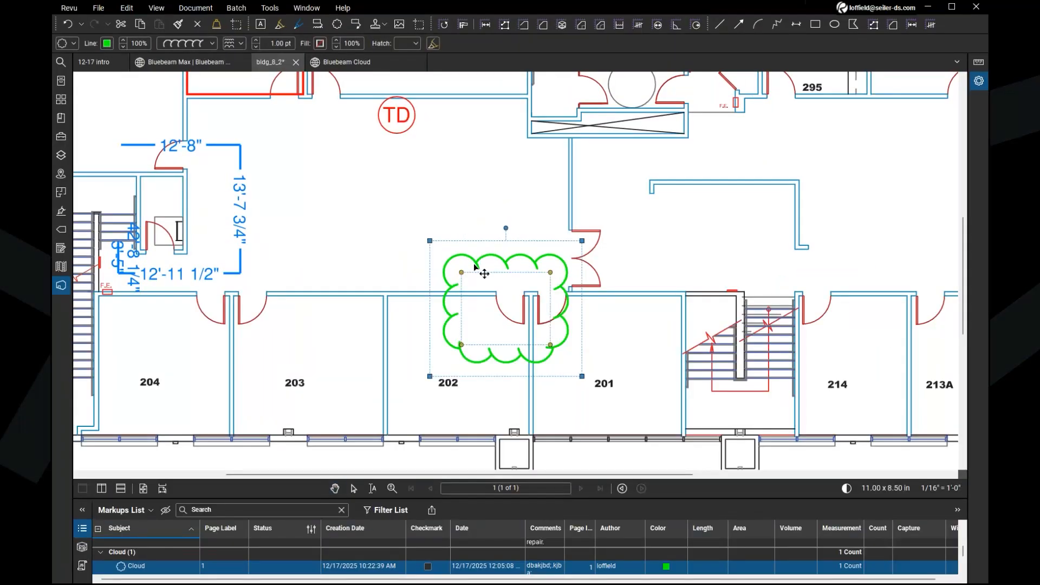
Open the green cloud markup's properties to check its comment, close the pop-up note and hide the properties again.
{"action": "left_click", "coordinate": [979, 81]}
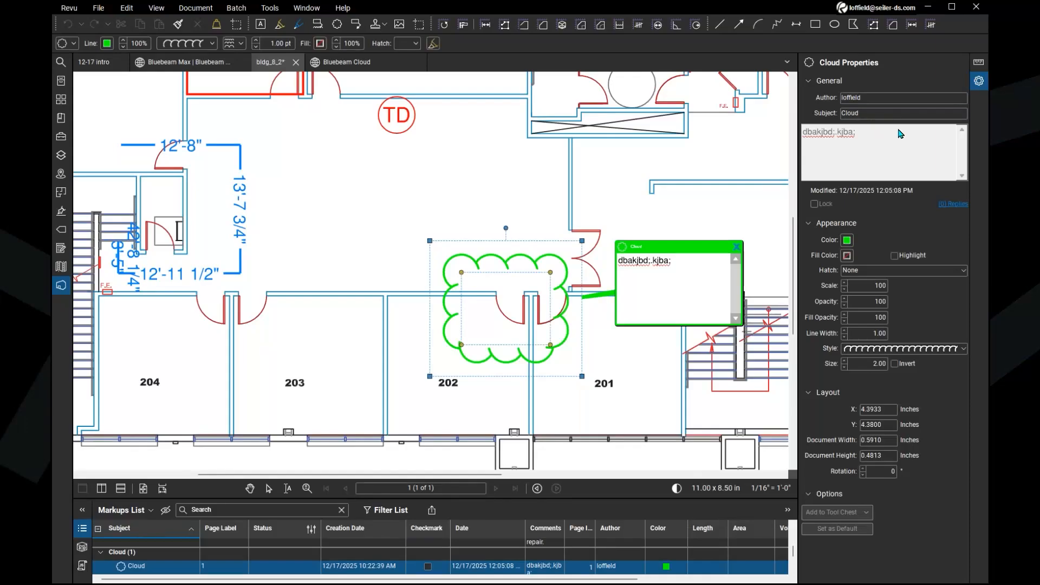
{"action": "key", "text": "ctrl"}
{"action": "left_click", "coordinate": [867, 137]}
{"action": "left_click", "coordinate": [738, 246]}
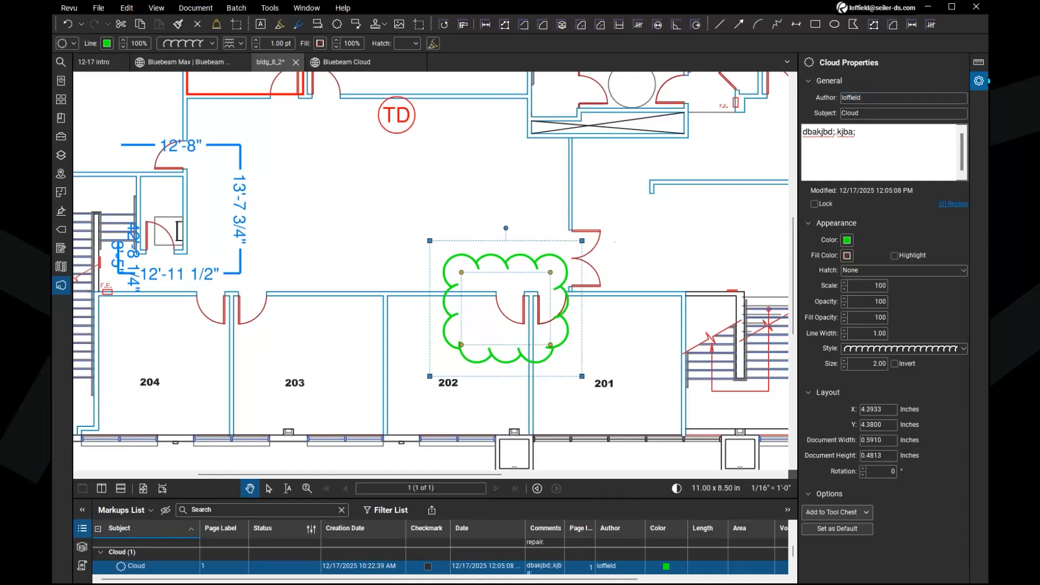
{"action": "left_click", "coordinate": [976, 85]}
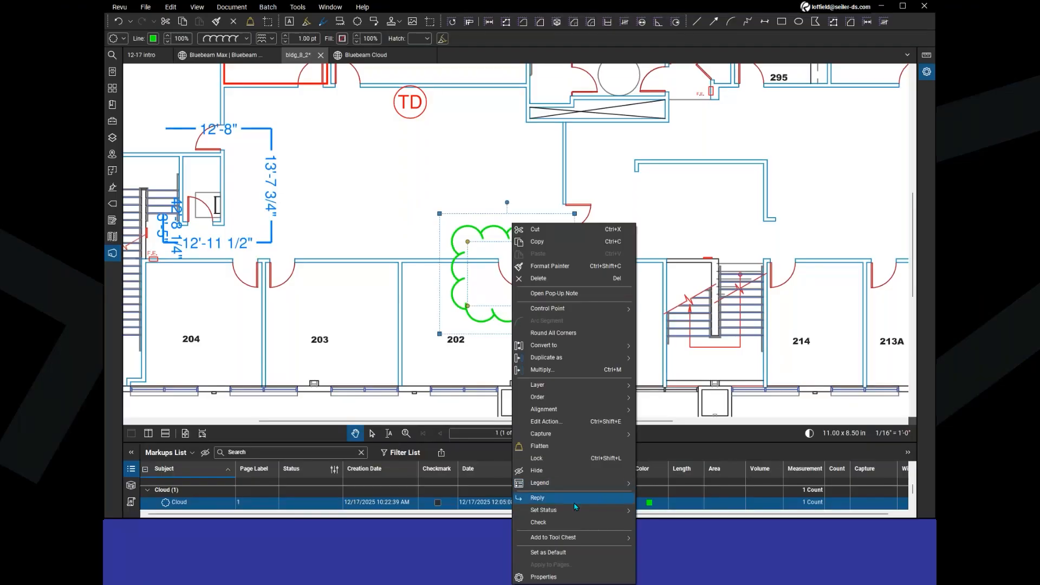
Add the reply "Is this complete? -LO" to the green cloud markup.
{"action": "key", "text": "ctrl"}
{"action": "key", "text": "ctrl"}
{"action": "left_click", "coordinate": [576, 504]}
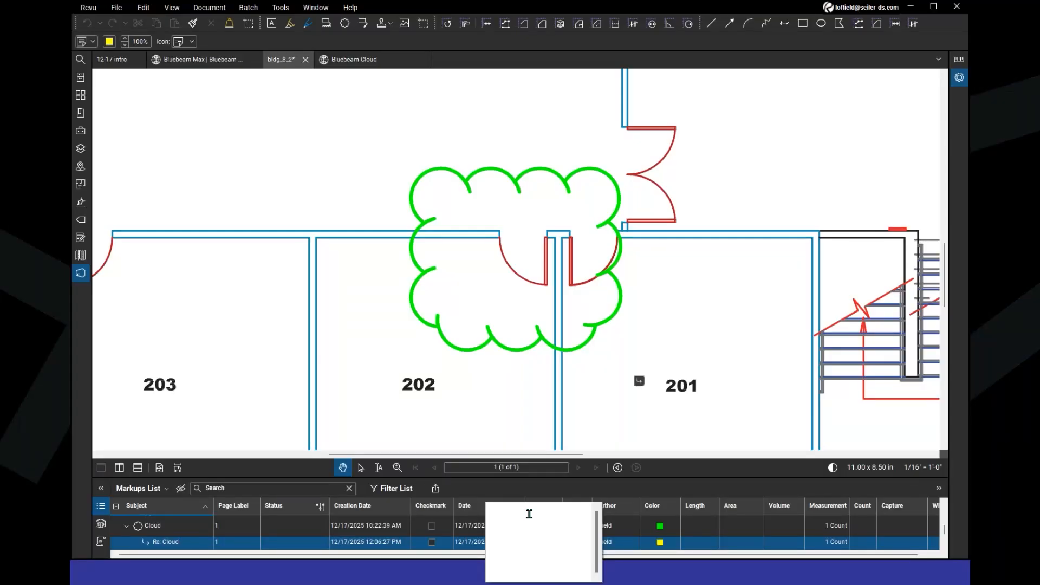
{"action": "type", "text": "Is this complete? -LO"}
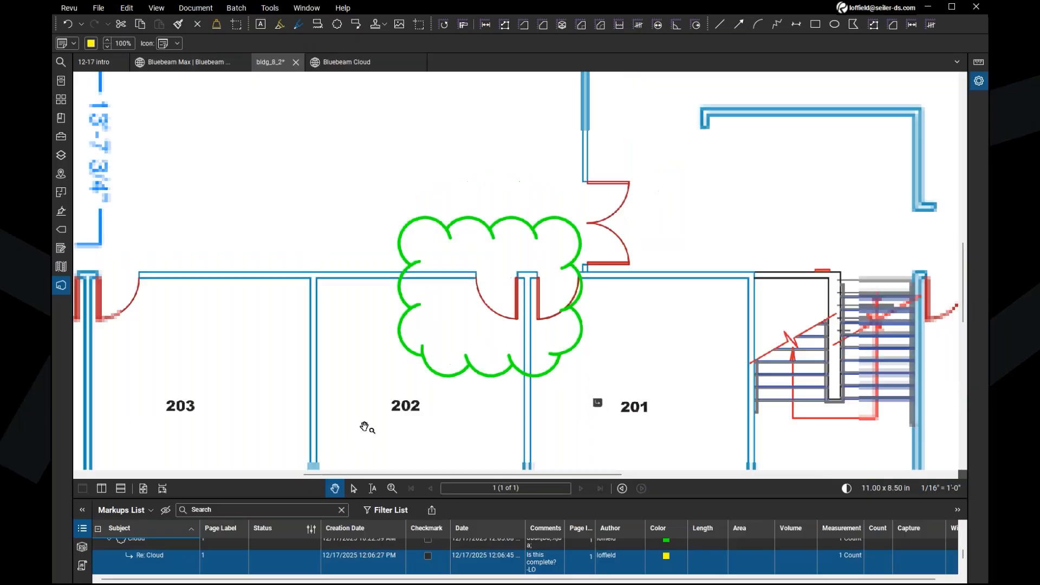
Enlarge the Markups List and look over the Cloud entry and its nested reply.
{"action": "scroll", "coordinate": [364, 430], "scroll_direction": "down", "scroll_amount": 2}
{"action": "left_click_drag", "start_coordinate": [442, 503], "coordinate": [428, 407]}
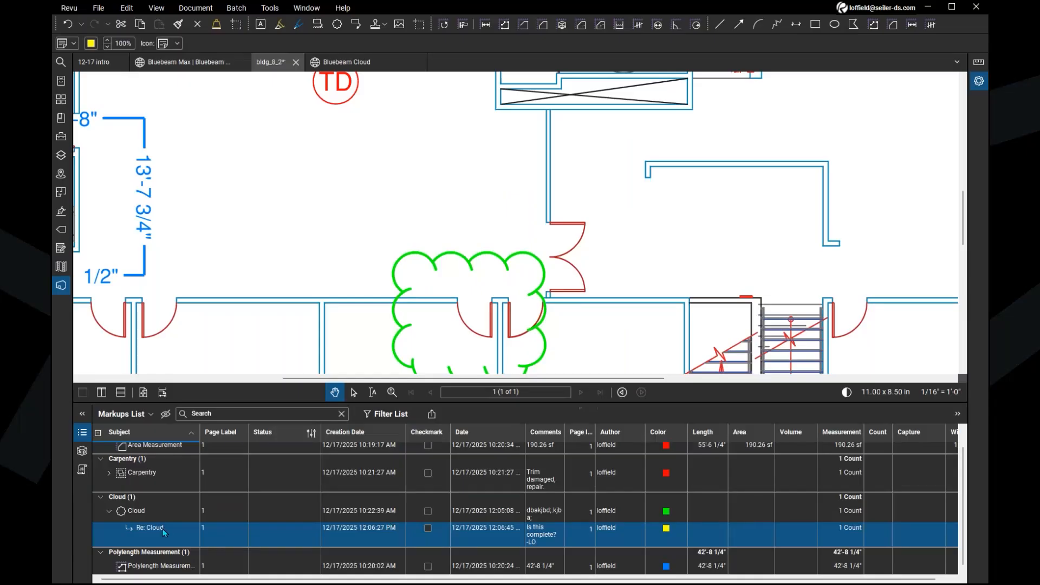
{"action": "key", "text": "ctrl"}
{"action": "key", "text": "ctrl"}
{"action": "left_click", "coordinate": [164, 514]}
{"action": "left_click", "coordinate": [177, 529]}
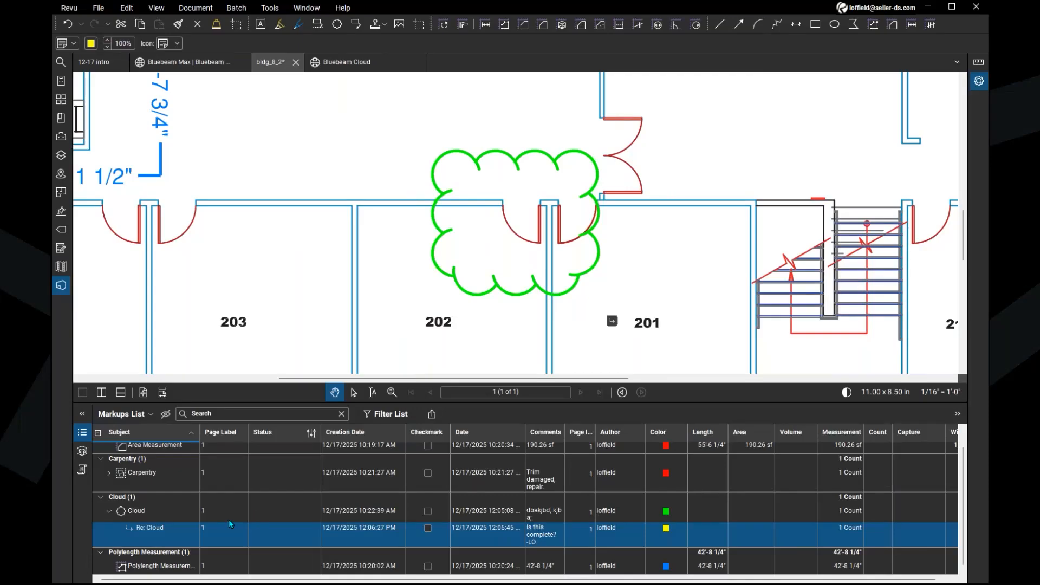
Select the Cloud entry in the Markups List and look over the Review, Migration and Manage Status options.
{"action": "left_click", "coordinate": [282, 510]}
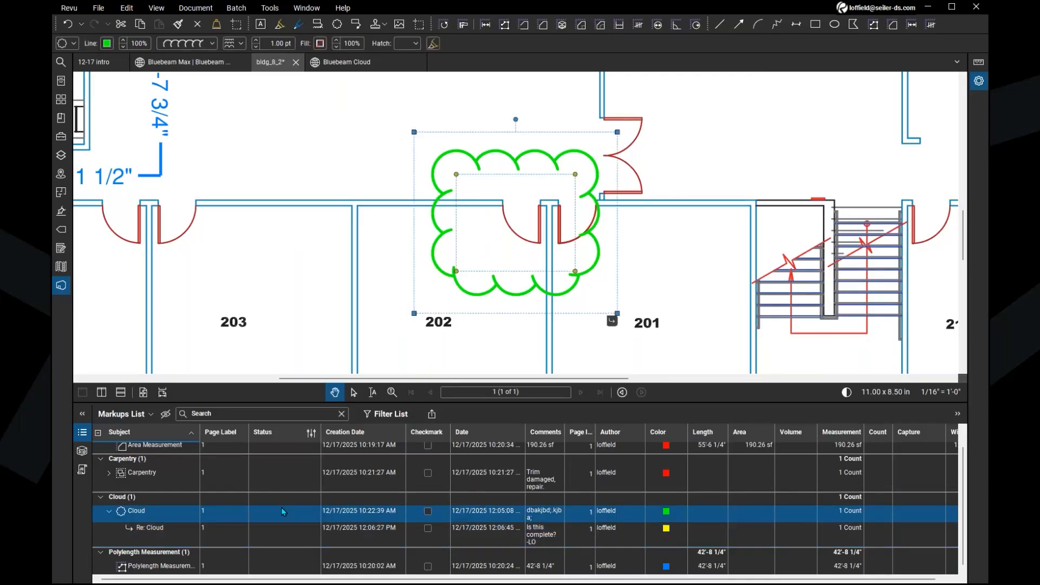
{"action": "left_click", "coordinate": [270, 440]}
{"action": "left_click", "coordinate": [312, 434]}
{"action": "left_click", "coordinate": [312, 434]}
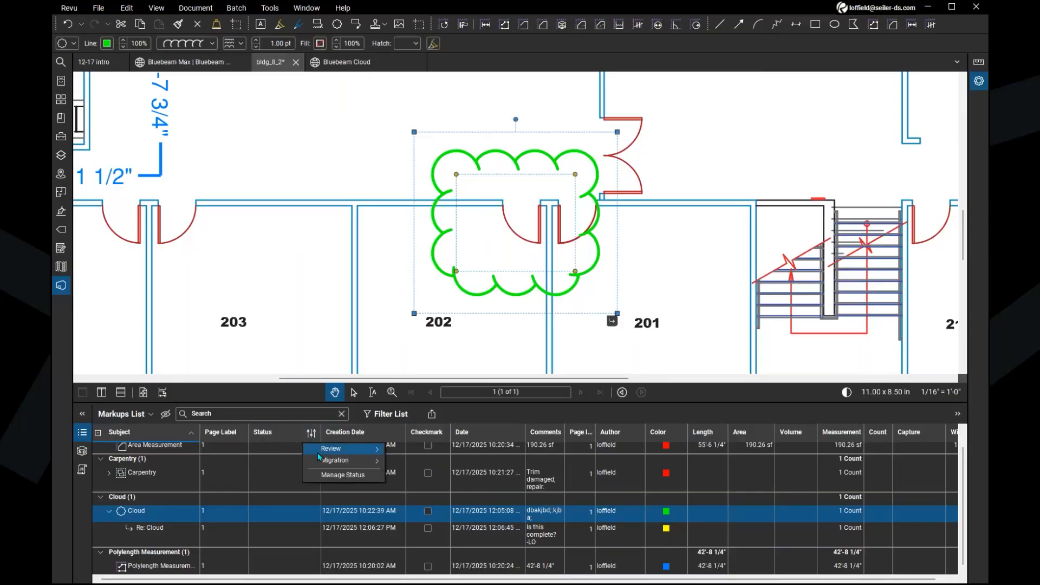
{"action": "mouse_move", "coordinate": [321, 451]}
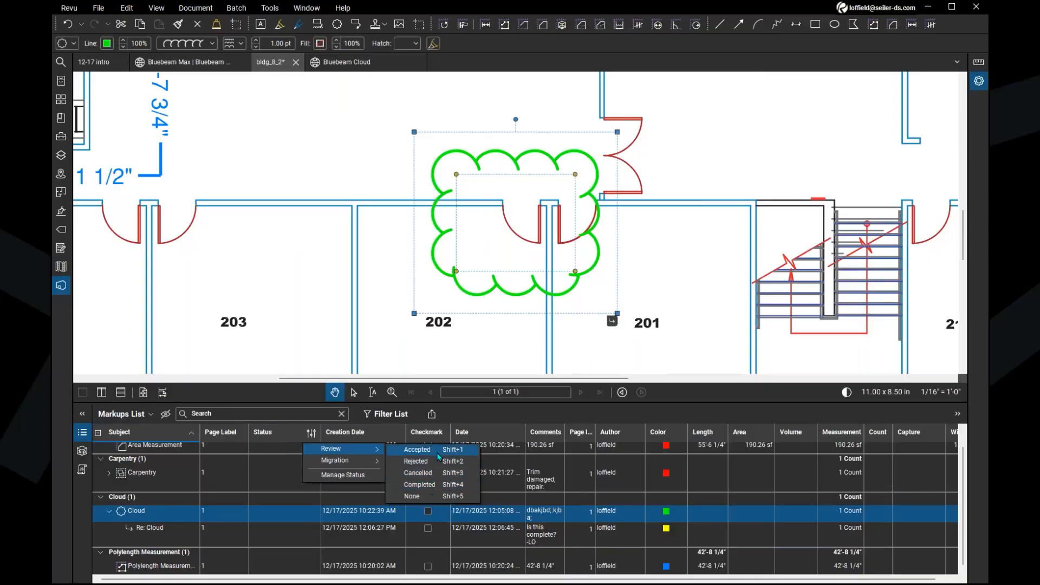
{"action": "mouse_move", "coordinate": [366, 464]}
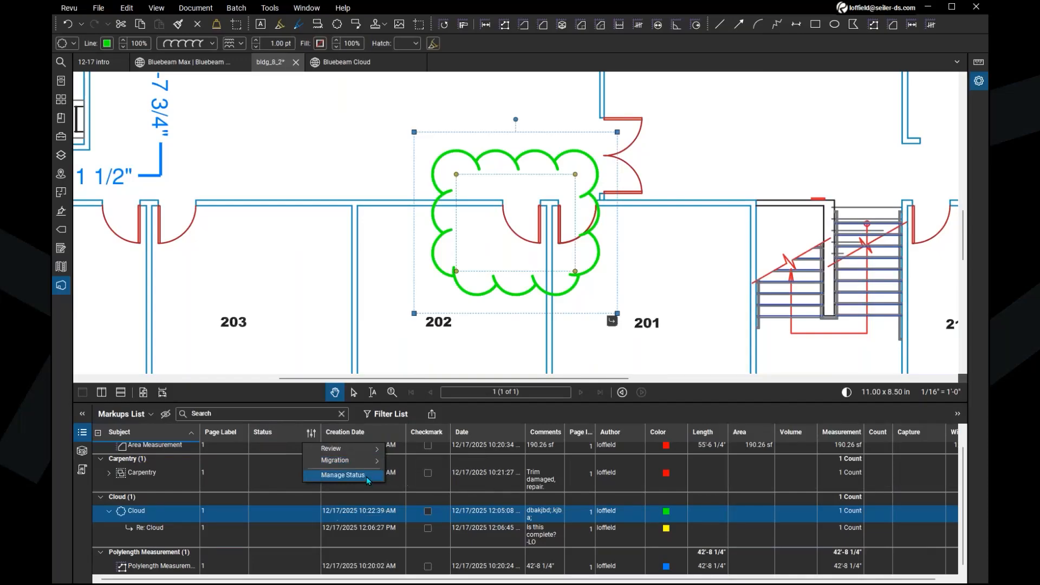
{"action": "left_click", "coordinate": [367, 476]}
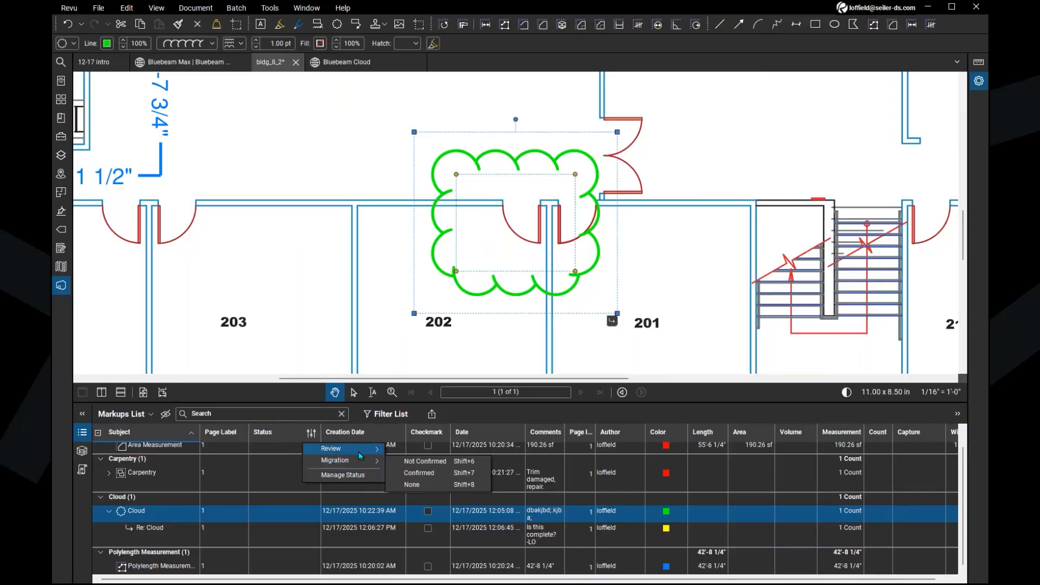
{"action": "mouse_move", "coordinate": [359, 450]}
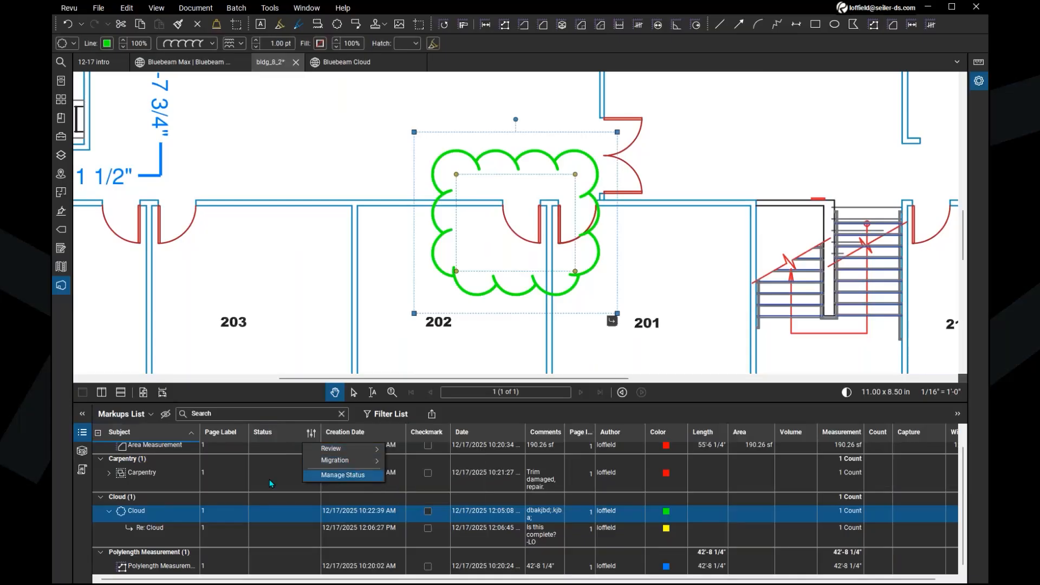
Set the Review status of the cloud's reply to Completed.
{"action": "left_click", "coordinate": [247, 536]}
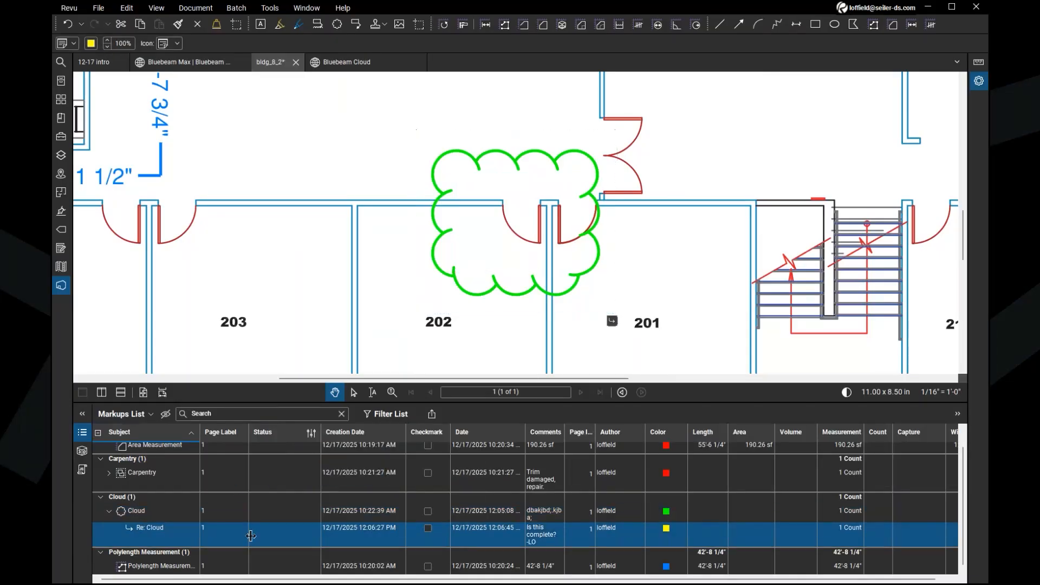
{"action": "left_click", "coordinate": [311, 435]}
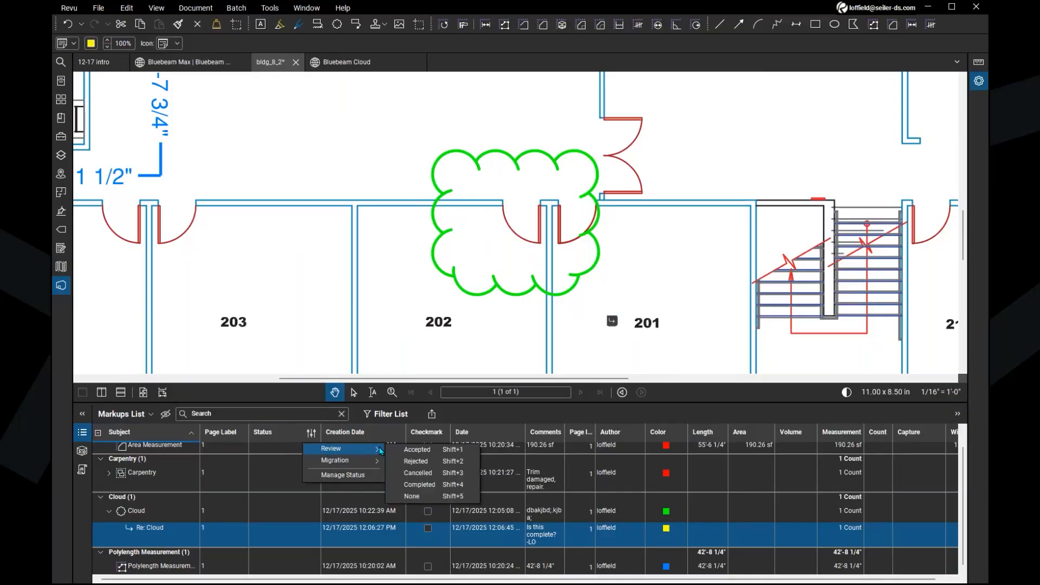
{"action": "left_click", "coordinate": [418, 485]}
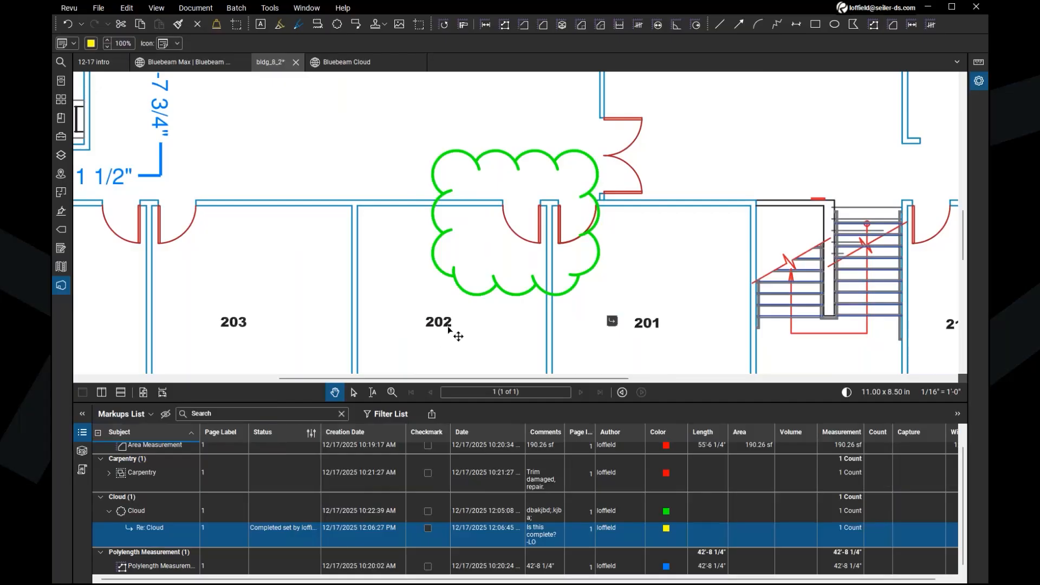
Select the green cloud on the plan, look over its Set Status review choices and leave without choosing one.
{"action": "mouse_move", "coordinate": [460, 259]}
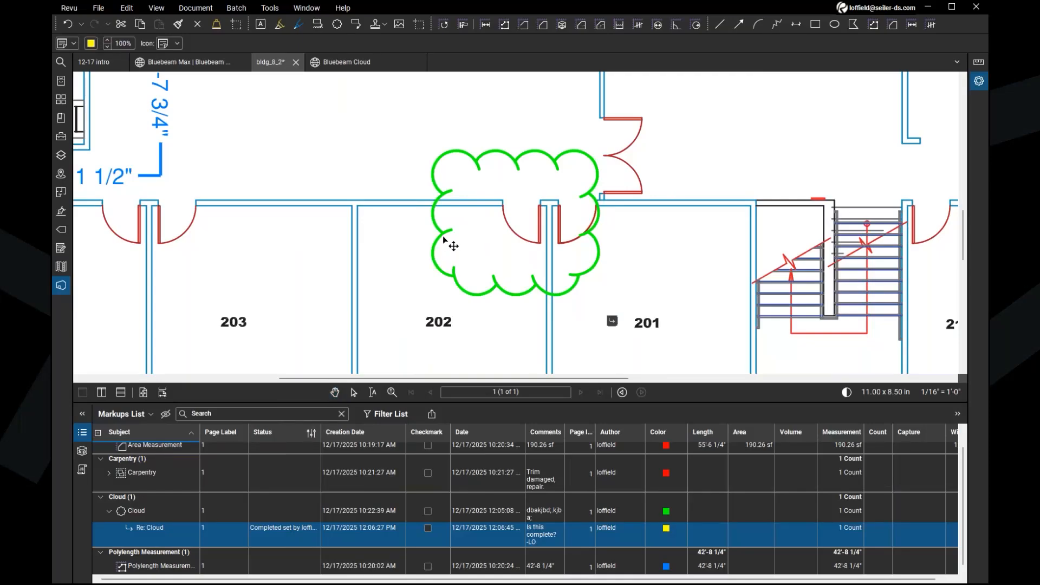
{"action": "left_click", "coordinate": [444, 240]}
{"action": "right_click", "coordinate": [444, 238]}
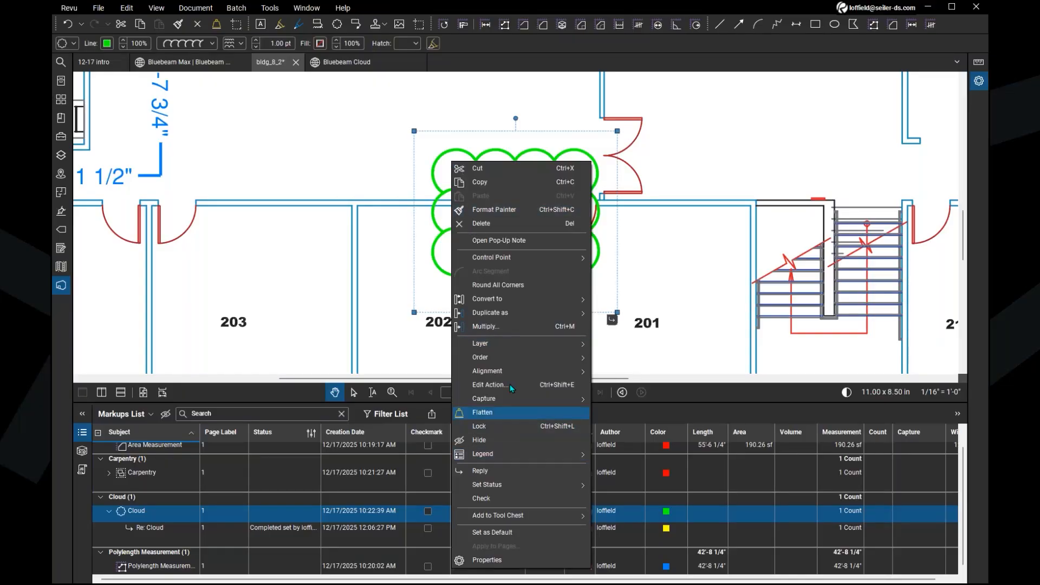
{"action": "mouse_move", "coordinate": [503, 487]}
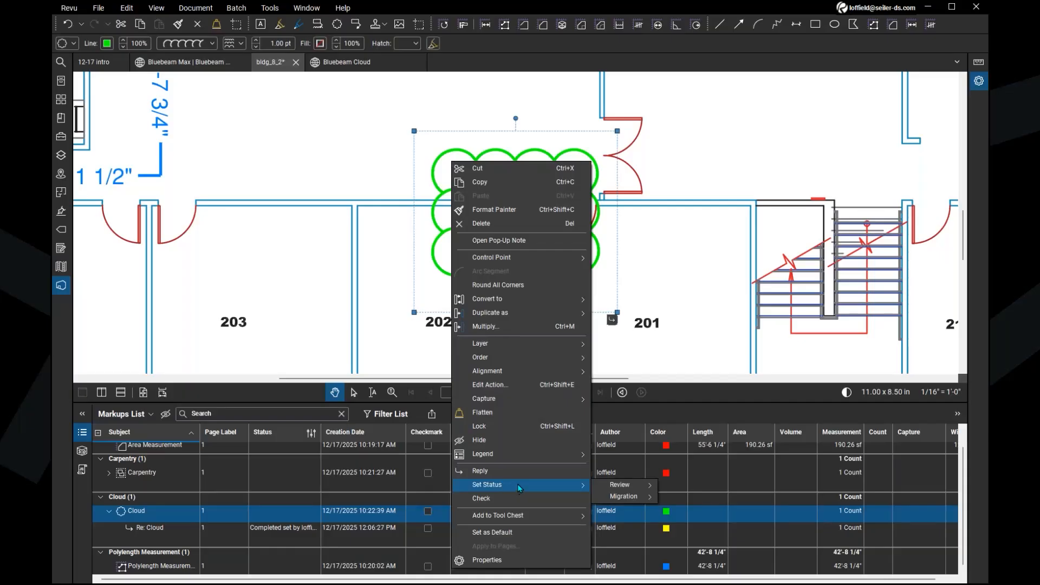
{"action": "key", "text": "ctrl"}
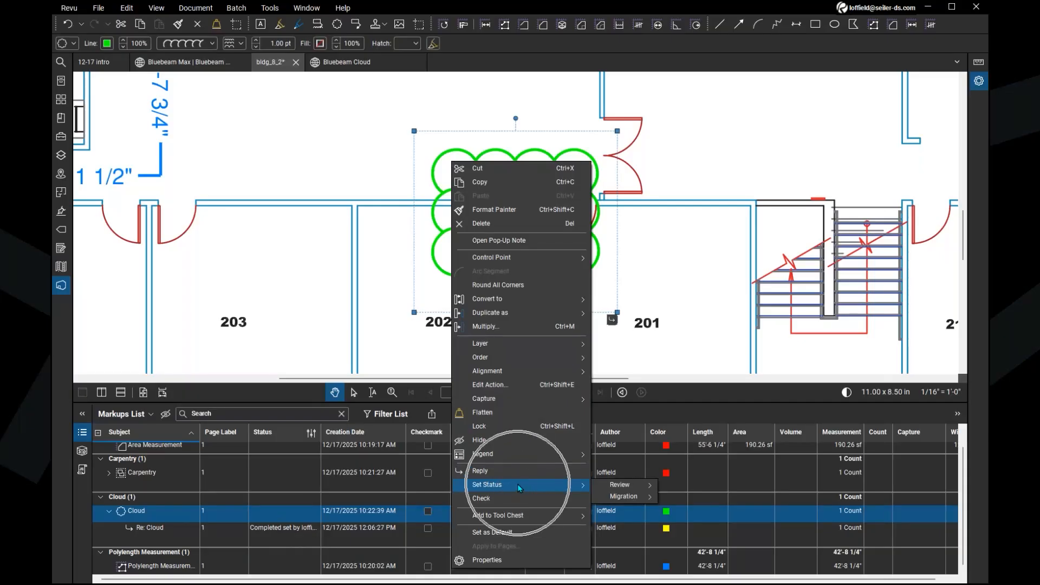
{"action": "mouse_move", "coordinate": [607, 491]}
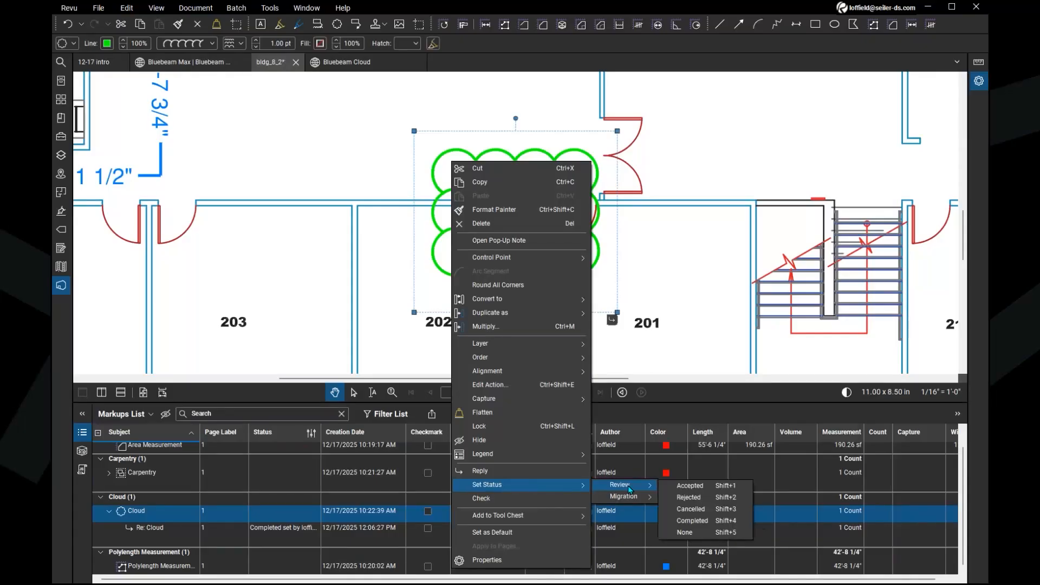
{"action": "key", "text": "ctrl"}
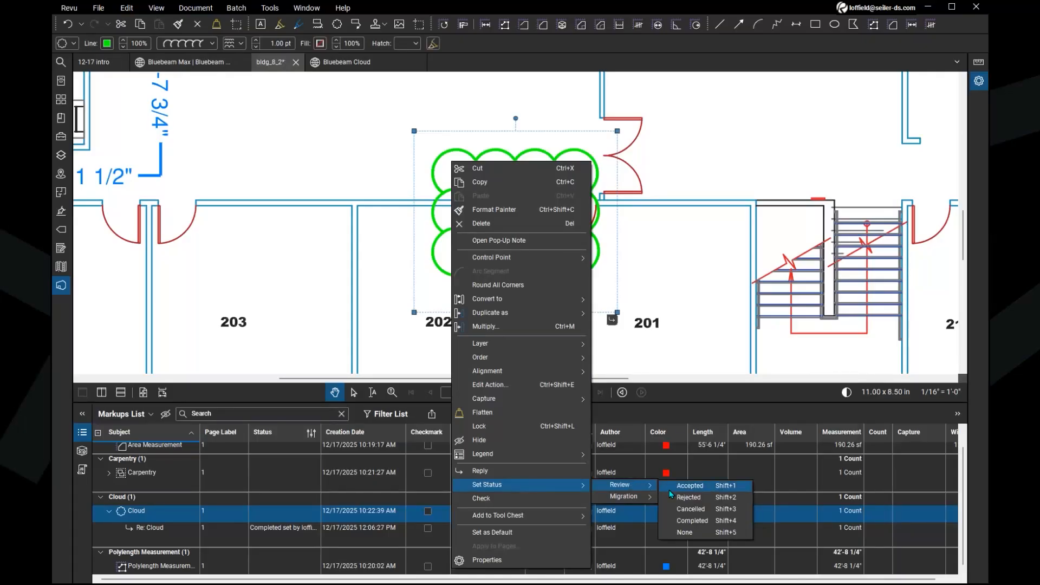
{"action": "left_click", "coordinate": [624, 418]}
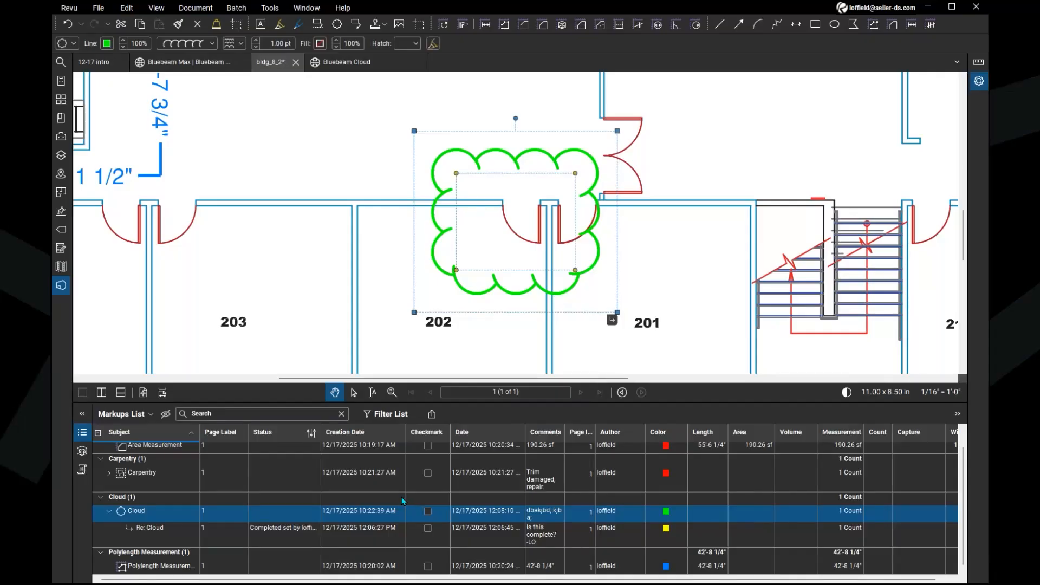
Open the PDF markup summary for bldg_8_2.pdf, look over its output settings and cancel it.
{"action": "left_click", "coordinate": [433, 415]}
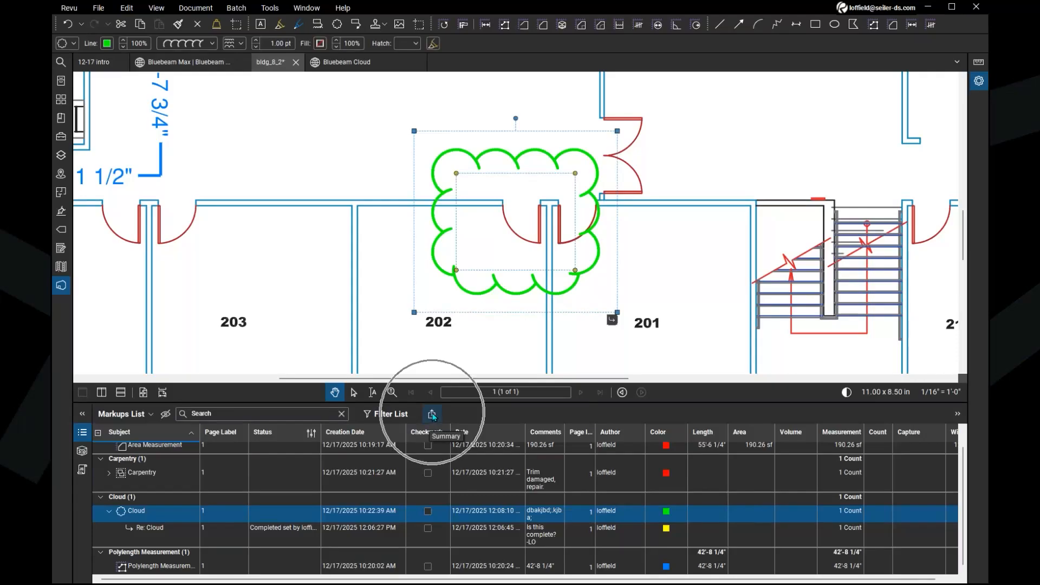
{"action": "key", "text": "ctrl"}
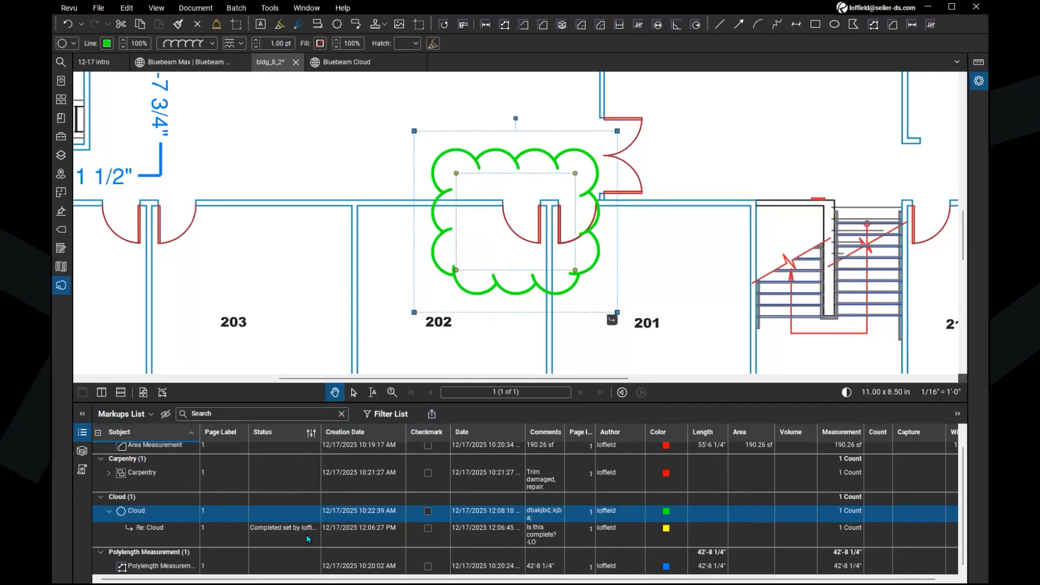
{"action": "left_click", "coordinate": [432, 415]}
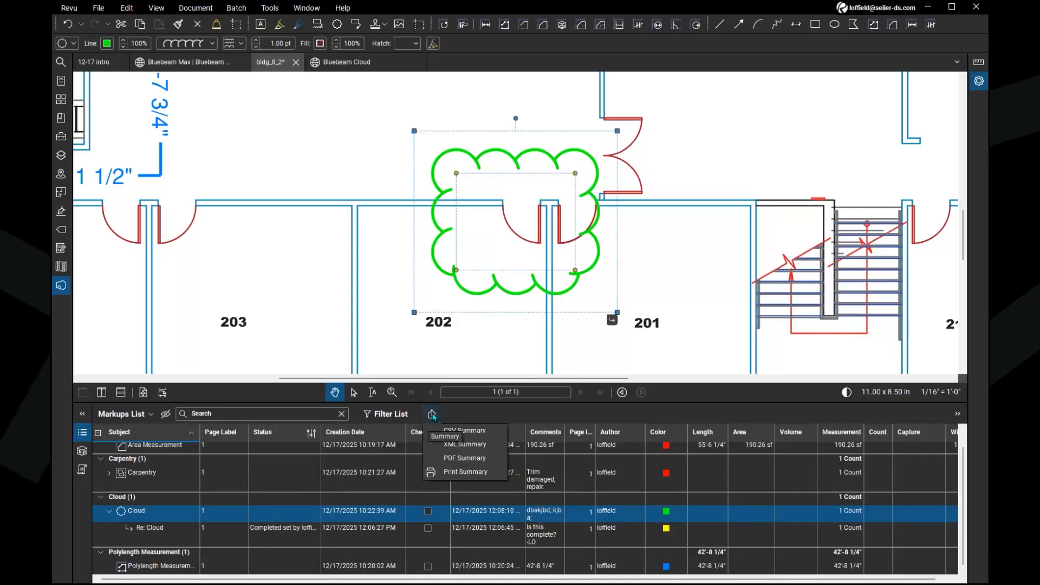
{"action": "left_click", "coordinate": [452, 460]}
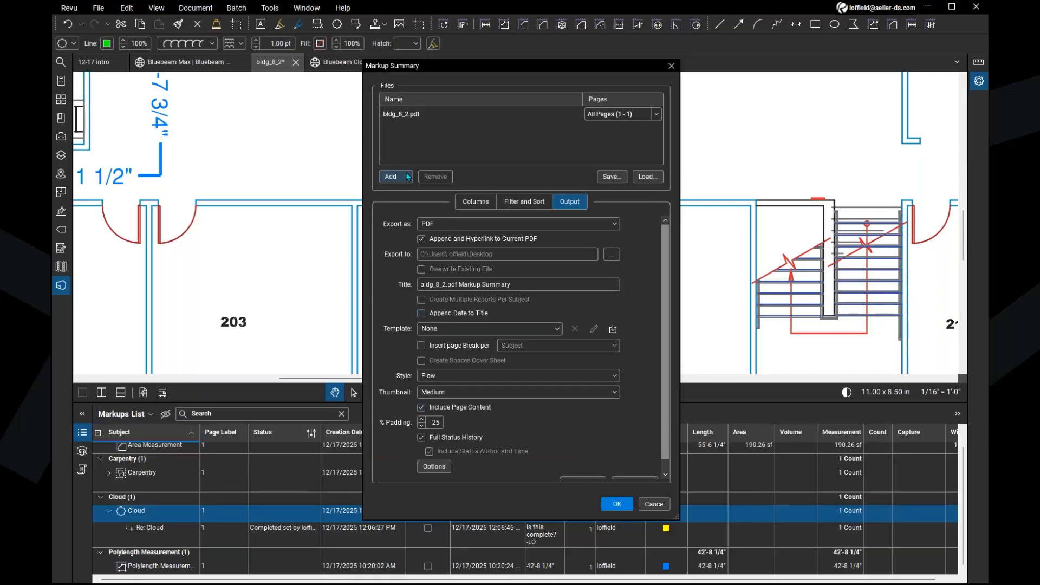
{"action": "left_click", "coordinate": [654, 504]}
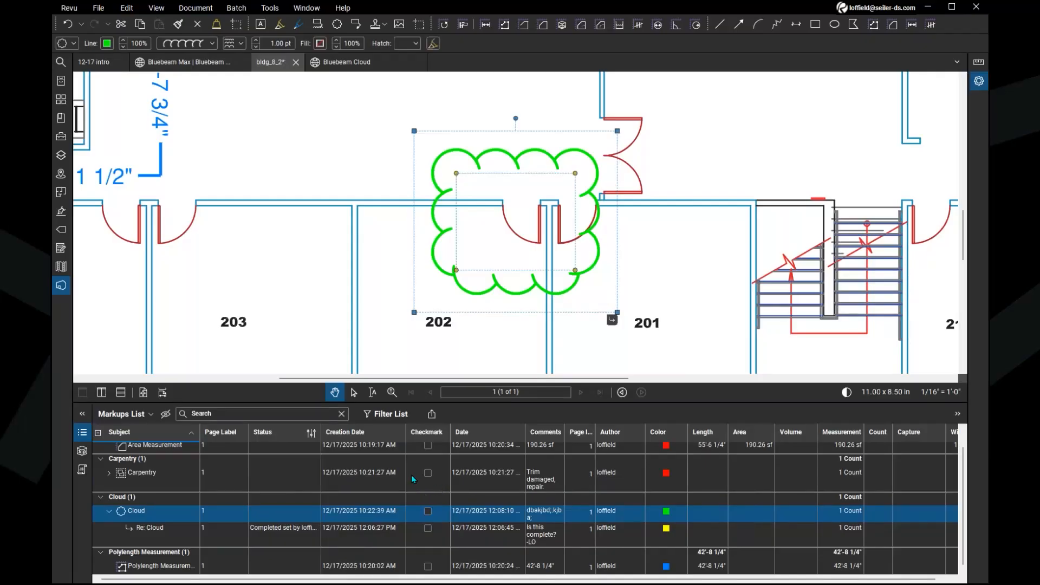
Select the red TD carpentry markup in the area below room 207.
{"action": "key", "text": "ctrl"}
{"action": "key", "text": "ctrl"}
{"action": "key", "text": "ctrl"}
{"action": "left_click_drag", "start_coordinate": [353, 288], "coordinate": [378, 330]}
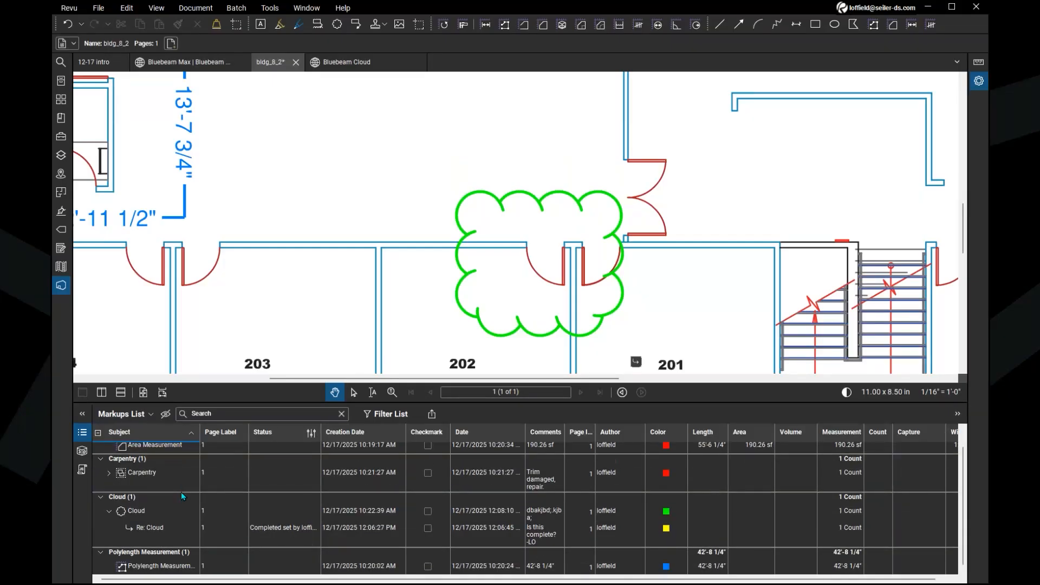
{"action": "scroll", "coordinate": [181, 492], "scroll_direction": "up", "scroll_amount": 1}
{"action": "scroll", "coordinate": [189, 507], "scroll_direction": "down", "scroll_amount": 1}
{"action": "left_click_drag", "start_coordinate": [360, 235], "coordinate": [375, 381]}
{"action": "left_click", "coordinate": [399, 157]}
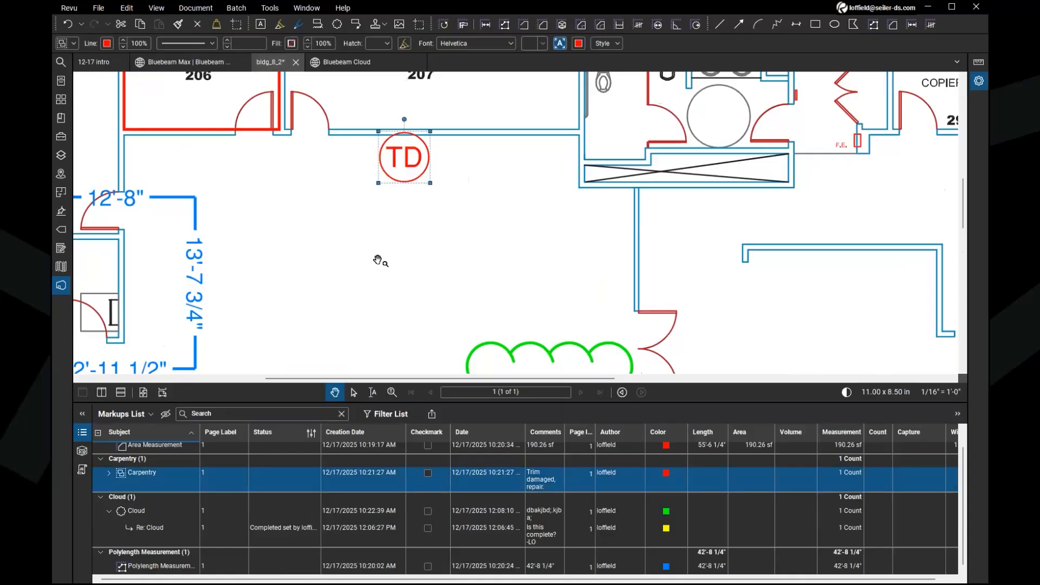
{"action": "left_click", "coordinate": [373, 260]}
{"action": "left_click_drag", "start_coordinate": [373, 260], "coordinate": [430, 356]}
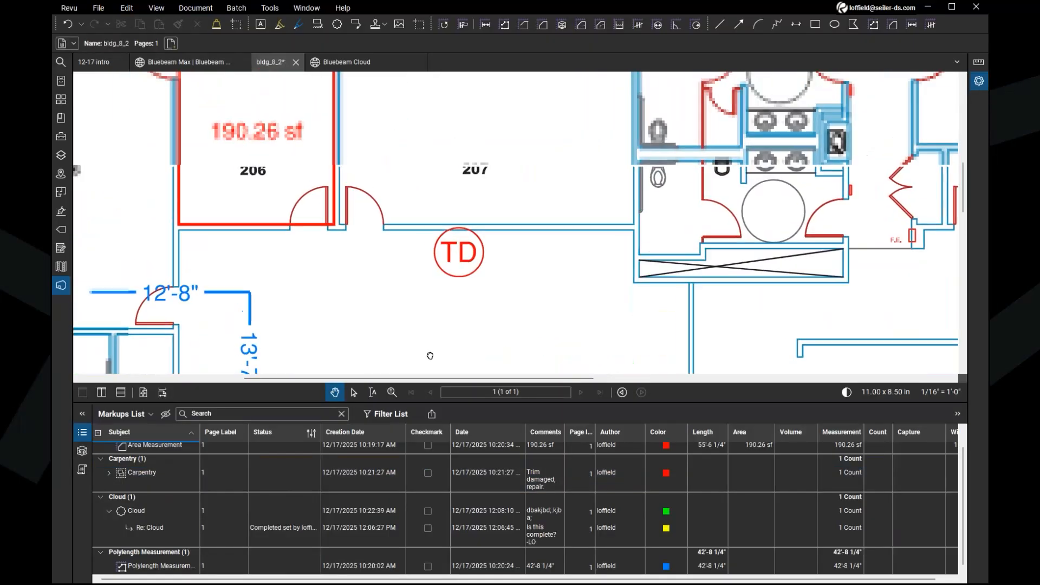
{"action": "left_click", "coordinate": [468, 259]}
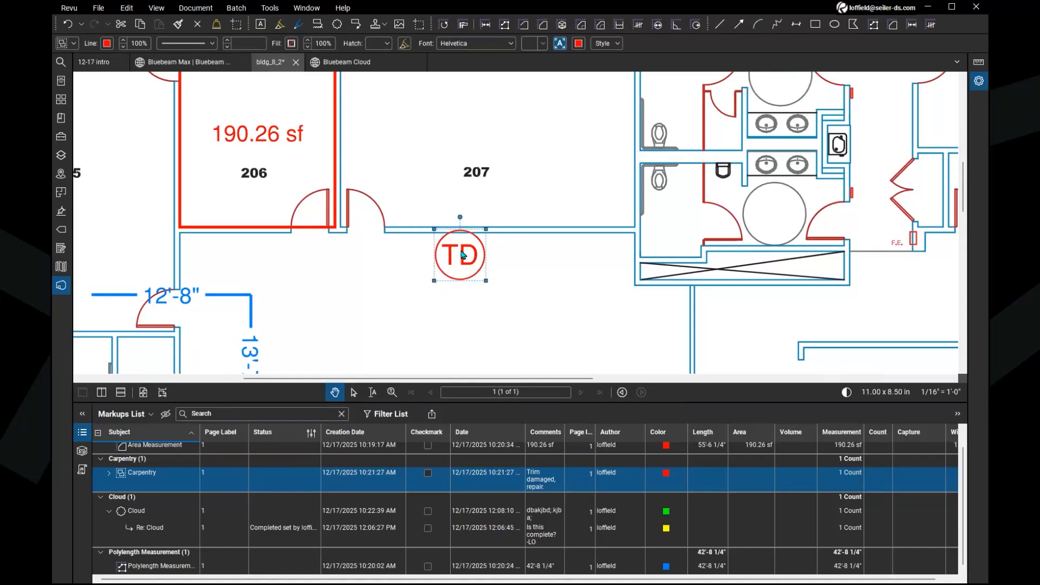
Attach the image file 7BGC6.jpg as a capture to the red TD carpentry markup below room 207.
{"action": "right_click", "coordinate": [461, 244]}
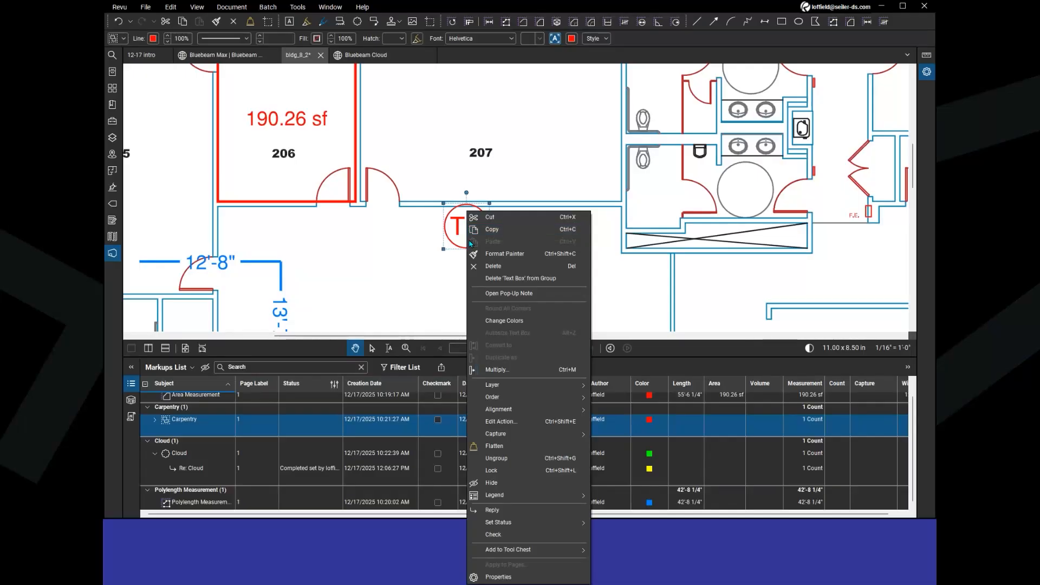
{"action": "mouse_move", "coordinate": [542, 438]}
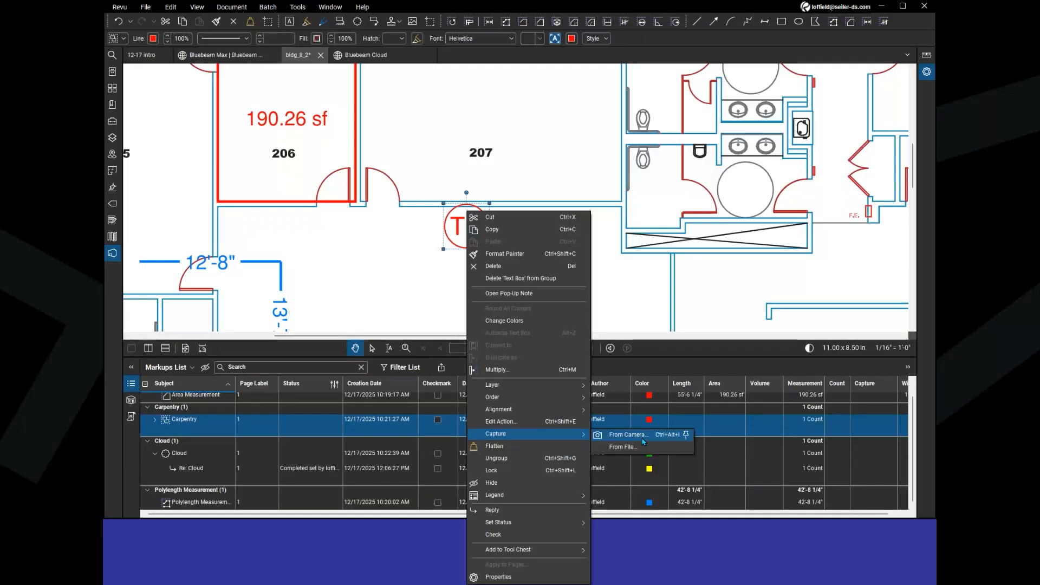
{"action": "left_click", "coordinate": [609, 435]}
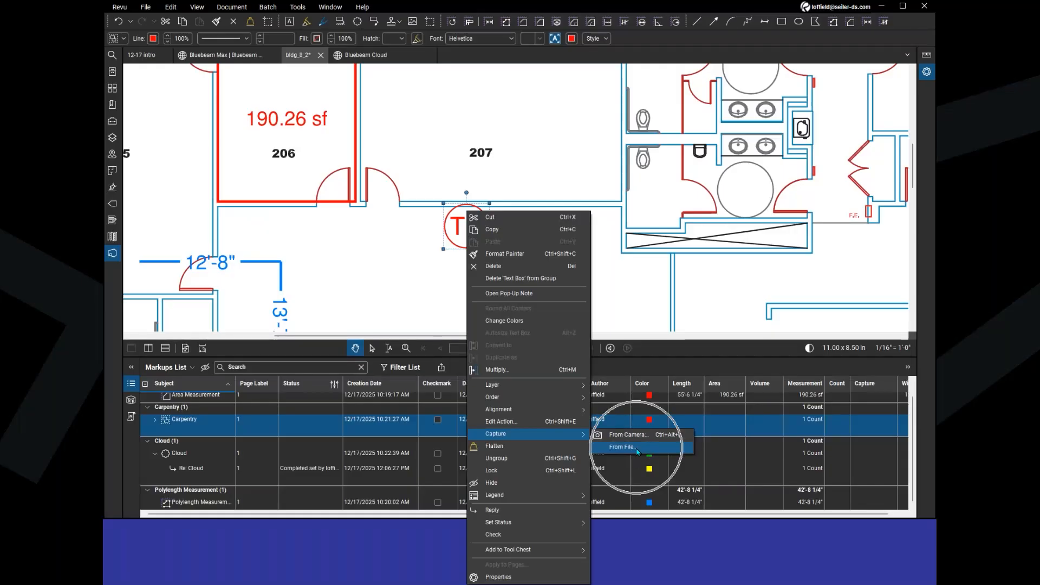
{"action": "left_click", "coordinate": [638, 449]}
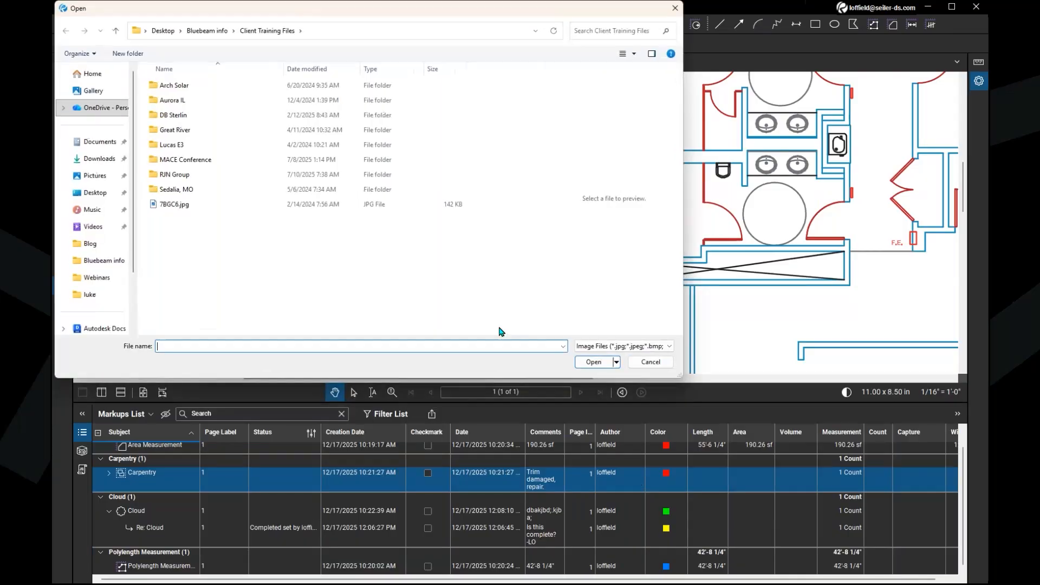
{"action": "left_click", "coordinate": [174, 207]}
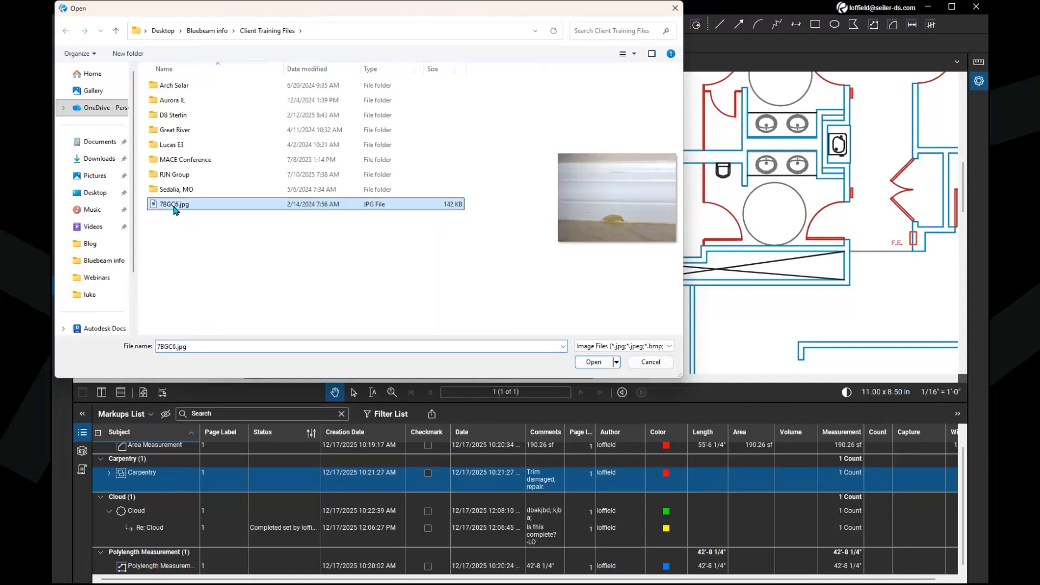
{"action": "left_click", "coordinate": [596, 363]}
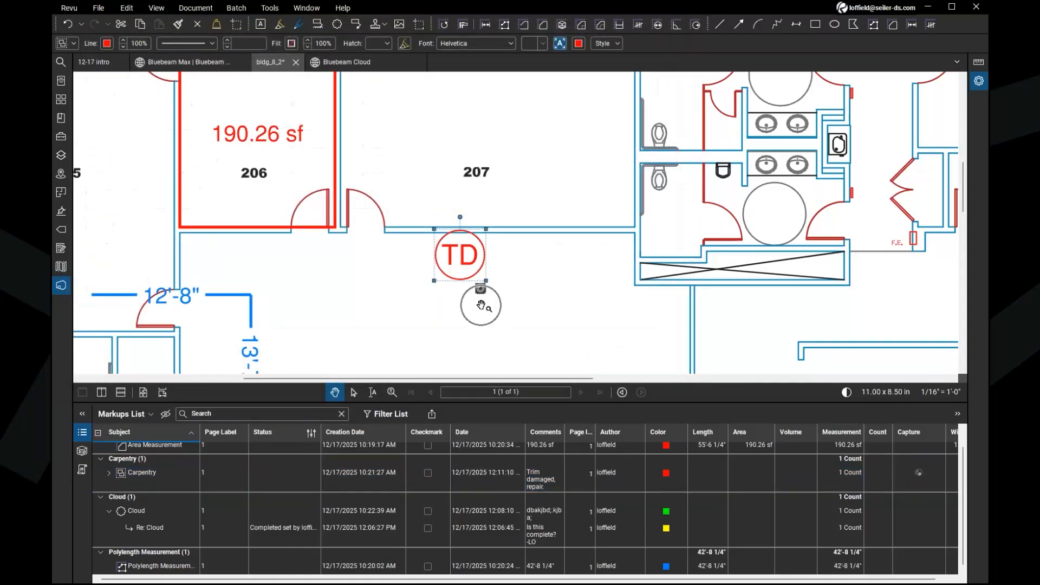
Open the photo attached to the TD markup, view it and close it.
{"action": "key", "text": "ctrl"}
{"action": "key", "text": "ctrl"}
{"action": "key", "text": "ctrl"}
{"action": "key", "text": "ctrl"}
{"action": "key", "text": "ctrl"}
{"action": "key", "text": "ctrl"}
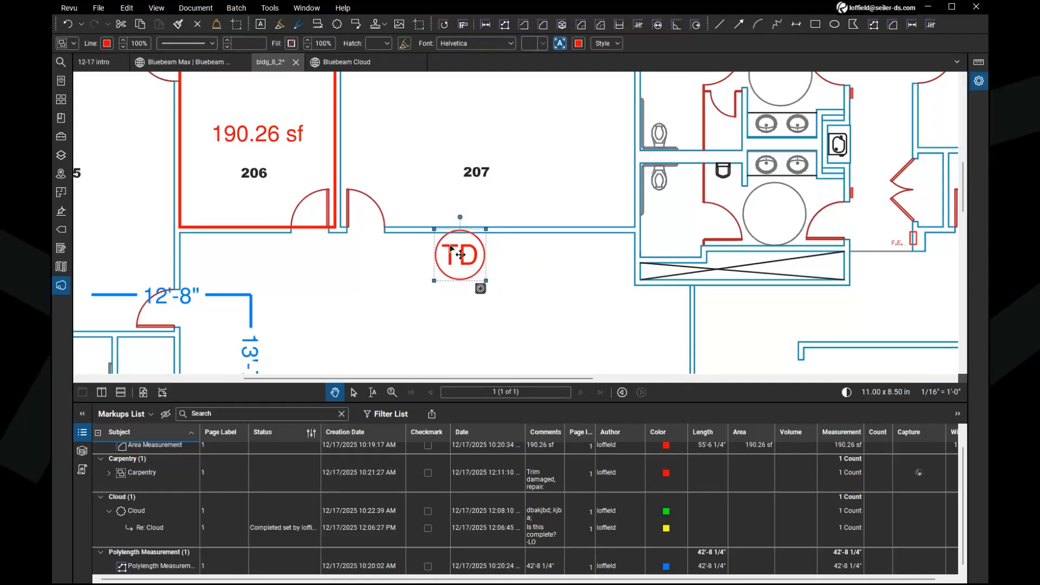
{"action": "left_click", "coordinate": [481, 291]}
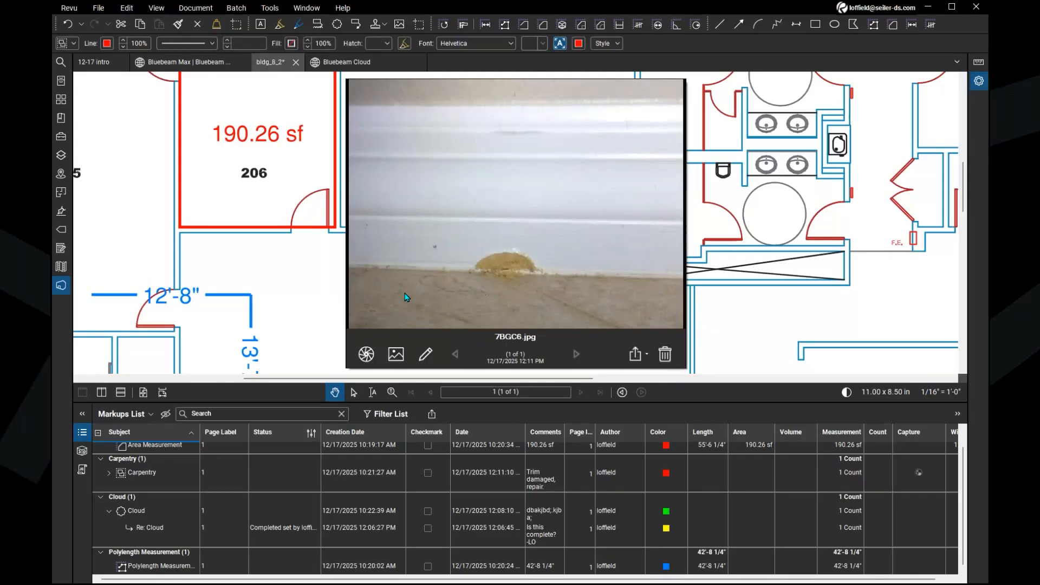
{"action": "left_click", "coordinate": [330, 322]}
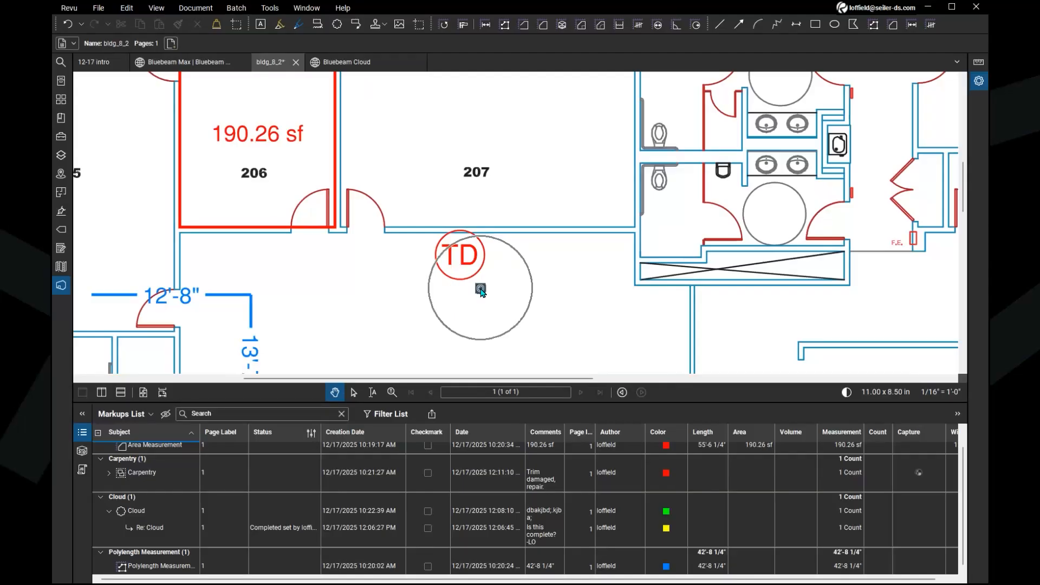
Reopen the TD markup's capture, examine the controls for adding photos from camera or file, and close the viewer.
{"action": "left_click", "coordinate": [481, 289]}
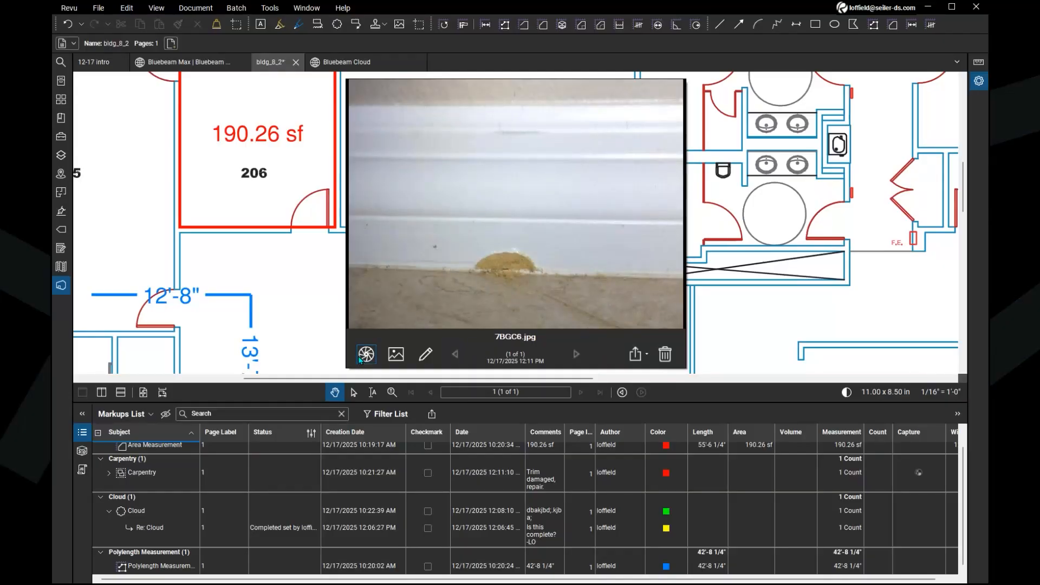
{"action": "key", "text": "ctrl"}
{"action": "left_click", "coordinate": [365, 356]}
{"action": "left_click", "coordinate": [396, 355]}
{"action": "left_click", "coordinate": [396, 355]}
{"action": "left_click", "coordinate": [313, 288]}
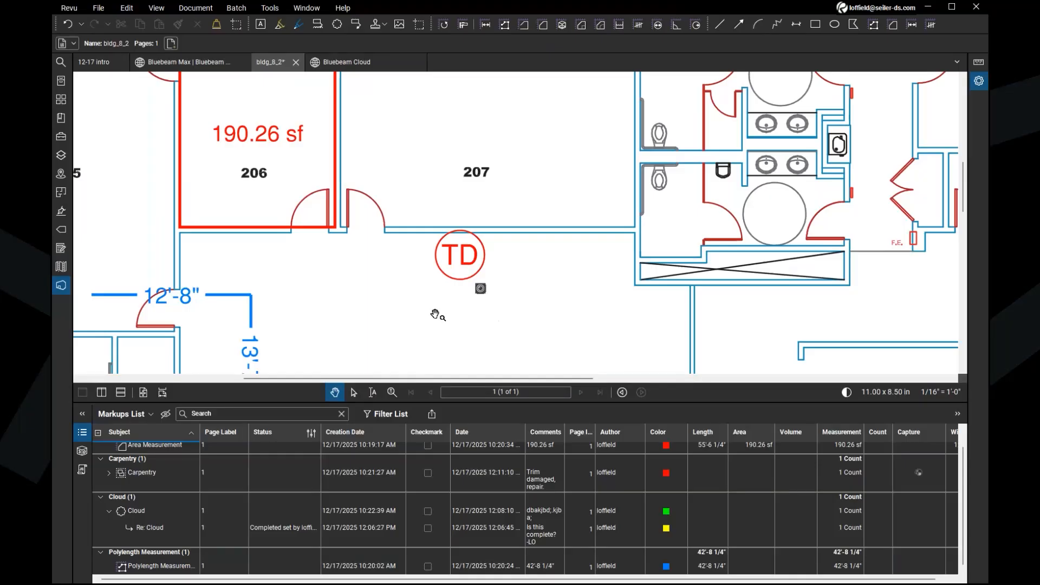
Select the green cloud around the doors of rooms 201 and 202 and review its properties and markup list entries.
{"action": "scroll", "coordinate": [435, 314], "scroll_direction": "down", "scroll_amount": 4}
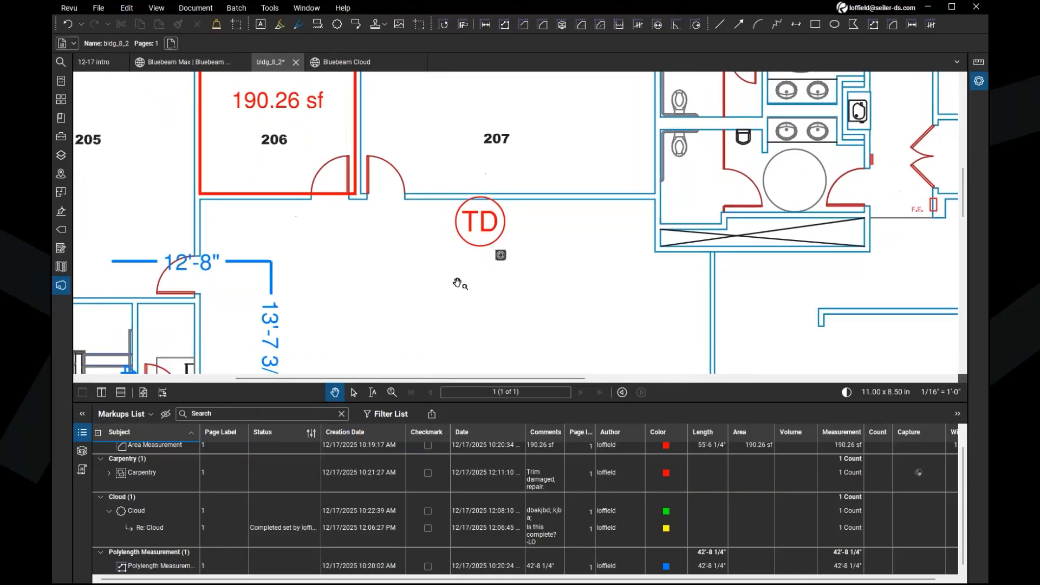
{"action": "scroll", "coordinate": [458, 284], "scroll_direction": "down", "scroll_amount": 1}
{"action": "left_click_drag", "start_coordinate": [441, 305], "coordinate": [428, 251]}
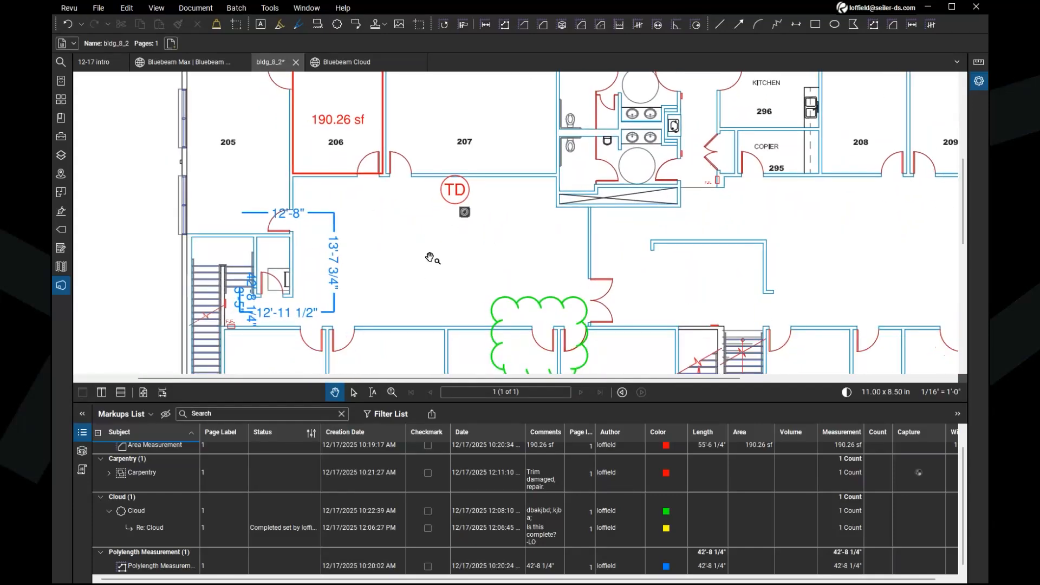
{"action": "left_click_drag", "start_coordinate": [431, 282], "coordinate": [418, 248]}
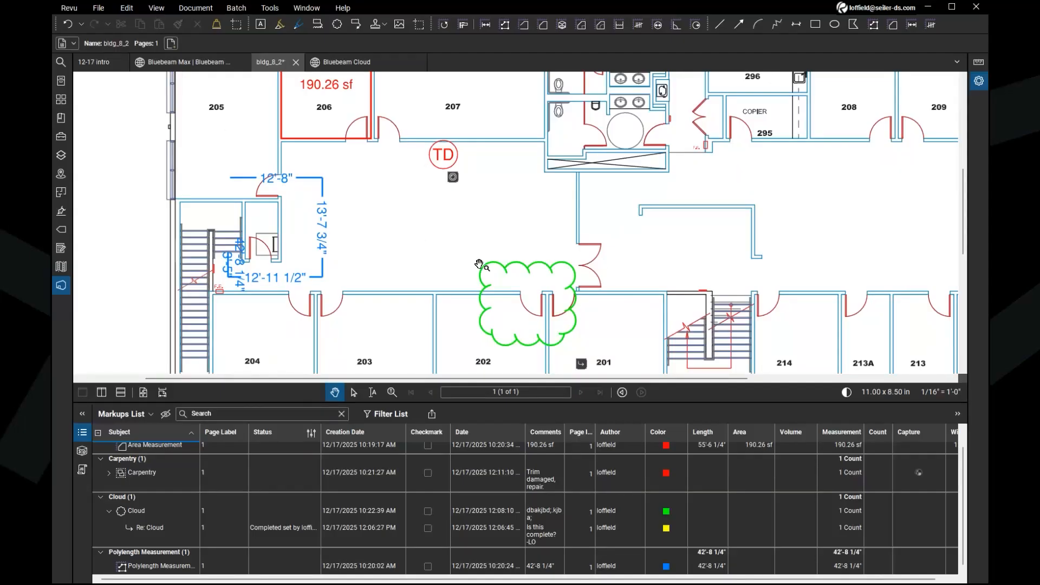
{"action": "left_click", "coordinate": [503, 268]}
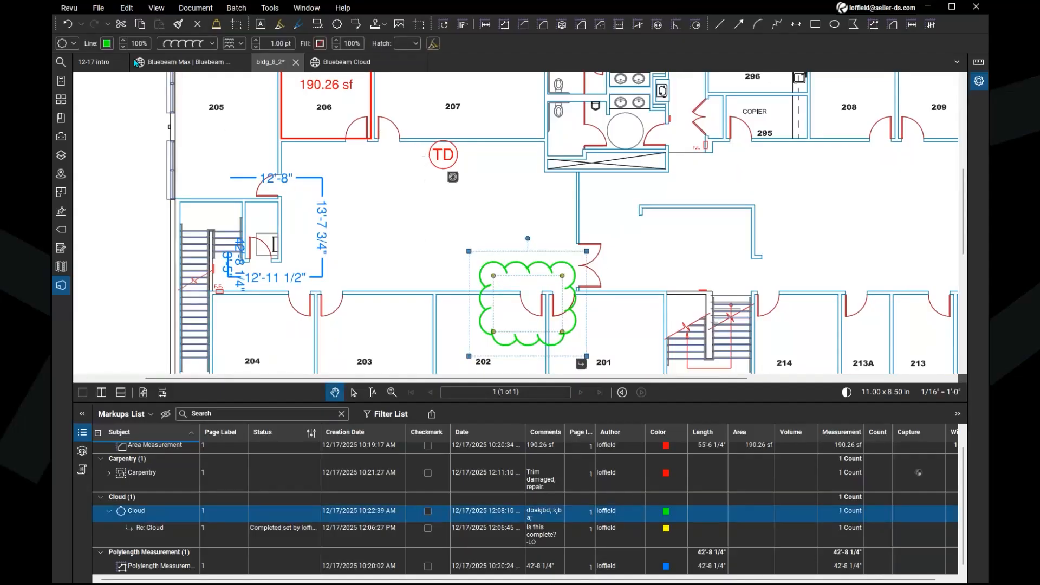
{"action": "left_click", "coordinate": [111, 45]}
{"action": "key", "text": "ctrl"}
{"action": "left_click", "coordinate": [455, 180]}
{"action": "left_click", "coordinate": [282, 528]}
Show the Tool Chest, look over exporting the Architect Review tool set as a .btx file and cancel the export.
{"action": "left_click", "coordinate": [60, 137]}
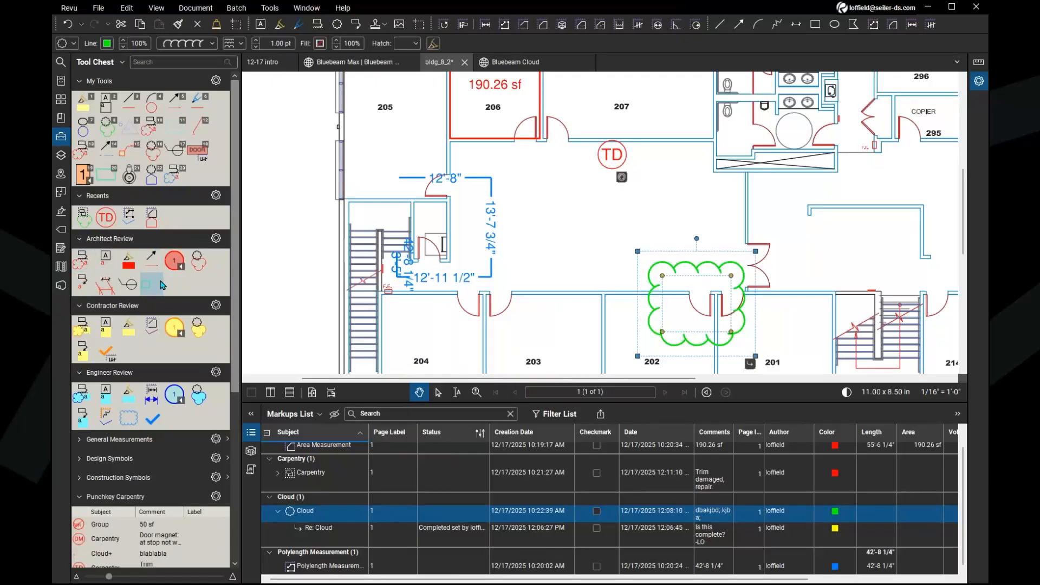
{"action": "left_click", "coordinate": [187, 287]}
{"action": "left_click", "coordinate": [216, 239]}
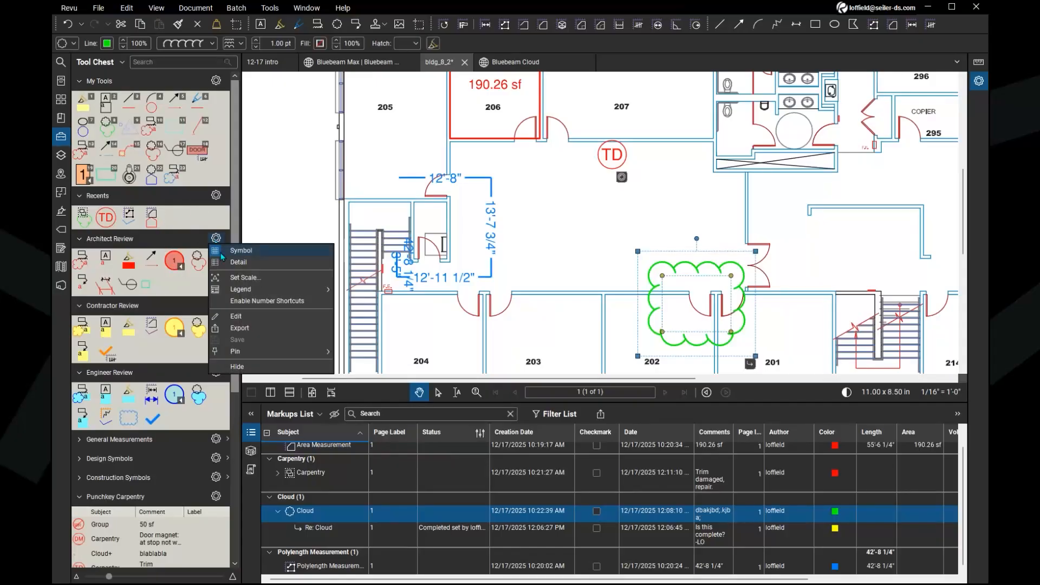
{"action": "left_click", "coordinate": [259, 327]}
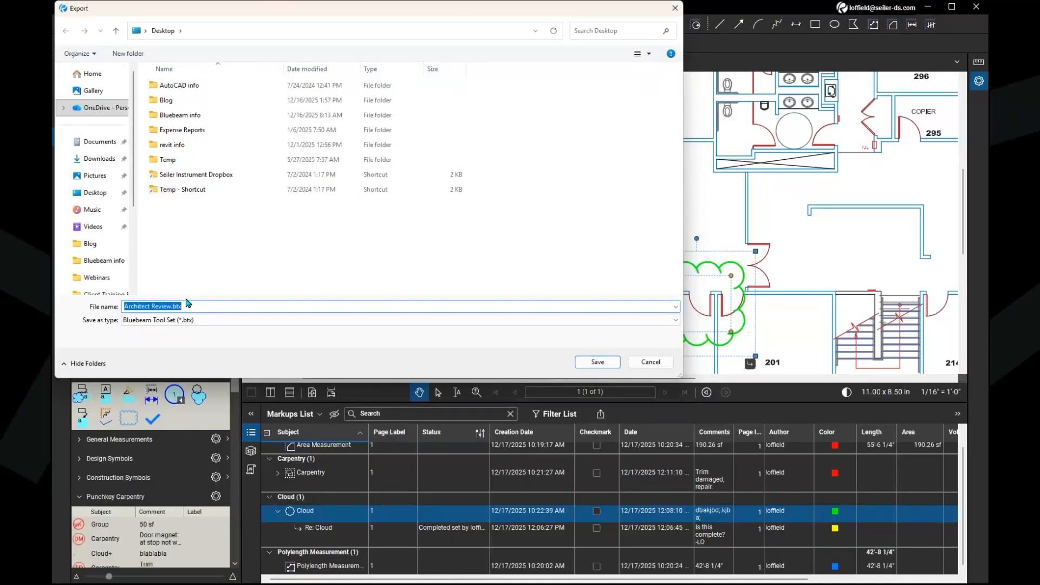
{"action": "key", "text": "ctrl"}
{"action": "left_click", "coordinate": [651, 362]}
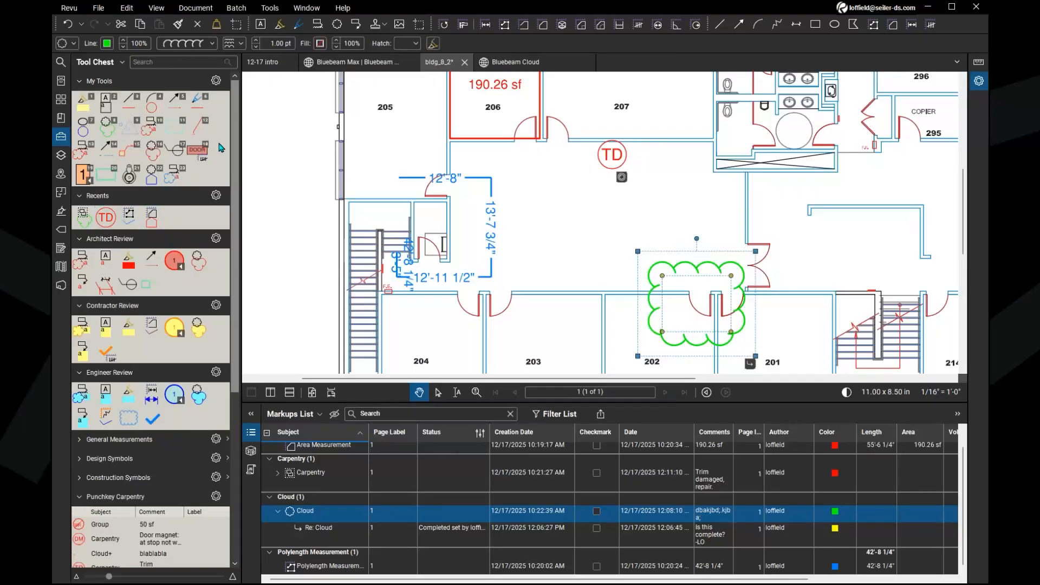
Open Manage Tool Sets, look over the tool set list and its Import option, and close the dialog.
{"action": "left_click", "coordinate": [143, 246]}
{"action": "left_click", "coordinate": [97, 63]}
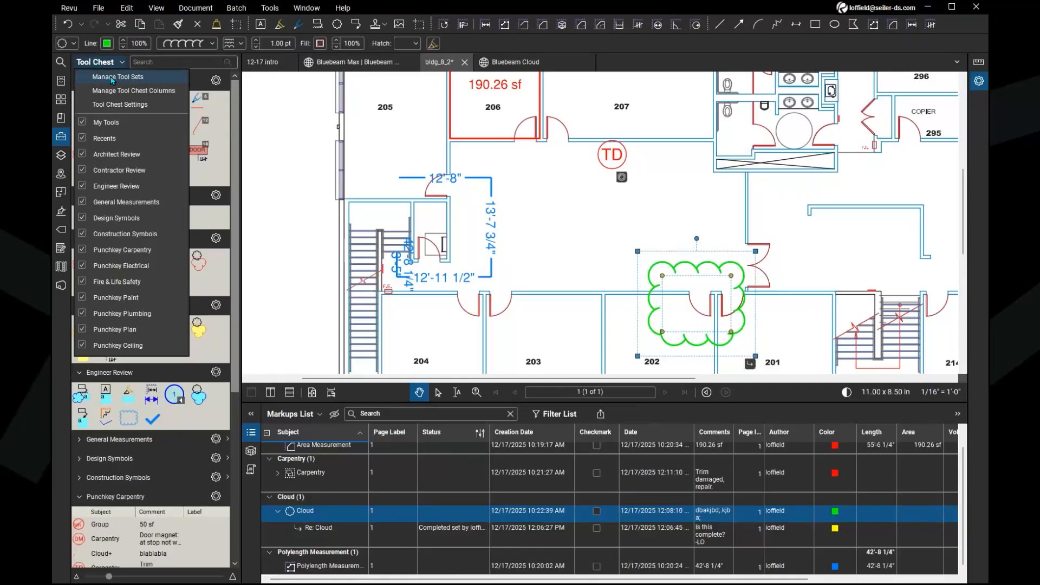
{"action": "left_click", "coordinate": [129, 79]}
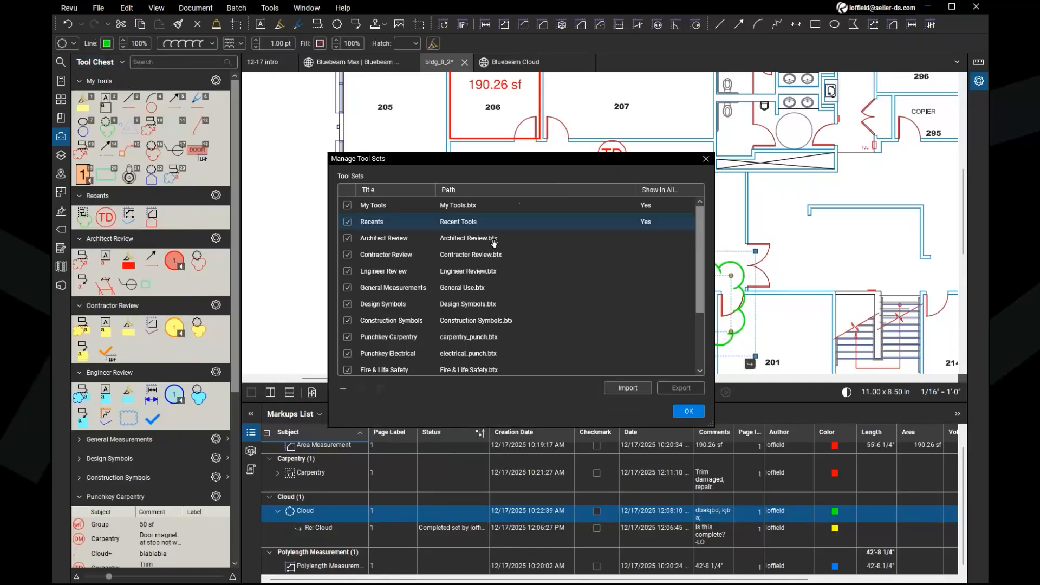
{"action": "left_click", "coordinate": [627, 390]}
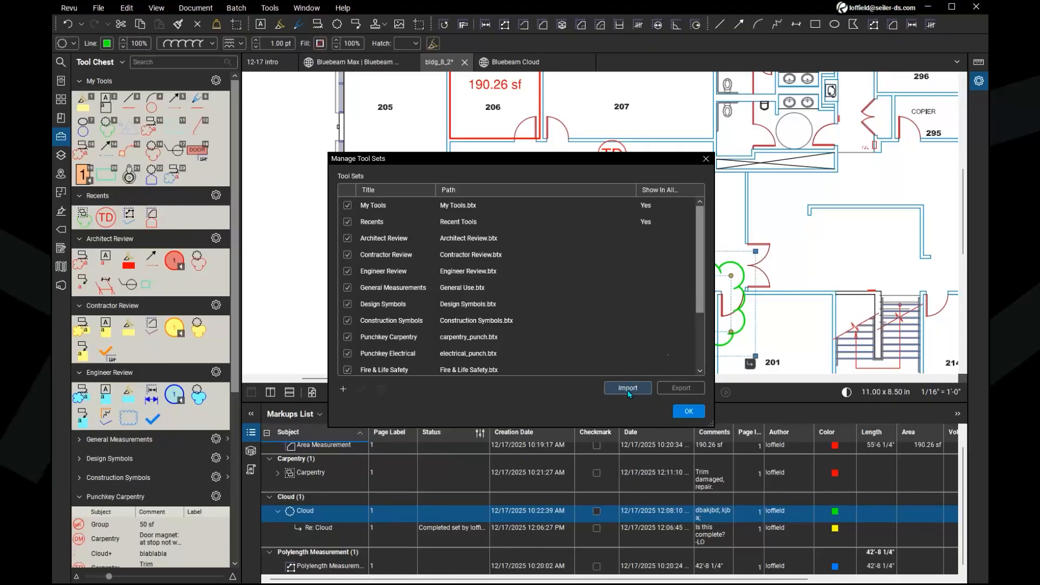
{"action": "left_click", "coordinate": [628, 389]}
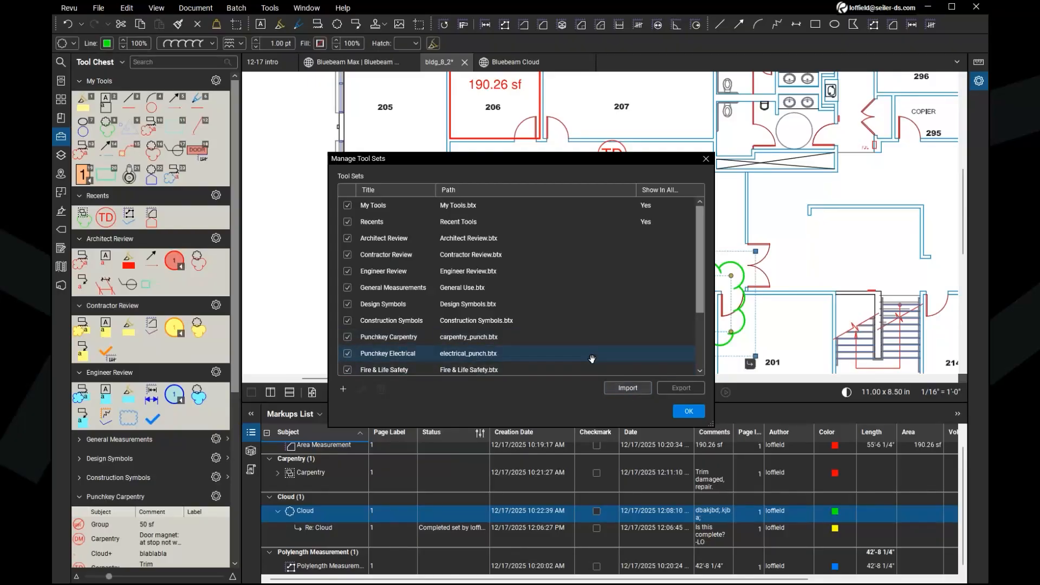
{"action": "left_click", "coordinate": [694, 411]}
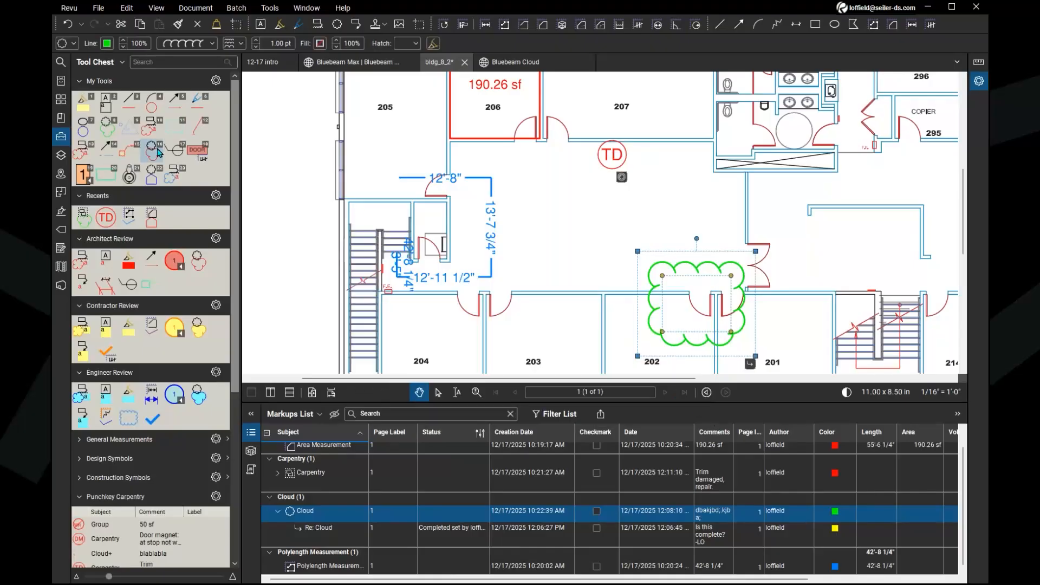
Look through the Tool Chest's tool sets, hide the Tool Chest and deselect the green cloud.
{"action": "scroll", "coordinate": [141, 260], "scroll_direction": "down", "scroll_amount": 5}
{"action": "scroll", "coordinate": [137, 282], "scroll_direction": "up", "scroll_amount": 5}
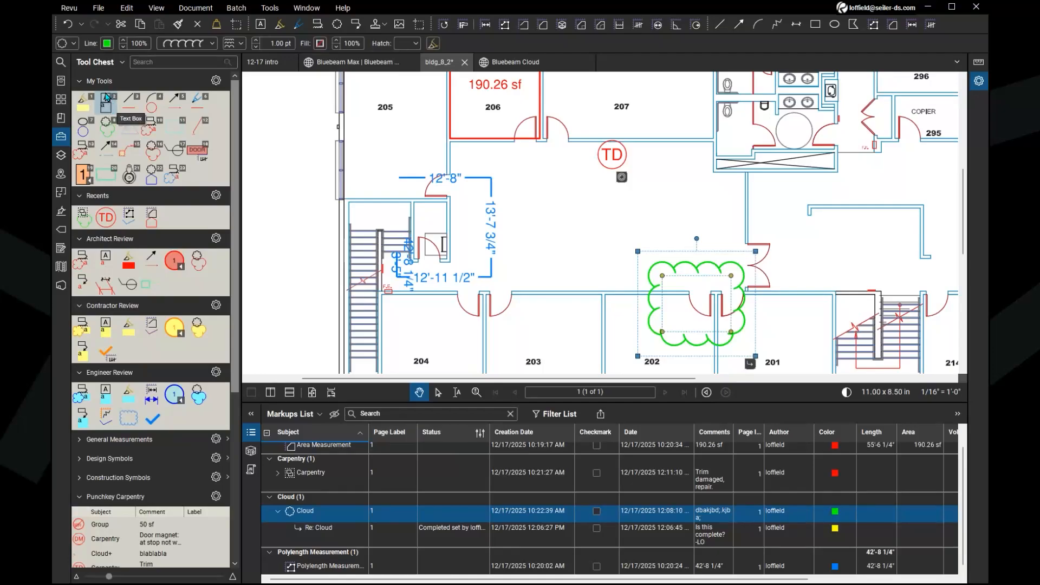
{"action": "left_click", "coordinate": [110, 64]}
{"action": "left_click", "coordinate": [110, 64]}
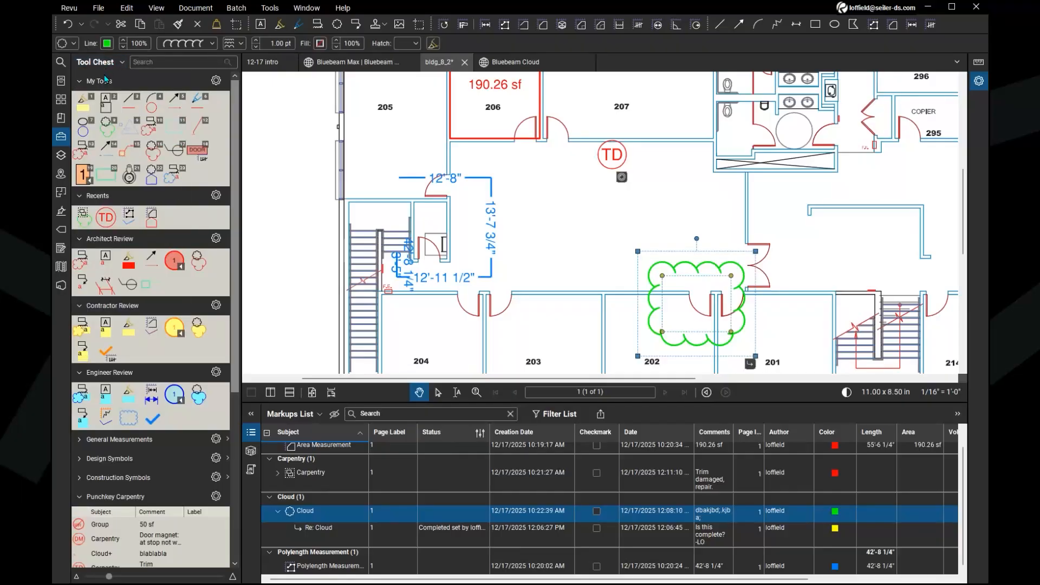
{"action": "left_click", "coordinate": [63, 136]}
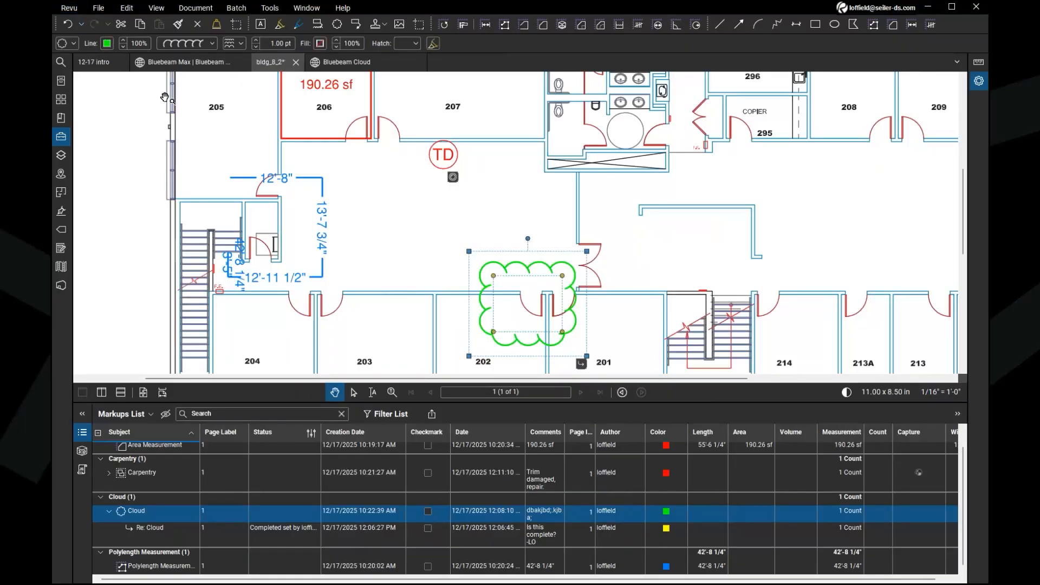
{"action": "left_click", "coordinate": [210, 133]}
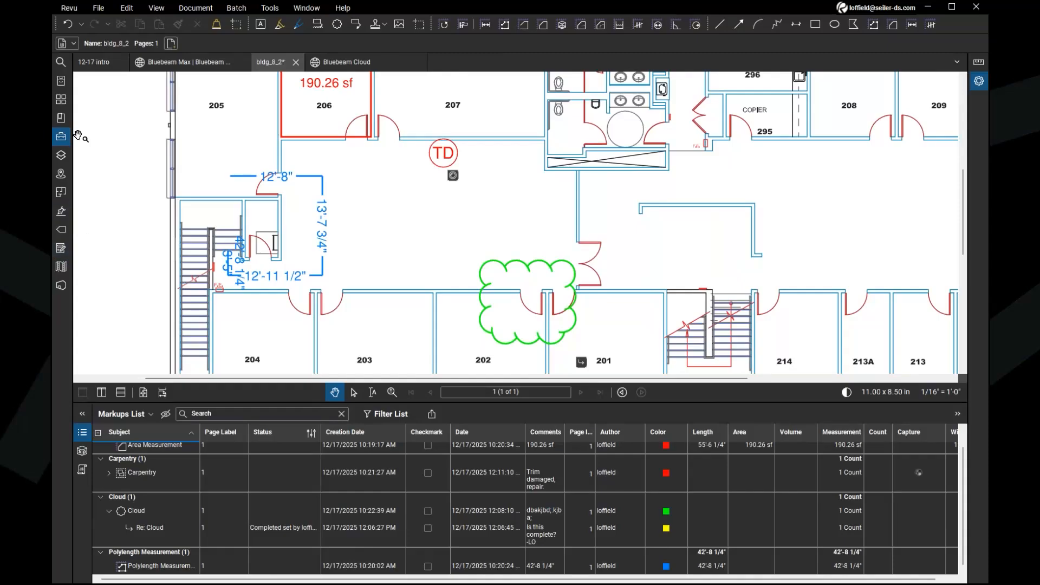
Review the available Revu profiles and open Manage Profiles.
{"action": "left_click", "coordinate": [61, 223]}
{"action": "key", "text": "ctrl"}
{"action": "key", "text": "ctrl"}
{"action": "key", "text": "ctrl"}
{"action": "key", "text": "ctrl"}
{"action": "key", "text": "ctrl"}
{"action": "key", "text": "ctrl"}
{"action": "left_click", "coordinate": [77, 8]}
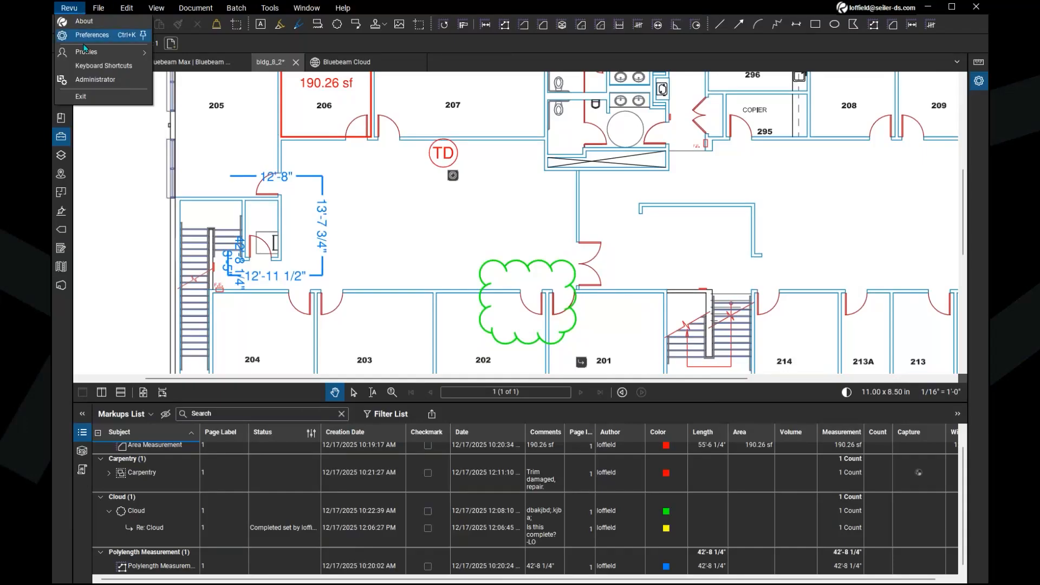
{"action": "mouse_move", "coordinate": [119, 49]}
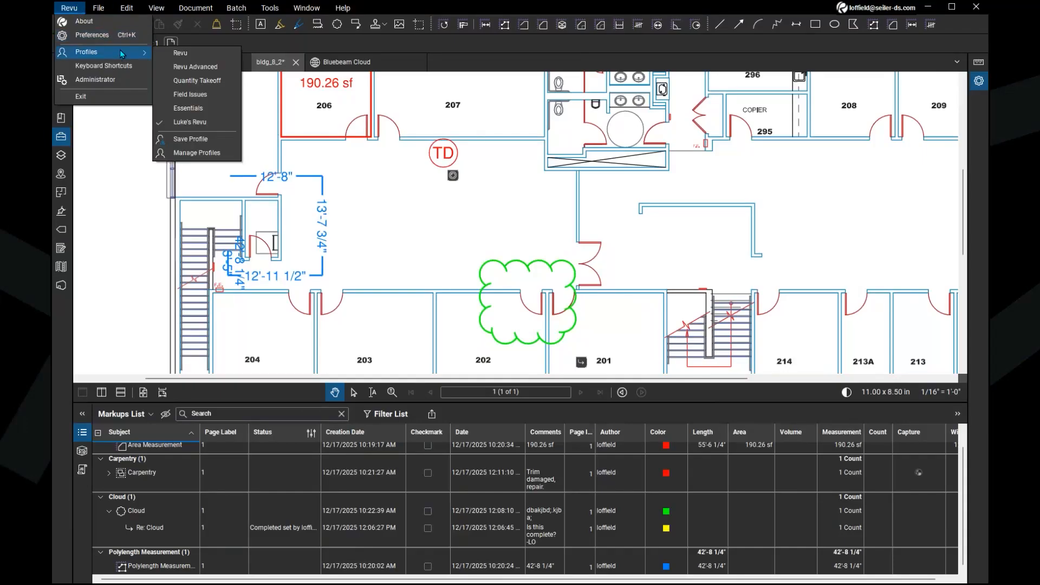
{"action": "left_click", "coordinate": [206, 127]}
{"action": "left_click", "coordinate": [216, 125]}
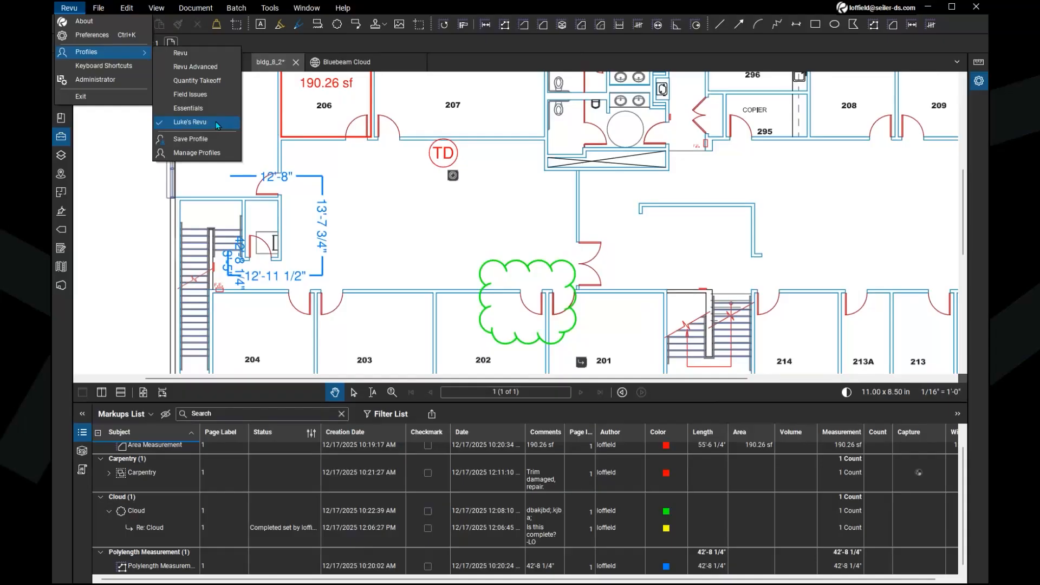
{"action": "left_click", "coordinate": [216, 153]}
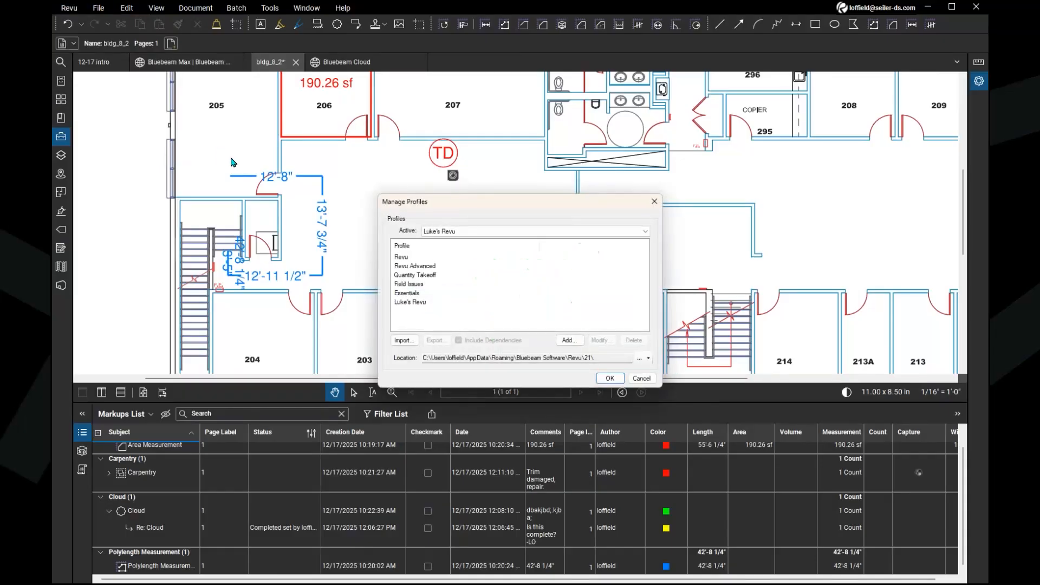
Select the custom profile at the end of the list, look over its Export, Include Dependencies and Import options, and cancel Manage Profiles.
{"action": "left_click", "coordinate": [419, 304]}
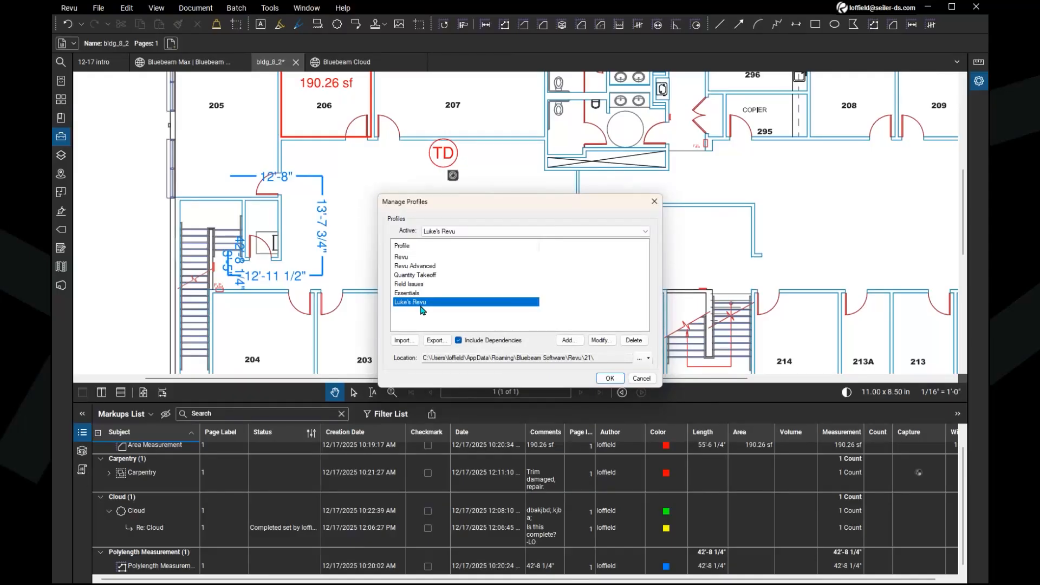
{"action": "left_click", "coordinate": [422, 312]}
{"action": "left_click", "coordinate": [437, 345]}
{"action": "left_click", "coordinate": [436, 345]}
{"action": "key", "text": "ctrl"}
{"action": "key", "text": "ctrl"}
{"action": "key", "text": "ctrl"}
{"action": "key", "text": "ctrl"}
{"action": "key", "text": "ctrl"}
{"action": "left_click", "coordinate": [435, 304]}
{"action": "left_click", "coordinate": [465, 347]}
{"action": "left_click", "coordinate": [110, 264]}
{"action": "left_click", "coordinate": [949, 152]}
{"action": "left_click", "coordinate": [70, 143]}
{"action": "left_click", "coordinate": [409, 343]}
{"action": "left_click", "coordinate": [640, 381]}
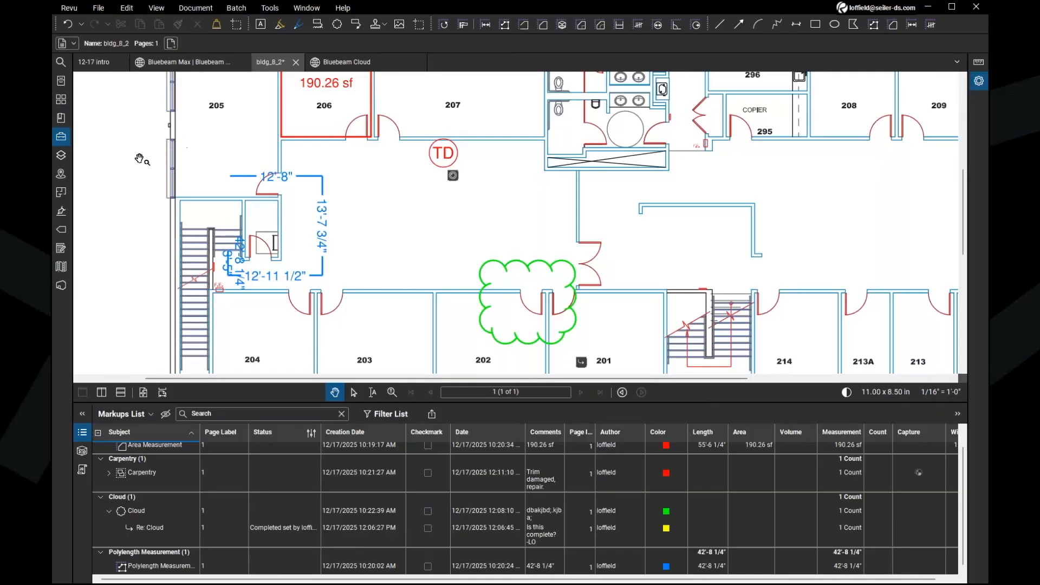
Switch to the open Bluebeam Max web page.
{"action": "left_click", "coordinate": [190, 68]}
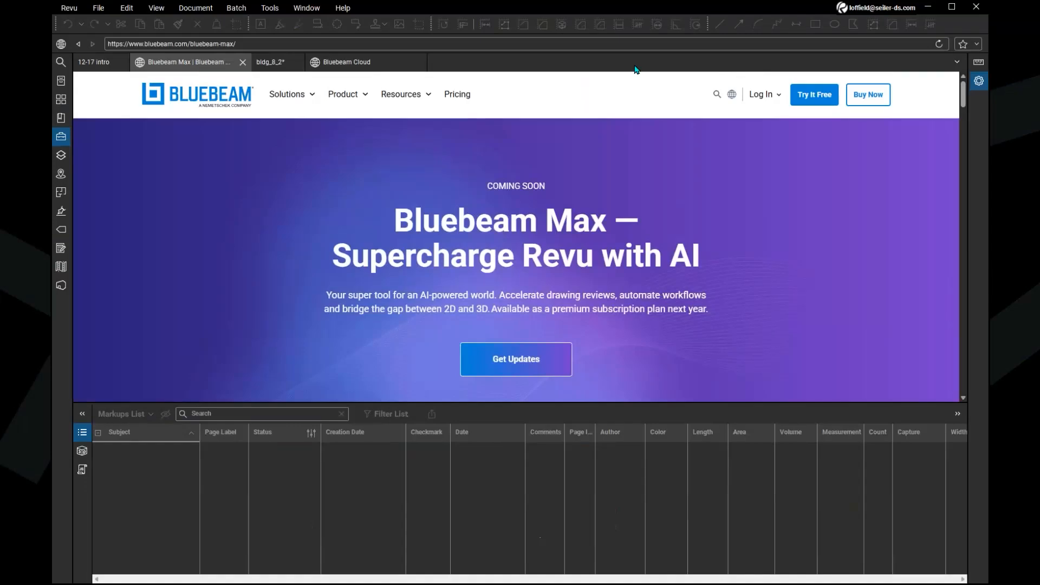
Look over the saved web favorites and the Window commands, including the one for opening a new WebTab.
{"action": "left_click", "coordinate": [977, 44]}
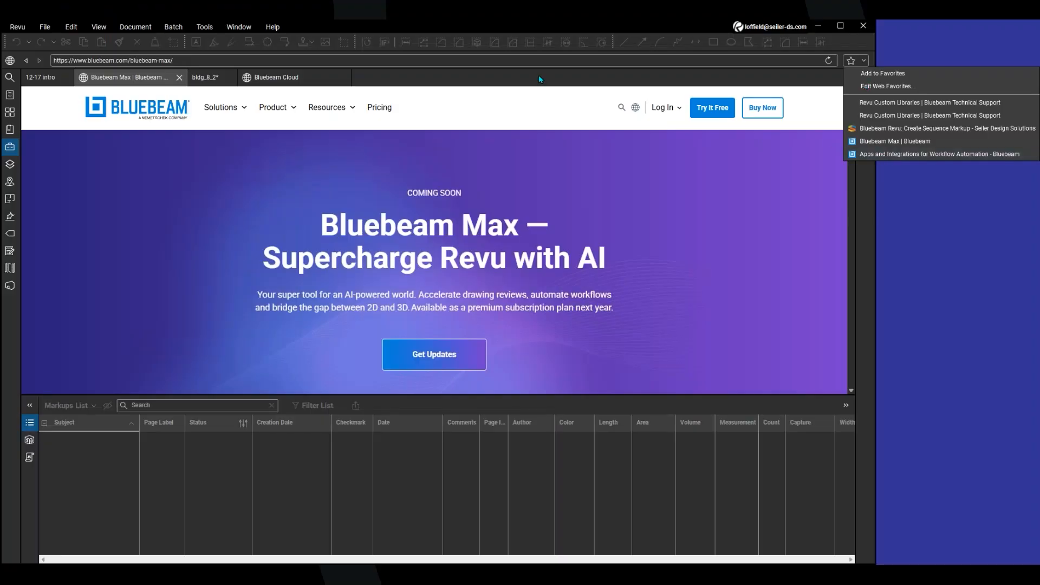
{"action": "left_click", "coordinate": [131, 83]}
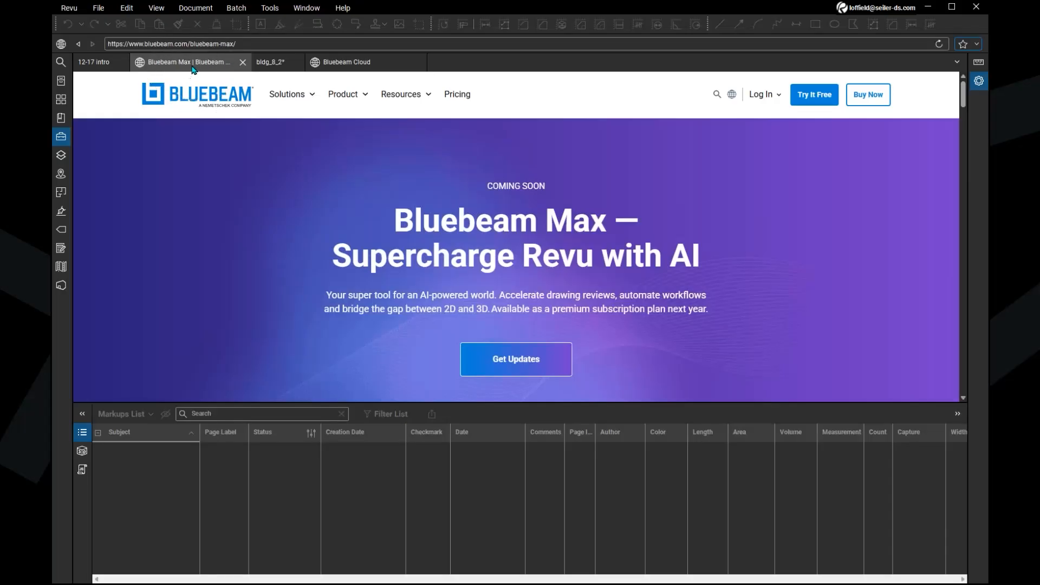
{"action": "left_click", "coordinate": [193, 70]}
{"action": "left_click", "coordinate": [307, 8]}
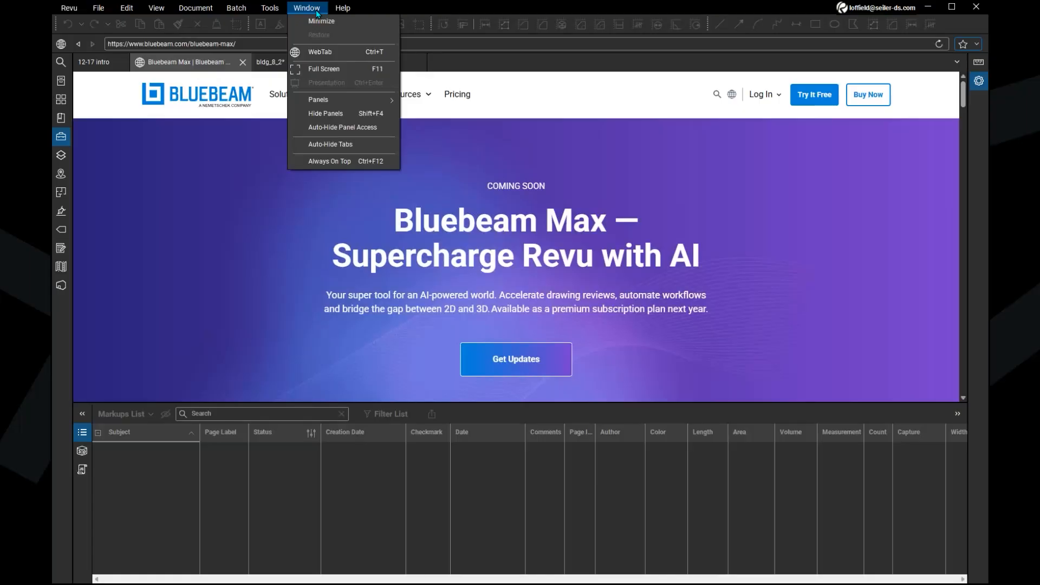
{"action": "left_click", "coordinate": [317, 10]}
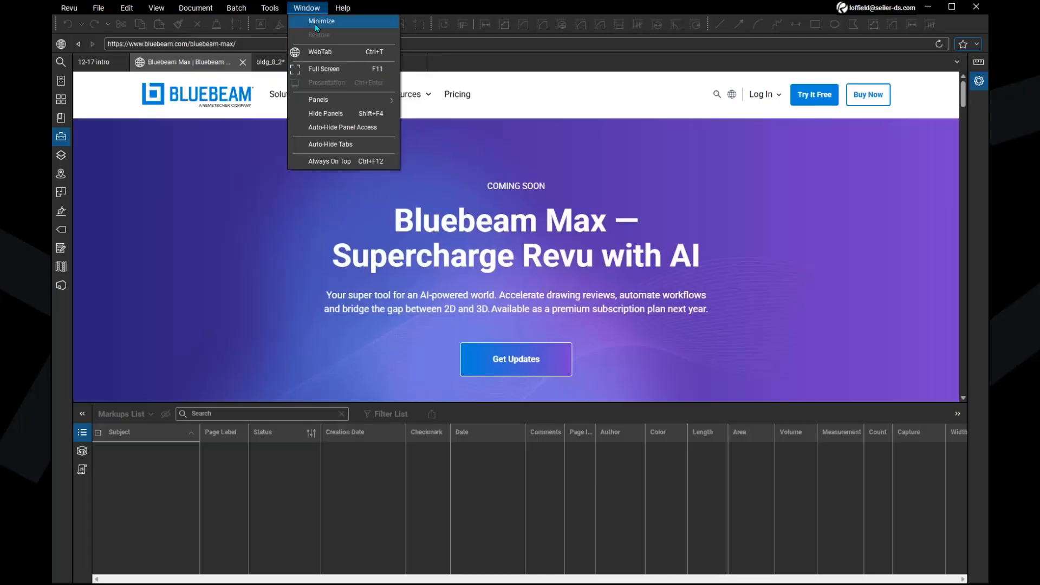
{"action": "left_click", "coordinate": [344, 56]}
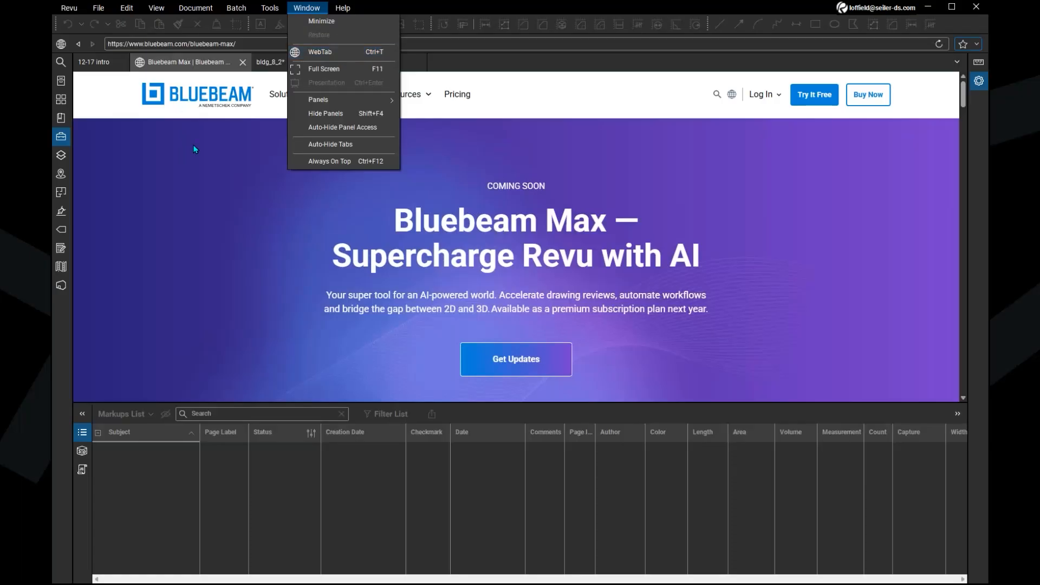
{"action": "left_click", "coordinate": [304, 9]}
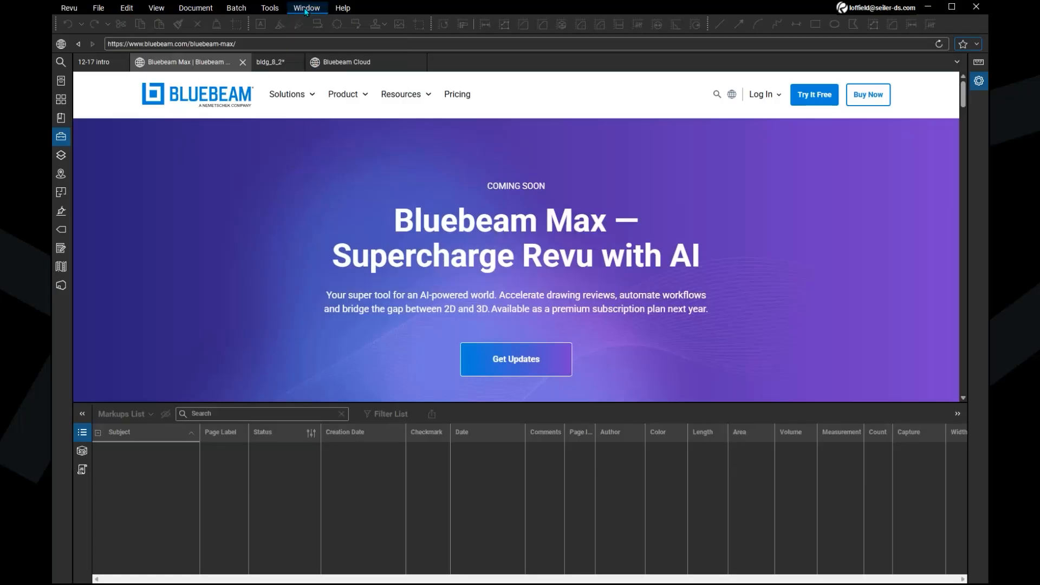
Load the Apps and Integrations for Workflow Automation page from the web favorites and shrink the Markups List to enlarge the page area.
{"action": "left_click", "coordinate": [273, 42]}
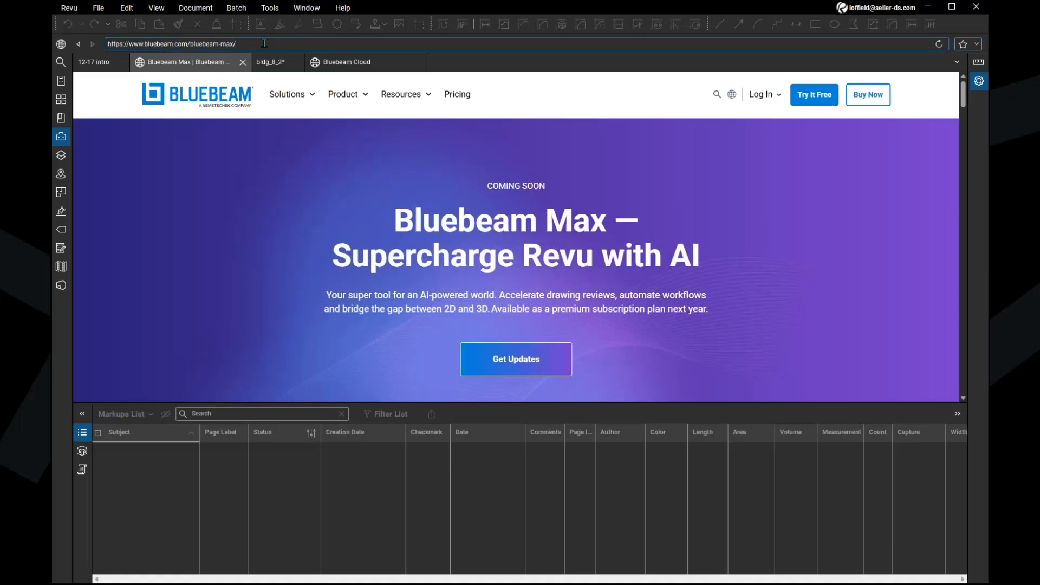
{"action": "left_click", "coordinate": [263, 43]}
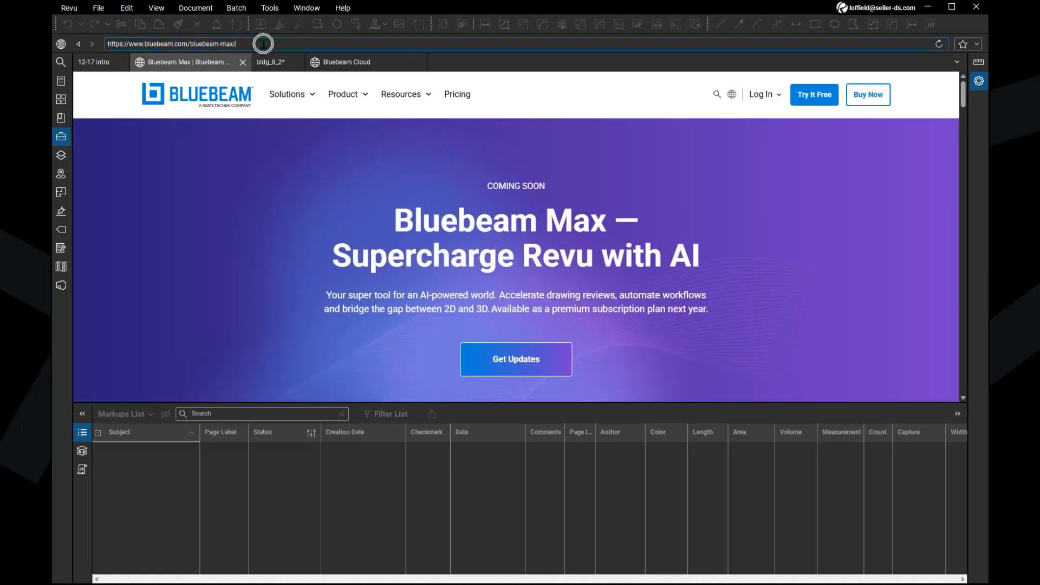
{"action": "left_click", "coordinate": [187, 44]}
{"action": "left_click", "coordinate": [181, 43]}
{"action": "left_click", "coordinate": [979, 43]}
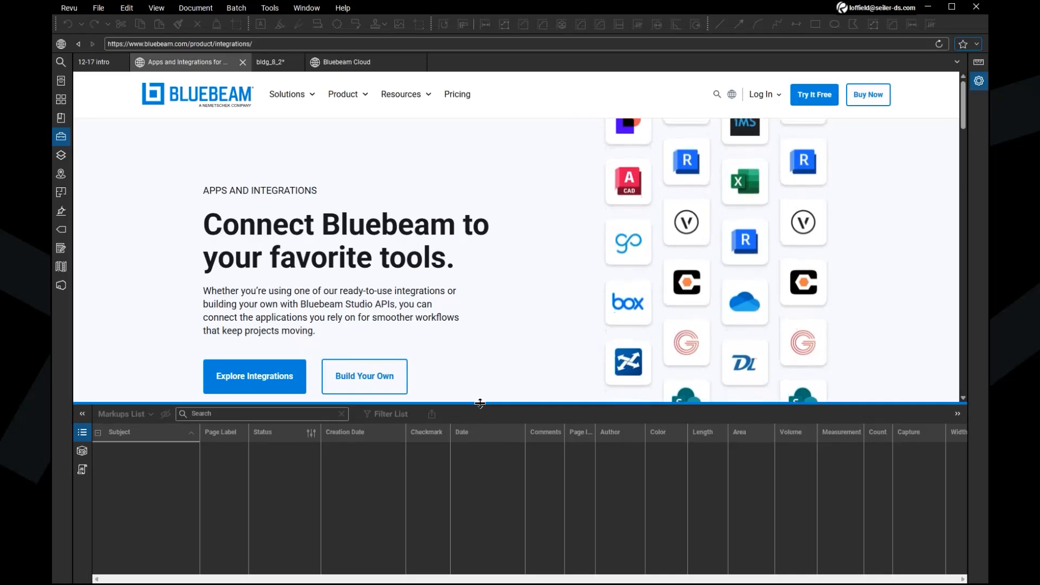
{"action": "left_click_drag", "start_coordinate": [480, 404], "coordinate": [480, 490]}
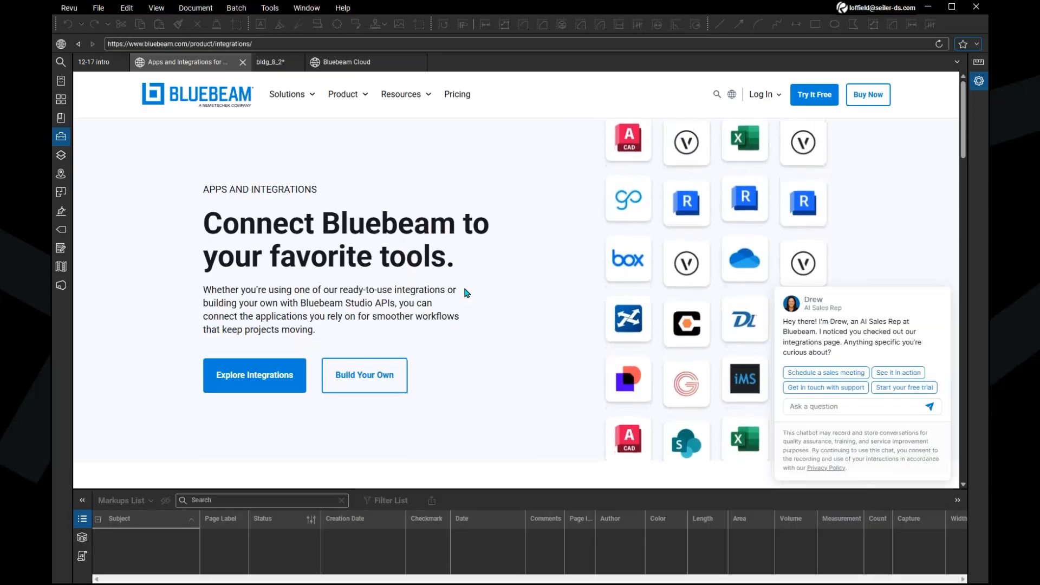
Examine the Apps and Integrations page's introduction and the partner software logos under Seamless Workflows.
{"action": "scroll", "coordinate": [465, 293], "scroll_direction": "down", "scroll_amount": 5}
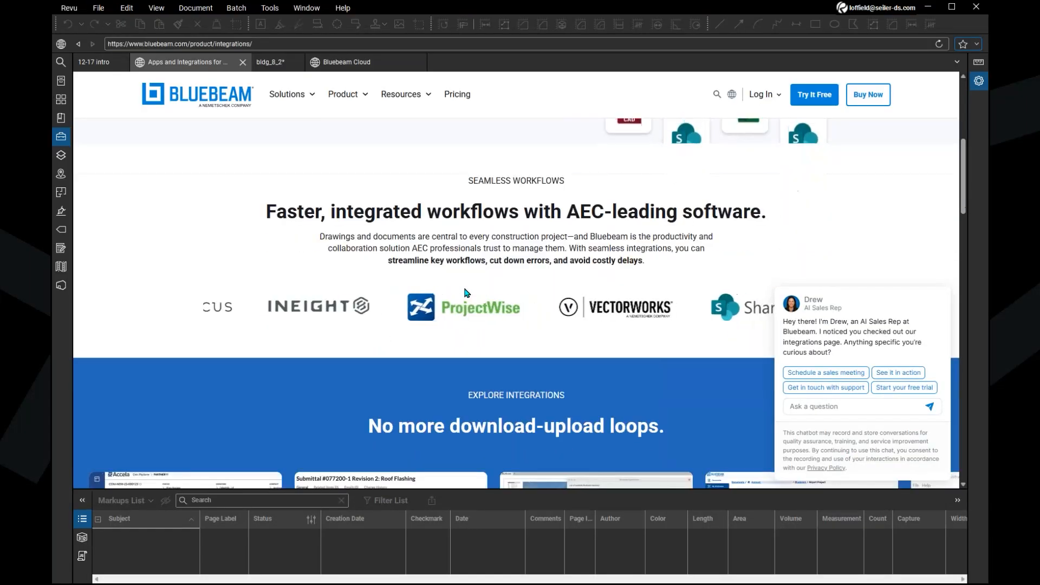
{"action": "scroll", "coordinate": [465, 292], "scroll_direction": "down", "scroll_amount": 2}
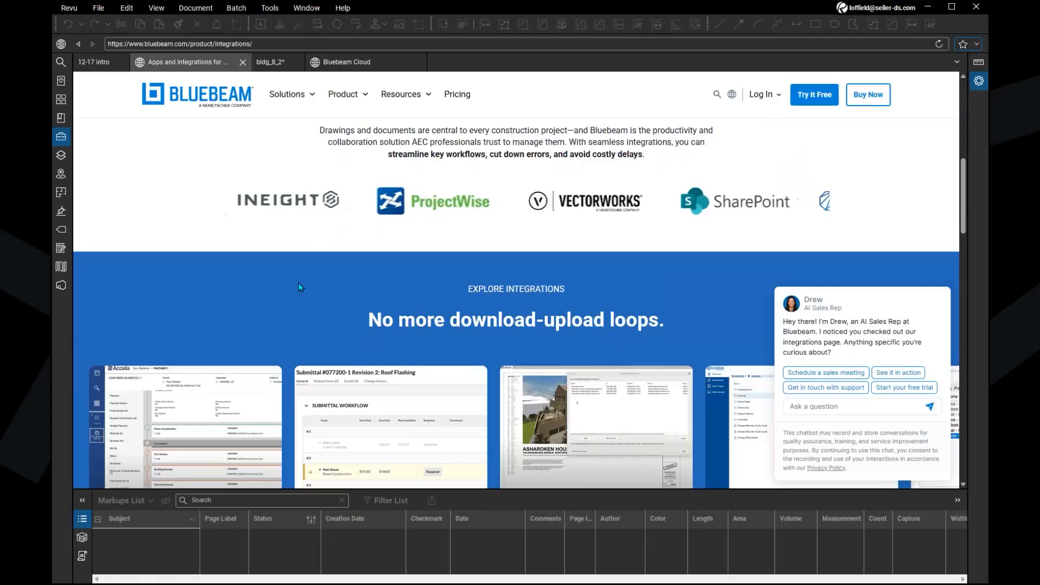
{"action": "scroll", "coordinate": [402, 322], "scroll_direction": "up", "scroll_amount": 2}
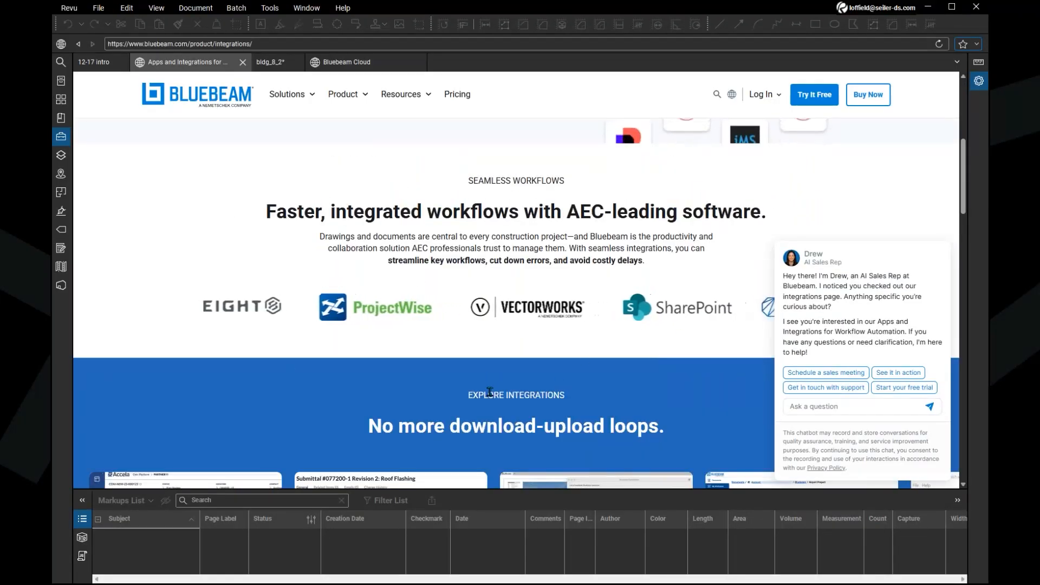
{"action": "scroll", "coordinate": [482, 374], "scroll_direction": "up", "scroll_amount": 4}
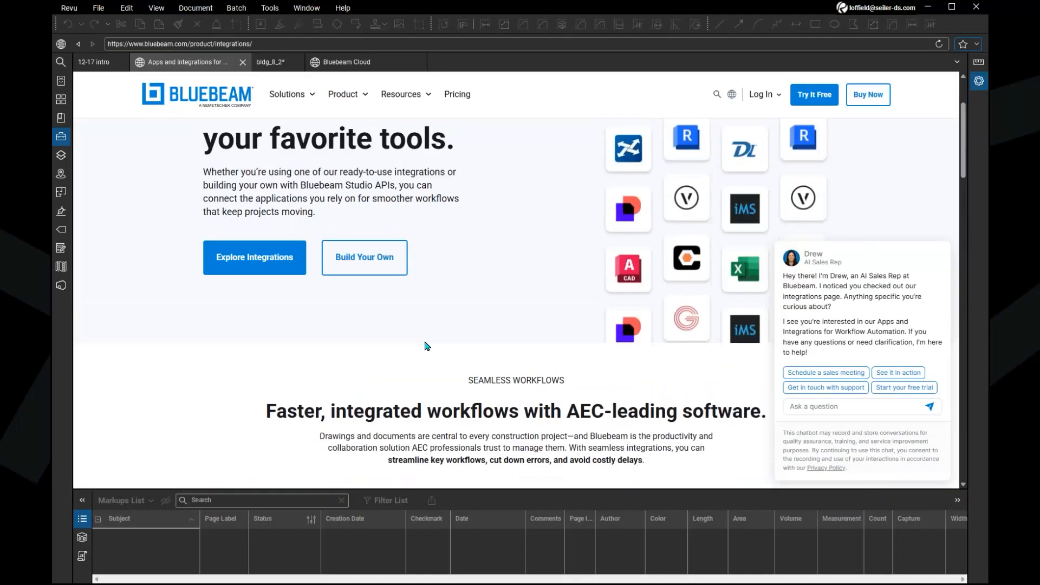
{"action": "scroll", "coordinate": [461, 341], "scroll_direction": "up", "scroll_amount": 3}
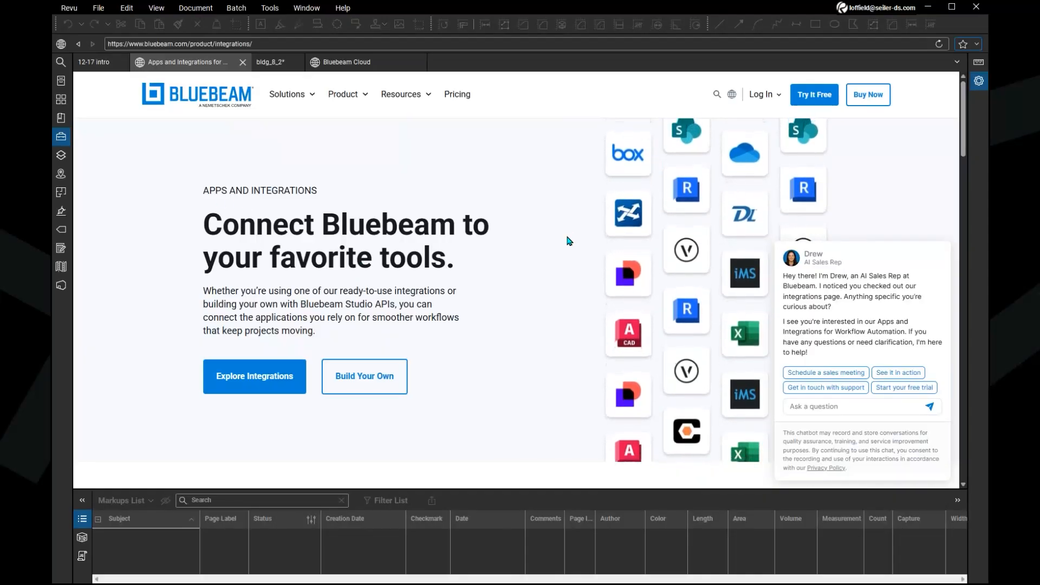
{"action": "scroll", "coordinate": [569, 240], "scroll_direction": "down", "scroll_amount": 5}
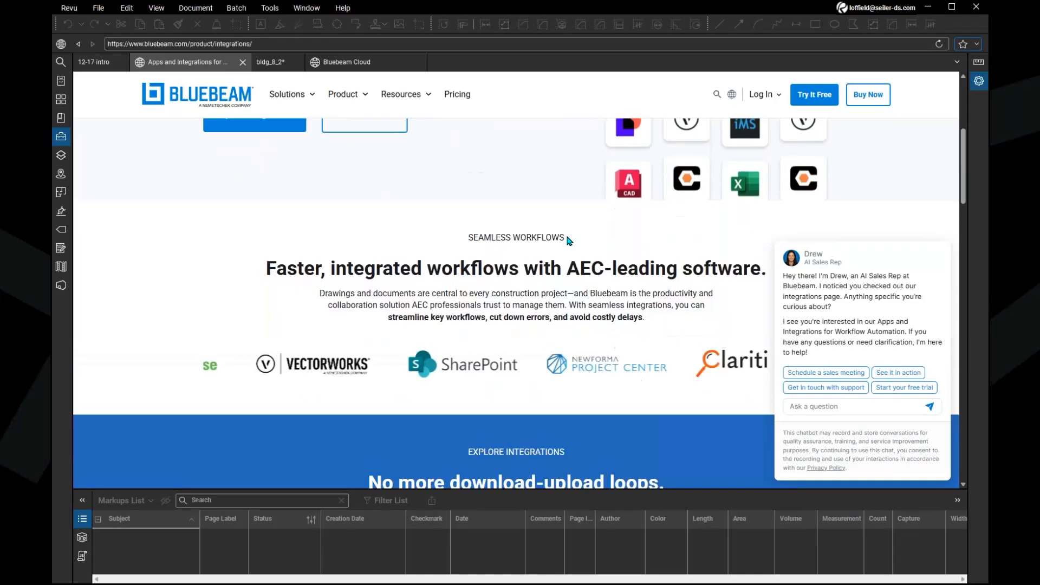
{"action": "scroll", "coordinate": [494, 254], "scroll_direction": "up", "scroll_amount": 4}
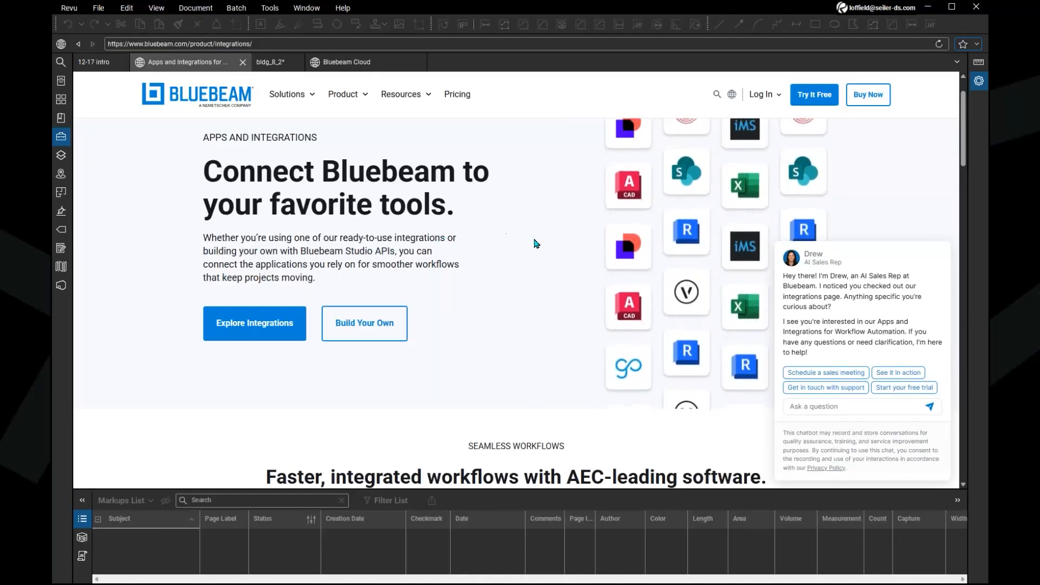
{"action": "scroll", "coordinate": [534, 241], "scroll_direction": "down", "scroll_amount": 2}
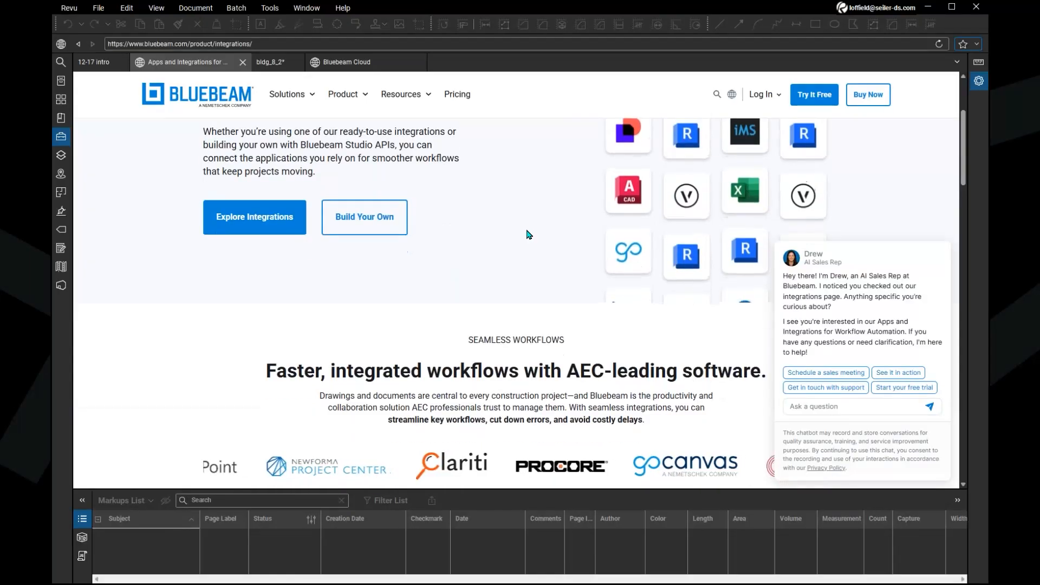
{"action": "scroll", "coordinate": [530, 235], "scroll_direction": "down", "scroll_amount": 1}
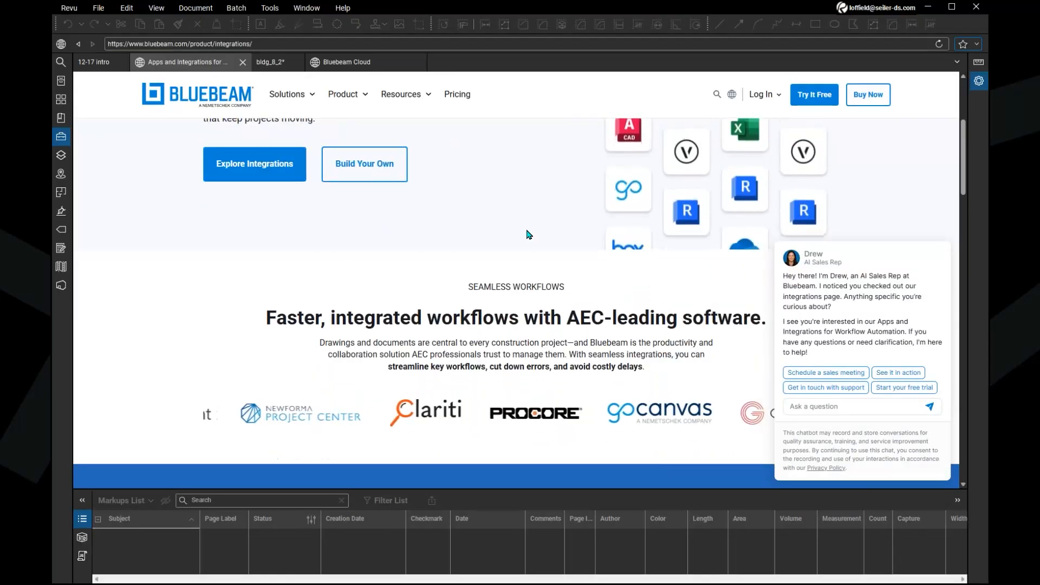
{"action": "scroll", "coordinate": [530, 235], "scroll_direction": "down", "scroll_amount": 2}
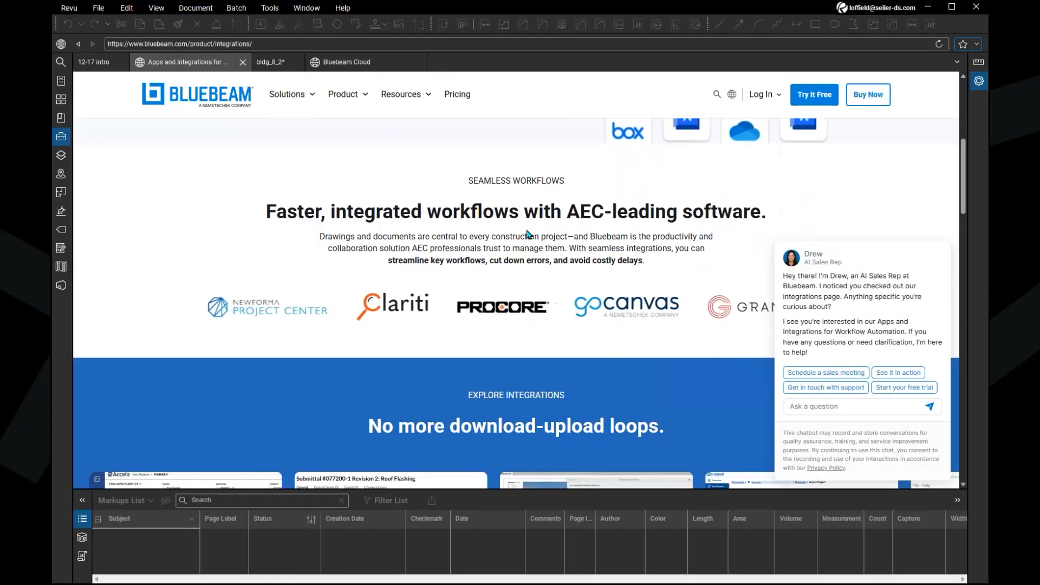
{"action": "key", "text": "ctrl"}
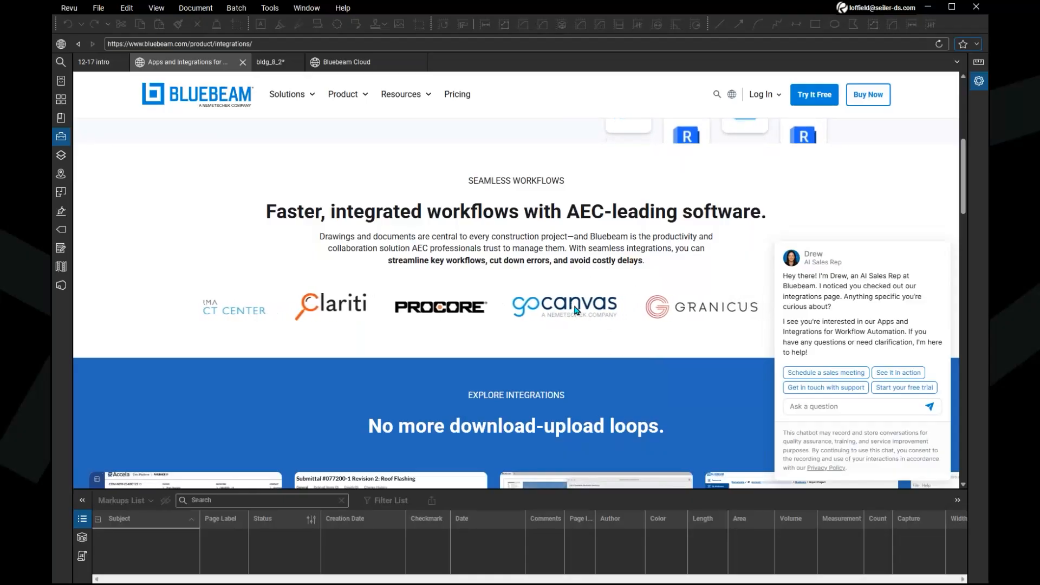
Review the Permitting, Construction Management and Design Reviews integration cards and return to the start of the page.
{"action": "scroll", "coordinate": [423, 281], "scroll_direction": "down", "scroll_amount": 4}
{"action": "scroll", "coordinate": [423, 280], "scroll_direction": "down", "scroll_amount": 2}
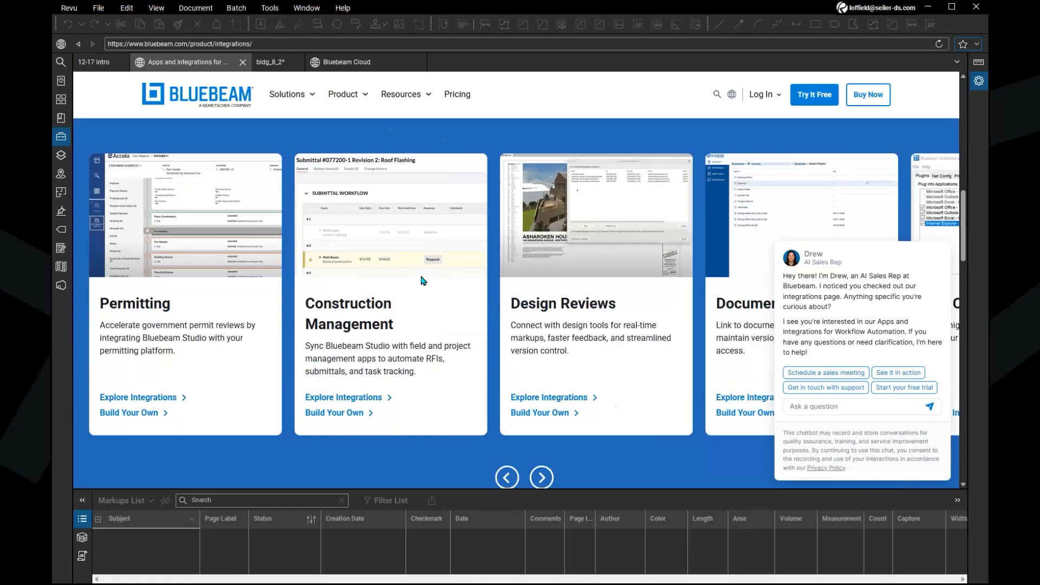
{"action": "scroll", "coordinate": [423, 281], "scroll_direction": "down", "scroll_amount": 1}
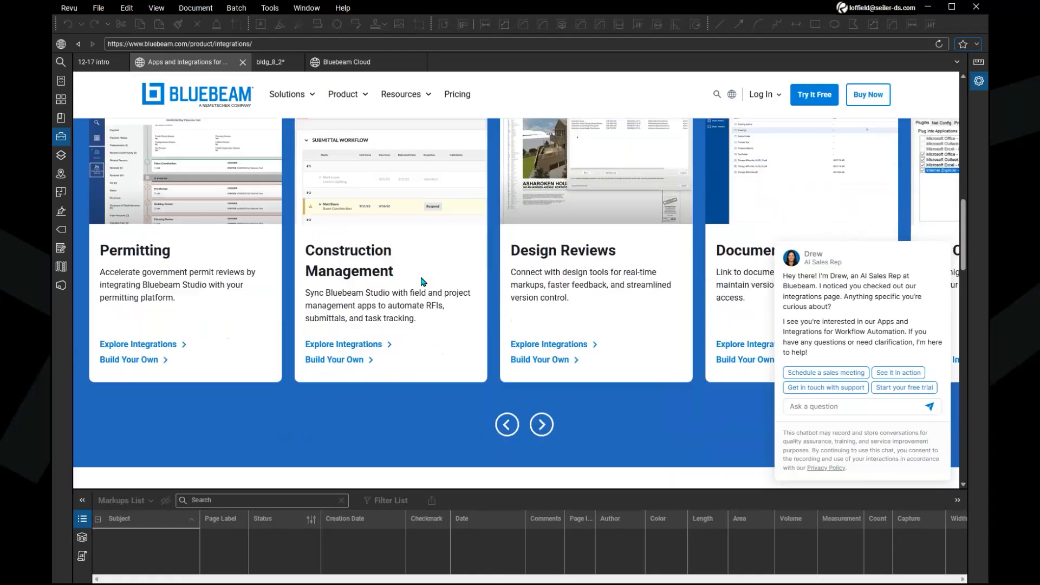
{"action": "scroll", "coordinate": [423, 282], "scroll_direction": "up", "scroll_amount": 4}
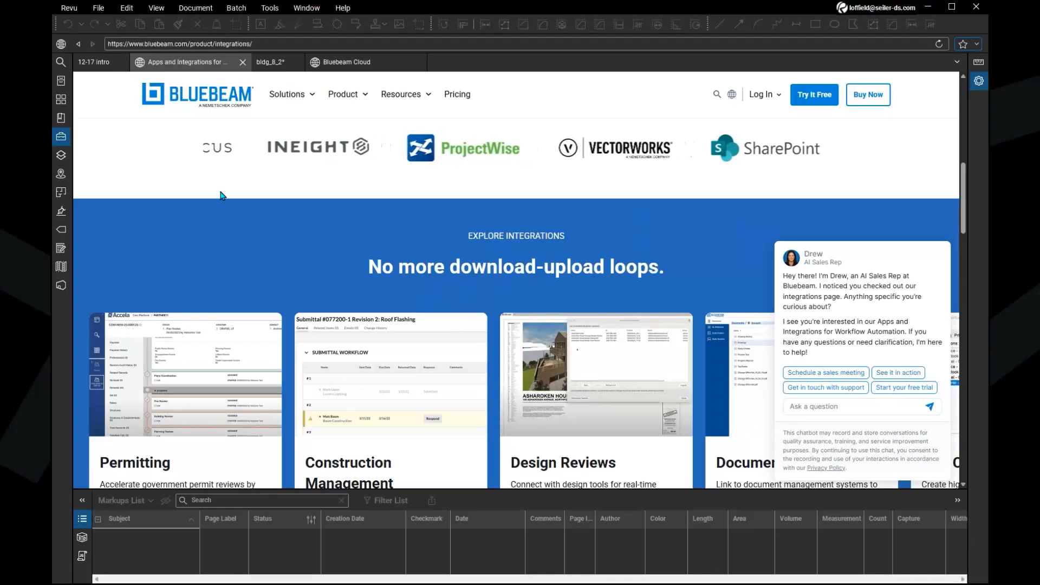
{"action": "scroll", "coordinate": [221, 202], "scroll_direction": "up", "scroll_amount": 4}
{"action": "scroll", "coordinate": [204, 193], "scroll_direction": "up", "scroll_amount": 5}
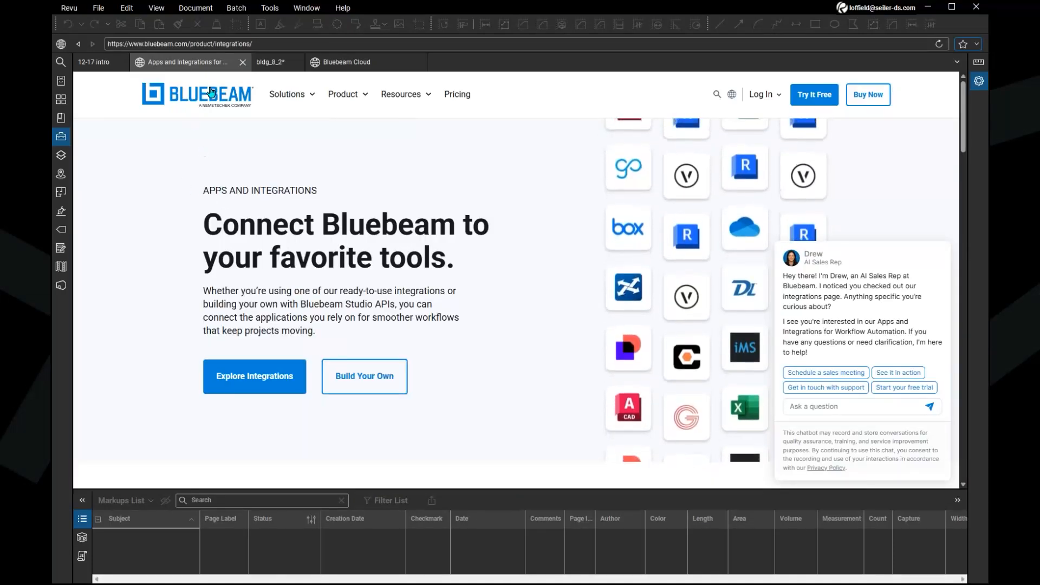
Check the integrations page's web address, glance over its content again and close the page.
{"action": "left_click", "coordinate": [270, 44]}
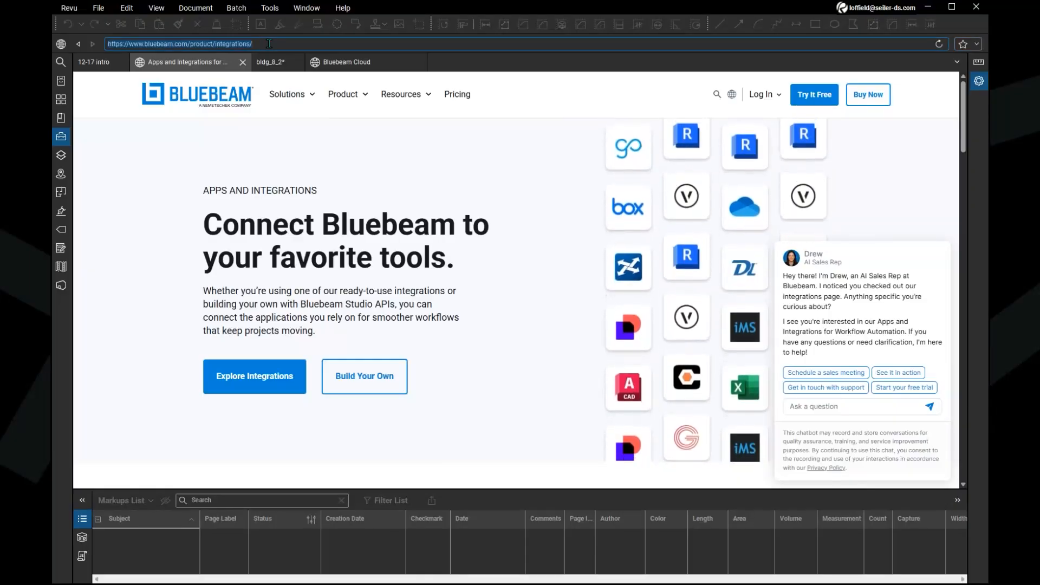
{"action": "left_click", "coordinate": [269, 44]}
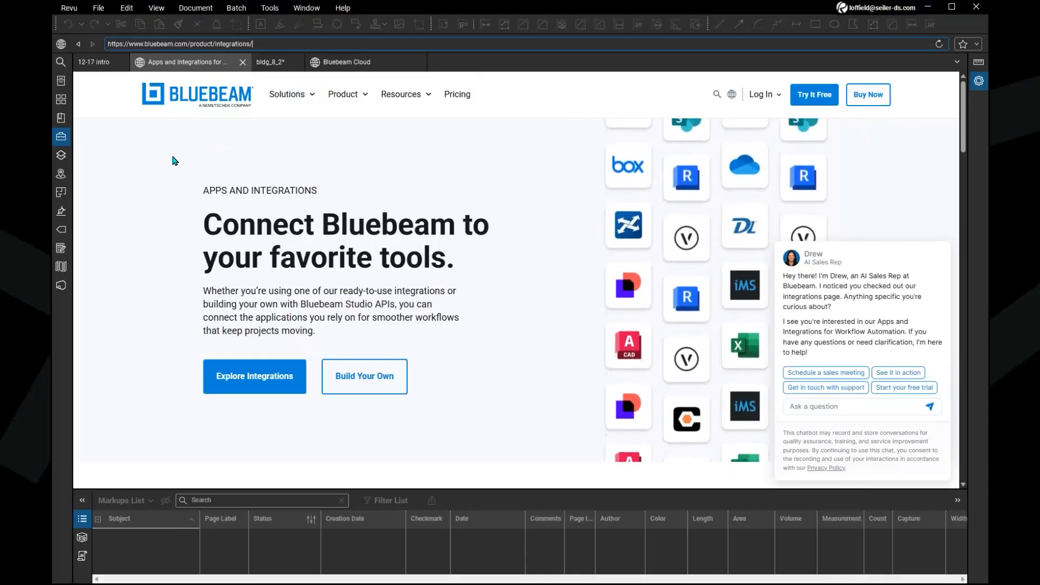
{"action": "scroll", "coordinate": [387, 194], "scroll_direction": "down", "scroll_amount": 3}
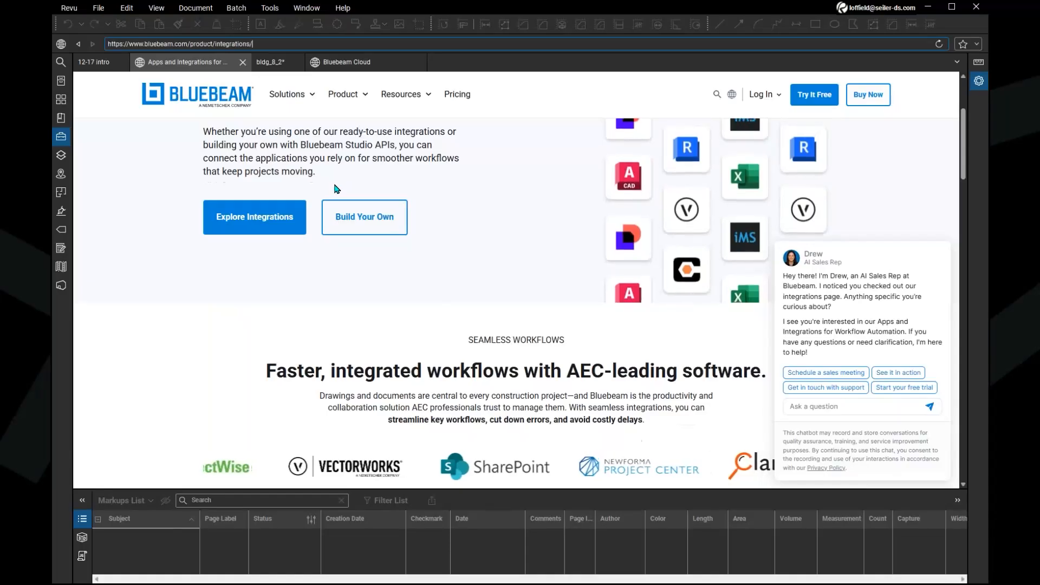
{"action": "scroll", "coordinate": [340, 195], "scroll_direction": "up", "scroll_amount": 2}
{"action": "scroll", "coordinate": [281, 204], "scroll_direction": "up", "scroll_amount": 1}
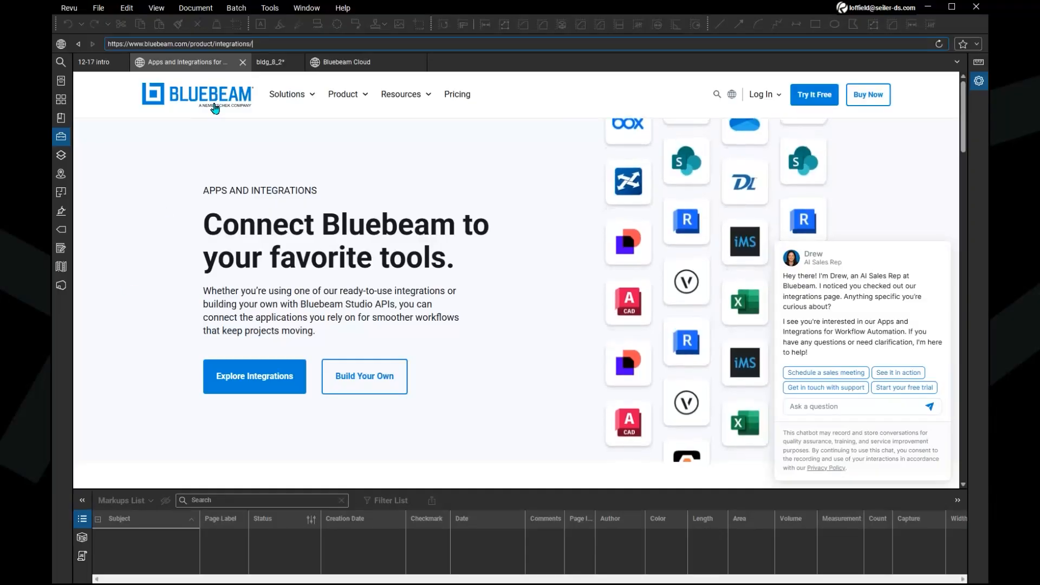
{"action": "left_click", "coordinate": [243, 62]}
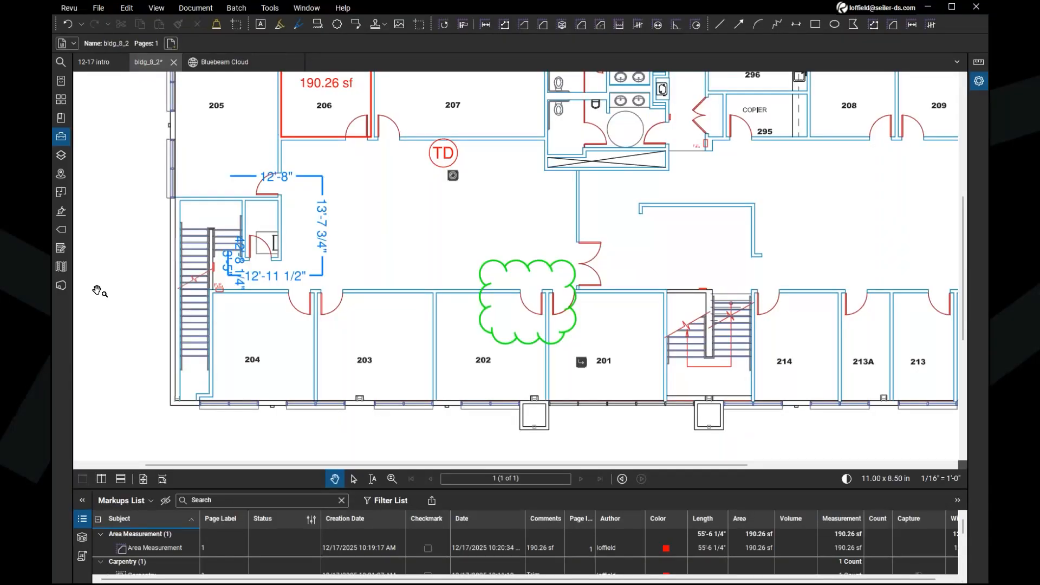
Show the Studio panel, check its projects and sessions views, and open the joined project 7-16-25.
{"action": "left_click", "coordinate": [61, 290]}
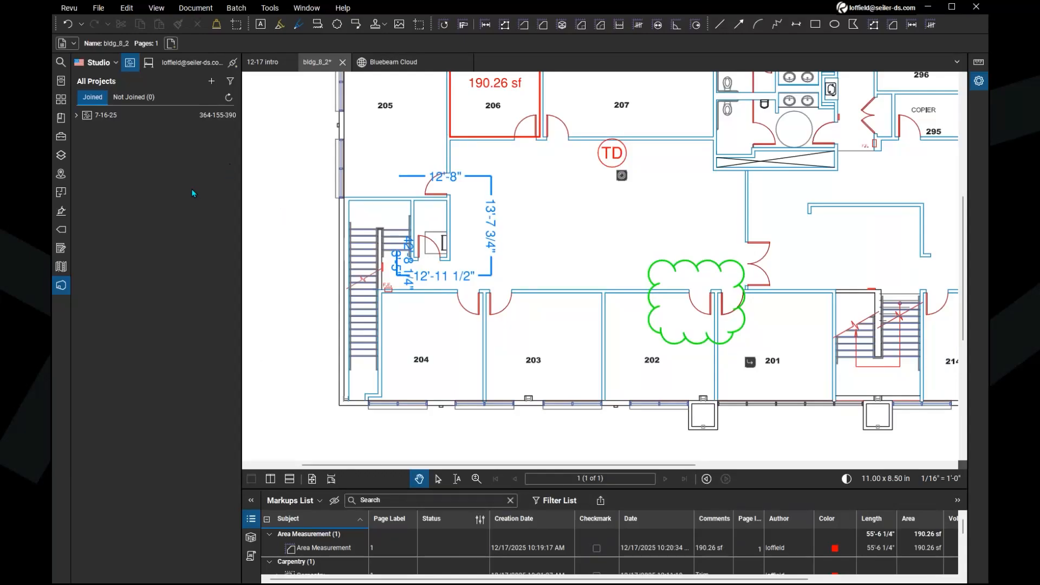
{"action": "left_click", "coordinate": [130, 65]}
{"action": "left_click", "coordinate": [148, 63]}
{"action": "left_click", "coordinate": [114, 118]}
{"action": "double_click", "coordinate": [114, 119]}
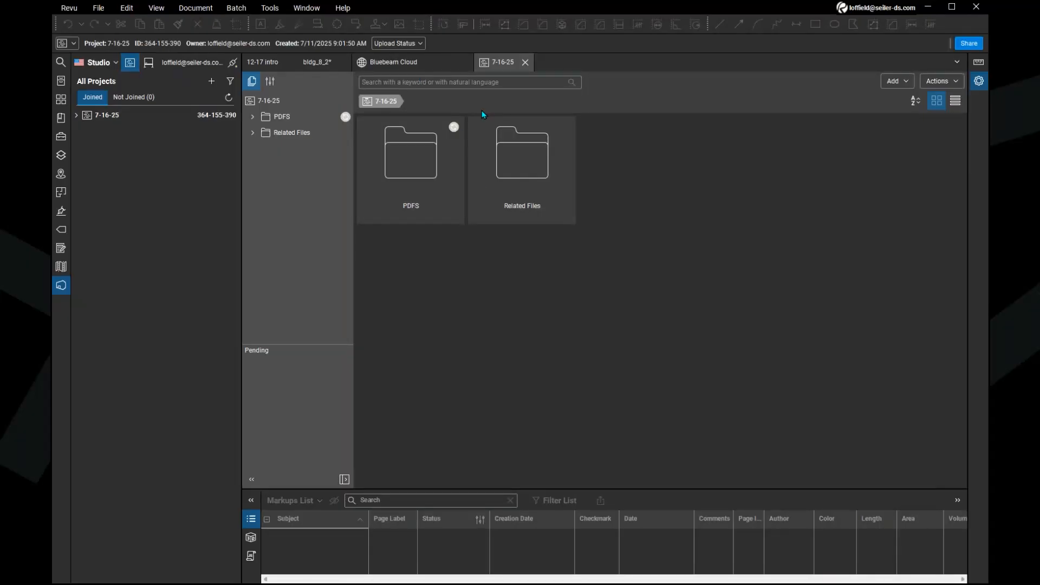
Look over the project's PDFS and Related Files folders and hide the Studio panel.
{"action": "left_click", "coordinate": [542, 174]}
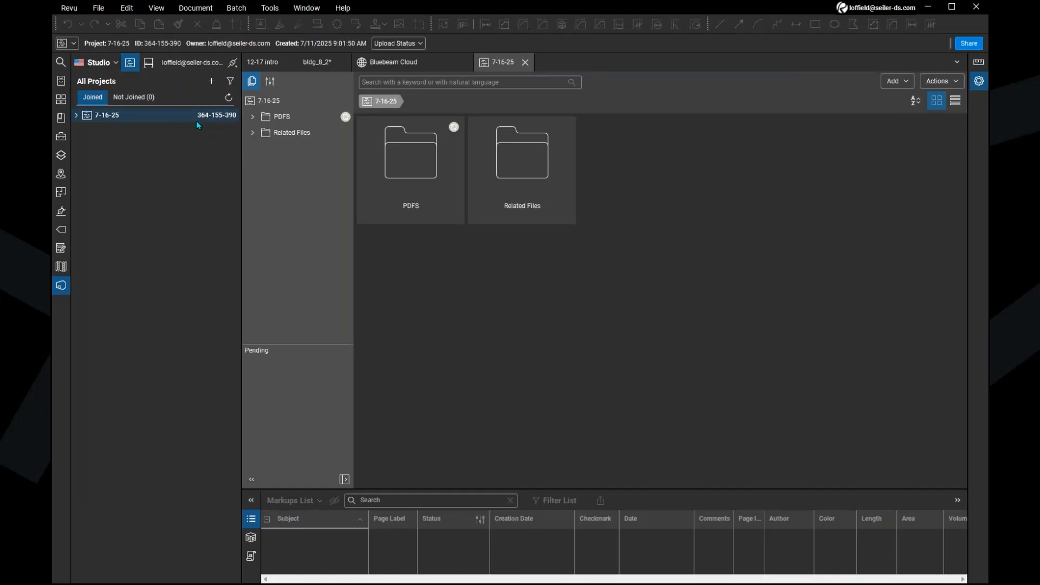
{"action": "left_click", "coordinate": [211, 122]}
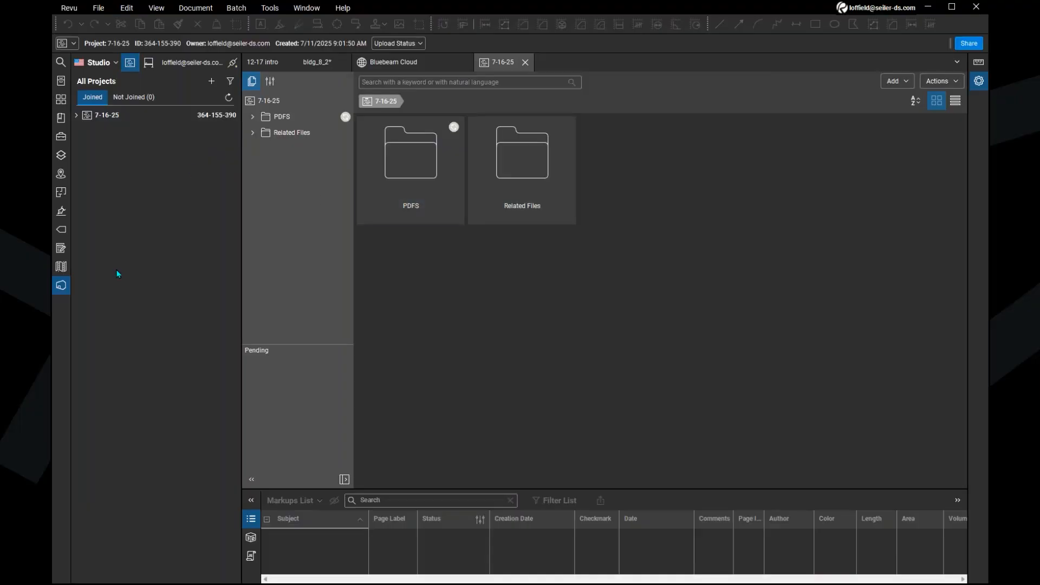
{"action": "left_click", "coordinate": [68, 291]}
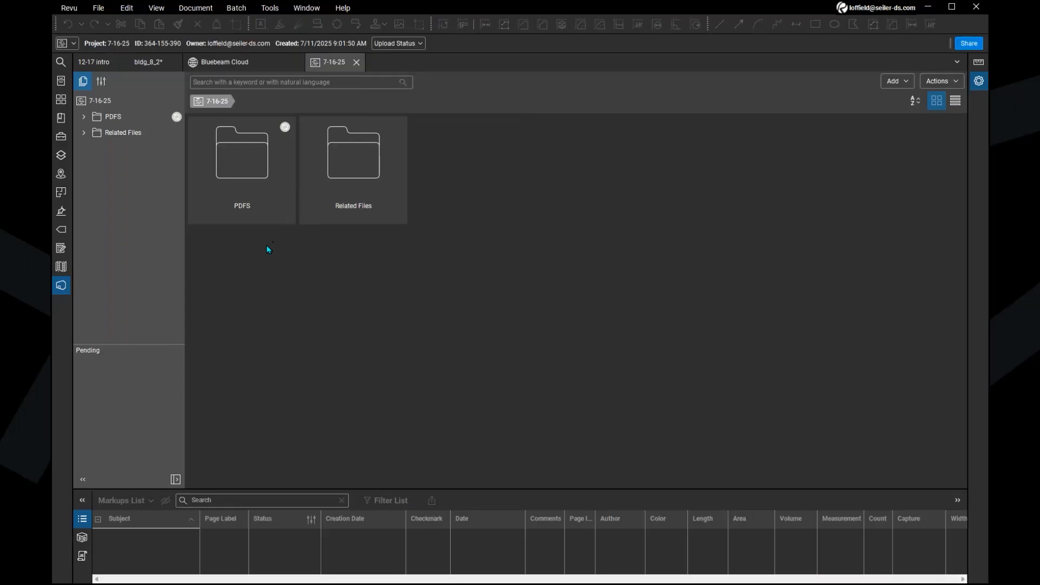
Open the project's Related Files folder and look over its image, PowerPoint, Word and Excel files.
{"action": "double_click", "coordinate": [346, 163]}
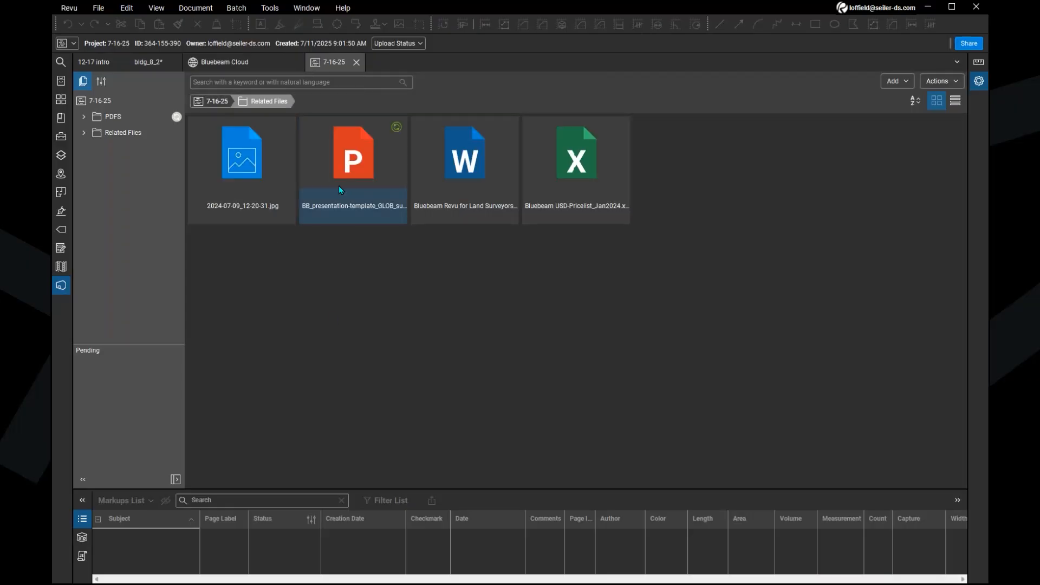
{"action": "left_click", "coordinate": [261, 187]}
{"action": "left_click", "coordinate": [260, 184]}
{"action": "left_click", "coordinate": [350, 181]}
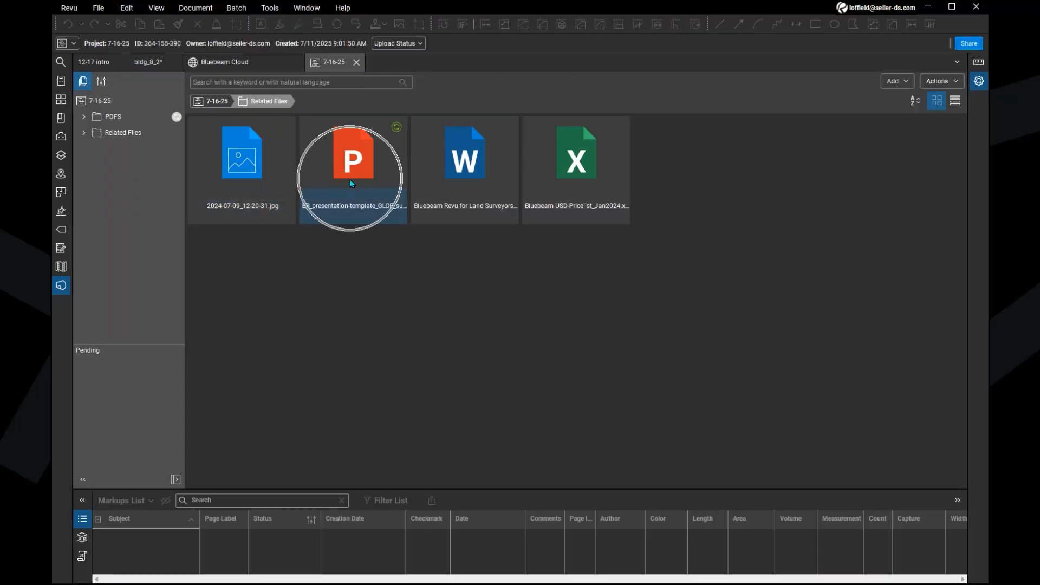
{"action": "left_click", "coordinate": [360, 185]}
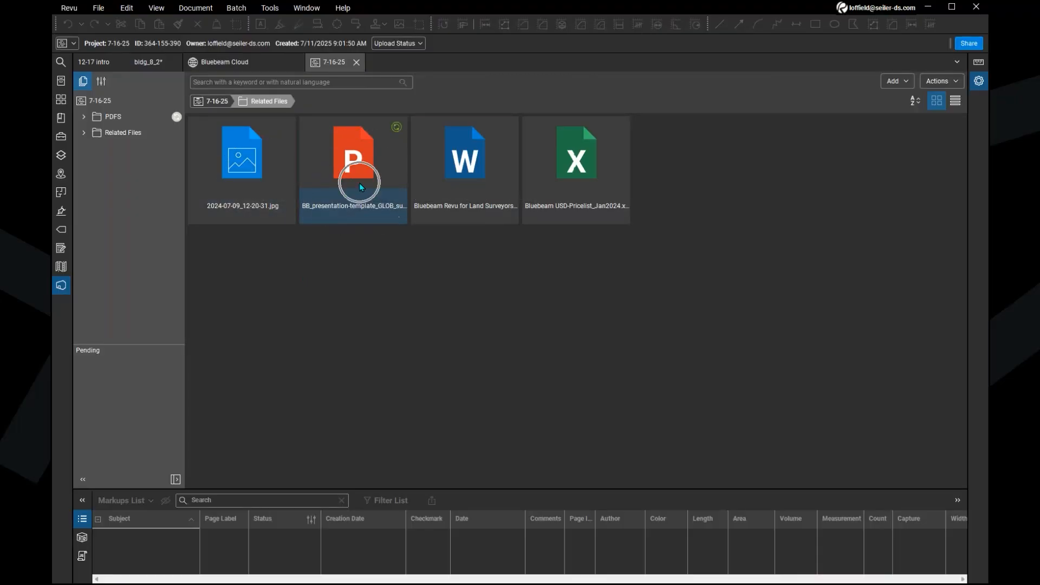
{"action": "left_click", "coordinate": [454, 180]}
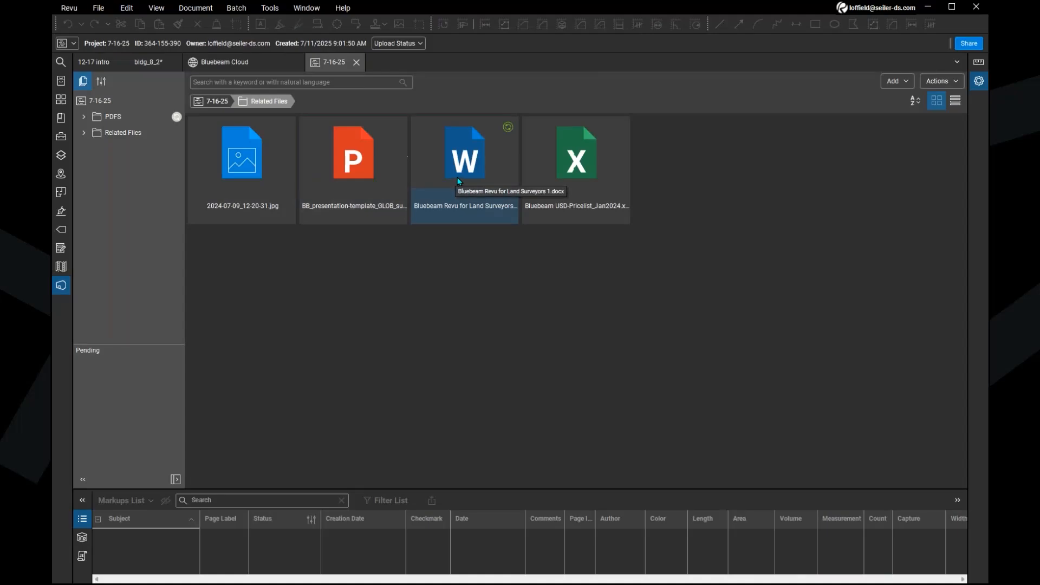
{"action": "left_click", "coordinate": [577, 186]}
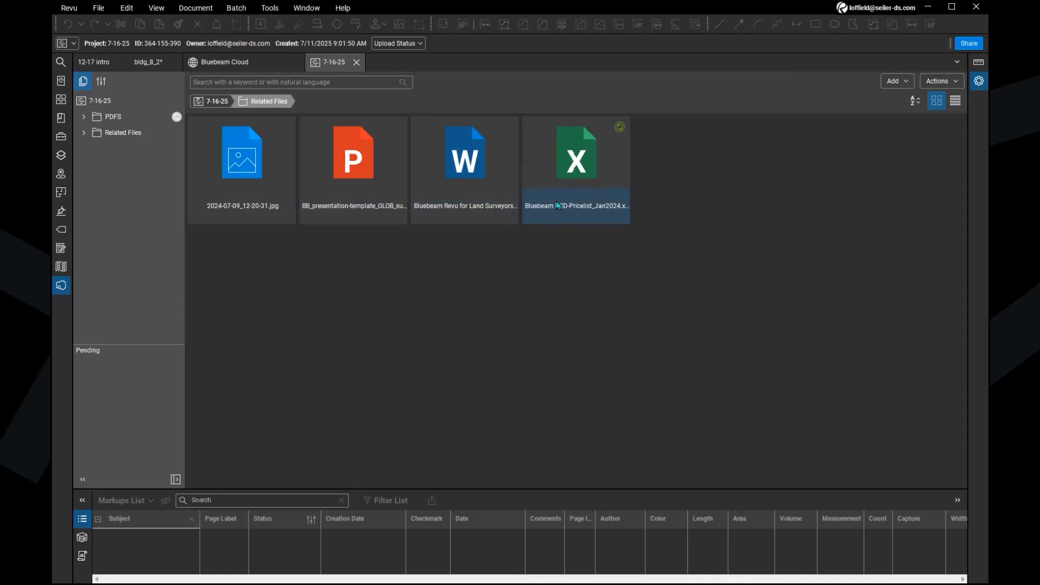
{"action": "left_click", "coordinate": [476, 280]}
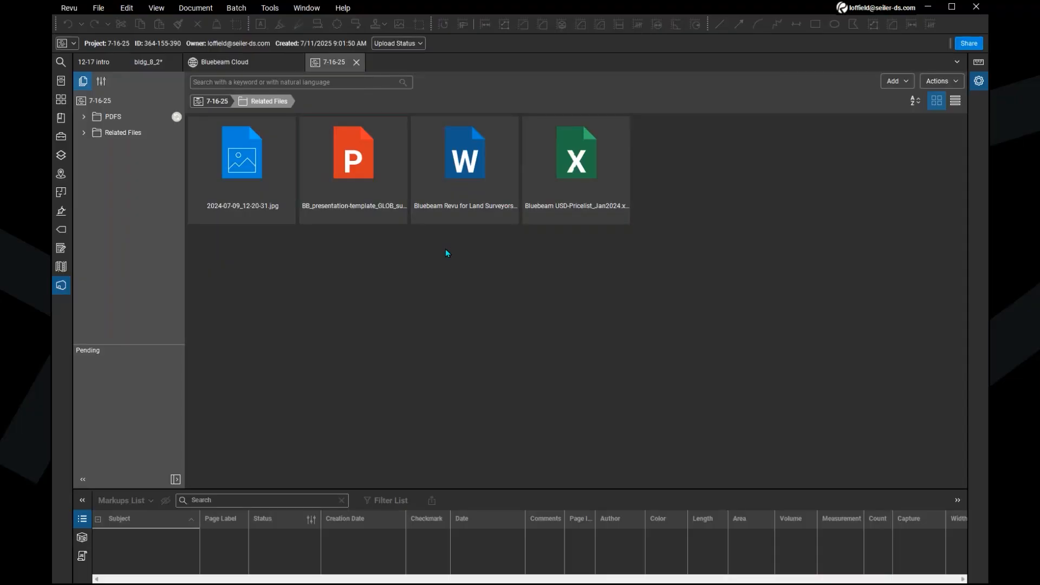
Return to the project's top level, revisit Related Files, and look over A-01.pdf and Floor Plan Set.pdf in the PDFS folder.
{"action": "left_click", "coordinate": [213, 103]}
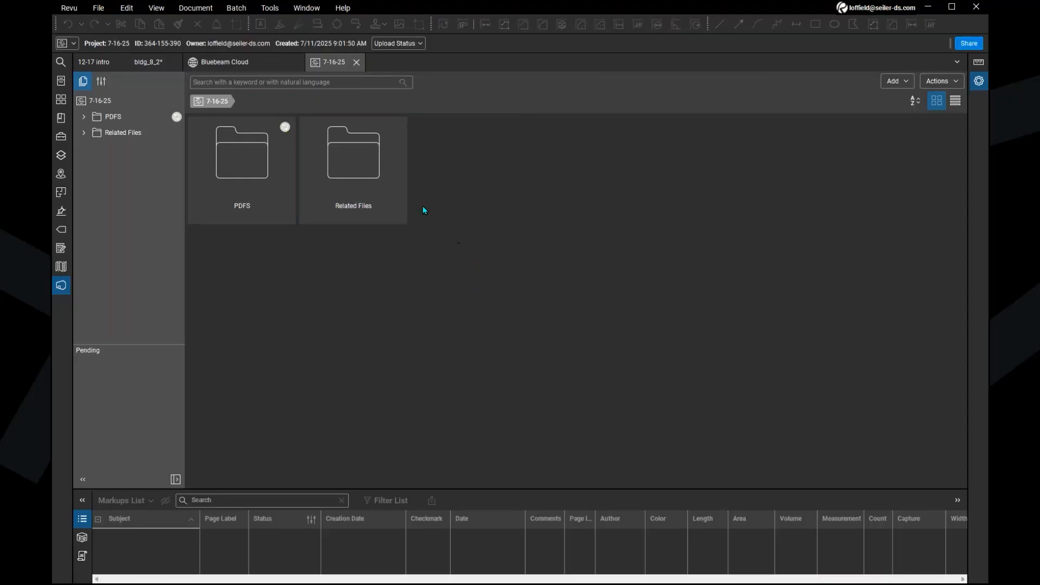
{"action": "left_click", "coordinate": [401, 193]}
{"action": "double_click", "coordinate": [344, 184]}
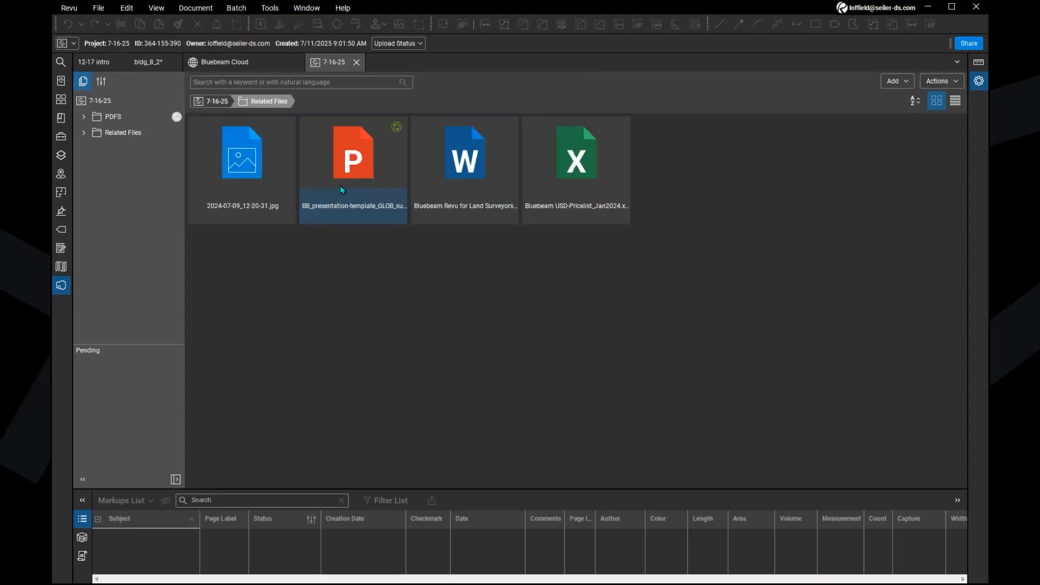
{"action": "left_click", "coordinate": [217, 101]}
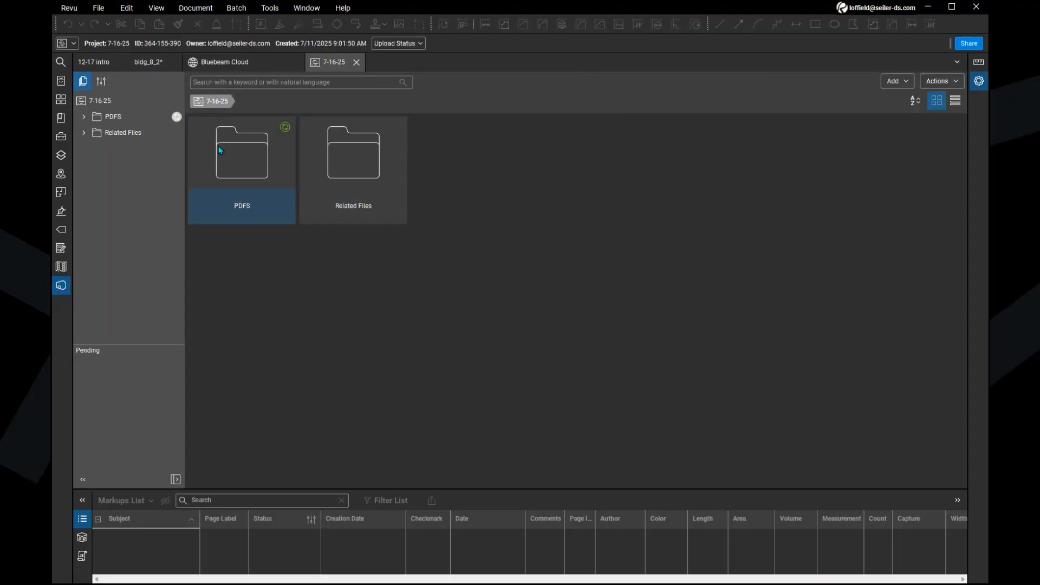
{"action": "double_click", "coordinate": [232, 158]}
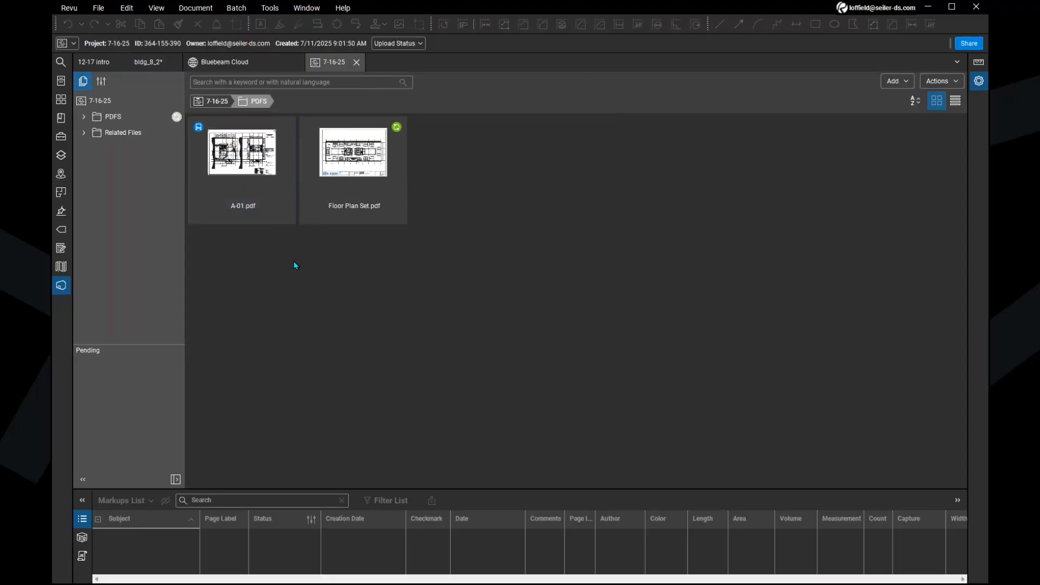
{"action": "left_click", "coordinate": [342, 221]}
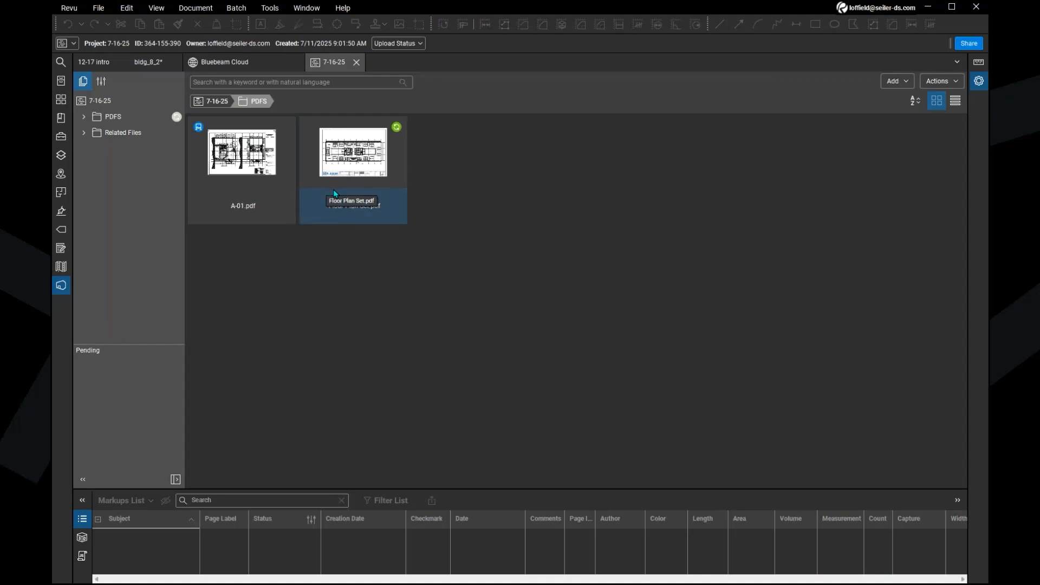
{"action": "left_click", "coordinate": [463, 218]}
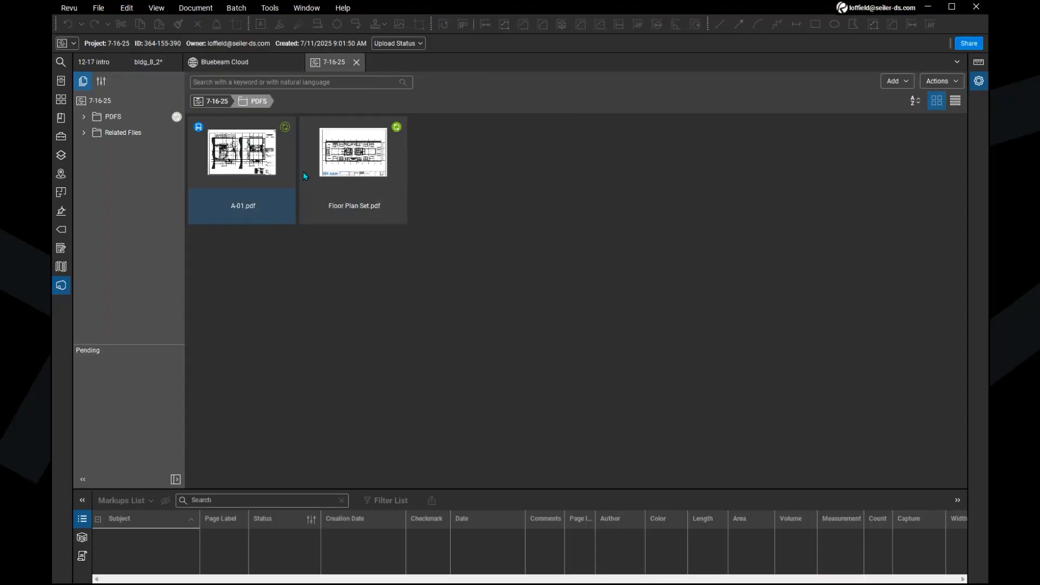
Show the Studio panel, bring up the option to work offline and cancel it.
{"action": "left_click", "coordinate": [61, 290]}
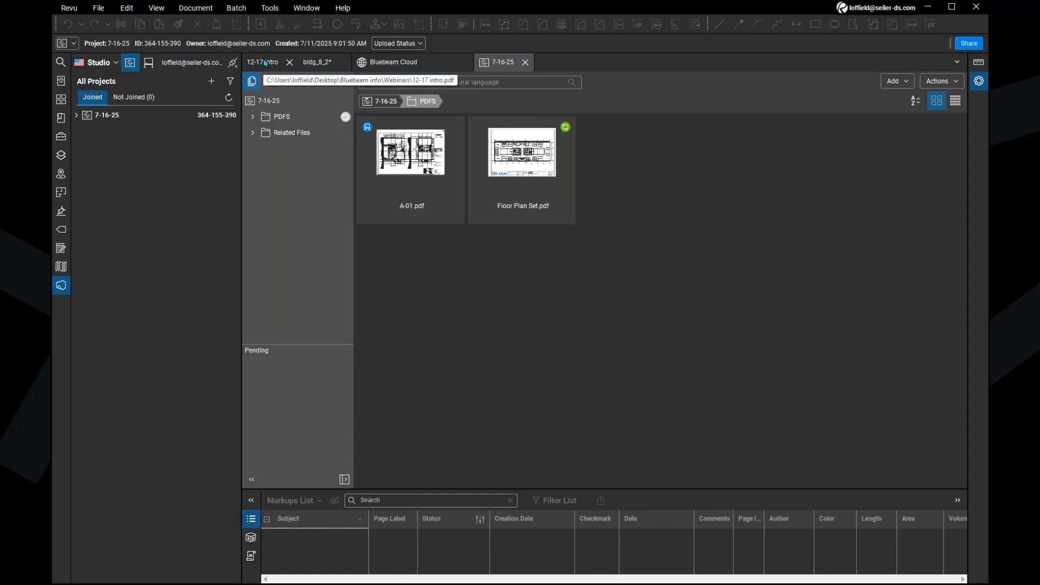
{"action": "left_click", "coordinate": [232, 63]}
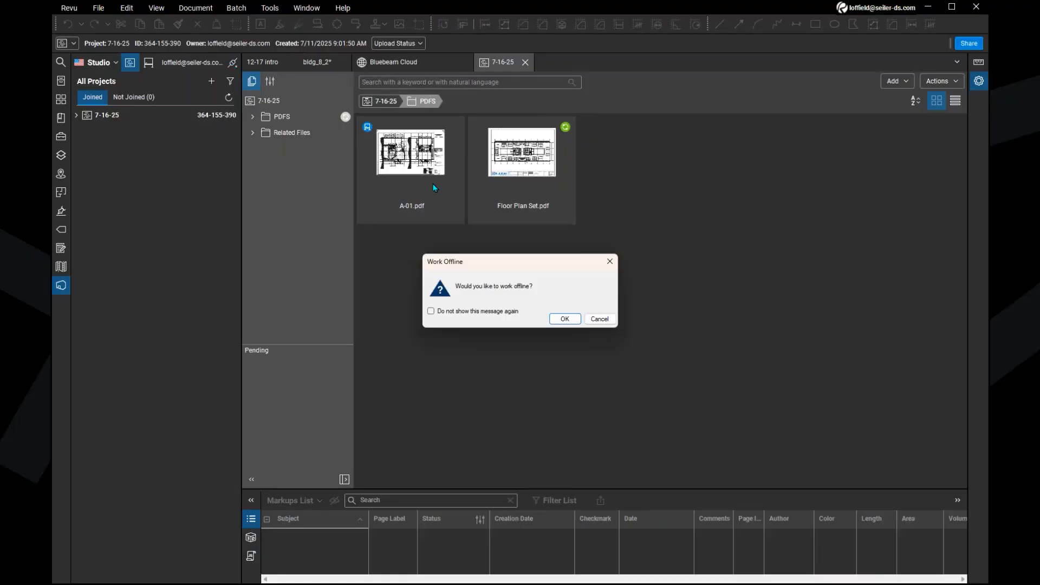
{"action": "key", "text": "ctrl"}
{"action": "key", "text": "ctrl"}
{"action": "key", "text": "ctrl"}
{"action": "left_click", "coordinate": [599, 319]}
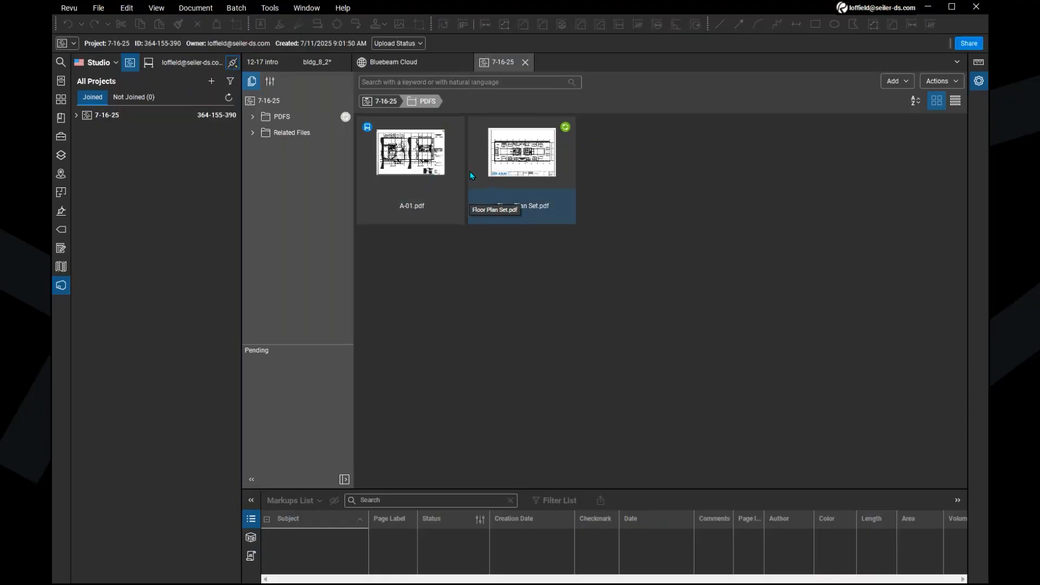
Open Floor Plan Set.pdf from the project without split view and bring the area around Conference 207 into view.
{"action": "left_click", "coordinate": [540, 172]}
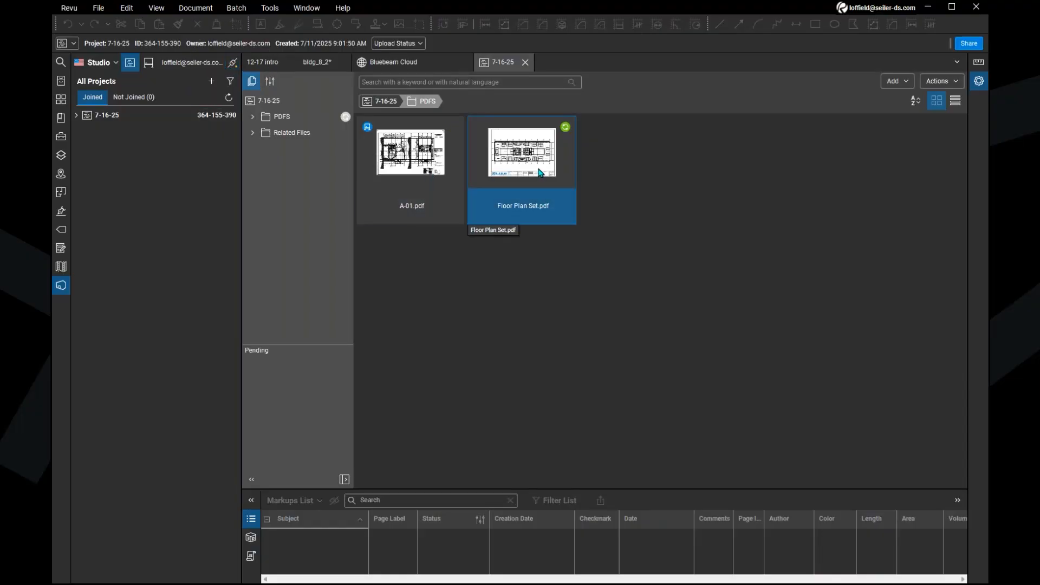
{"action": "double_click", "coordinate": [540, 172]}
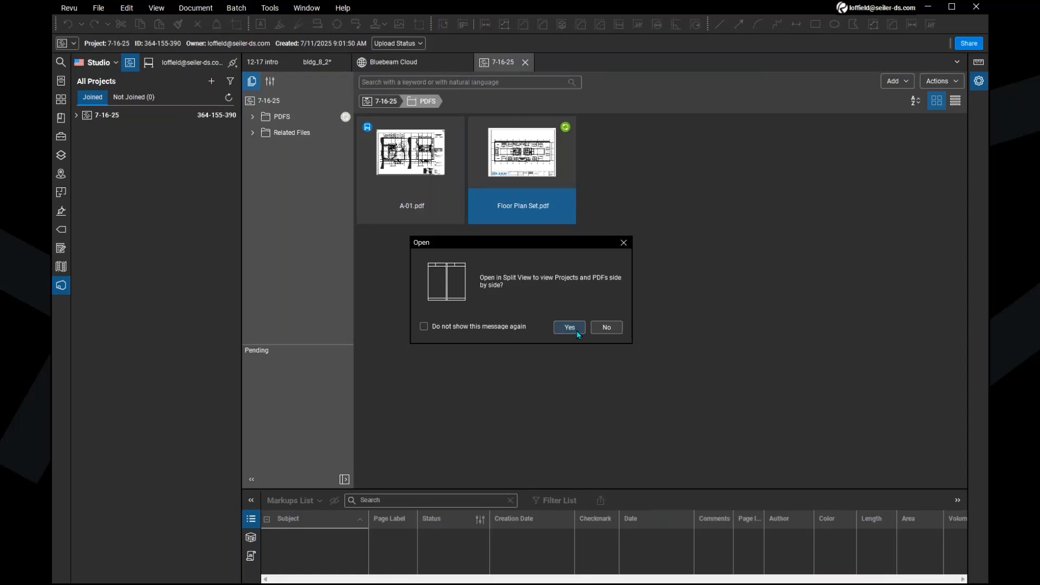
{"action": "left_click", "coordinate": [607, 327]}
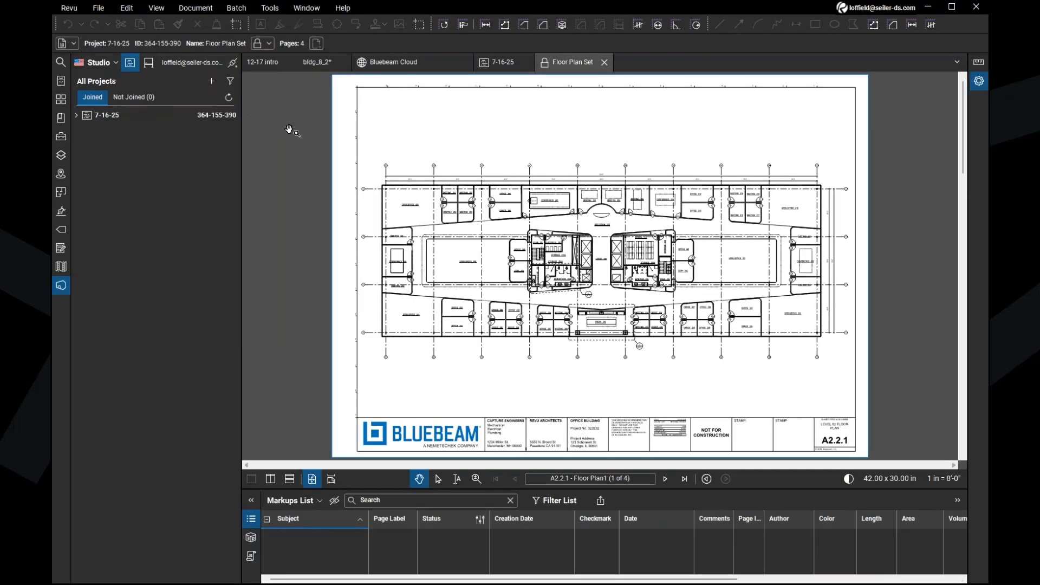
{"action": "scroll", "coordinate": [542, 266], "scroll_direction": "up", "scroll_amount": 2}
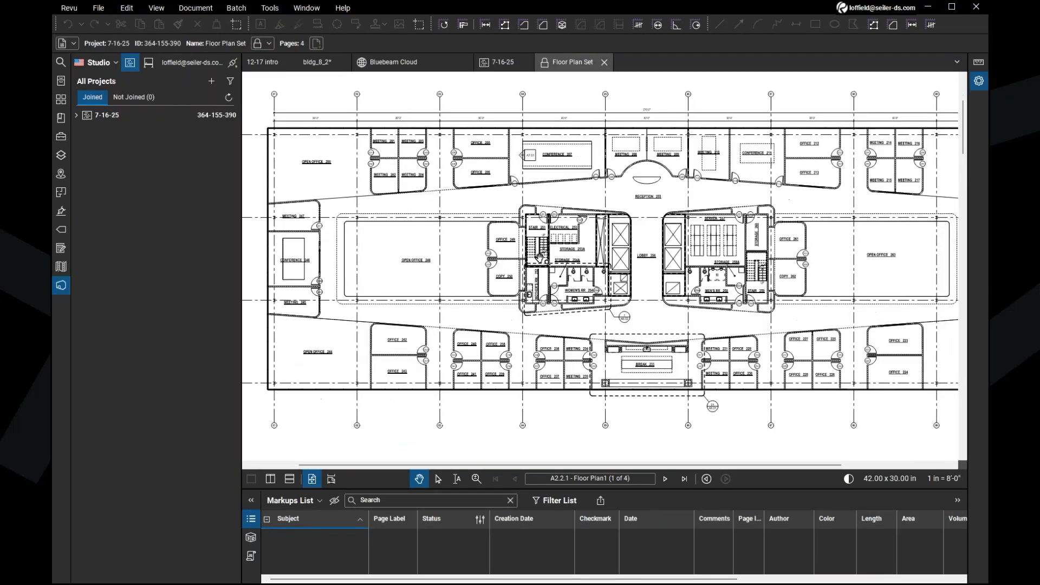
{"action": "scroll", "coordinate": [540, 257], "scroll_direction": "up", "scroll_amount": 1}
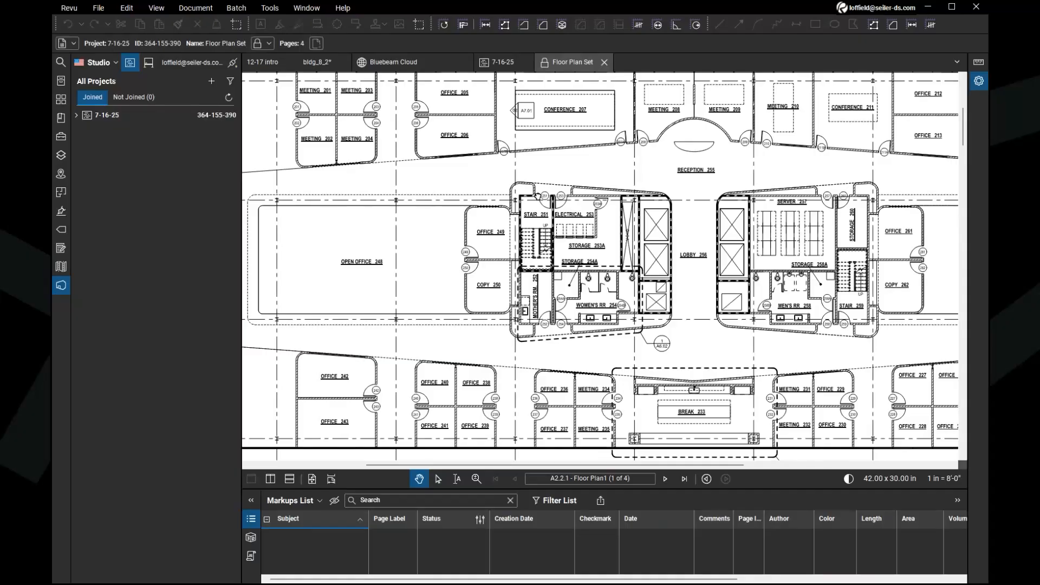
{"action": "scroll", "coordinate": [449, 191], "scroll_direction": "up", "scroll_amount": 2}
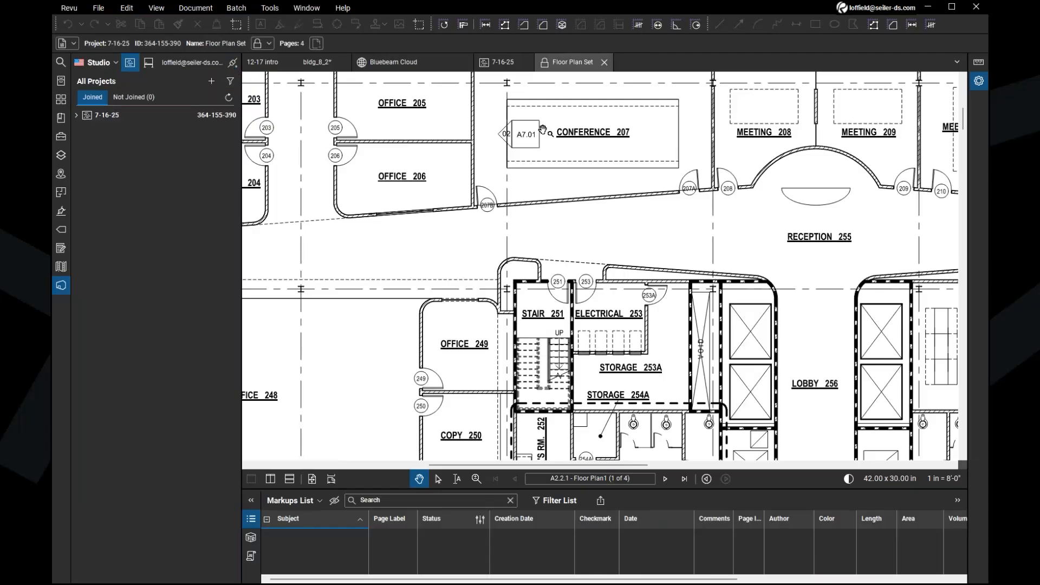
{"action": "left_click_drag", "start_coordinate": [543, 129], "coordinate": [550, 165]}
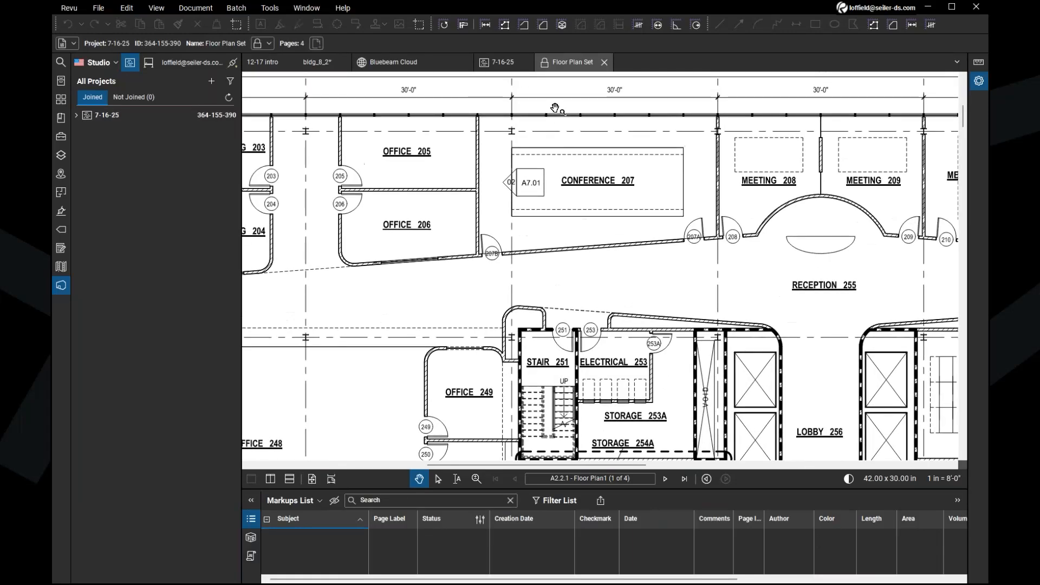
Check out the Floor Plan Set from the Studio project for editing.
{"action": "left_click", "coordinate": [546, 68]}
{"action": "left_click", "coordinate": [546, 71]}
{"action": "right_click", "coordinate": [546, 71]}
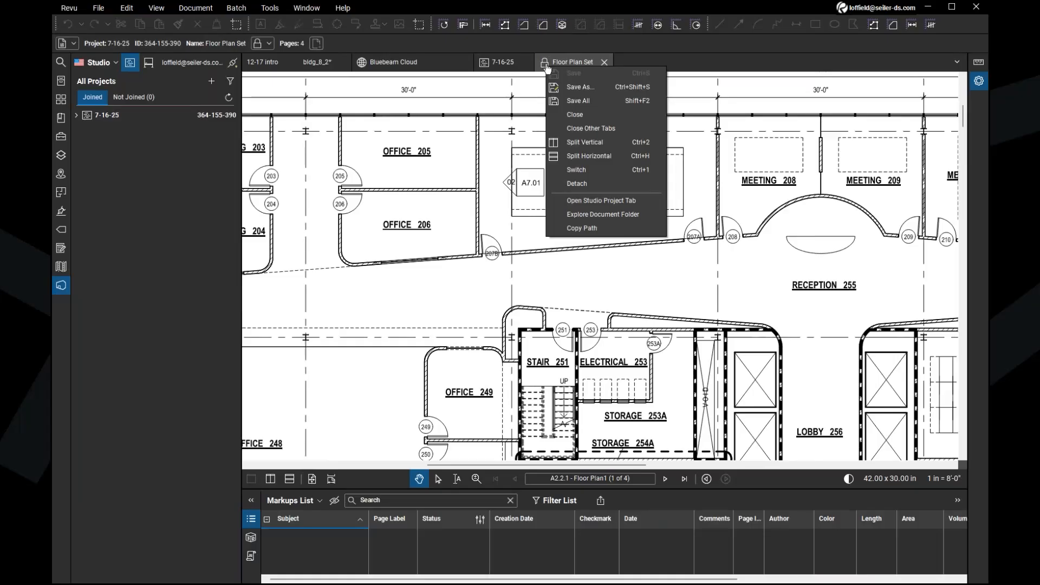
{"action": "left_click", "coordinate": [545, 64]}
{"action": "left_click", "coordinate": [545, 64]}
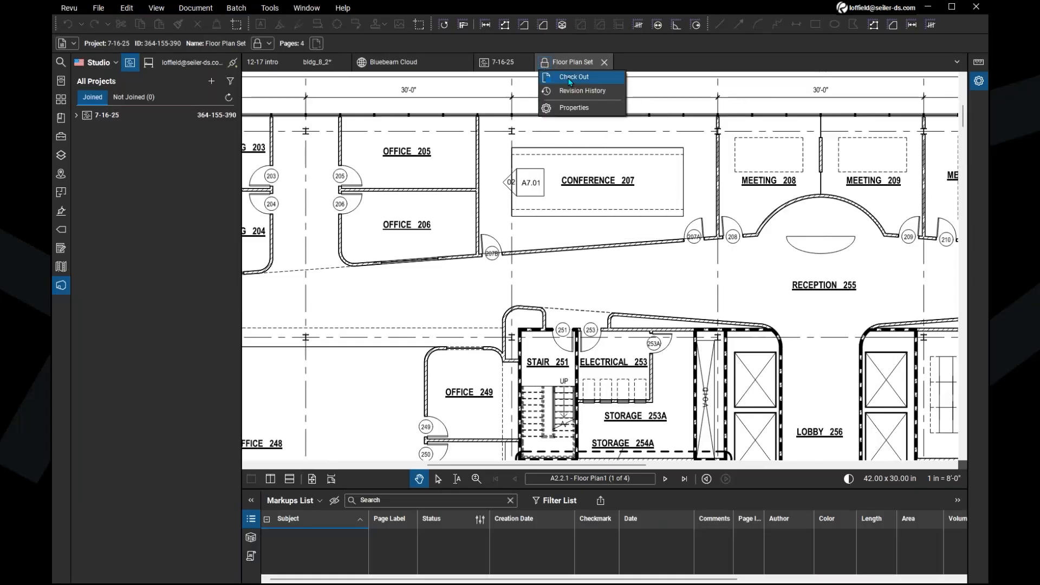
{"action": "left_click", "coordinate": [570, 79]}
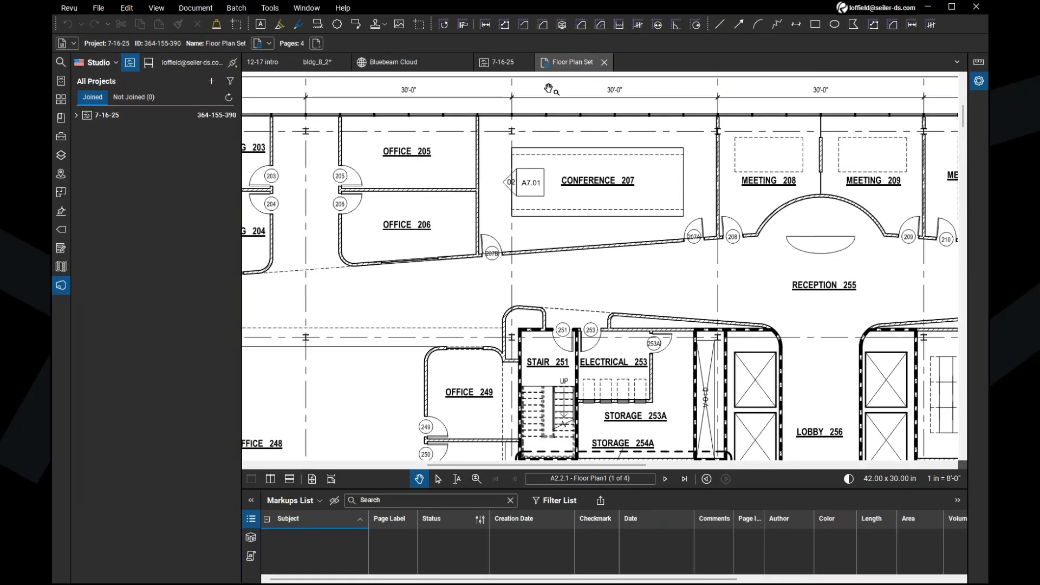
{"action": "left_click", "coordinate": [548, 75]}
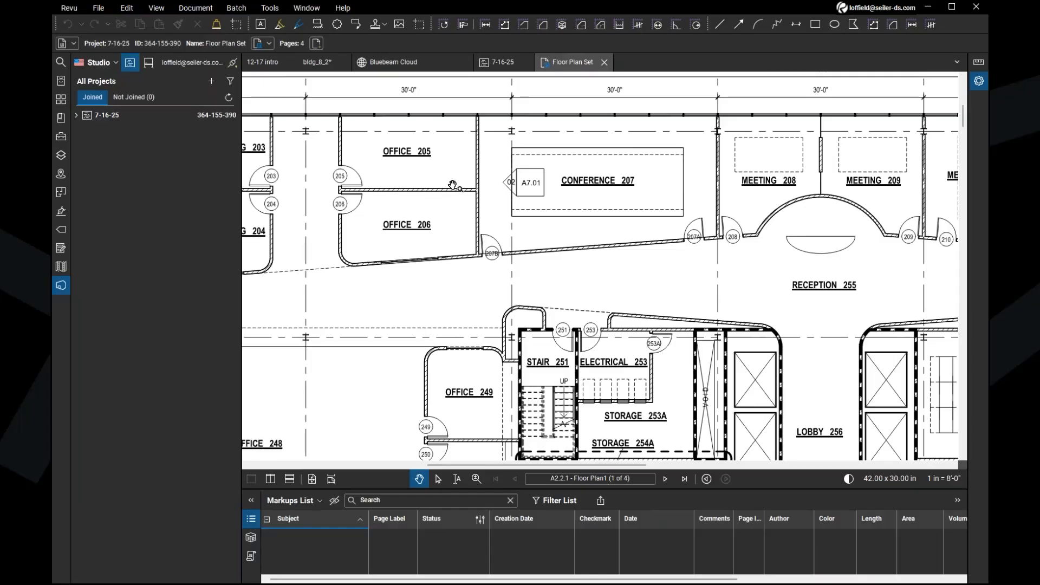
Add a Cloud+ markup around the lower corner of Office 206 with the callout text "nhlas'/na".
{"action": "left_click", "coordinate": [317, 24]}
{"action": "left_click_drag", "start_coordinate": [323, 240], "coordinate": [385, 290]}
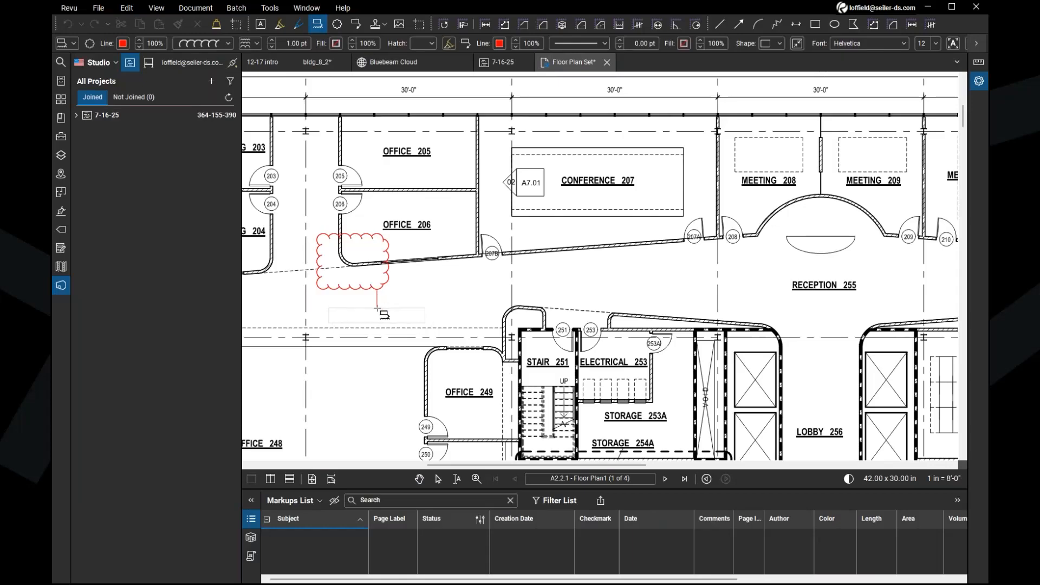
{"action": "left_click", "coordinate": [394, 305]}
{"action": "type", "text": "nhlas'/na"}
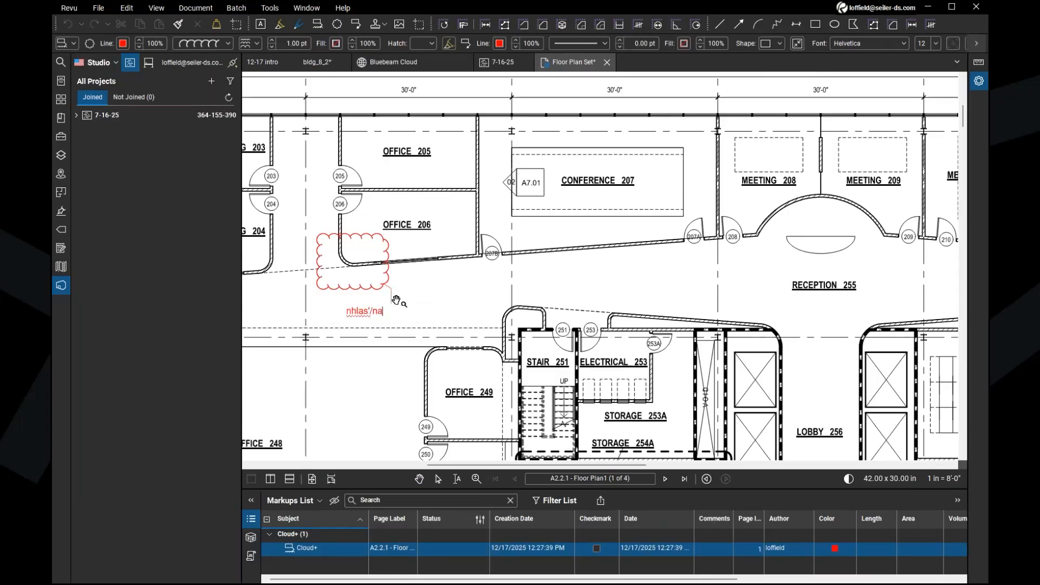
{"action": "key", "text": "Escape"}
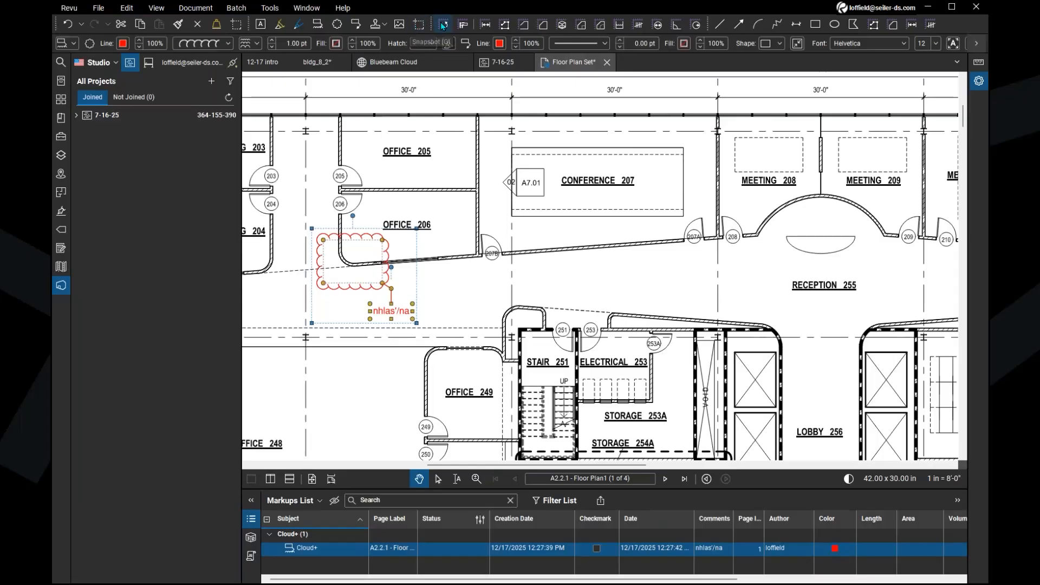
Draw a blue Cloud markup around door 207A near Conference 207.
{"action": "left_click", "coordinate": [337, 24]}
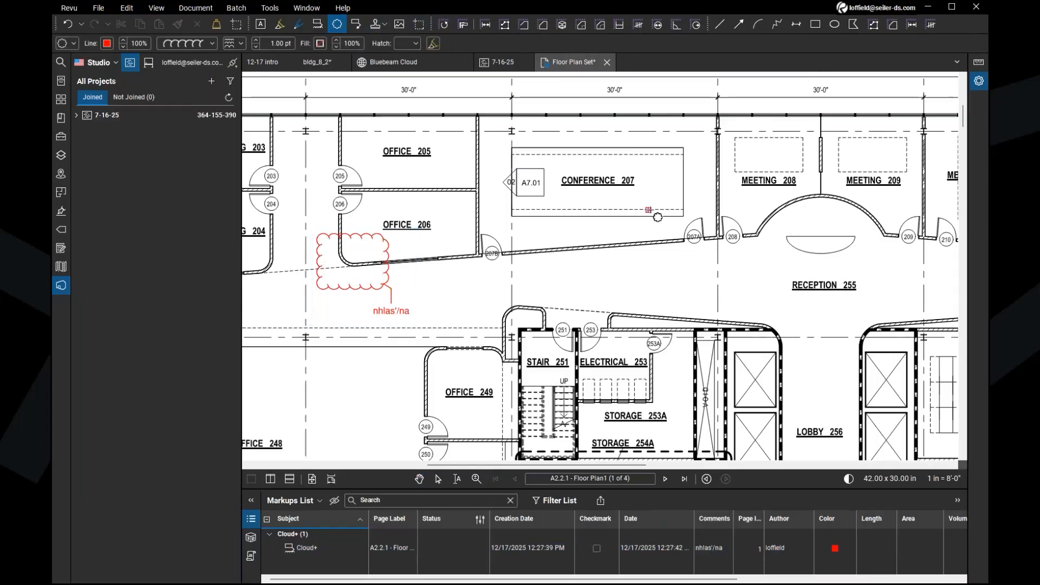
{"action": "left_click", "coordinate": [107, 43]}
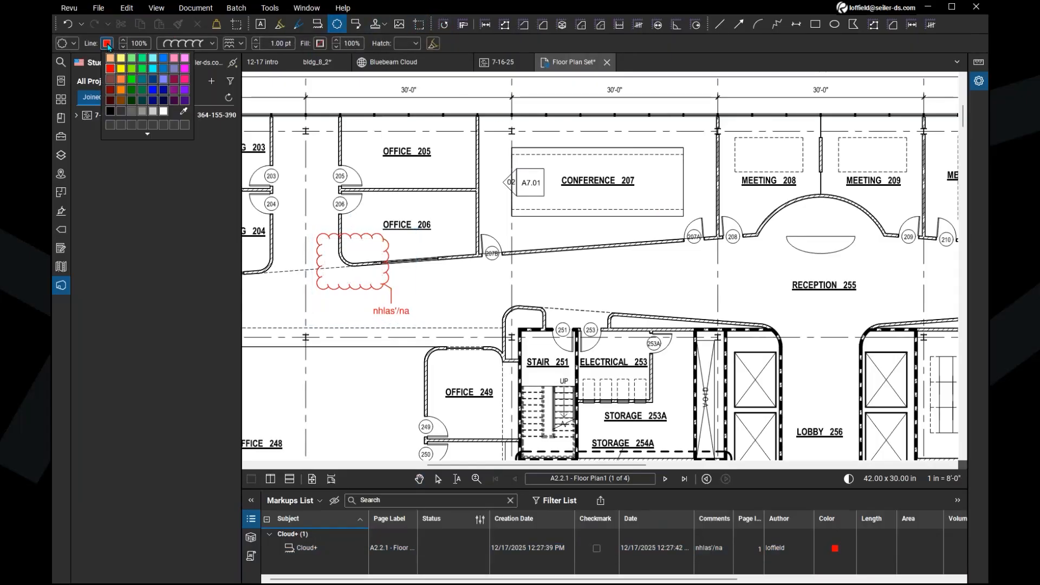
{"action": "left_click", "coordinate": [164, 59]}
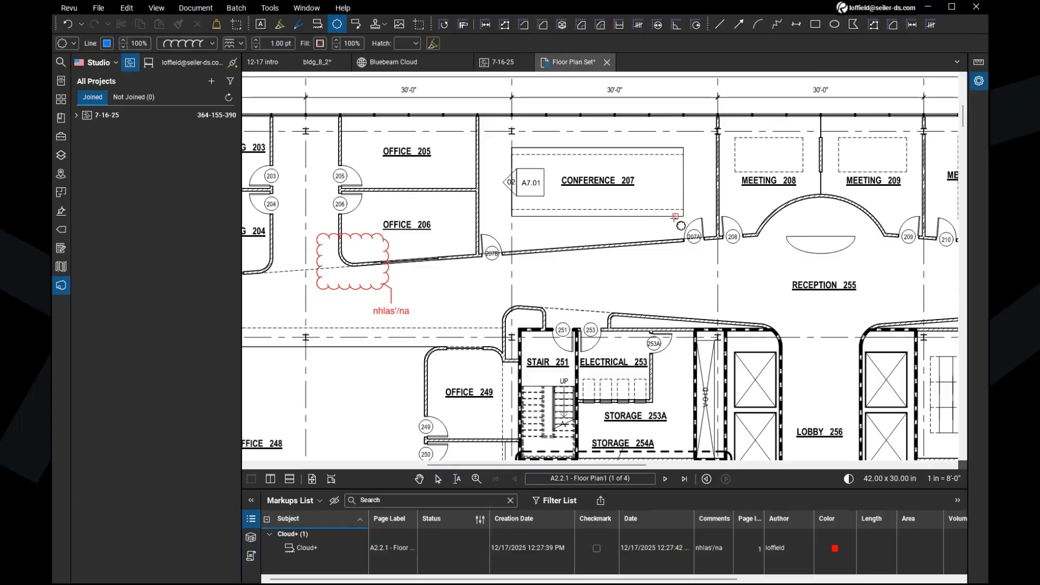
{"action": "left_click_drag", "start_coordinate": [669, 217], "coordinate": [712, 268]}
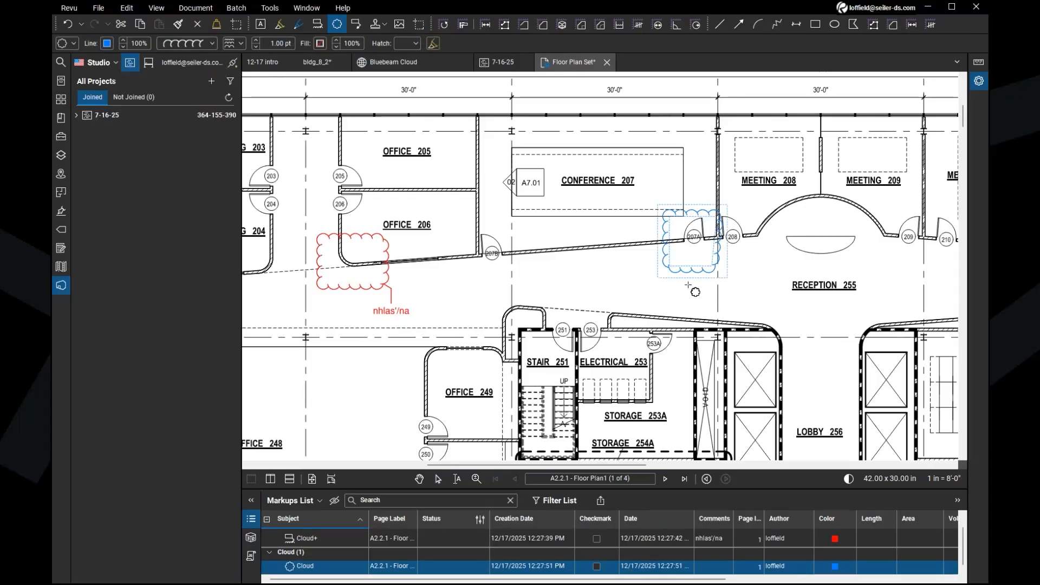
{"action": "key", "text": "Escape"}
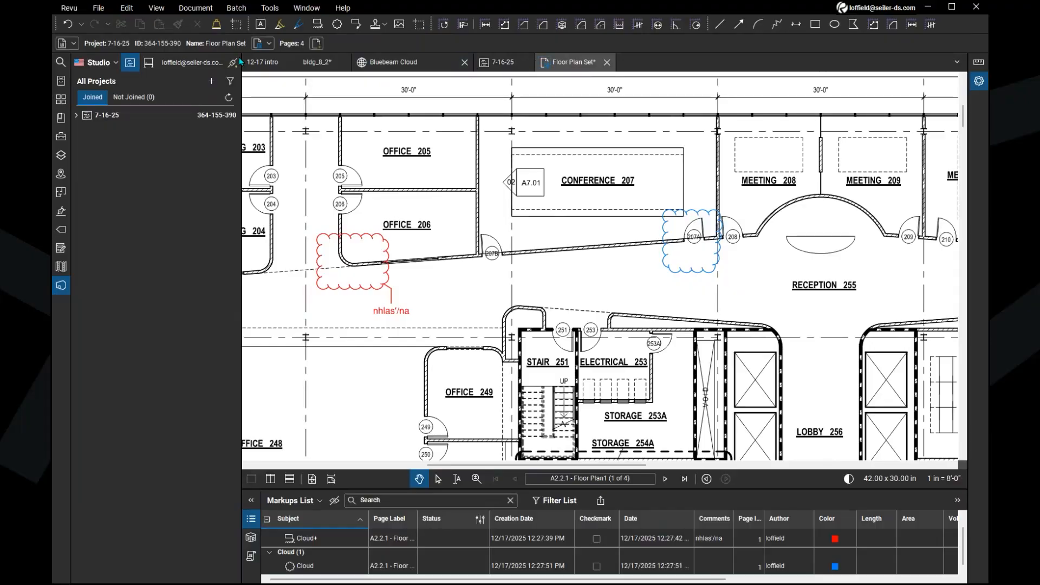
Check the Floor Plan Set back in to the Studio project with the comment "notes bla bla bla".
{"action": "left_click", "coordinate": [545, 65]}
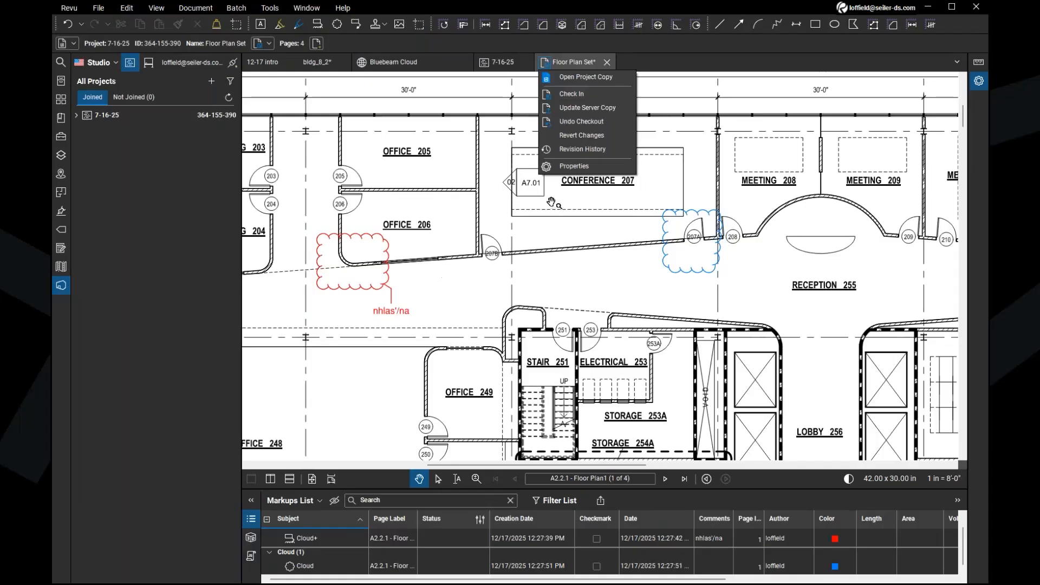
{"action": "left_click", "coordinate": [589, 100]}
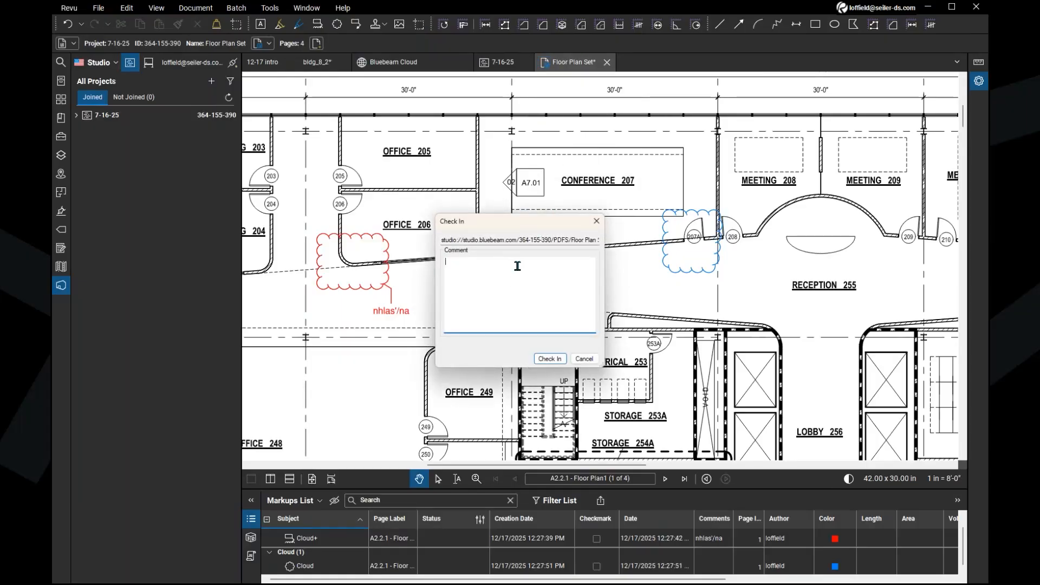
{"action": "type", "text": "notes bla bla bla"}
{"action": "left_click", "coordinate": [558, 355]}
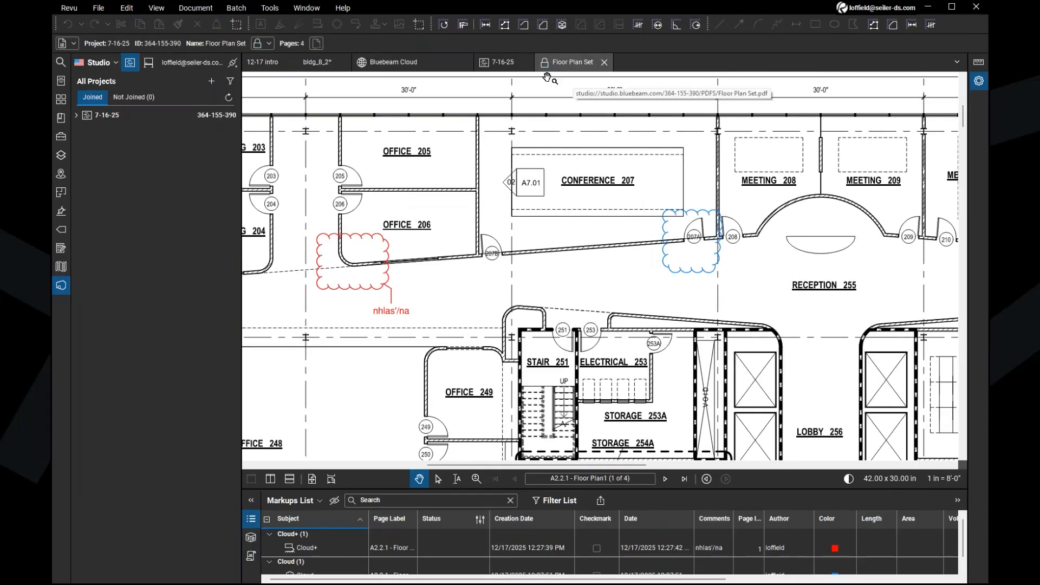
{"action": "key", "text": "ctrl"}
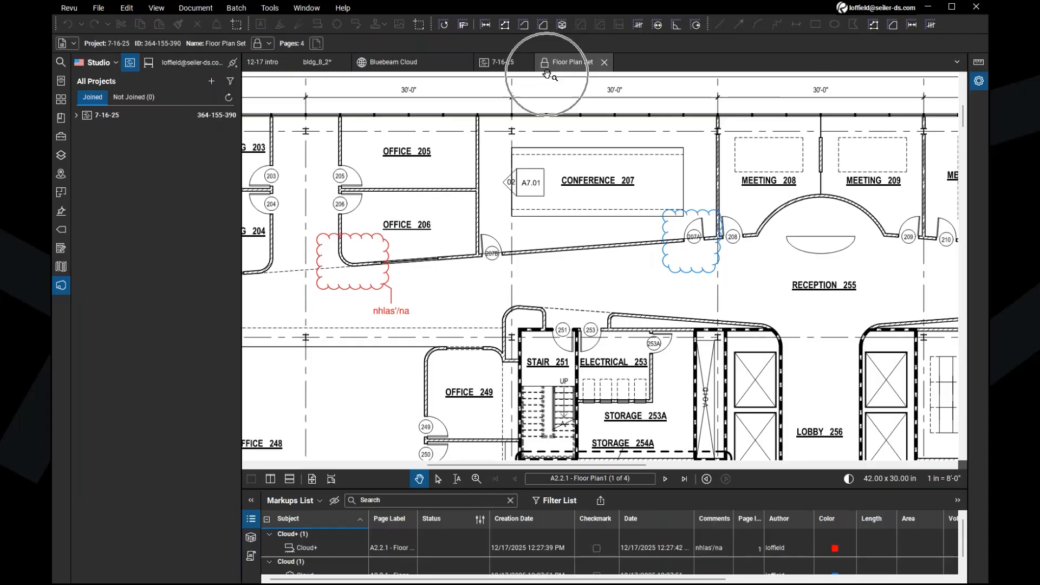
{"action": "key", "text": "ctrl"}
{"action": "key", "text": "ctrl"}
{"action": "key", "text": "ctrl"}
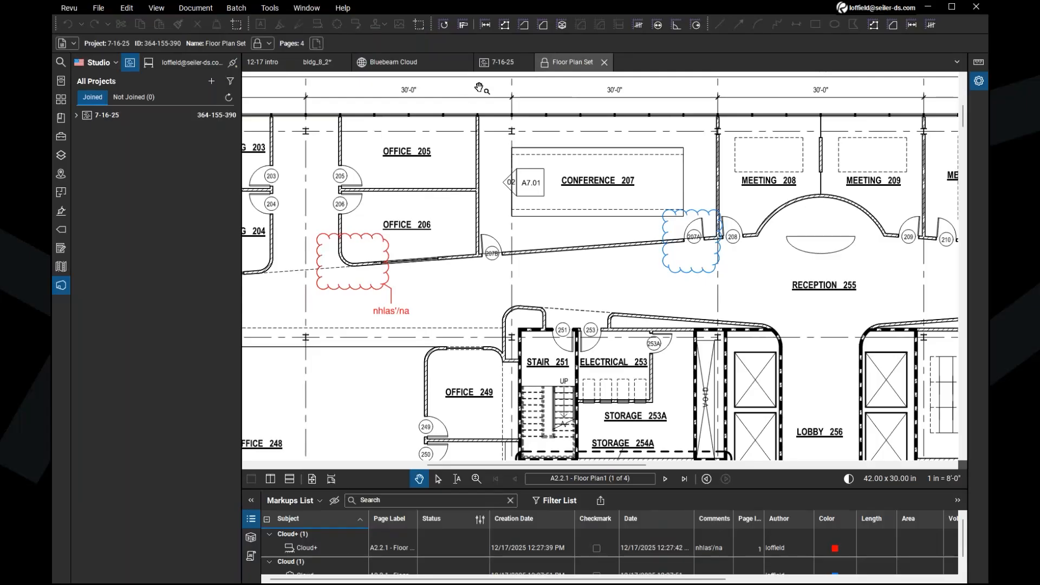
Close the Floor Plan Set and reopen Floor Plan Set.pdf from project 7-16-25 without split view.
{"action": "left_click", "coordinate": [517, 68]}
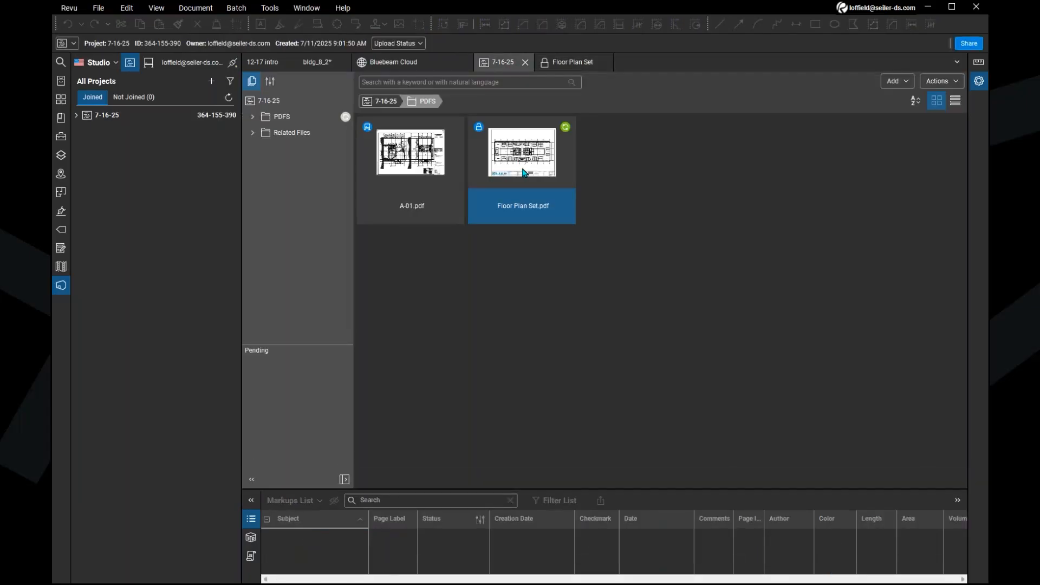
{"action": "left_click", "coordinate": [583, 63]}
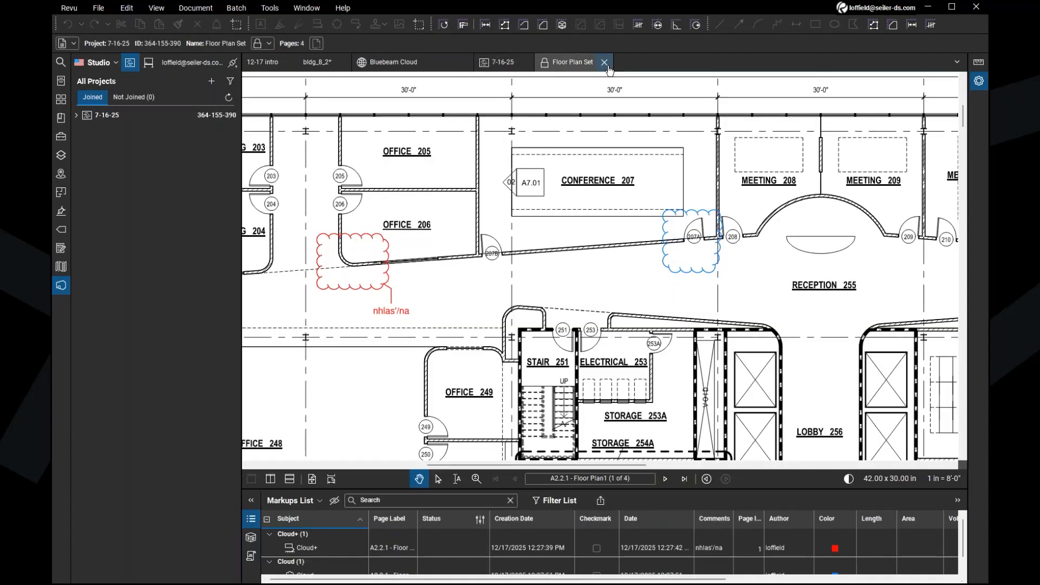
{"action": "left_click", "coordinate": [605, 63]}
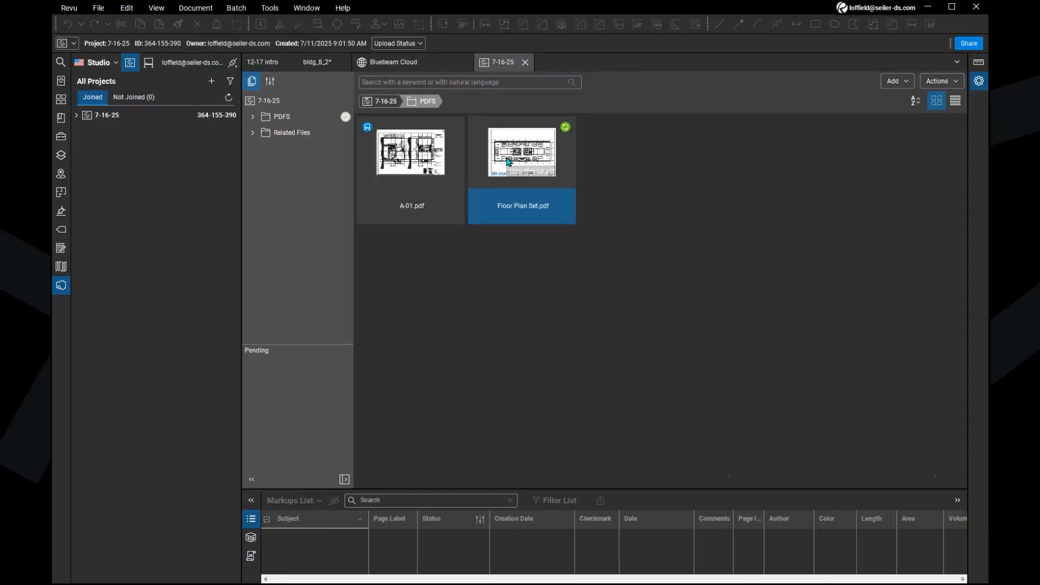
{"action": "key", "text": "ctrl"}
{"action": "key", "text": "ctrl"}
{"action": "double_click", "coordinate": [524, 158]}
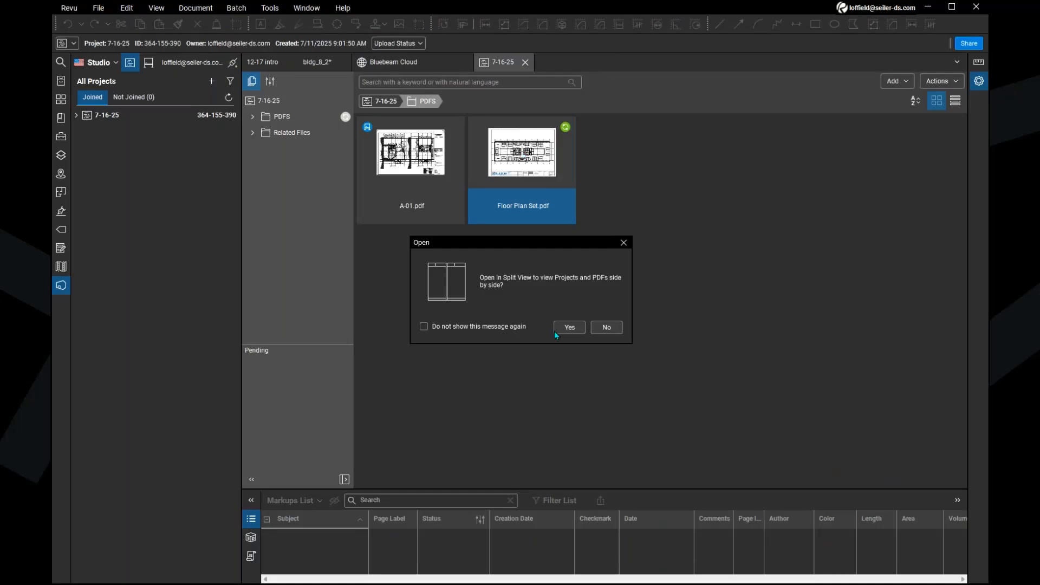
{"action": "left_click", "coordinate": [600, 328]}
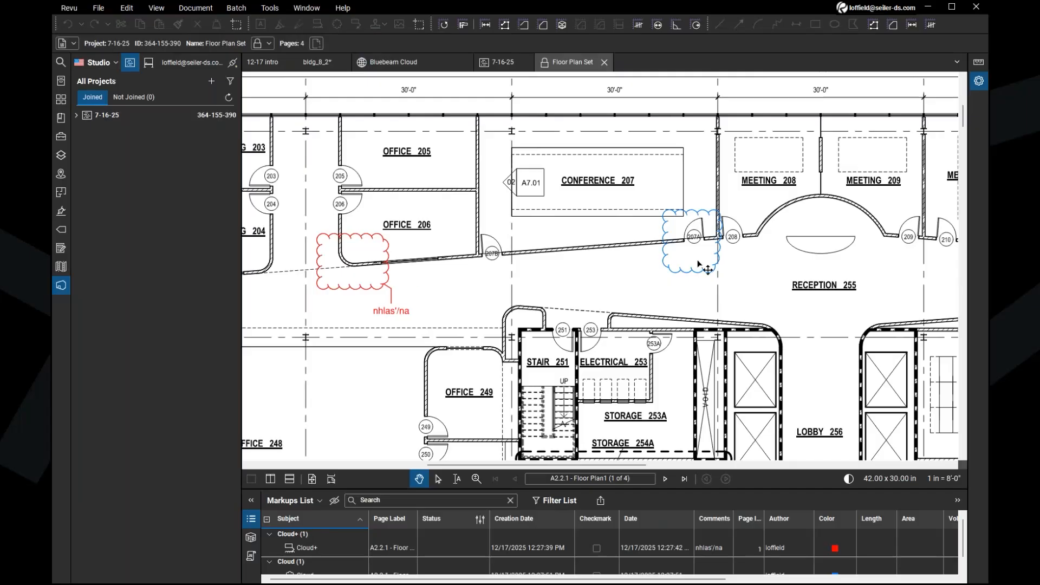
Open version 1.0 of the Floor Plan Set from its revision history.
{"action": "left_click", "coordinate": [544, 63]}
{"action": "left_click", "coordinate": [556, 92]}
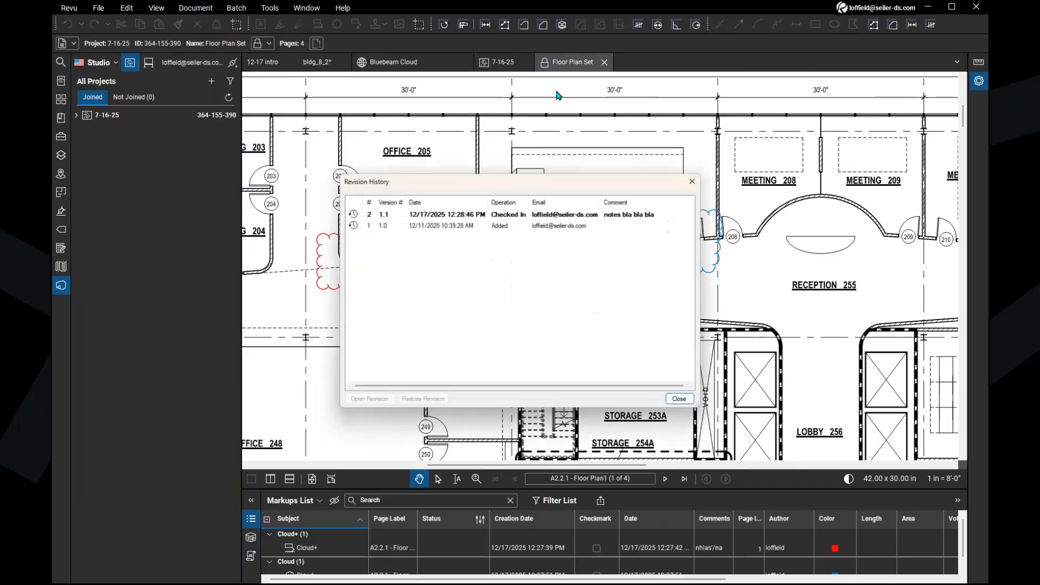
{"action": "left_click", "coordinate": [446, 227]}
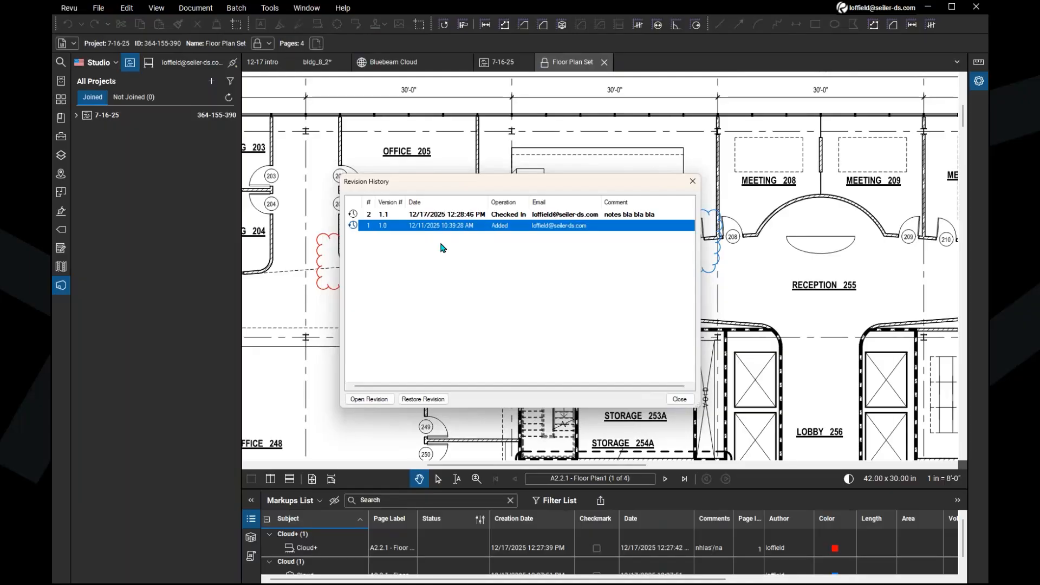
{"action": "left_click", "coordinate": [378, 400]}
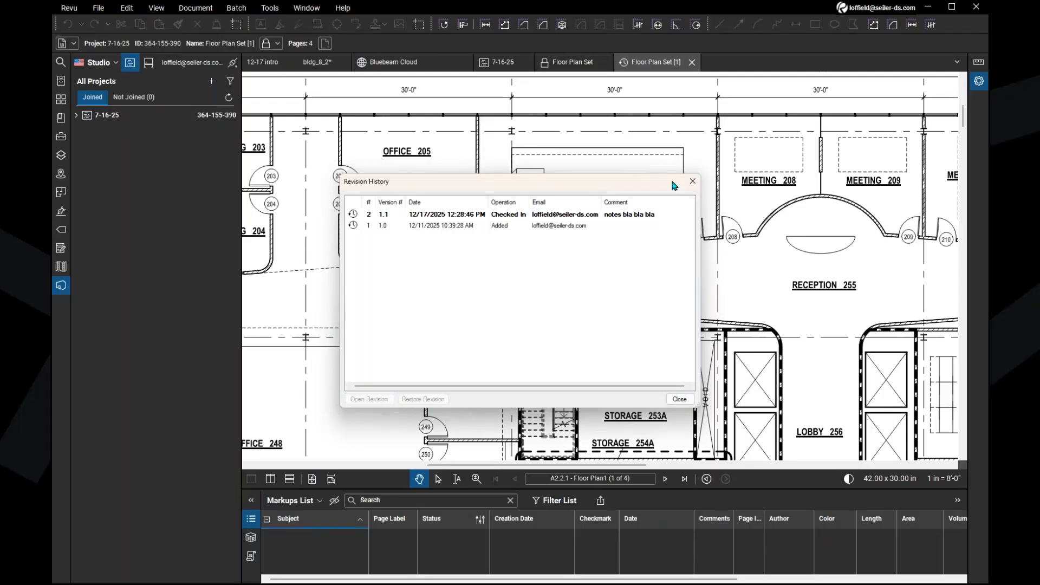
Examine the restore option for version 1.0 in the revision history, and close the history without restoring.
{"action": "mouse_move", "coordinate": [669, 179]}
{"action": "left_mouse_down"}
{"action": "mouse_move", "coordinate": [668, 202]}
{"action": "mouse_move", "coordinate": [730, 334]}
{"action": "mouse_move", "coordinate": [693, 239]}
{"action": "left_mouse_up"}
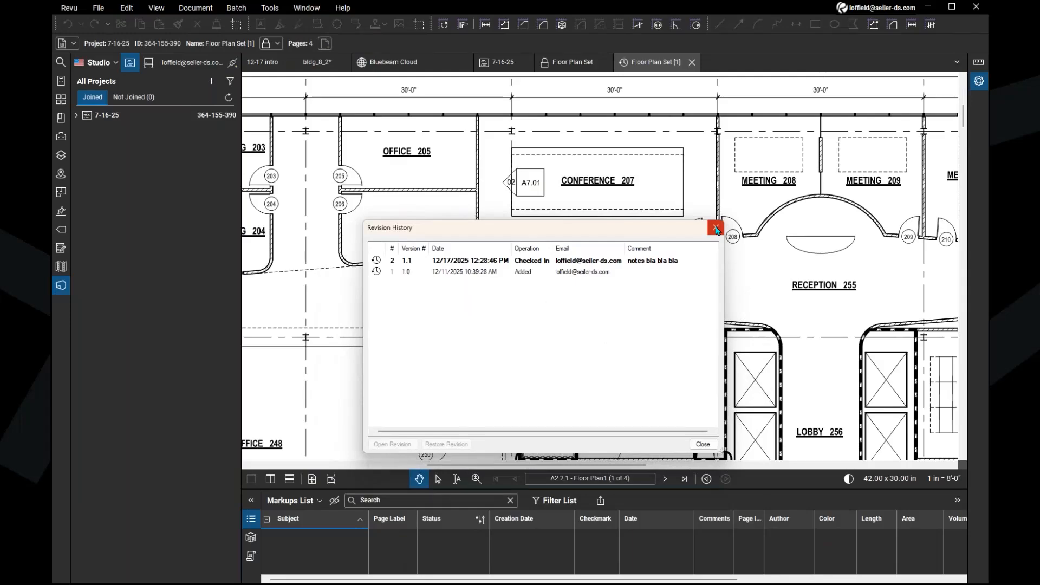
{"action": "left_click", "coordinate": [479, 273]}
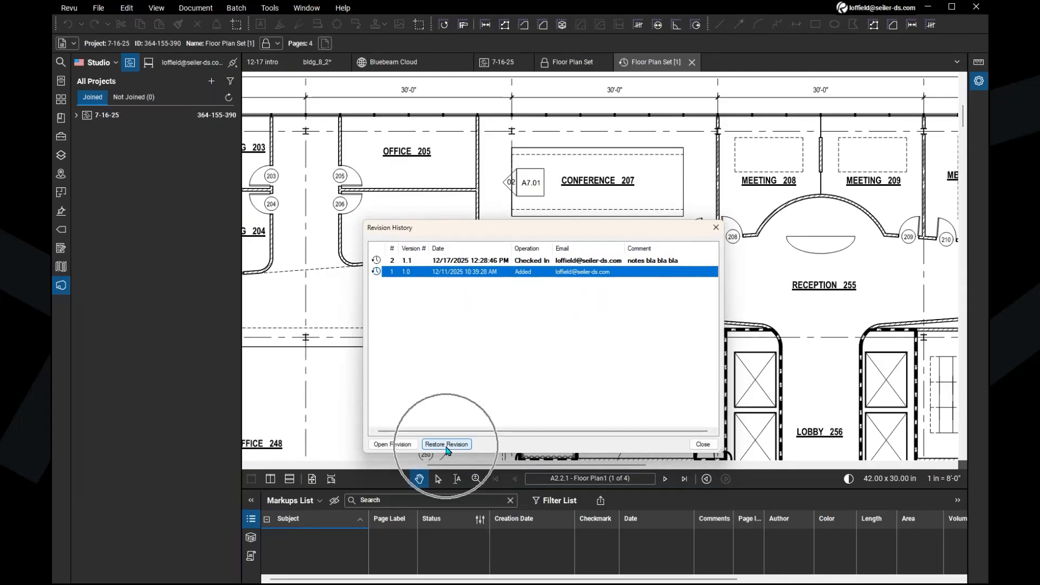
{"action": "key", "text": "ctrl"}
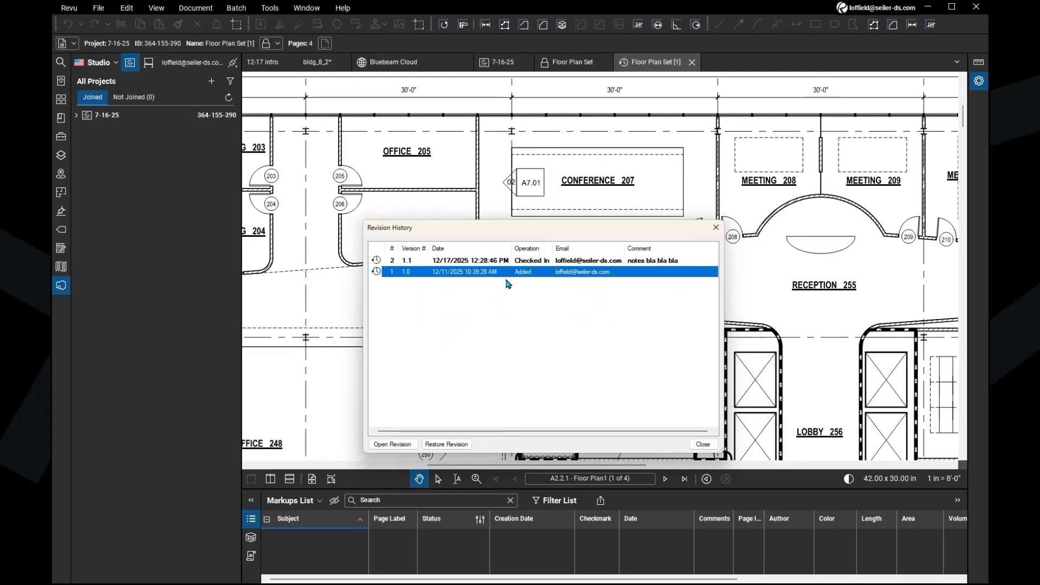
{"action": "left_click", "coordinate": [704, 447]}
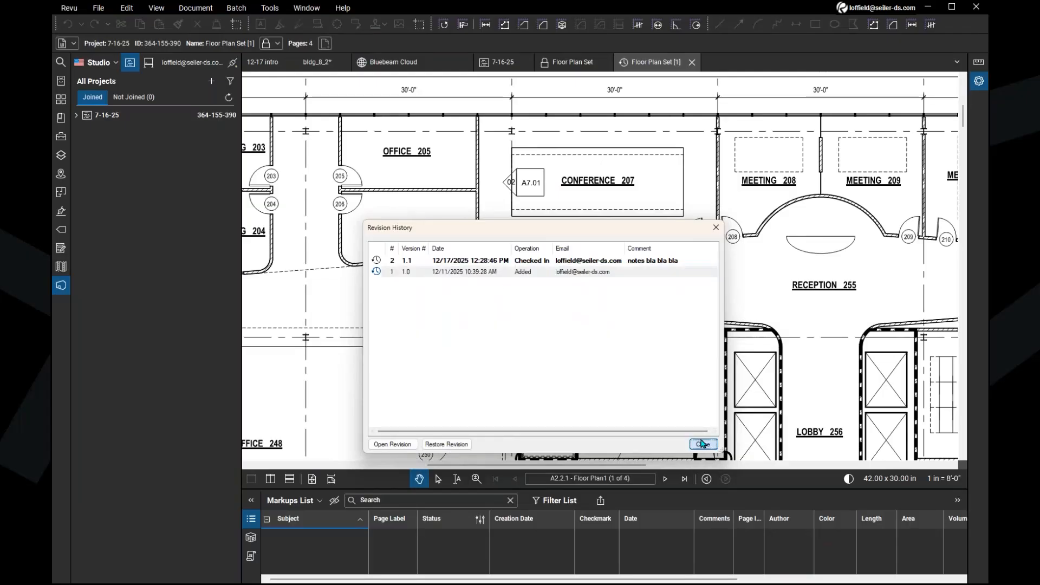
{"action": "left_click", "coordinate": [625, 72]}
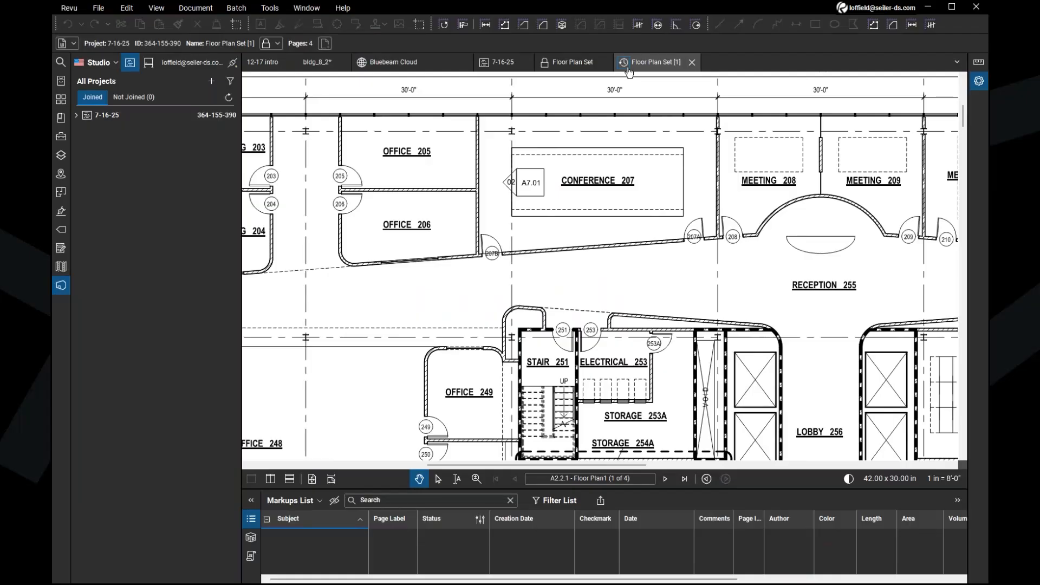
{"action": "left_click", "coordinate": [627, 70]}
{"action": "left_click", "coordinate": [628, 71]}
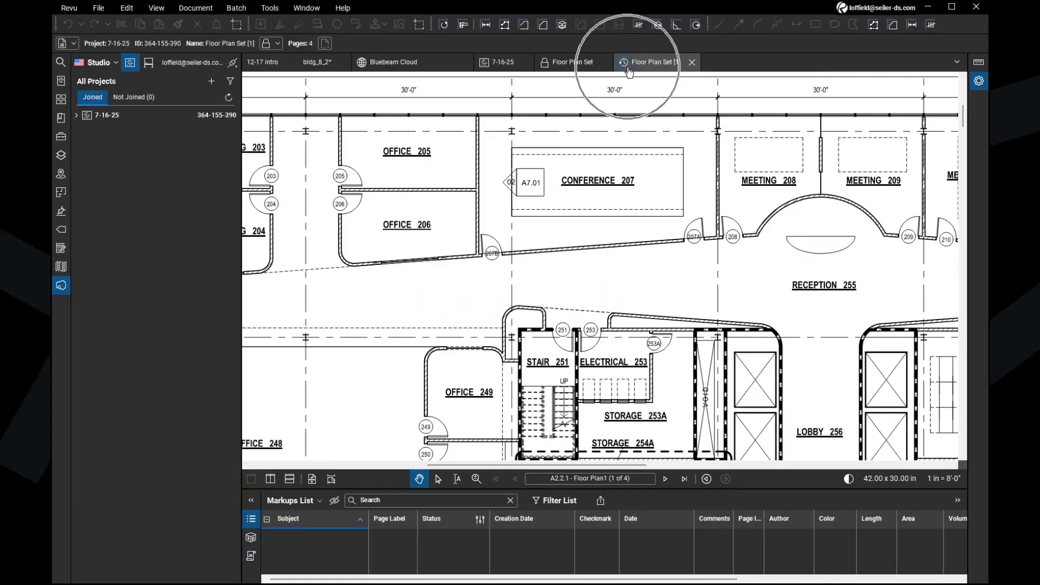
Close both the older revision and the current copy of the Floor Plan Set.
{"action": "left_click", "coordinate": [693, 63]}
{"action": "left_click", "coordinate": [637, 205]}
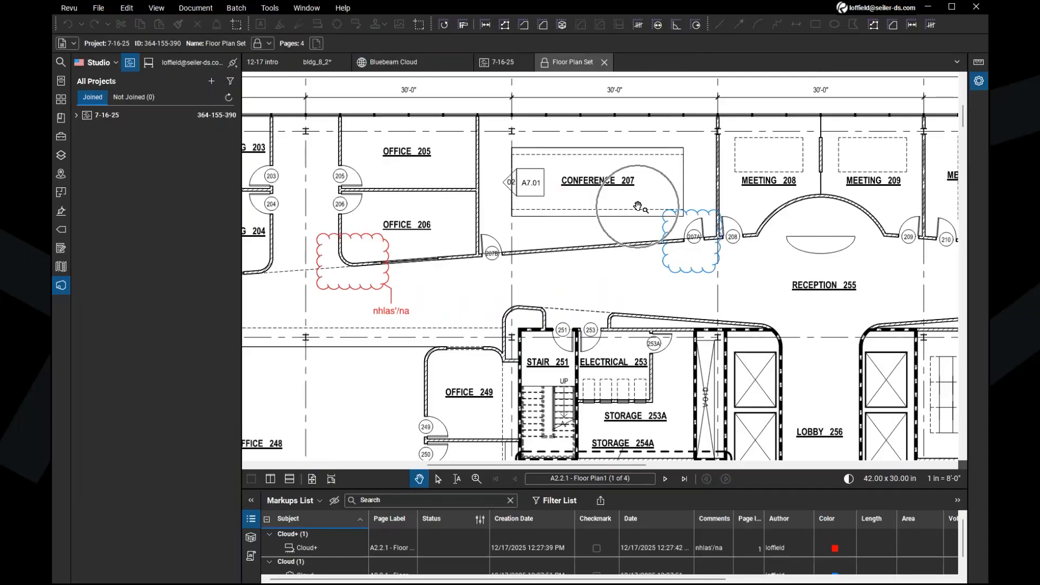
{"action": "left_click", "coordinate": [603, 63]}
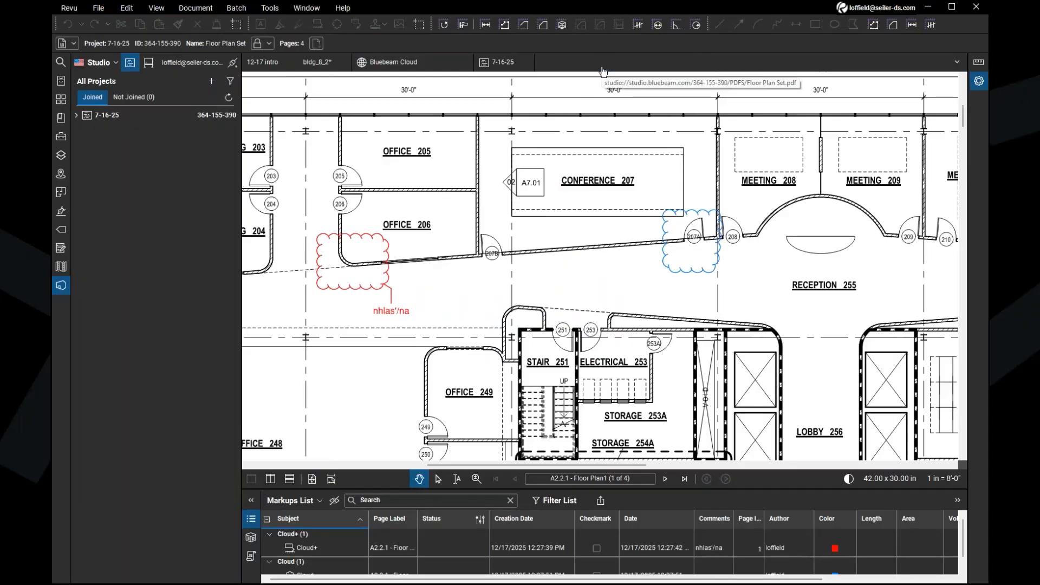
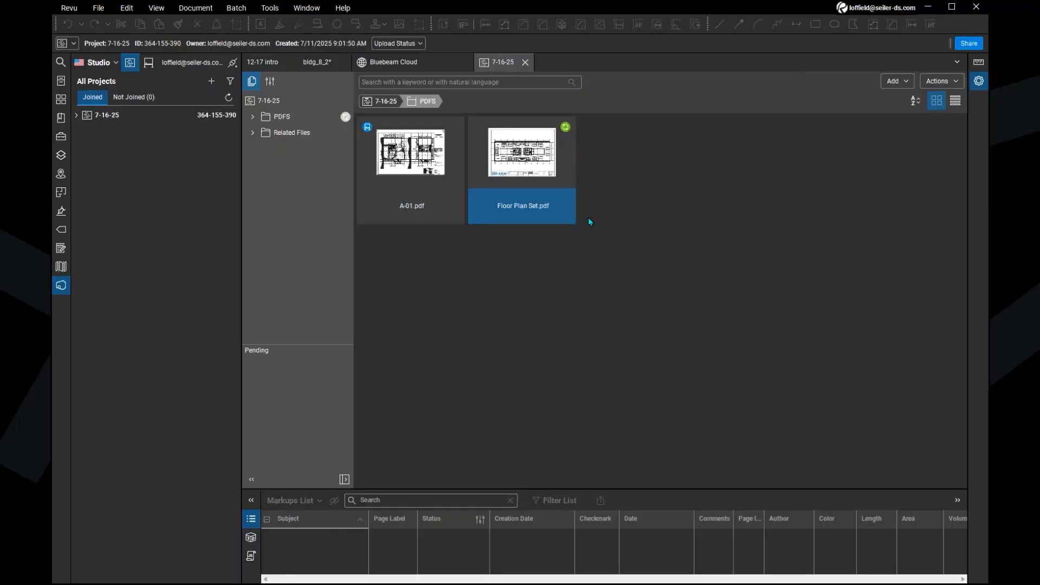
Look at the option for adding Floor Plan Set.pdf to a new session, and dismiss it without creating one.
{"action": "left_click", "coordinate": [518, 278]}
{"action": "right_click", "coordinate": [523, 157]}
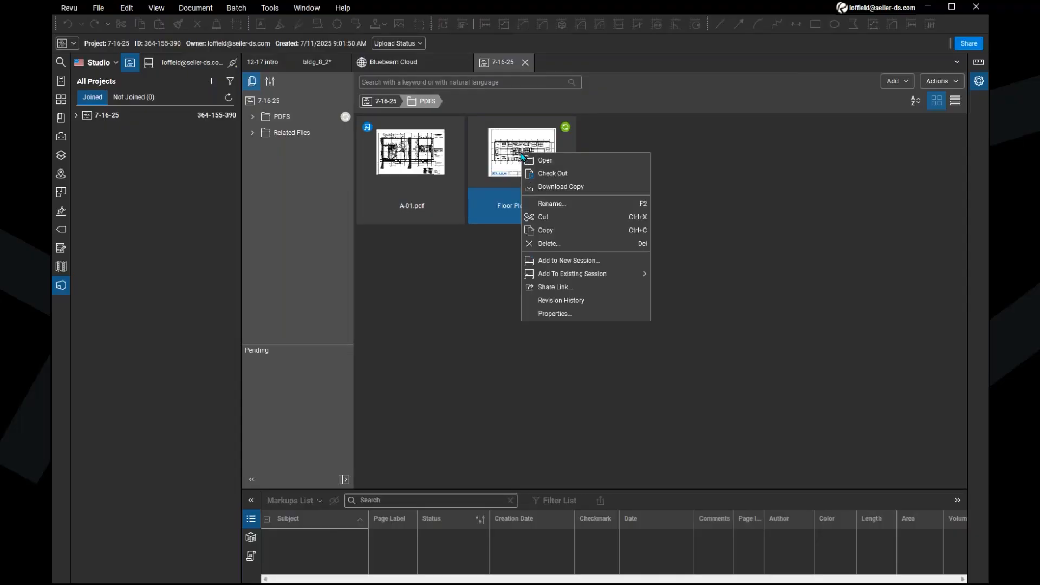
{"action": "left_click", "coordinate": [595, 265]}
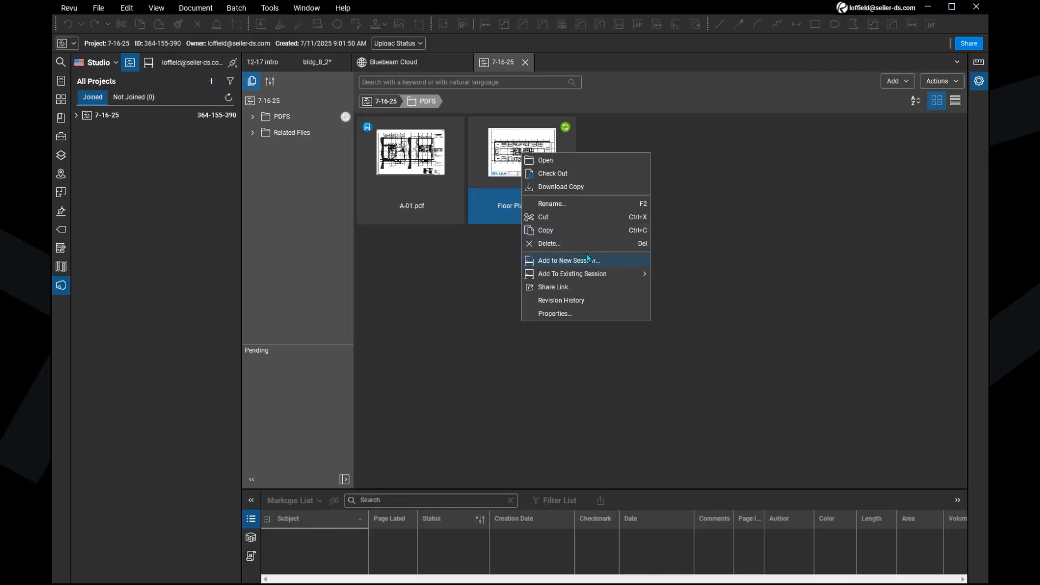
{"action": "left_click", "coordinate": [480, 269]}
Examine the session indicator on A-01.pdf in the project's PDFS folder.
{"action": "left_click", "coordinate": [399, 177]}
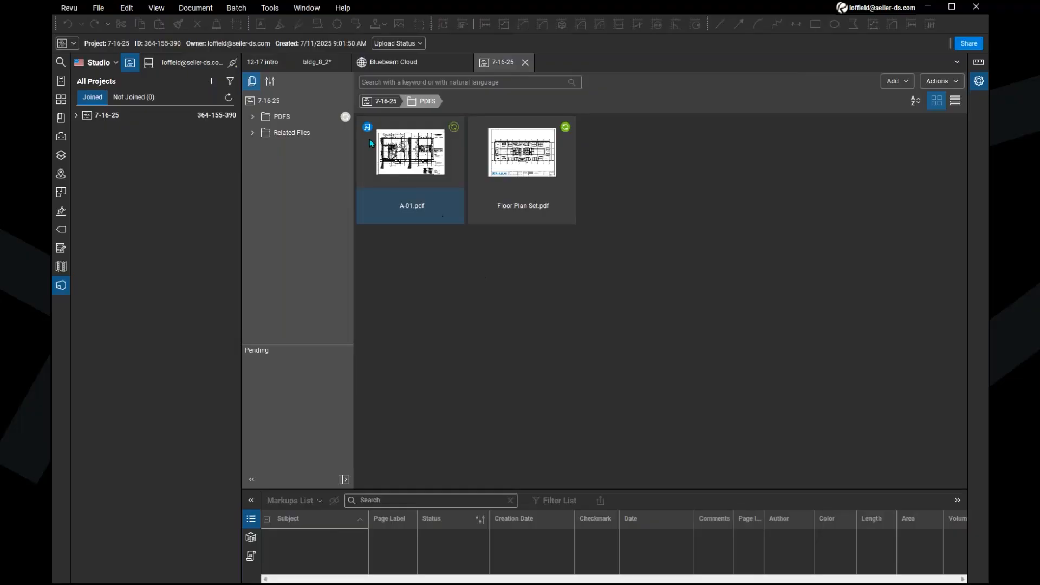
{"action": "key", "text": "ctrl"}
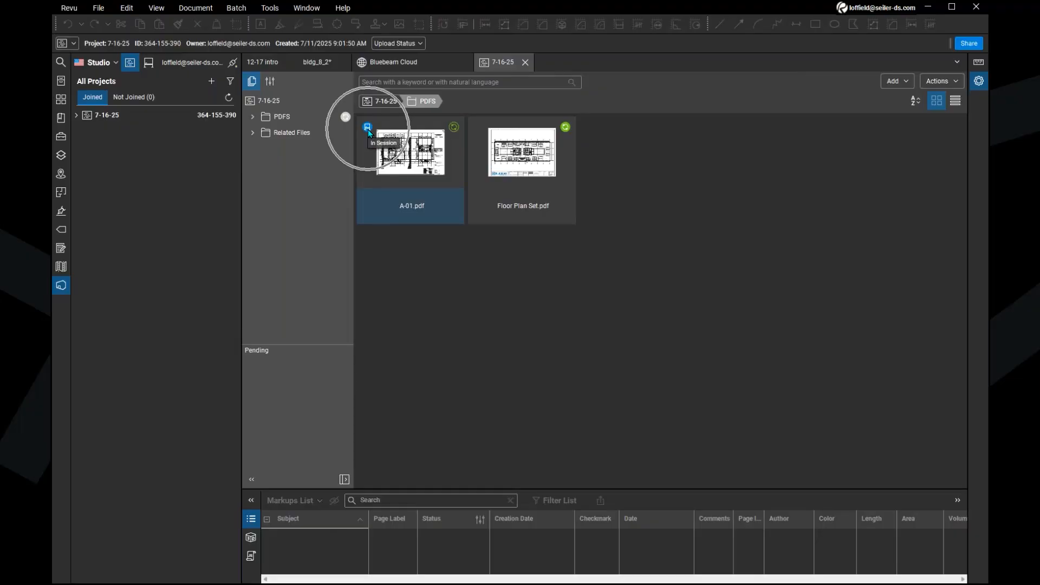
{"action": "key", "text": "ctrl"}
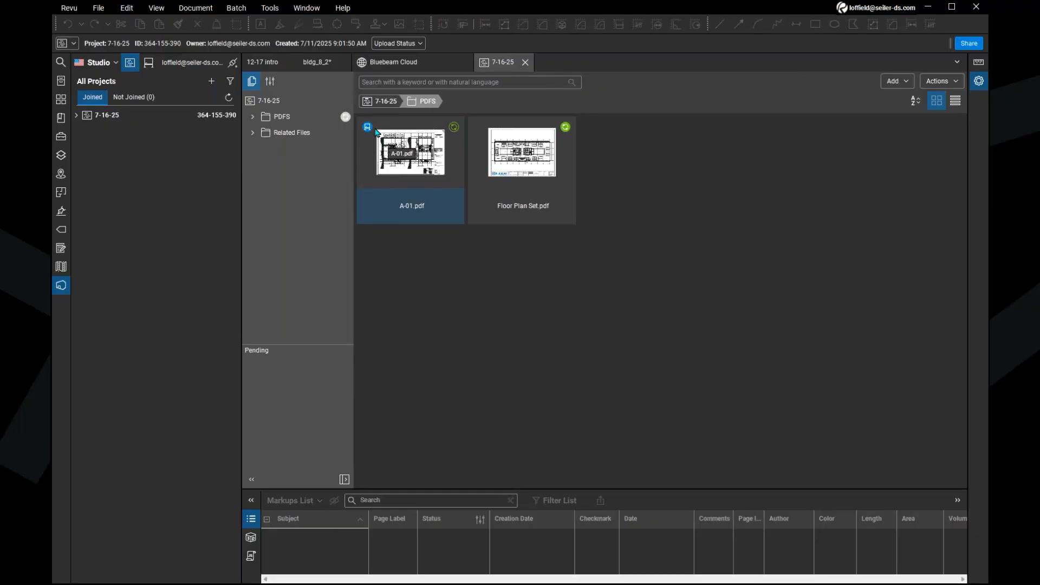
{"action": "key", "text": "ctrl"}
{"action": "key", "text": "ctrl"}
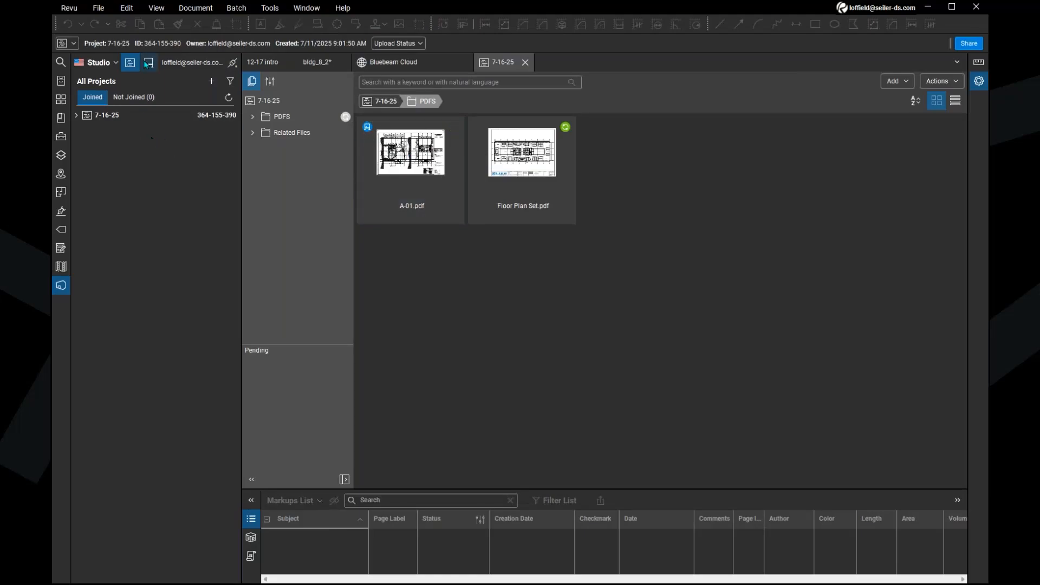
Enter the 12-17-25 Studio session and view the marked-up area of the Second Floor Plan in A-01.pdf.
{"action": "key", "text": "ctrl"}
{"action": "key", "text": "ctrl"}
{"action": "left_click", "coordinate": [150, 65]}
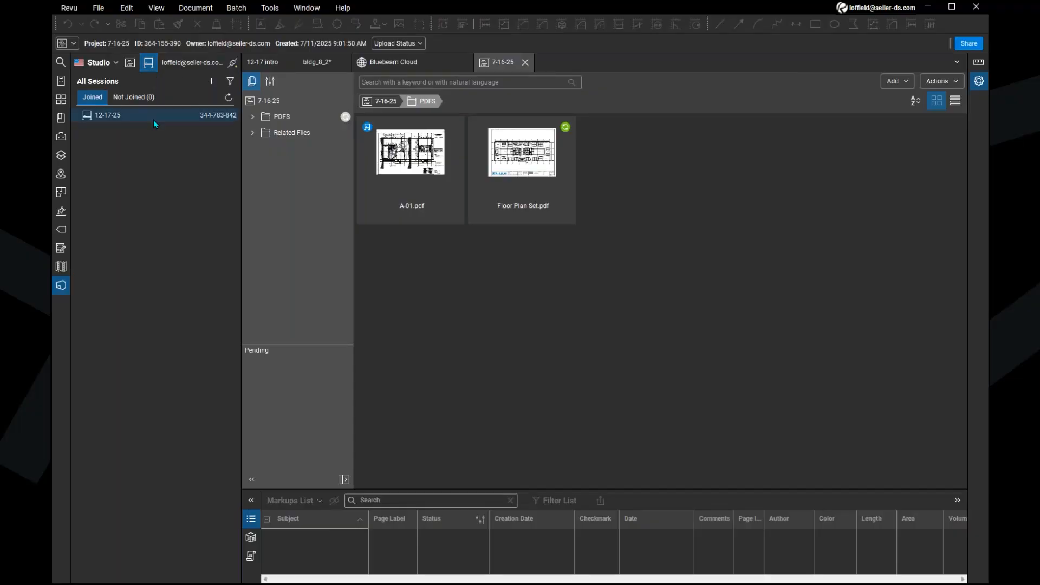
{"action": "left_click", "coordinate": [129, 115]}
{"action": "double_click", "coordinate": [128, 115]}
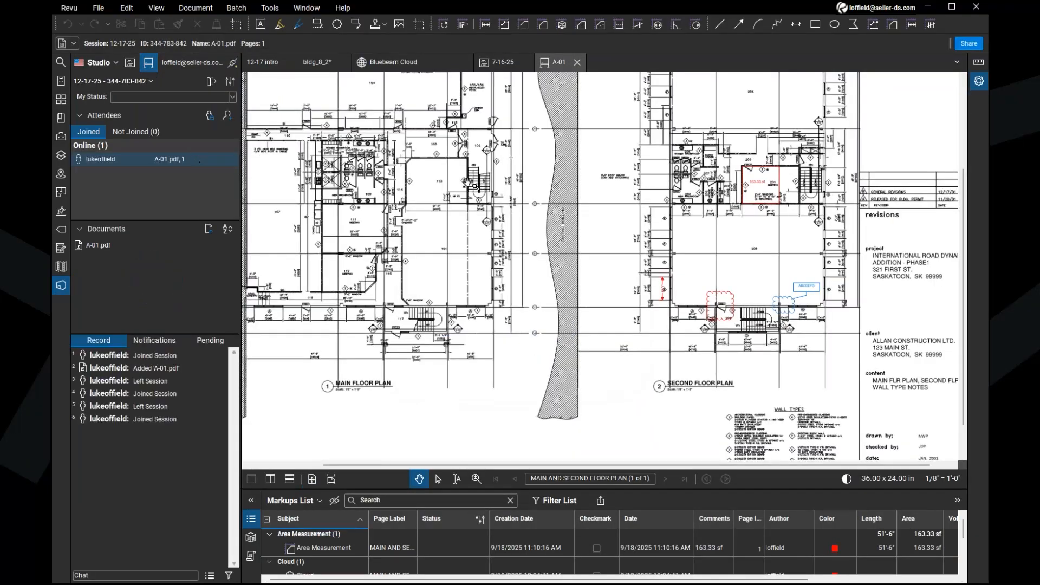
{"action": "left_click_drag", "start_coordinate": [651, 352], "coordinate": [584, 312]}
{"action": "scroll", "coordinate": [629, 310], "scroll_direction": "up", "scroll_amount": 2}
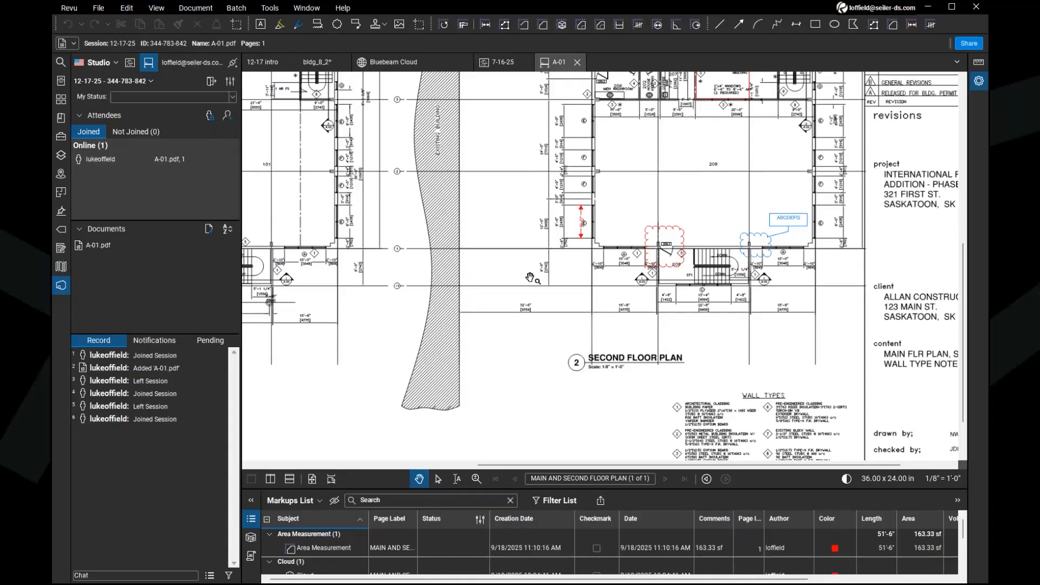
{"action": "left_click_drag", "start_coordinate": [615, 324], "coordinate": [567, 340]}
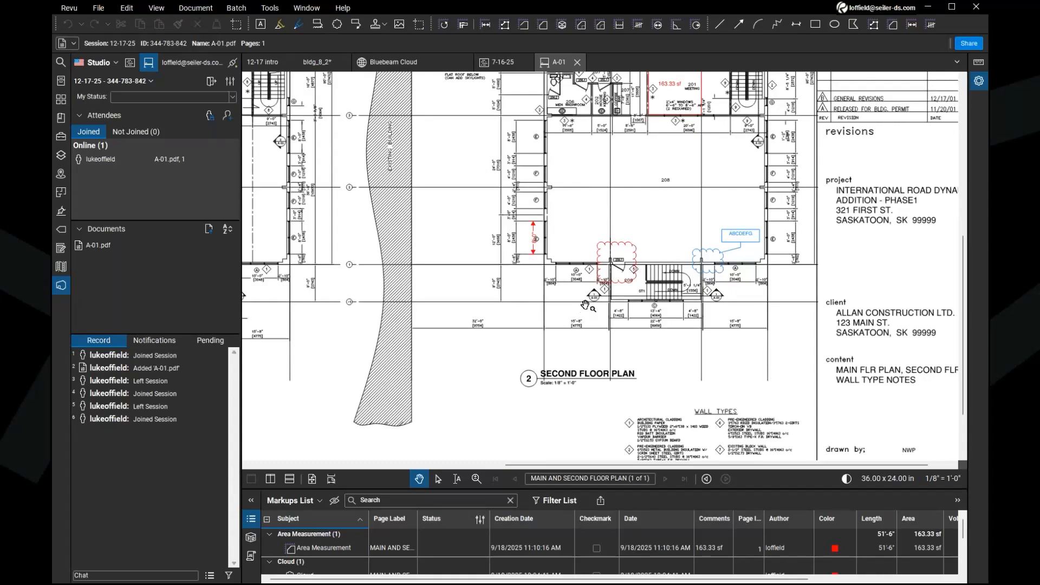
Examine the session's attendee controls and its list of invitees who have not joined.
{"action": "left_click", "coordinate": [226, 124]}
{"action": "left_click", "coordinate": [228, 121]}
{"action": "left_click", "coordinate": [228, 122]}
{"action": "left_click", "coordinate": [132, 83]}
{"action": "key", "text": "ctrl"}
{"action": "left_click", "coordinate": [130, 134]}
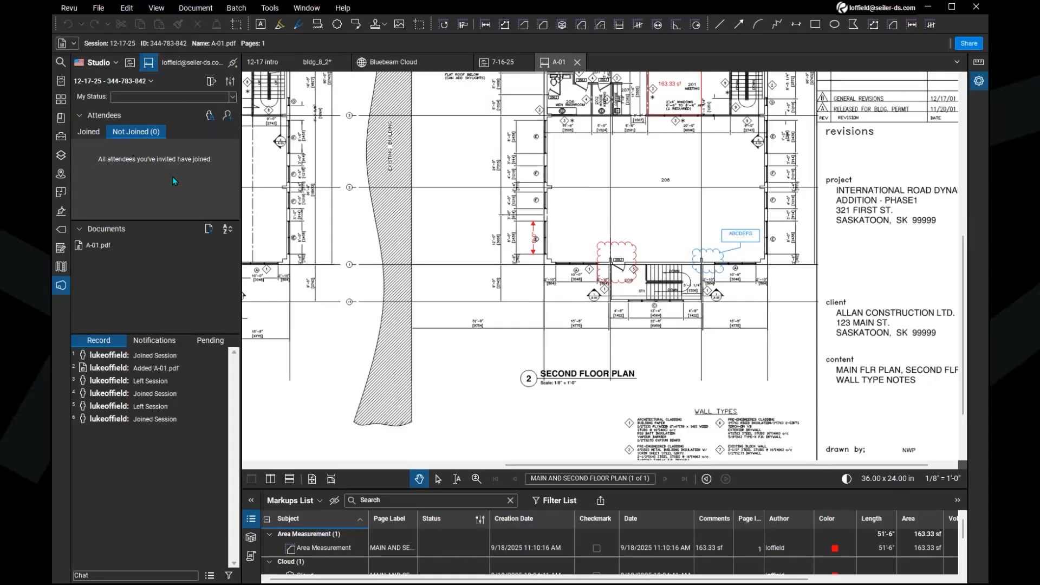
{"action": "key", "text": "ctrl"}
{"action": "key", "text": "ctrl"}
Return to the list of joined attendees and examine who is online in the session.
{"action": "left_click", "coordinate": [93, 134]}
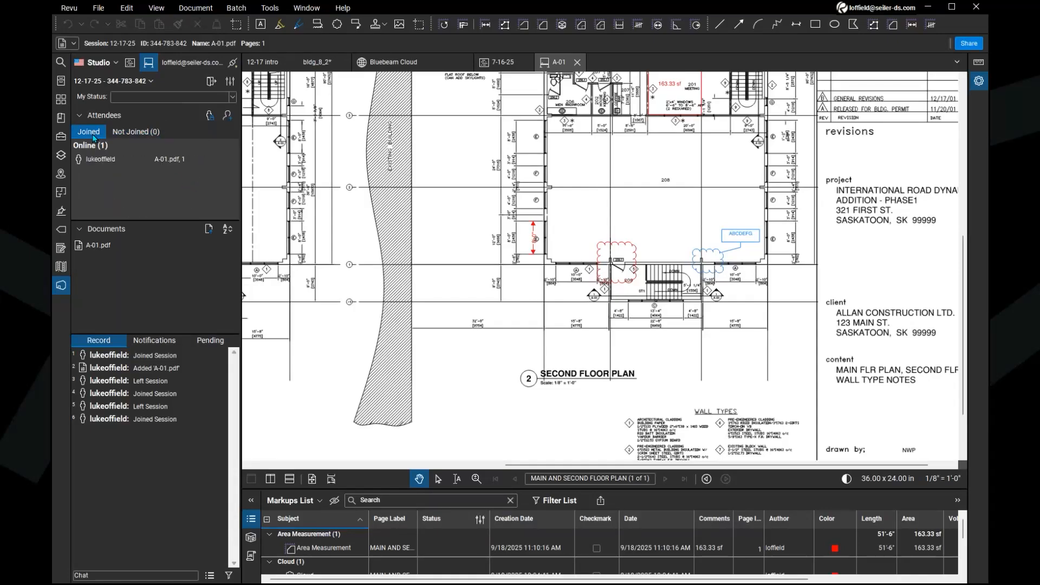
{"action": "left_click", "coordinate": [119, 180]}
{"action": "left_click", "coordinate": [115, 172]}
{"action": "left_click", "coordinate": [104, 172]}
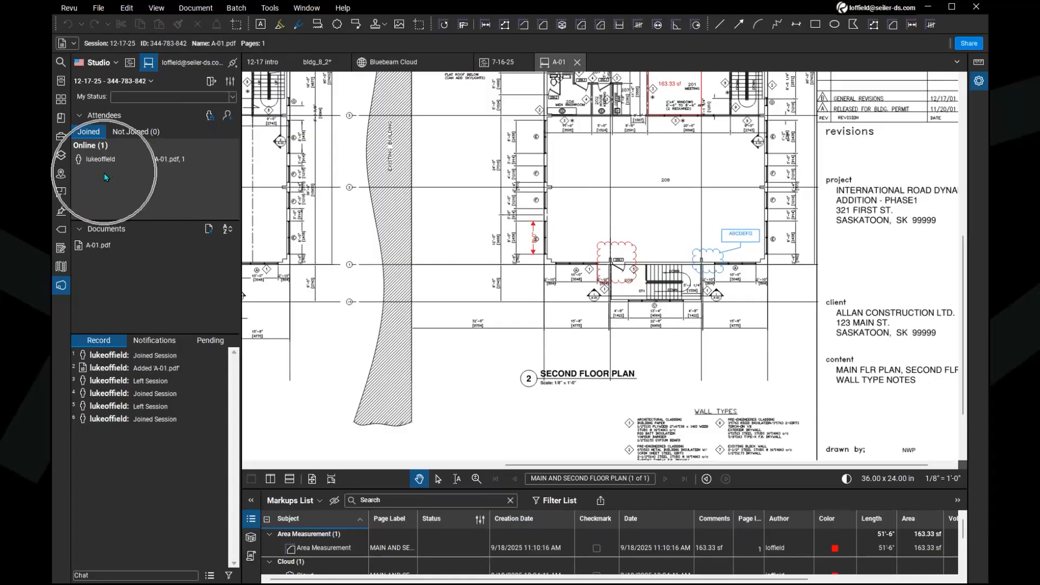
View the Main and Second Floor Plans on A-01 and examine which document and page the joined attendee is on.
{"action": "left_click", "coordinate": [99, 171]}
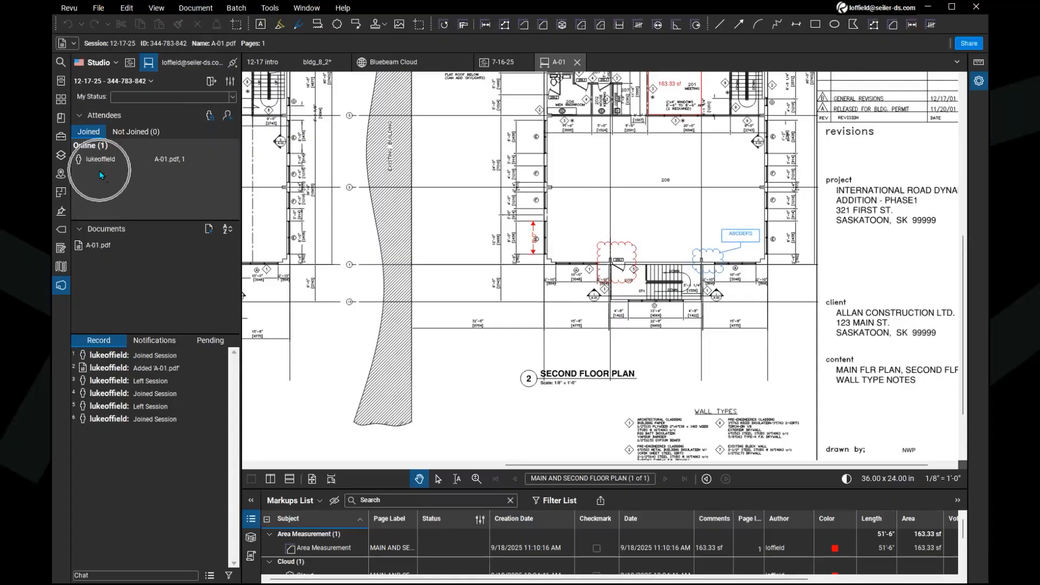
{"action": "left_click", "coordinate": [102, 178]}
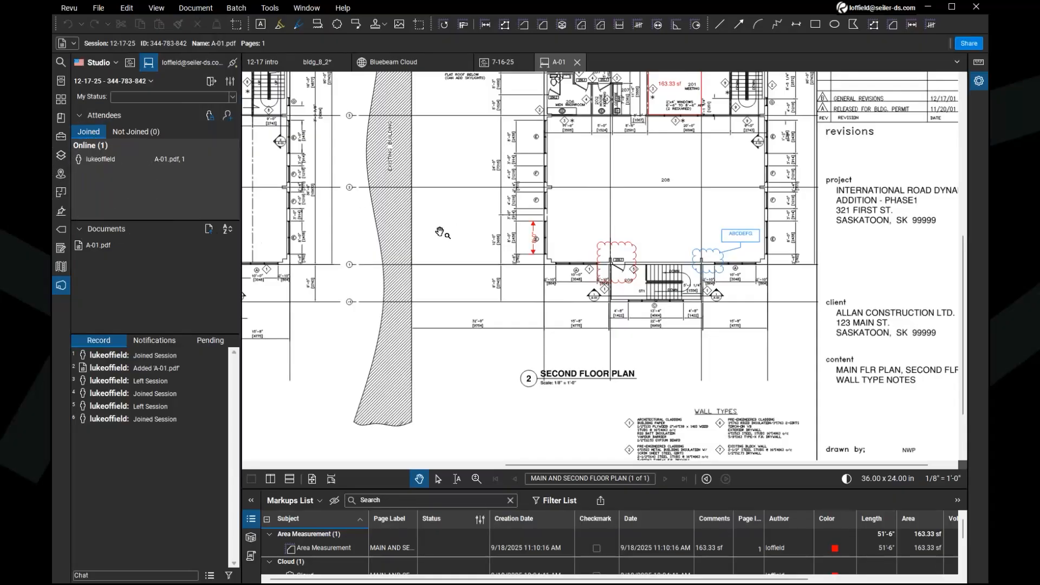
{"action": "scroll", "coordinate": [440, 231], "scroll_direction": "down", "scroll_amount": 2}
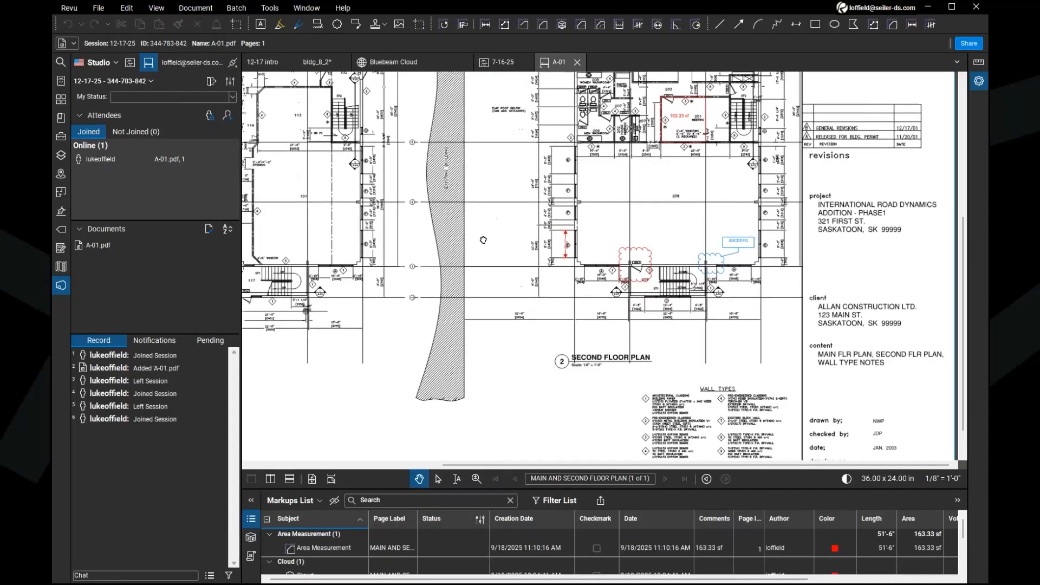
{"action": "left_click_drag", "start_coordinate": [484, 240], "coordinate": [500, 239]}
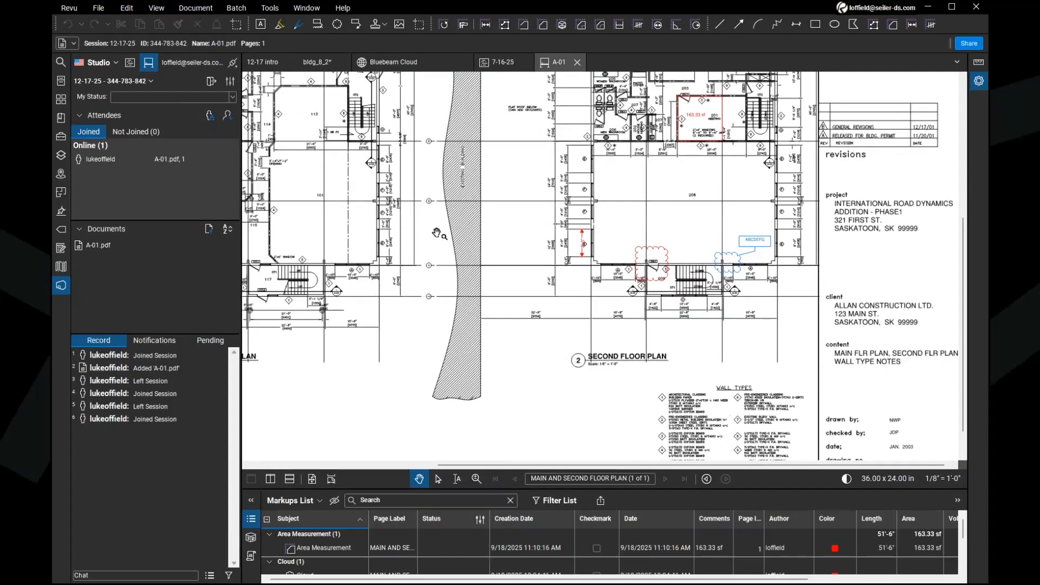
{"action": "left_click", "coordinate": [506, 230]}
{"action": "scroll", "coordinate": [501, 231], "scroll_direction": "down", "scroll_amount": 2}
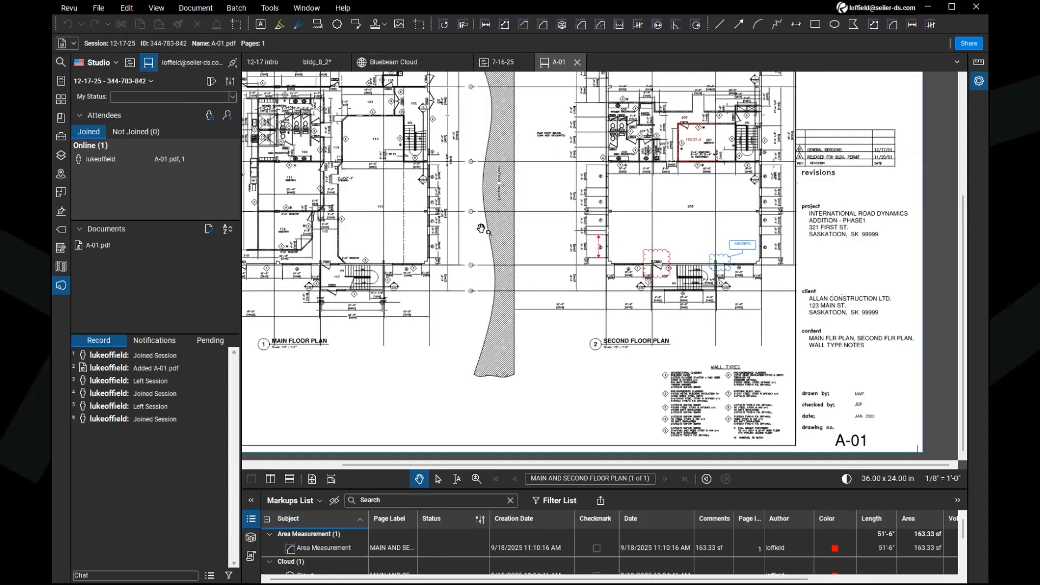
{"action": "left_click_drag", "start_coordinate": [482, 229], "coordinate": [545, 290]}
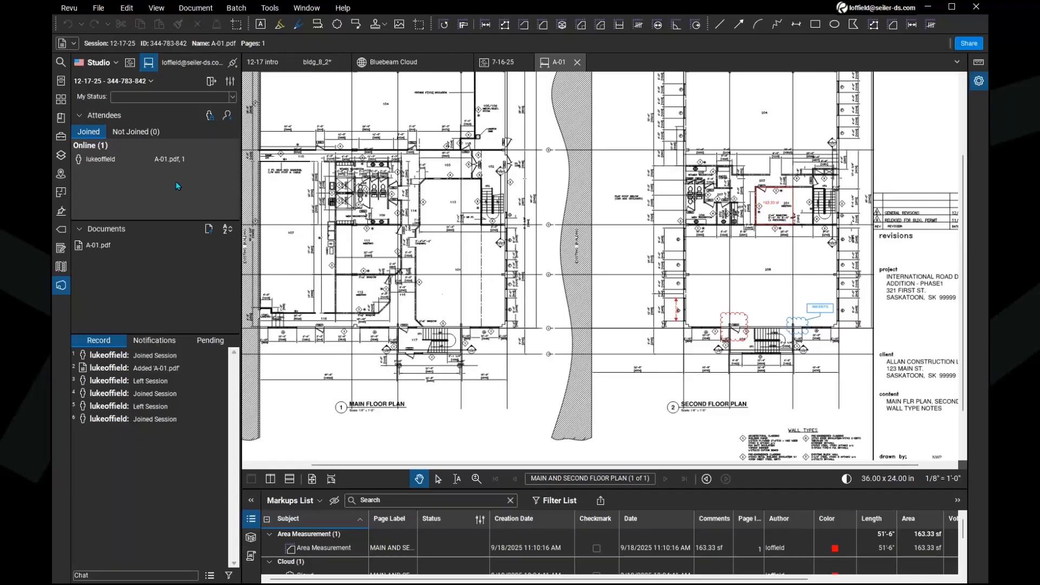
{"action": "left_click", "coordinate": [119, 180]}
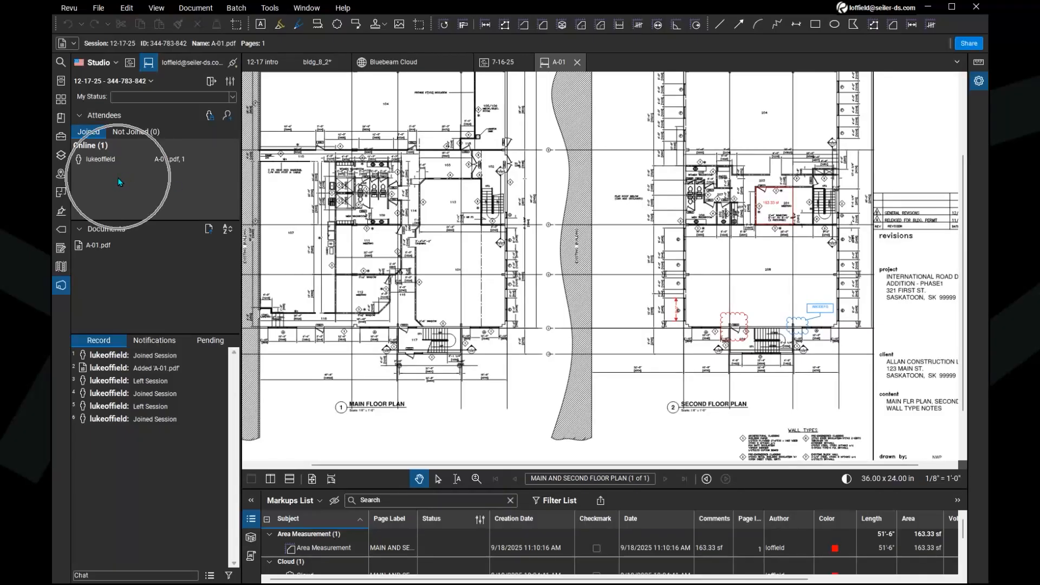
{"action": "left_click", "coordinate": [121, 181]}
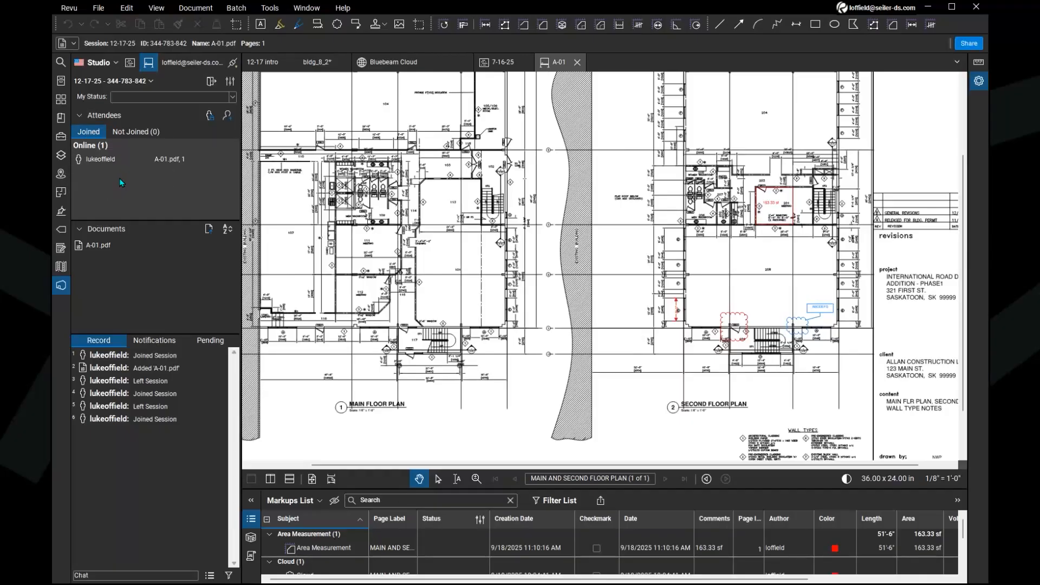
{"action": "left_click", "coordinate": [121, 182]}
Examine the session's document list and the preview of A-01.pdf.
{"action": "left_click", "coordinate": [132, 249]}
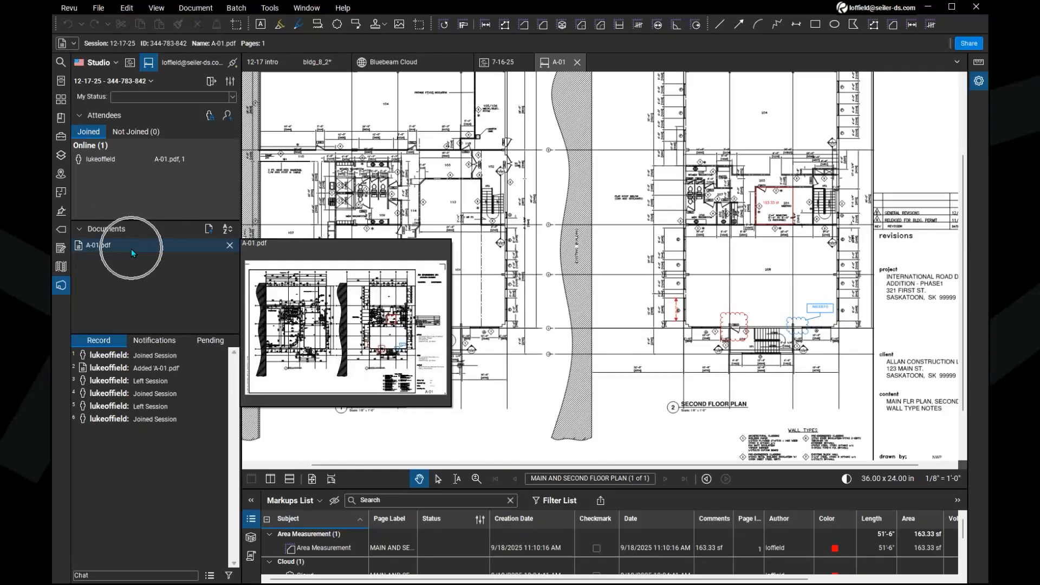
{"action": "left_click", "coordinate": [123, 264]}
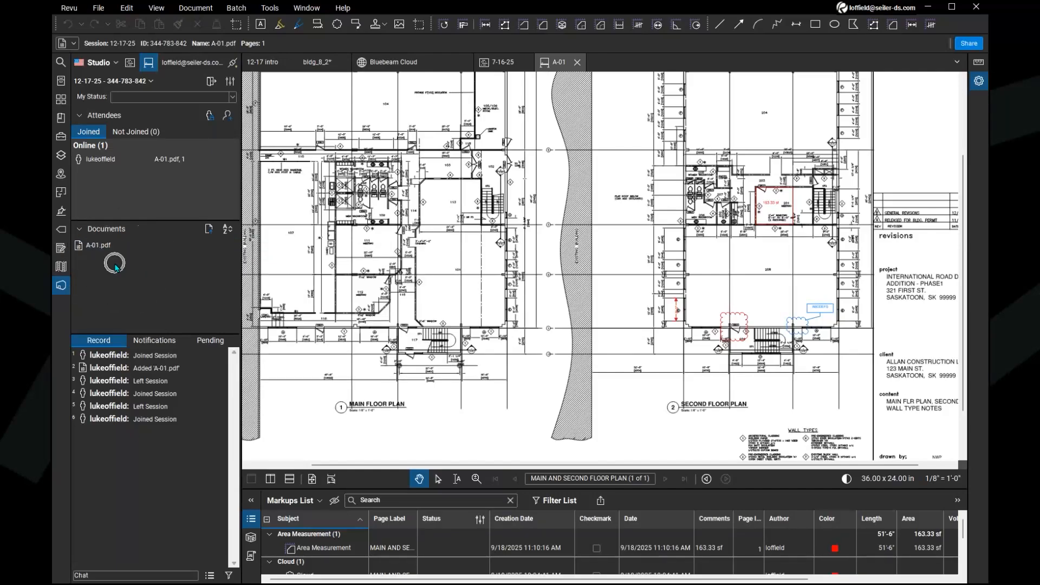
{"action": "left_click", "coordinate": [93, 260]}
{"action": "left_click", "coordinate": [89, 272]}
Draw a red cloud markup around the wall junction beside stair ST1 on the Main Floor Plan.
{"action": "left_click", "coordinate": [337, 24]}
{"action": "scroll", "coordinate": [480, 361], "scroll_direction": "up", "scroll_amount": 2}
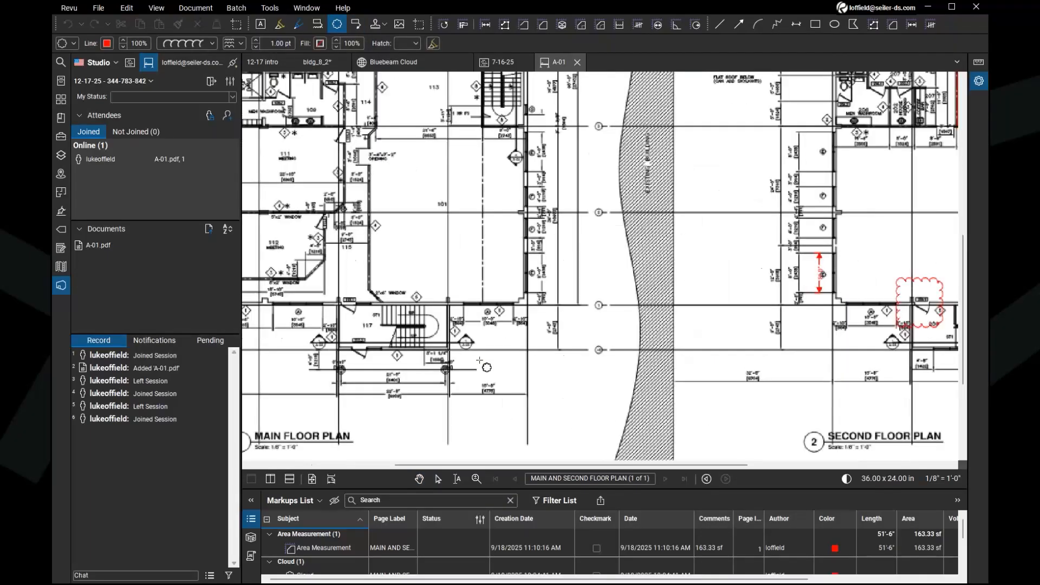
{"action": "scroll", "coordinate": [479, 361], "scroll_direction": "up", "scroll_amount": 3}
{"action": "left_click_drag", "start_coordinate": [390, 219], "coordinate": [442, 269]}
{"action": "key", "text": "Escape"}
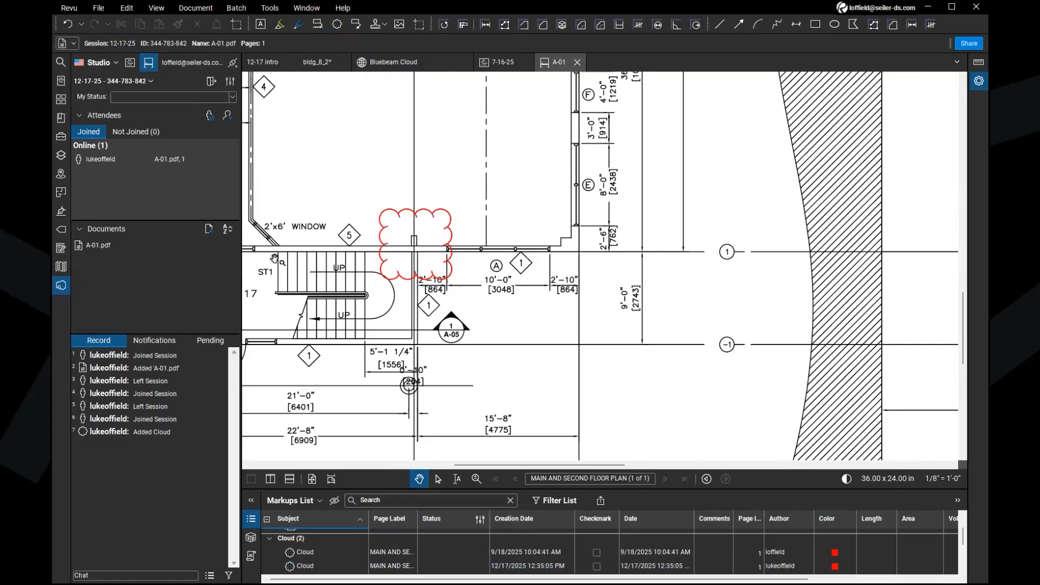
Examine the added cloud's entry in the session record and check the session's notifications, finishing back on the record.
{"action": "left_click", "coordinate": [163, 435]}
{"action": "left_click", "coordinate": [163, 434]}
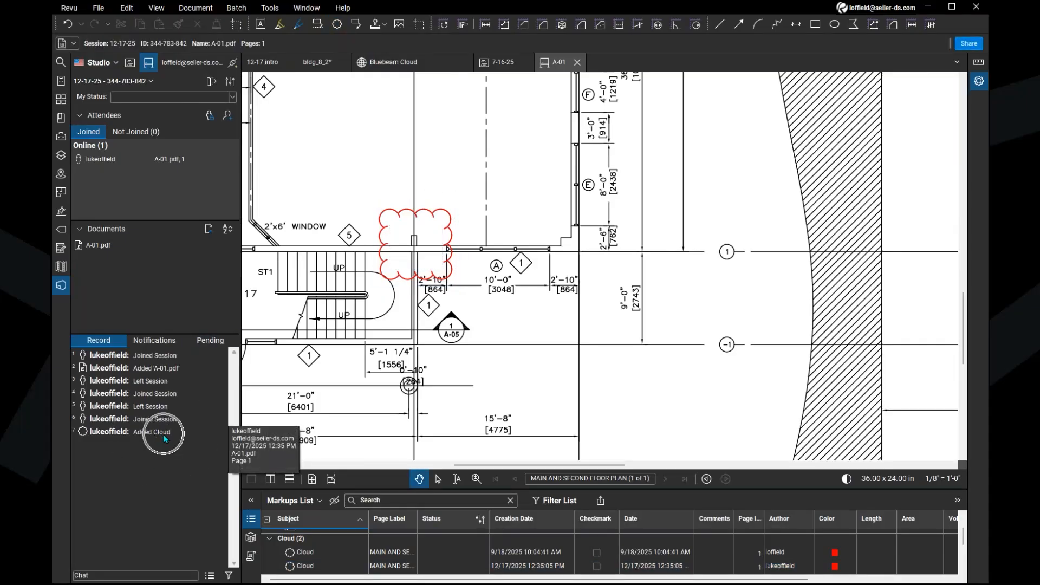
{"action": "left_click", "coordinate": [162, 342]}
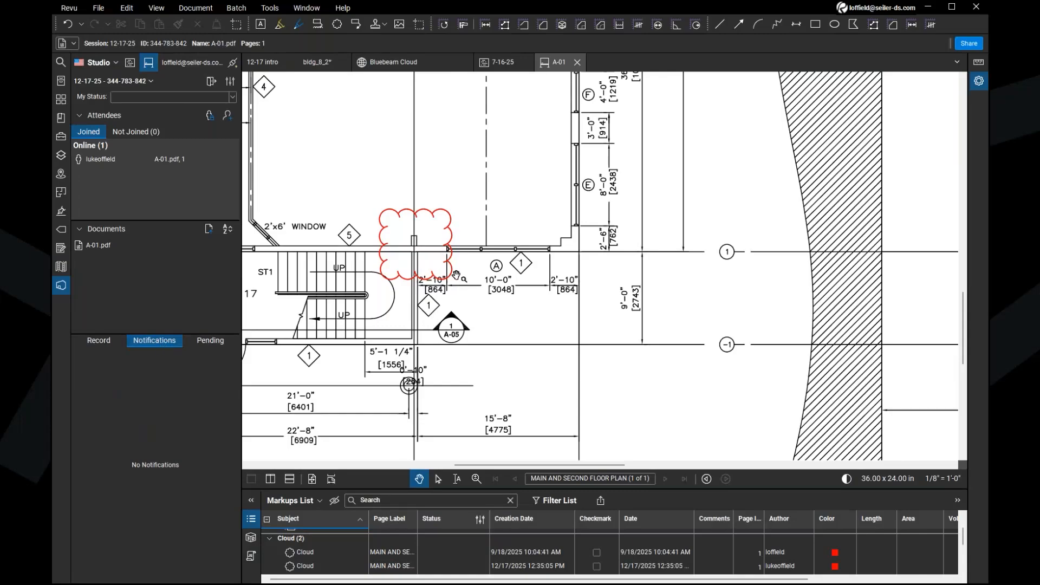
{"action": "right_click", "coordinate": [450, 220]}
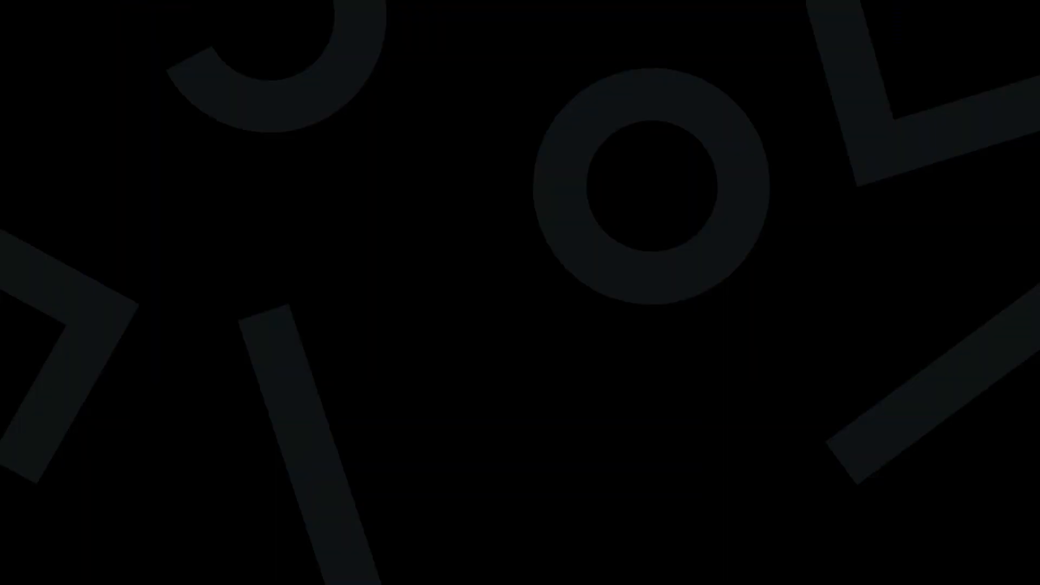
{"action": "left_click", "coordinate": [174, 376]}
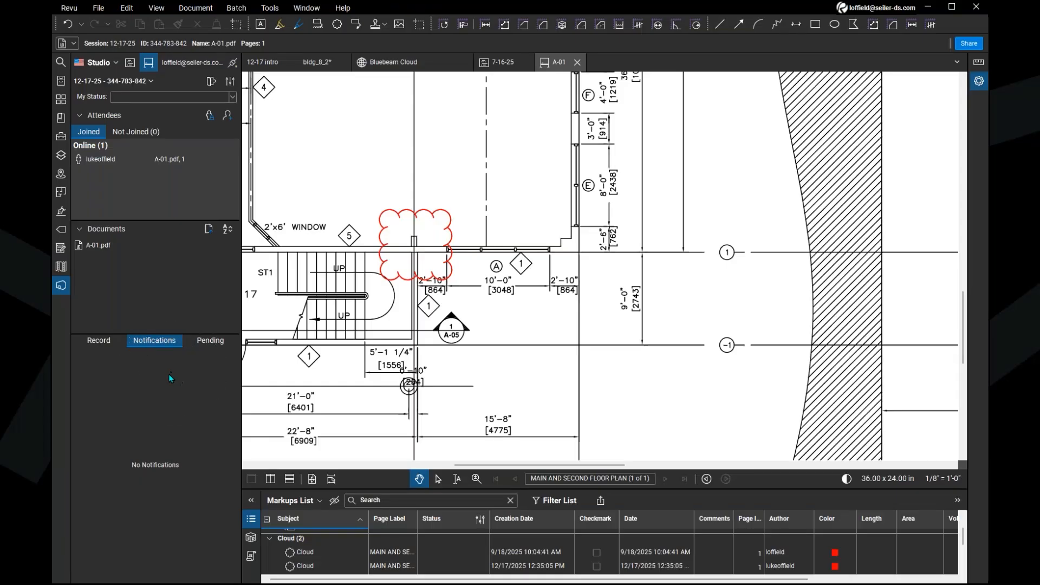
{"action": "left_click", "coordinate": [169, 375]}
{"action": "left_click", "coordinate": [108, 343]}
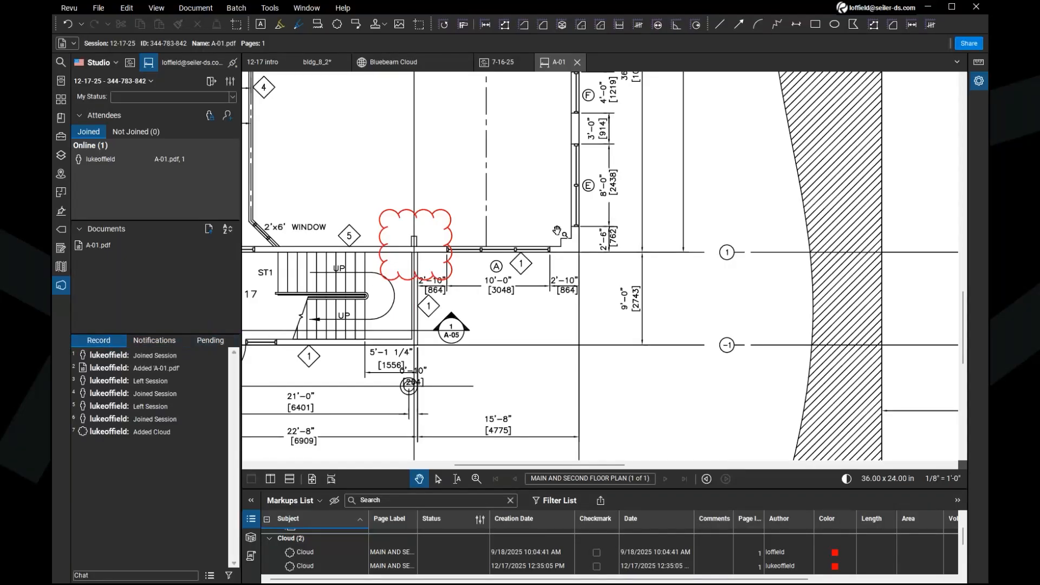
{"action": "left_click", "coordinate": [106, 183]}
{"action": "left_click", "coordinate": [167, 342]}
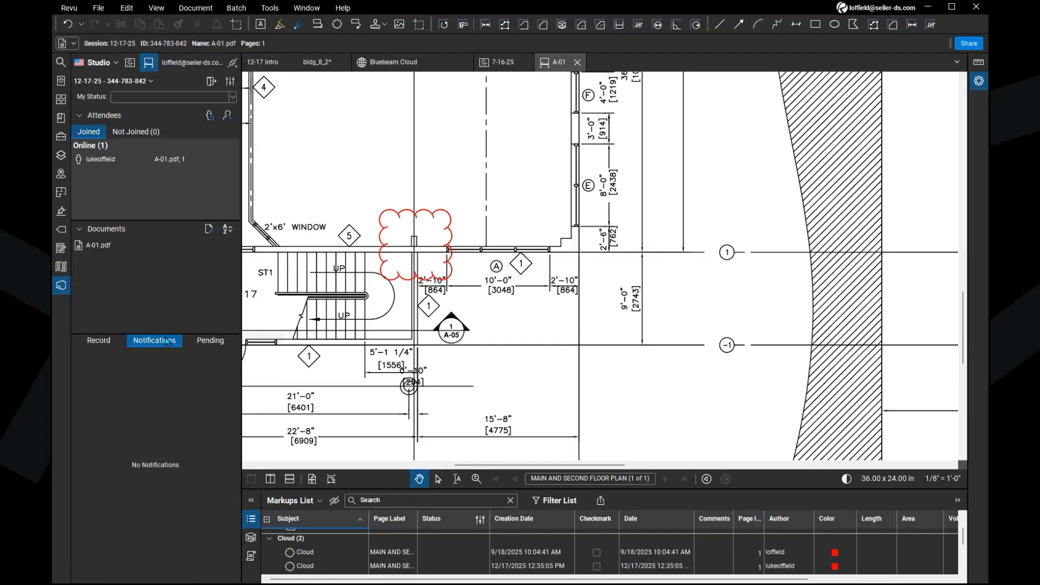
{"action": "left_click", "coordinate": [105, 341]}
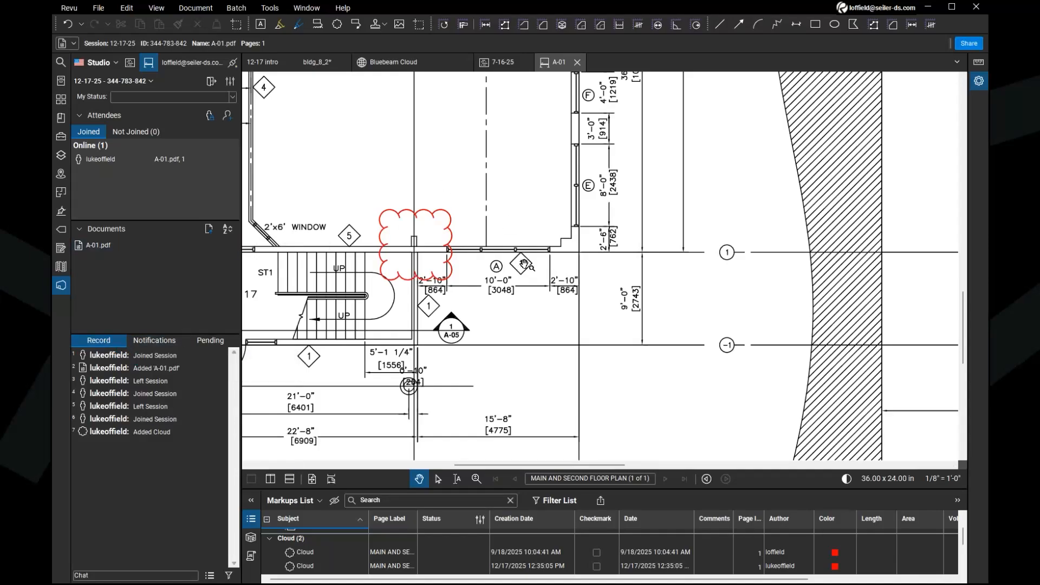
Compare the new cloud on the Main Floor Plan with the markups near the stair on the Second Floor Plan.
{"action": "left_click_drag", "start_coordinate": [527, 265], "coordinate": [563, 267]}
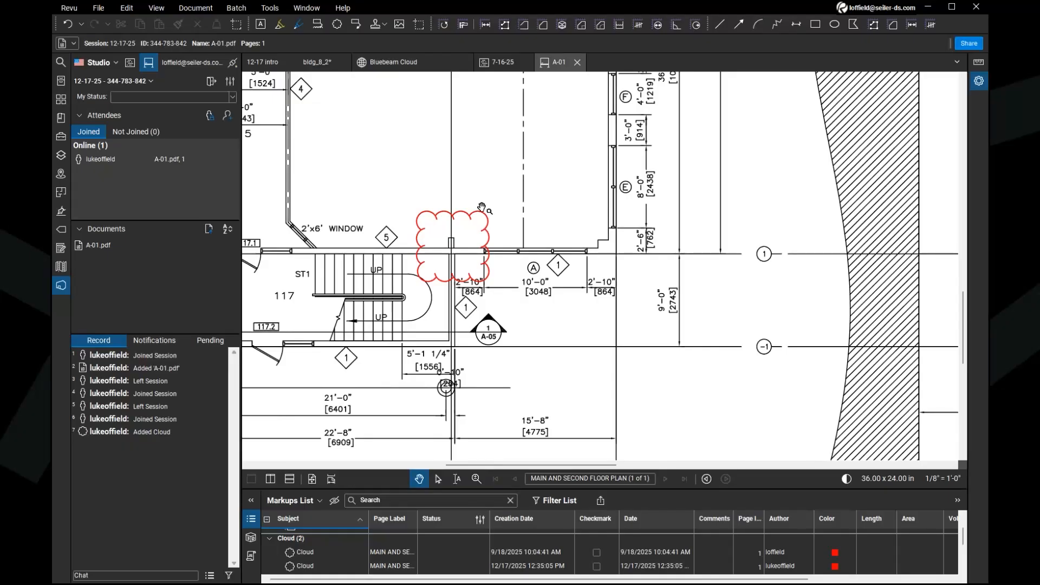
{"action": "scroll", "coordinate": [482, 208], "scroll_direction": "down", "scroll_amount": 1}
{"action": "scroll", "coordinate": [552, 307], "scroll_direction": "down", "scroll_amount": 2}
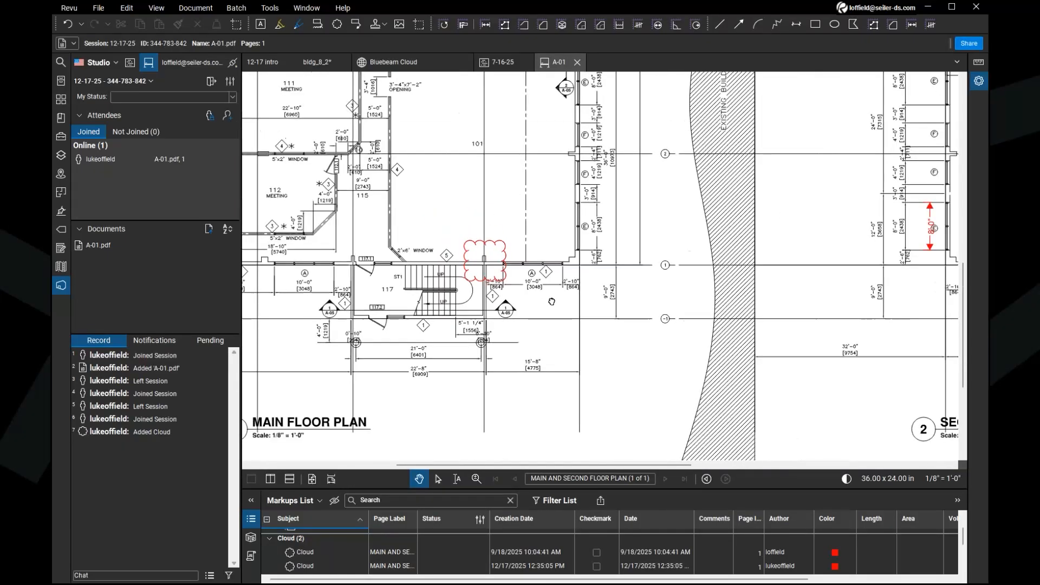
{"action": "left_click_drag", "start_coordinate": [551, 301], "coordinate": [481, 272]}
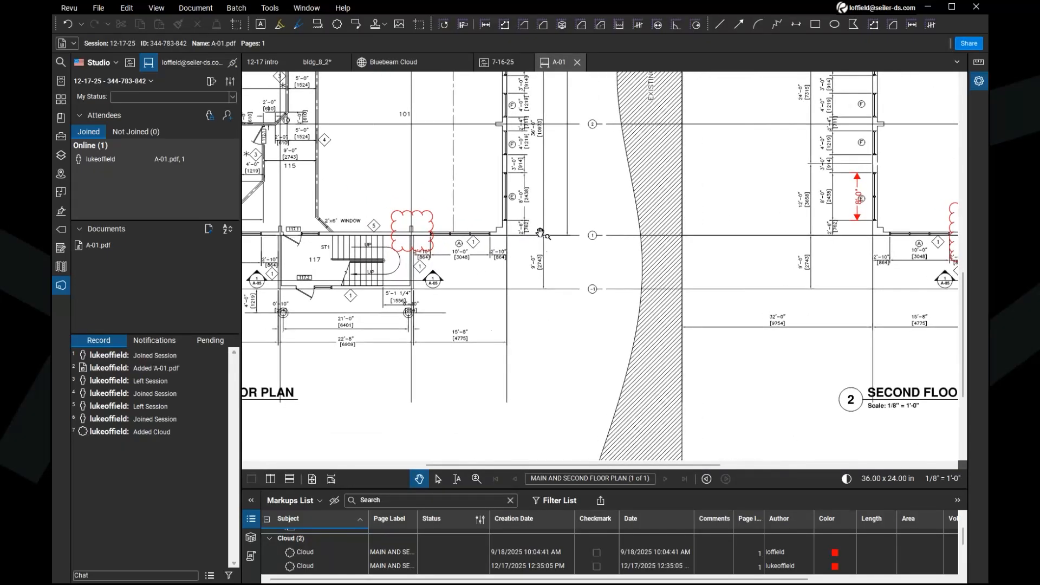
{"action": "mouse_move", "coordinate": [816, 276]}
{"action": "left_mouse_down"}
{"action": "mouse_move", "coordinate": [503, 309]}
{"action": "mouse_move", "coordinate": [442, 276]}
{"action": "left_mouse_up"}
{"action": "left_click_drag", "start_coordinate": [573, 290], "coordinate": [512, 293]}
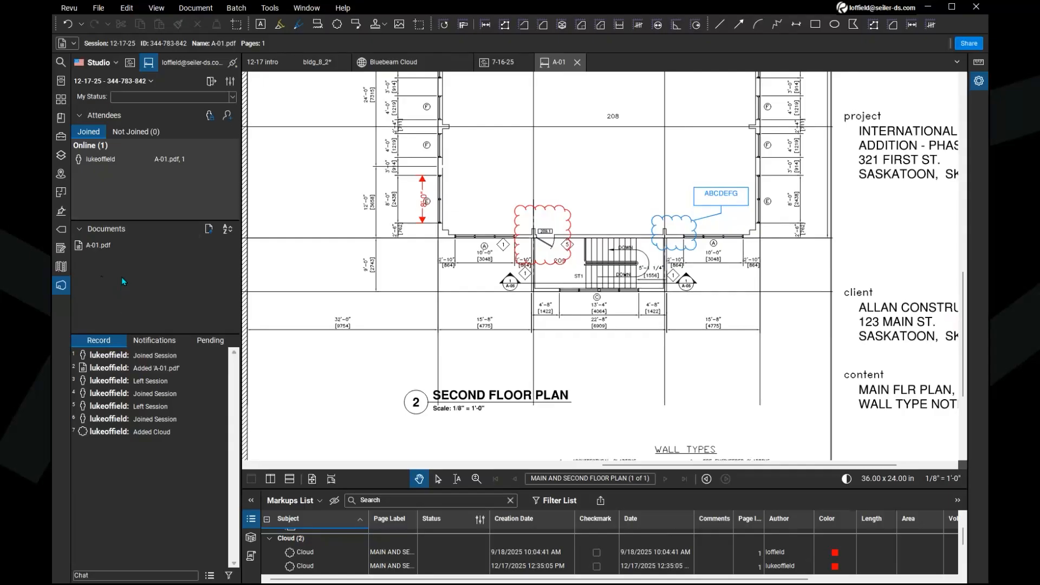
Enlarge the Markups List to examine every markup and its author, and shrink it again to view the Second Floor Plan.
{"action": "key", "text": "ctrl"}
{"action": "key", "text": "ctrl"}
{"action": "key", "text": "ctrl"}
{"action": "left_click_drag", "start_coordinate": [417, 496], "coordinate": [395, 401]}
{"action": "key", "text": "ctrl"}
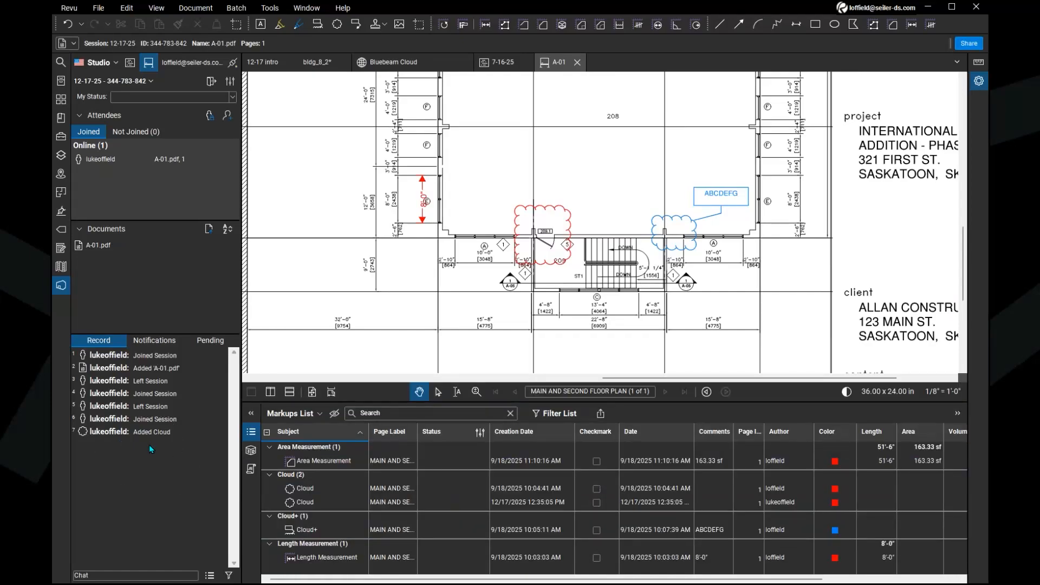
{"action": "key", "text": "ctrl"}
{"action": "left_click_drag", "start_coordinate": [397, 410], "coordinate": [385, 483]}
{"action": "left_click_drag", "start_coordinate": [594, 340], "coordinate": [541, 400]}
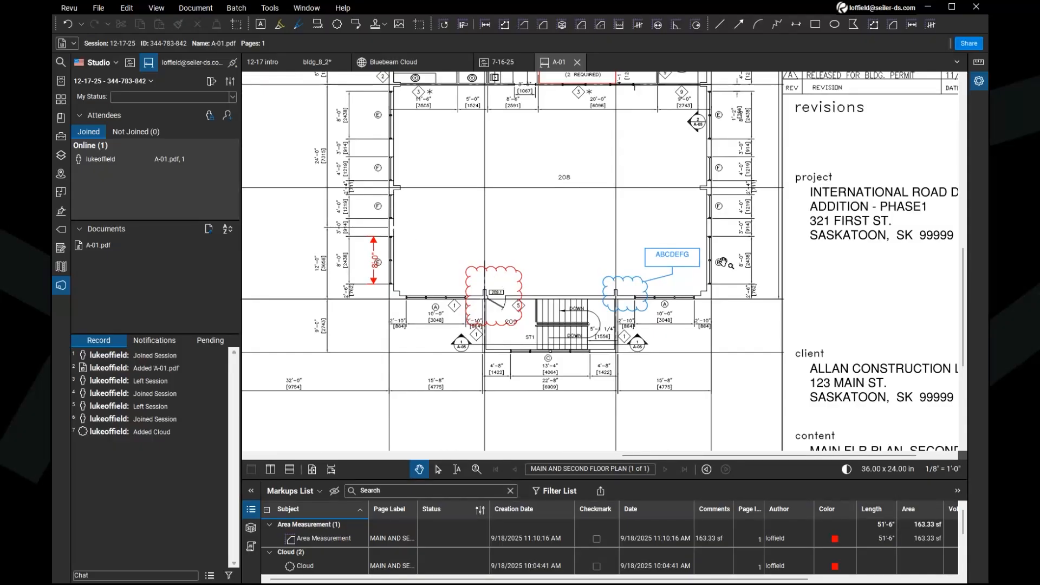
{"action": "left_click_drag", "start_coordinate": [382, 335], "coordinate": [456, 343]}
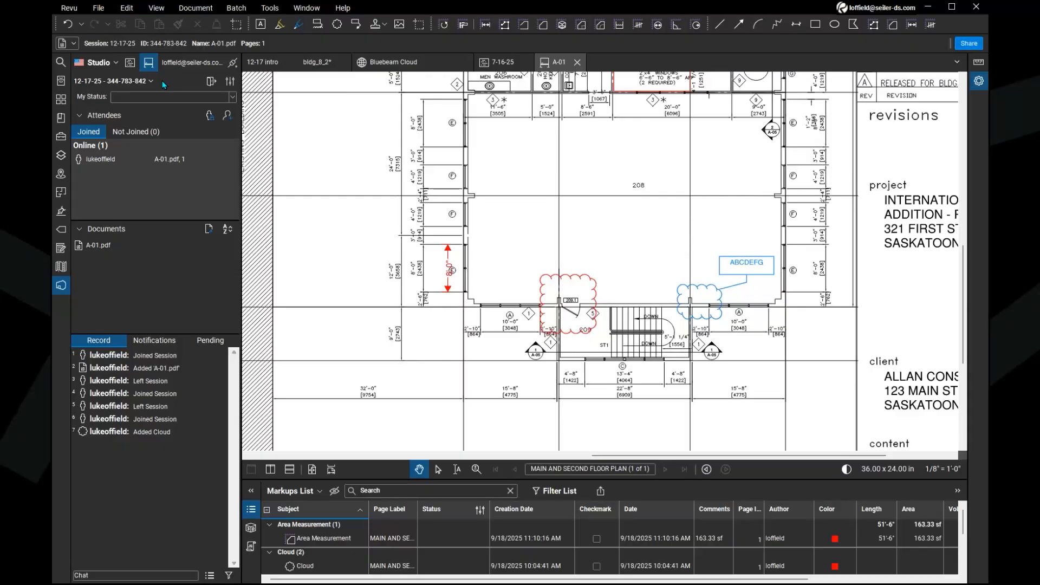
Compare the 7-16-25 project's PDFS folder with the 12-17-25 session and return to A-01 in the session.
{"action": "left_click", "coordinate": [130, 64]}
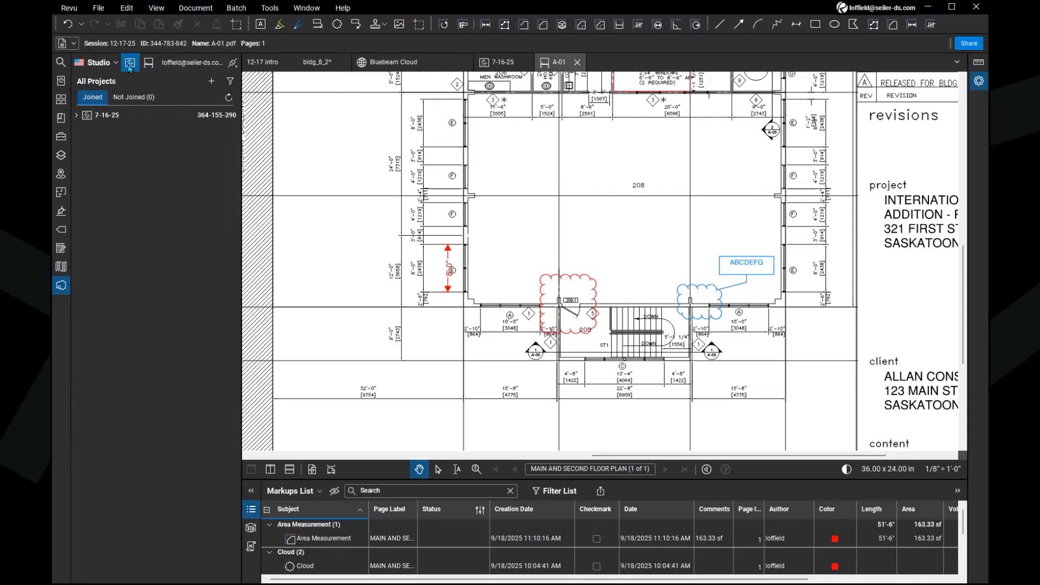
{"action": "left_click", "coordinate": [507, 63]}
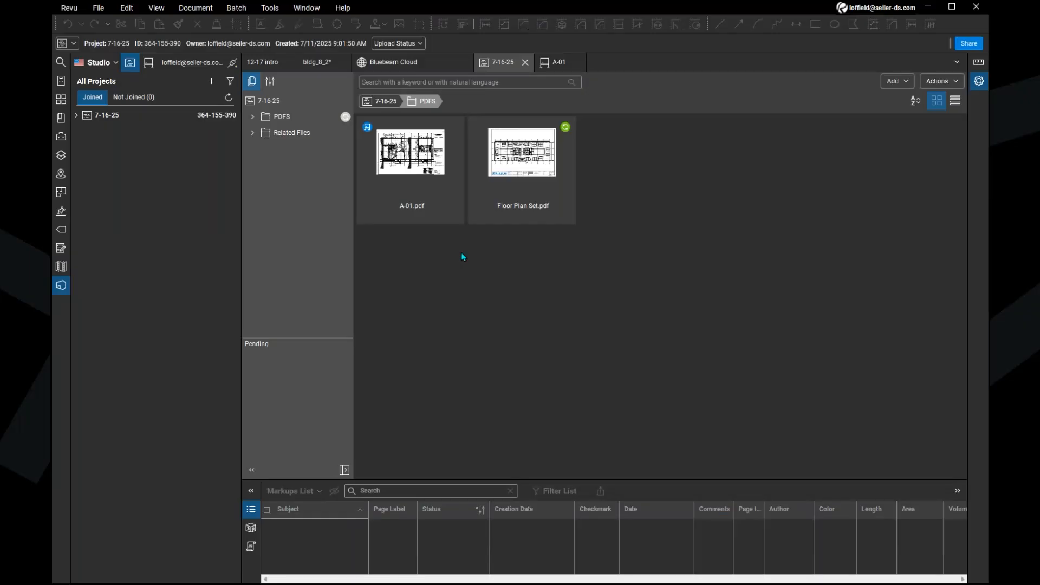
{"action": "left_click", "coordinate": [504, 173]}
{"action": "left_click", "coordinate": [150, 64]}
{"action": "left_click", "coordinate": [131, 63]}
{"action": "left_click", "coordinate": [150, 66]}
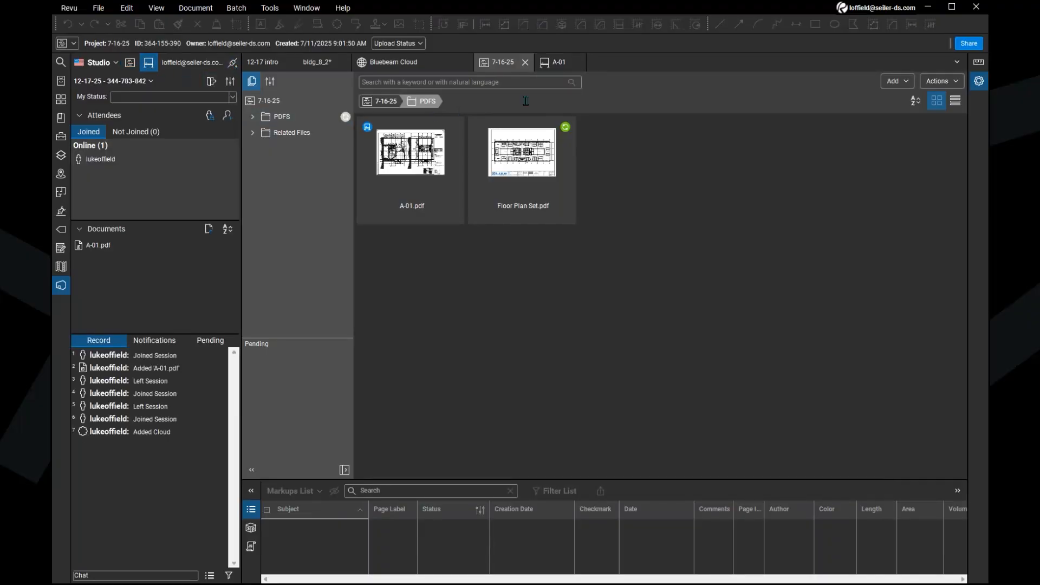
{"action": "left_click", "coordinate": [557, 65]}
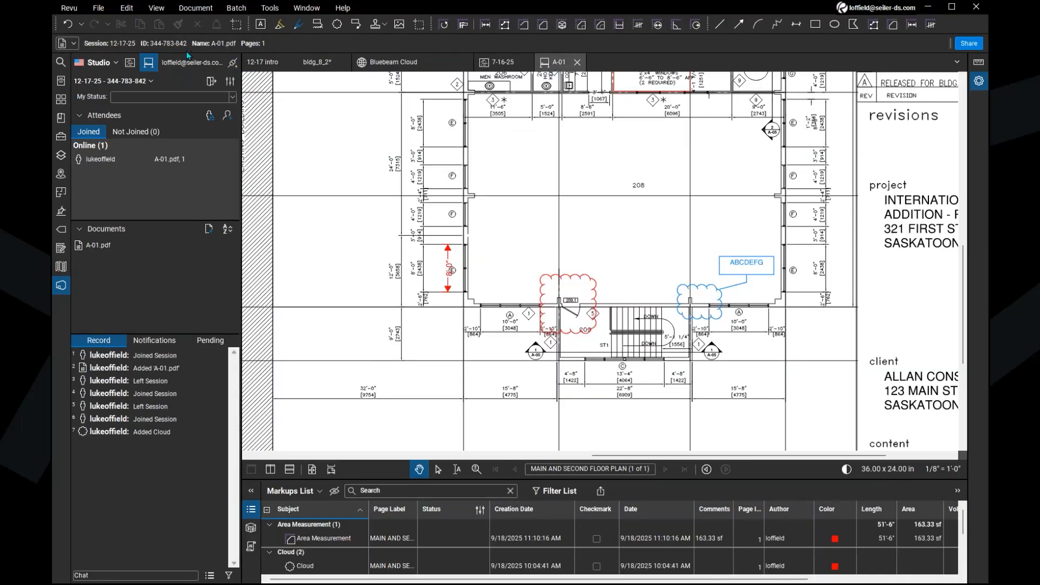
Examine the option to work offline in Studio, decline it, and view the markups on the Second Floor Plan.
{"action": "key", "text": "ctrl"}
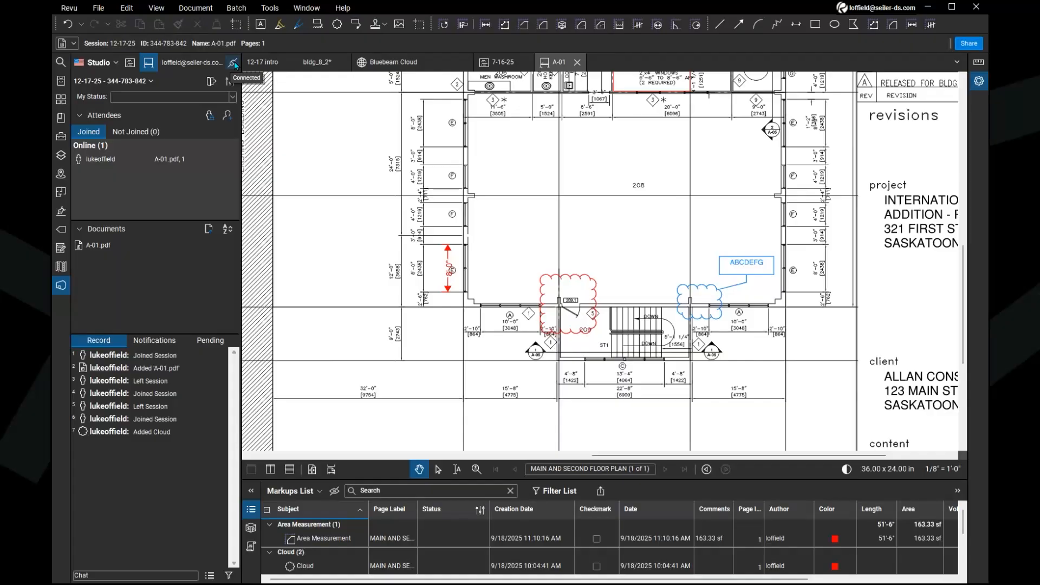
{"action": "left_click", "coordinate": [233, 63]}
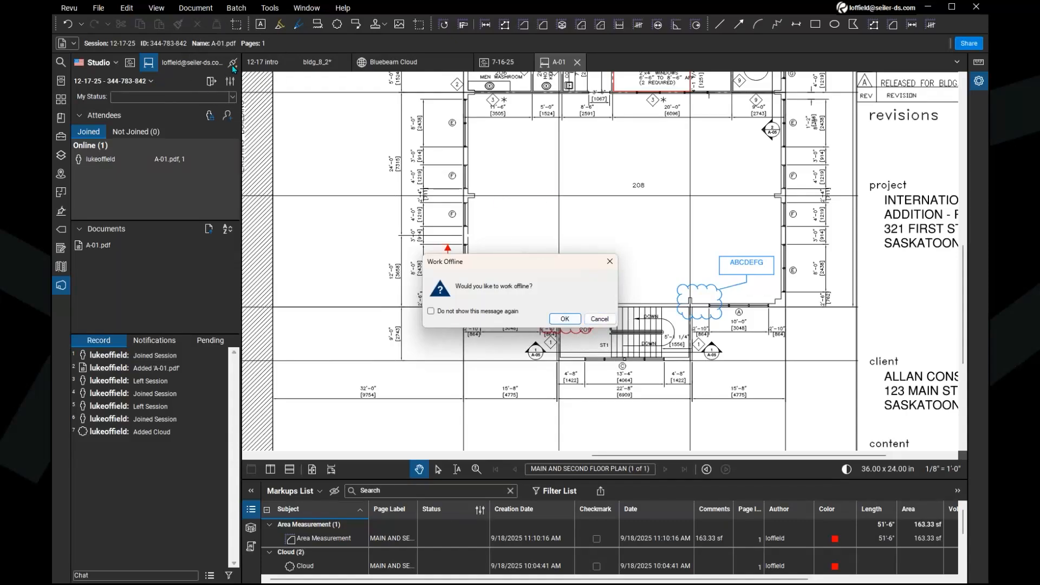
{"action": "left_click", "coordinate": [606, 321]}
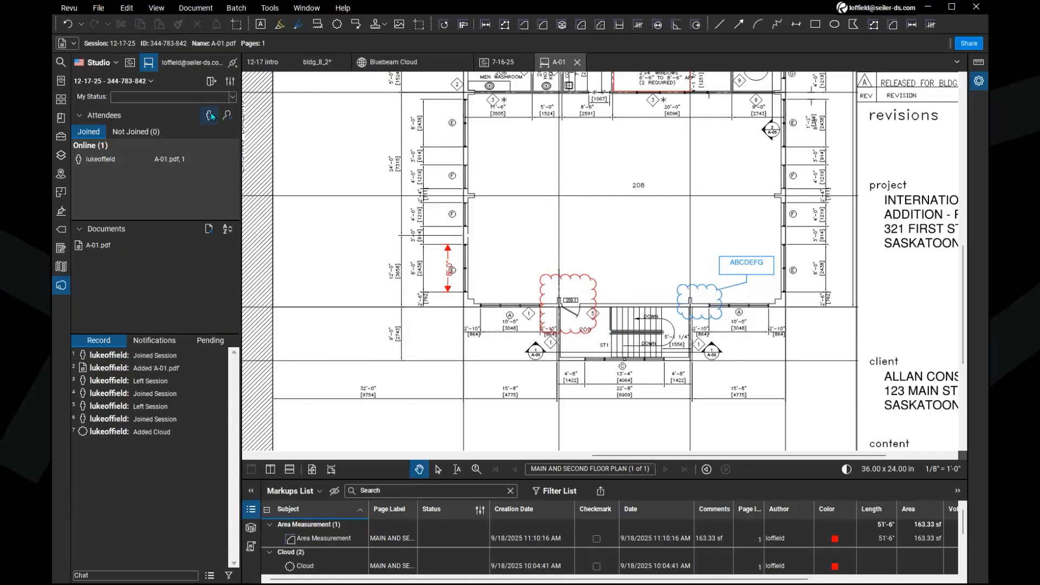
{"action": "scroll", "coordinate": [606, 250], "scroll_direction": "down", "scroll_amount": 3}
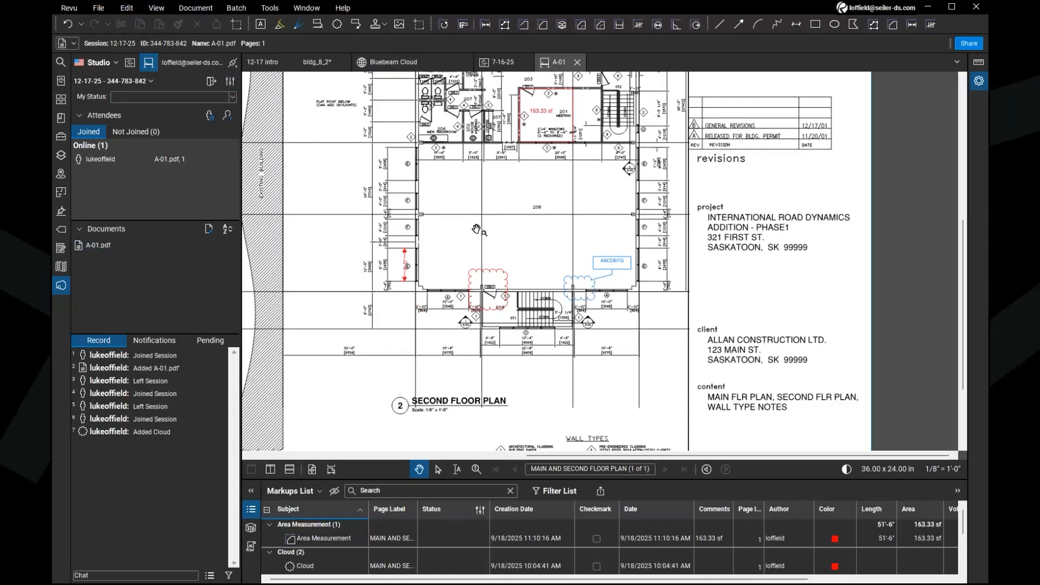
{"action": "scroll", "coordinate": [397, 354], "scroll_direction": "up", "scroll_amount": 5}
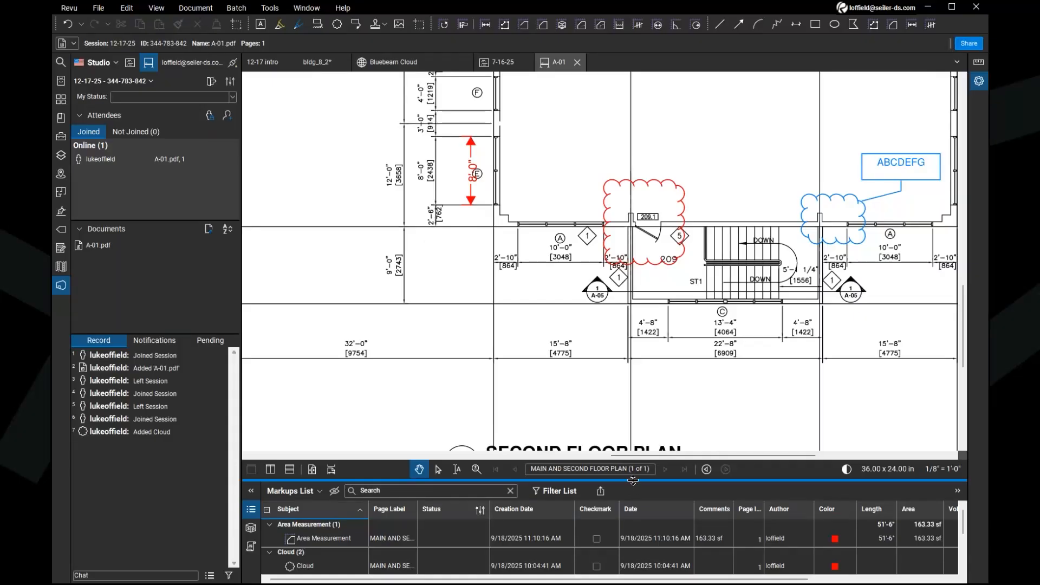
Enlarge the Markups List on A-01 to show more markups, and examine the Bluebeam Cloud start page and its web address.
{"action": "left_click_drag", "start_coordinate": [632, 480], "coordinate": [633, 424]}
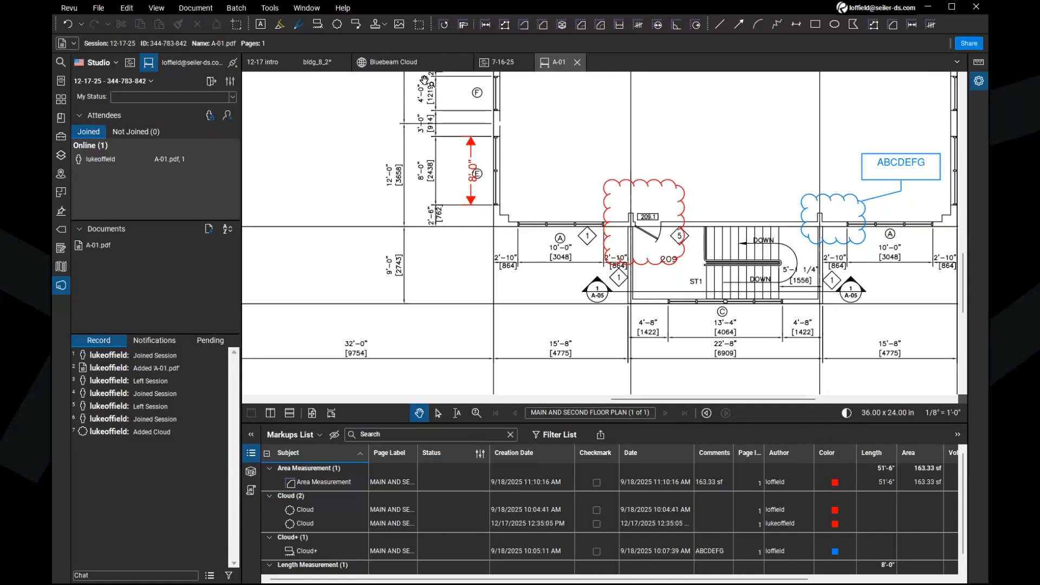
{"action": "left_click", "coordinate": [394, 61]}
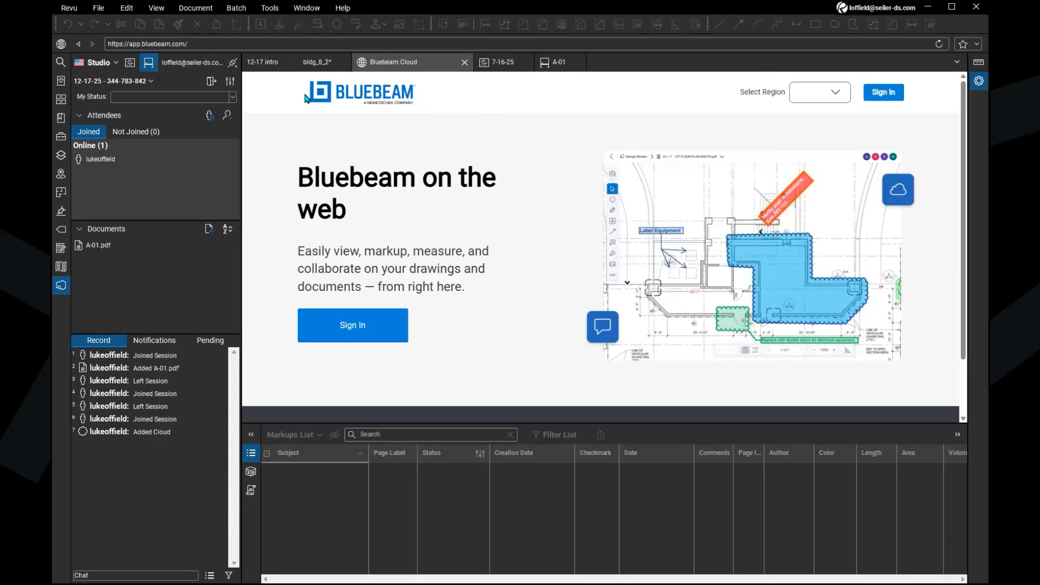
{"action": "left_click", "coordinate": [200, 44]}
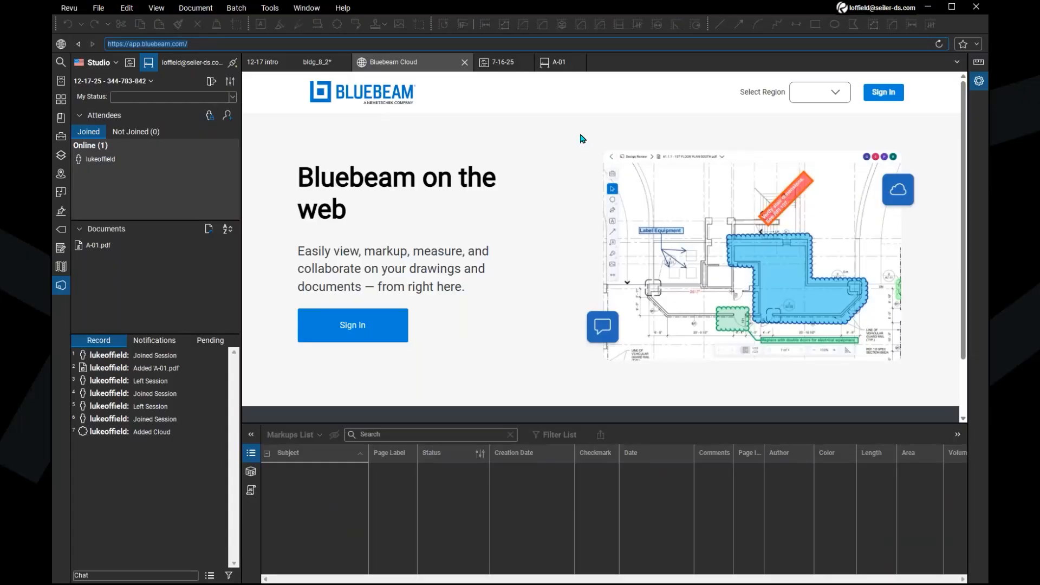
{"action": "left_click", "coordinate": [430, 69]}
{"action": "key", "text": "ctrl"}
{"action": "scroll", "coordinate": [561, 225], "scroll_direction": "down", "scroll_amount": 3}
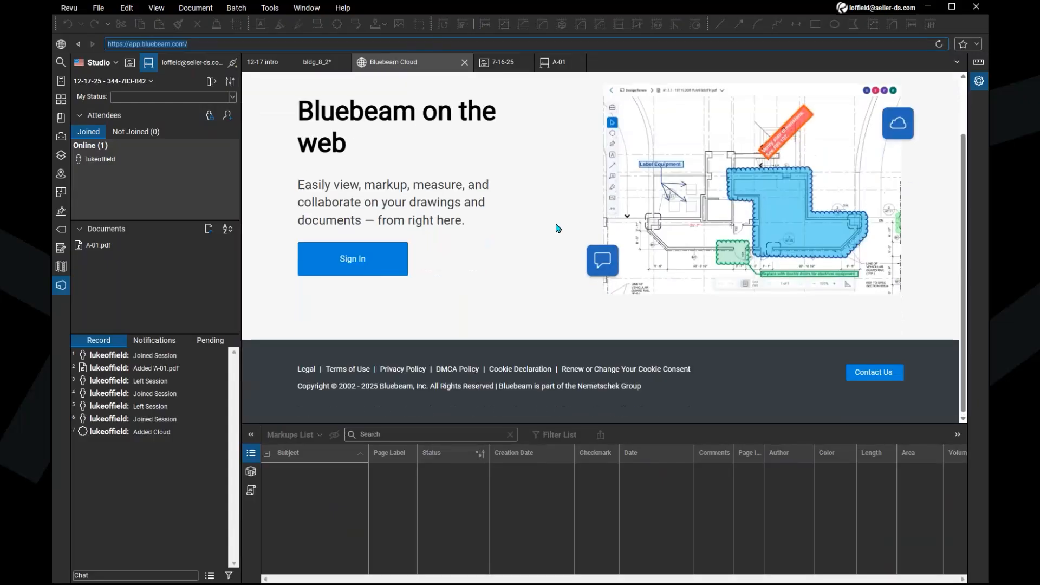
{"action": "scroll", "coordinate": [560, 224], "scroll_direction": "up", "scroll_amount": 3}
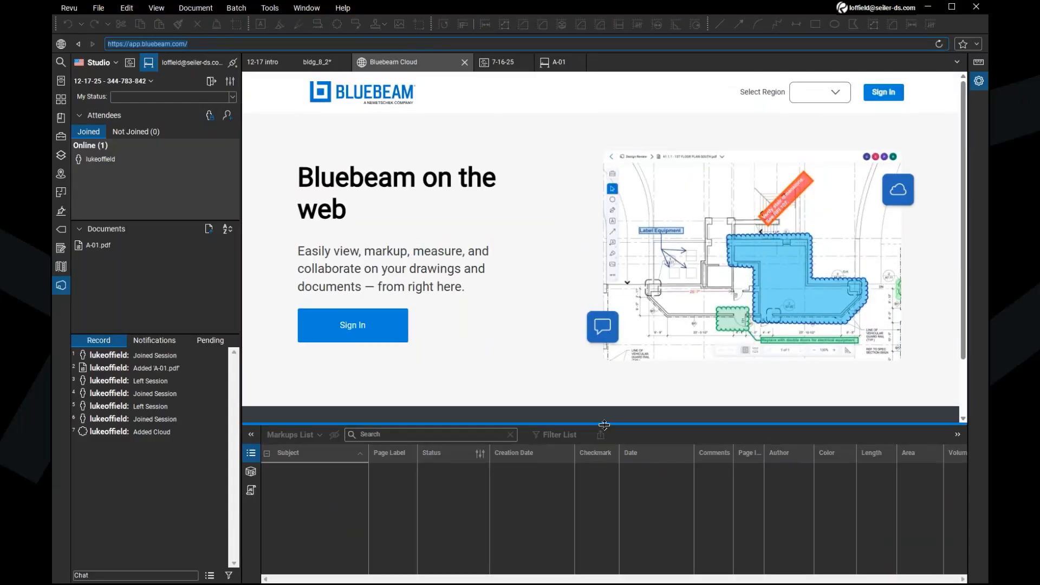
Shrink the Markups List and hide the Studio panel to enlarge the web page, and sign in to Bluebeam Cloud with the account password.
{"action": "left_click_drag", "start_coordinate": [604, 426], "coordinate": [598, 506]}
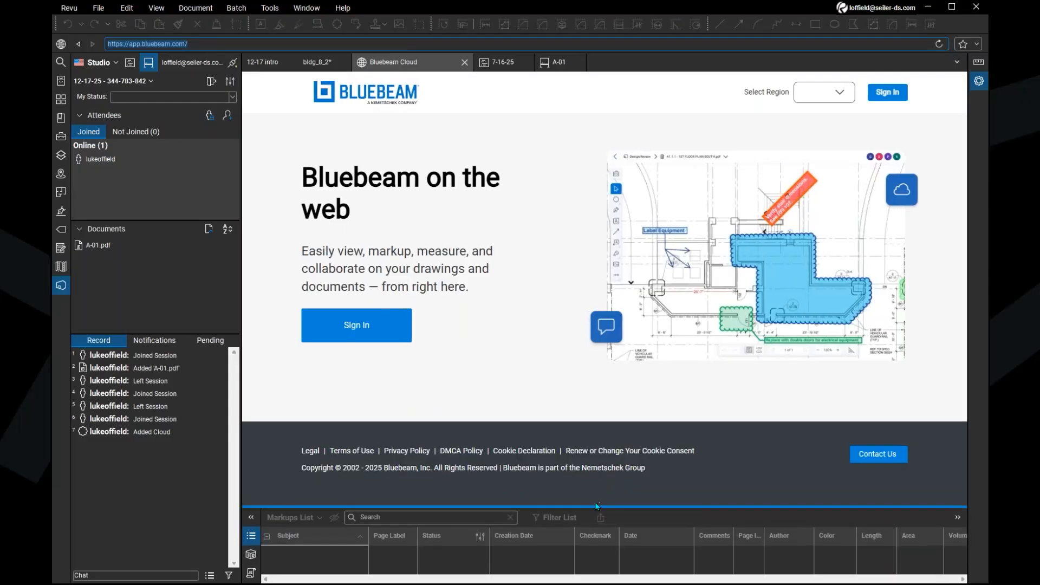
{"action": "left_click", "coordinate": [60, 286]}
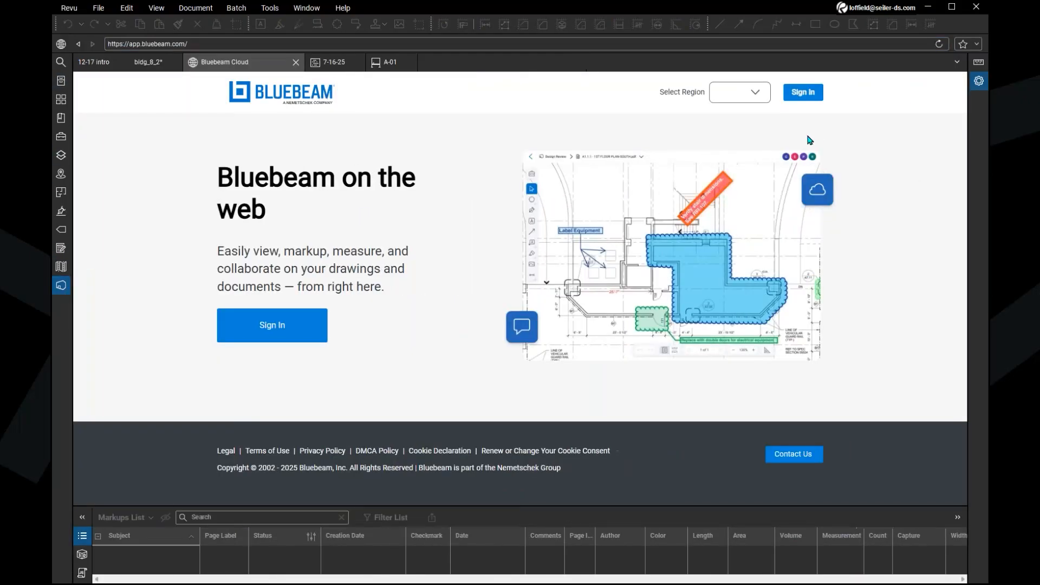
{"action": "left_click", "coordinate": [805, 99]}
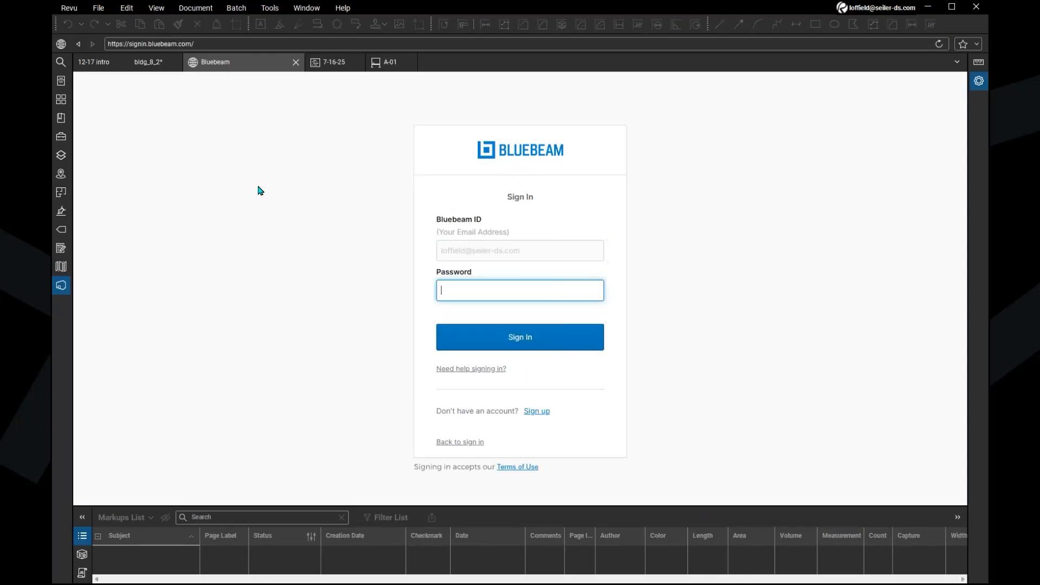
{"action": "type", "text": "•••••••••"}
{"action": "key", "text": "Return"}
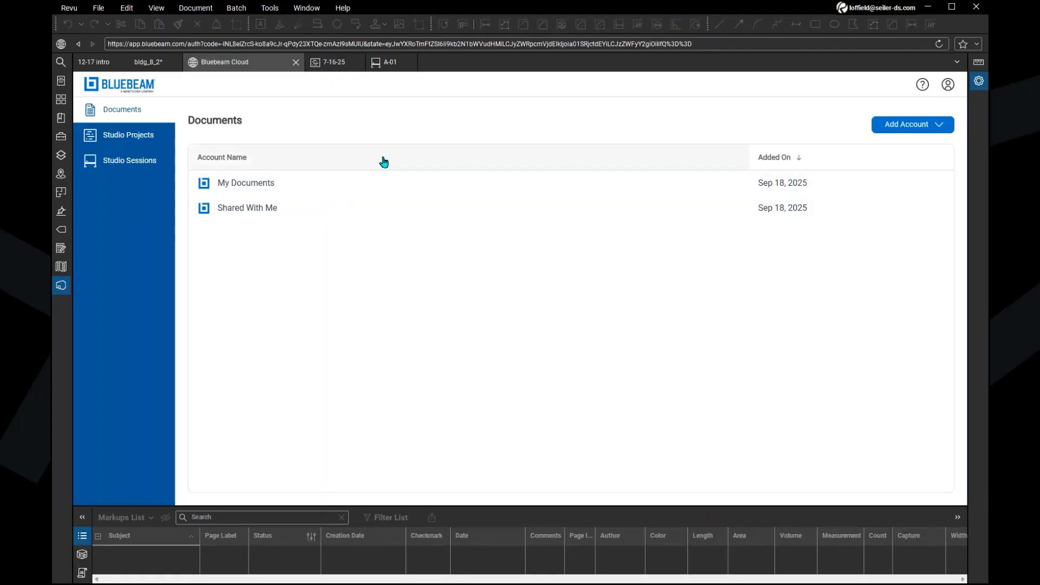
Open A-01.pdf from My Documents in Bluebeam Cloud and draw a red cloud over the upper middle of the Main Floor Plan.
{"action": "left_click", "coordinate": [238, 184]}
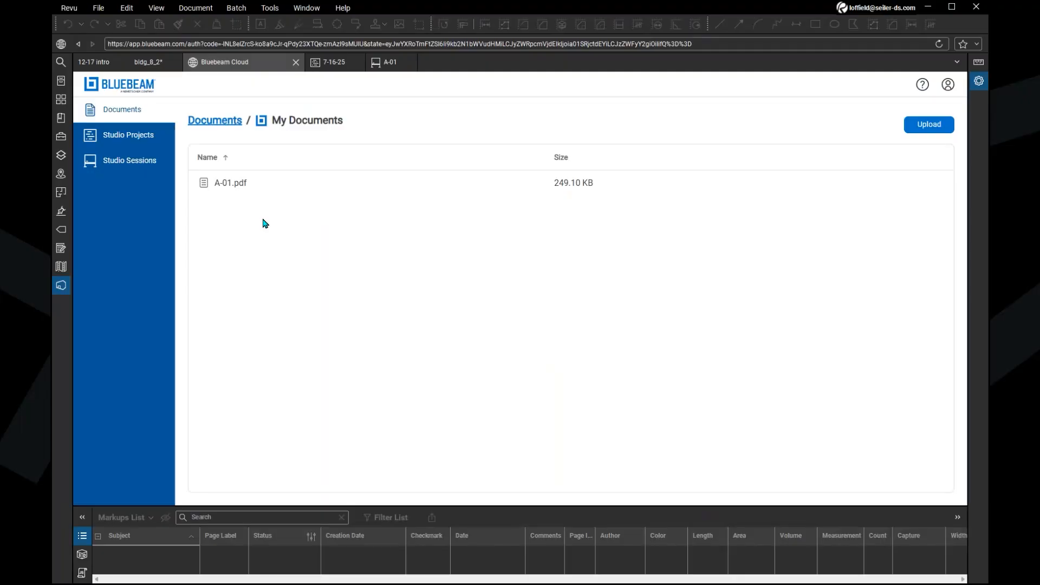
{"action": "left_click", "coordinate": [237, 184]}
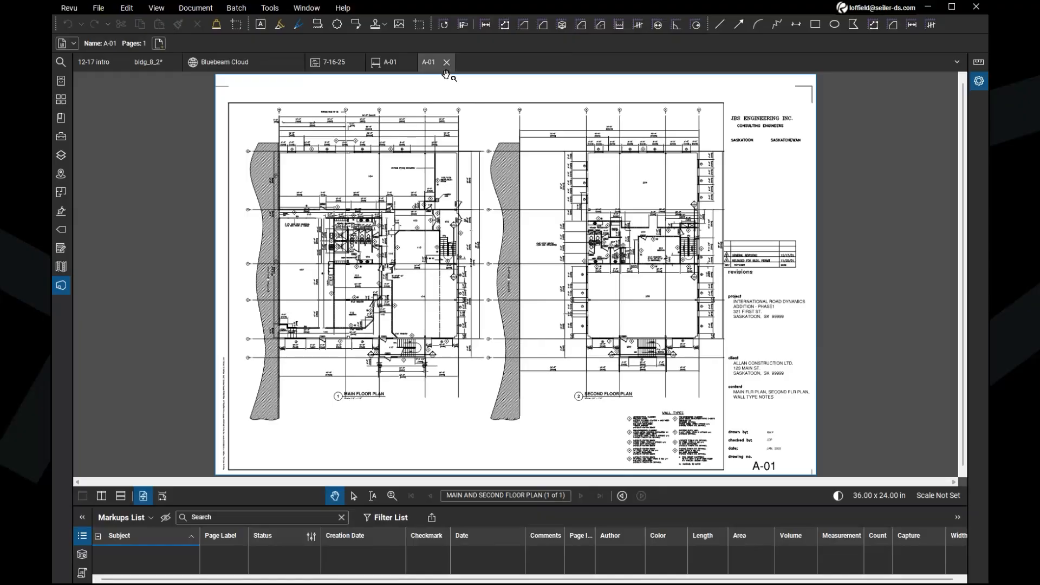
{"action": "left_click", "coordinate": [242, 62]}
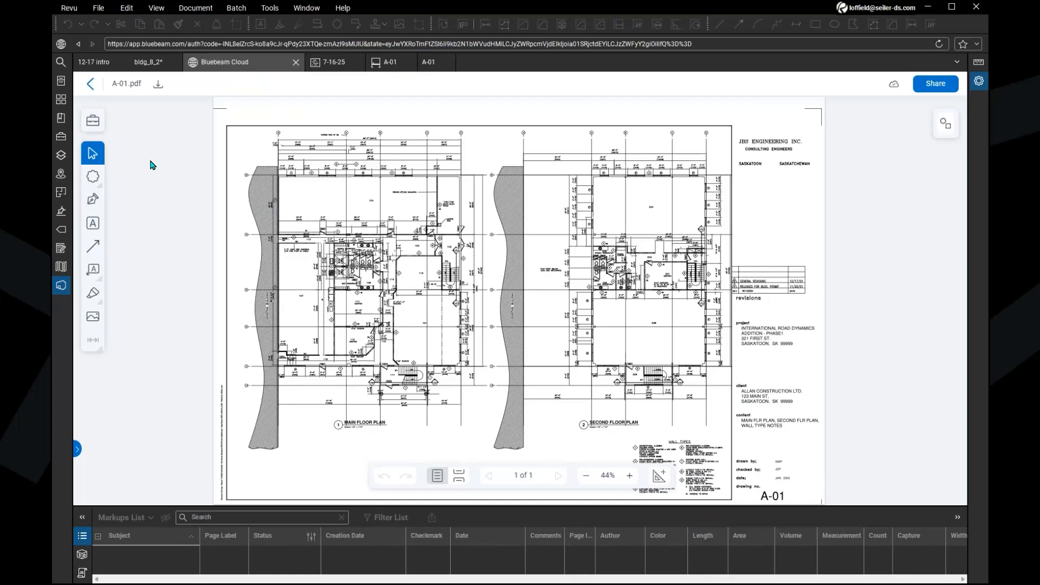
{"action": "left_click", "coordinate": [94, 180]}
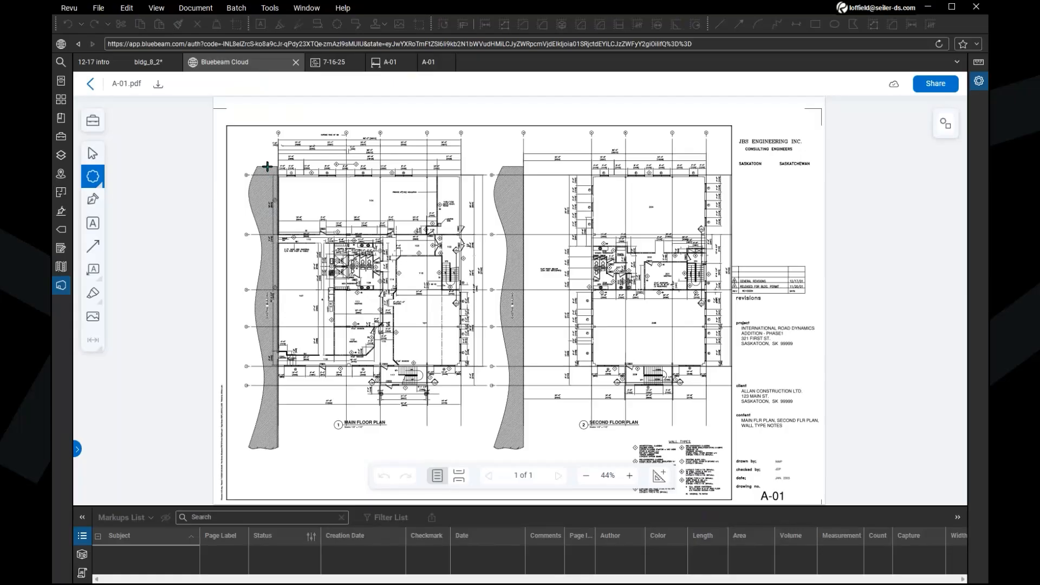
{"action": "left_click_drag", "start_coordinate": [322, 206], "coordinate": [389, 262]}
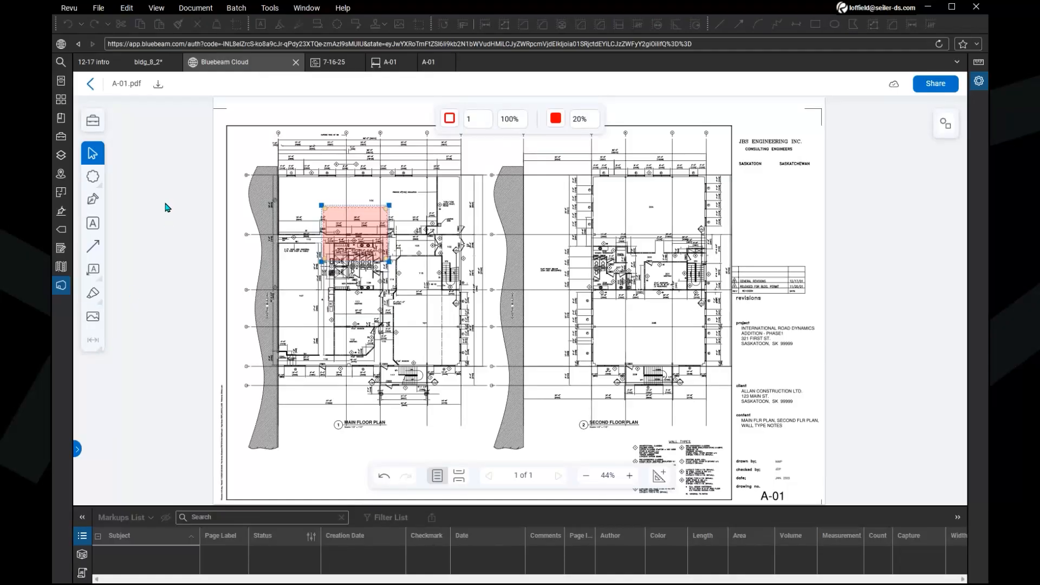
Examine the Company Standards X tool set in the cloud Tool Chest, and hide the Tool Chest again.
{"action": "left_click", "coordinate": [97, 127]}
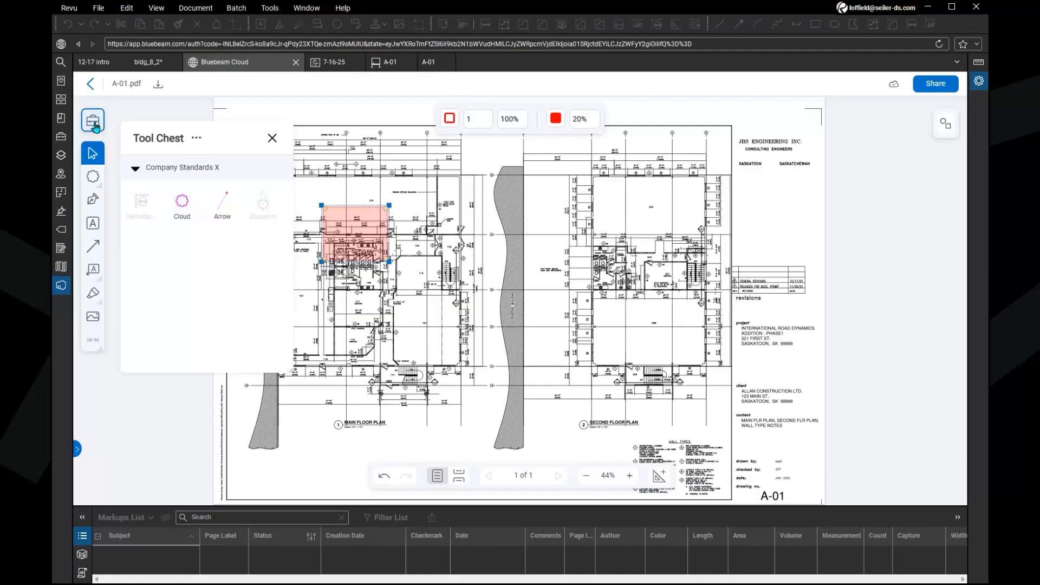
{"action": "left_click", "coordinate": [95, 127]}
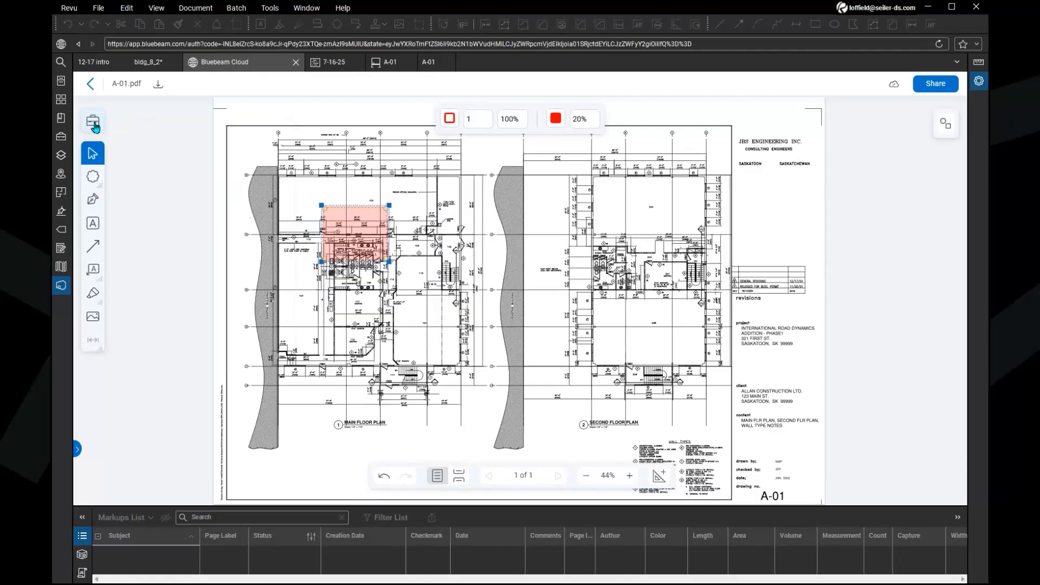
{"action": "left_click", "coordinate": [95, 127]}
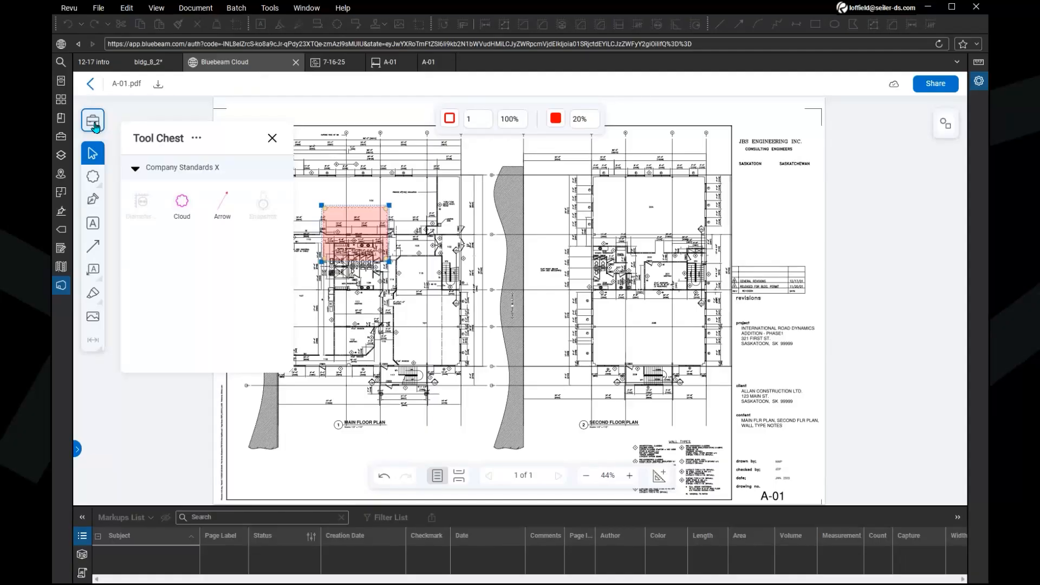
{"action": "left_click", "coordinate": [96, 127]}
{"action": "left_click", "coordinate": [96, 127]}
{"action": "left_click", "coordinate": [95, 127]}
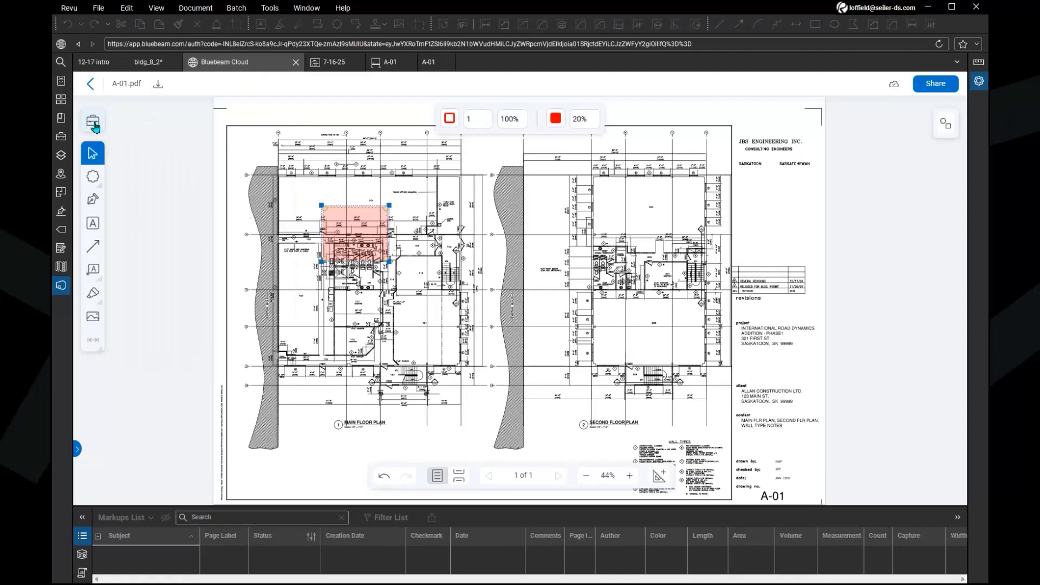
{"action": "left_click", "coordinate": [95, 126]}
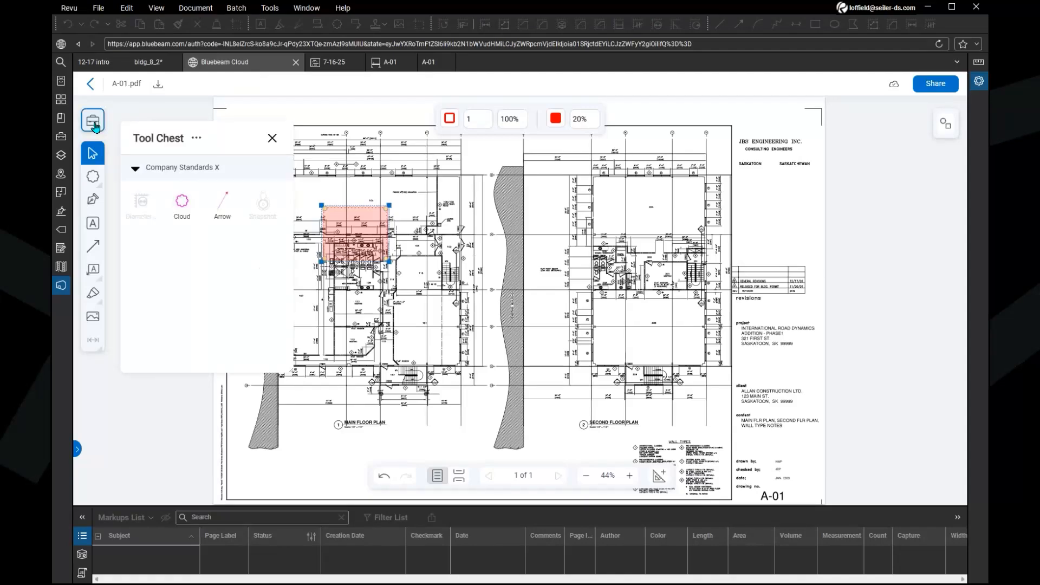
{"action": "left_click", "coordinate": [95, 127]}
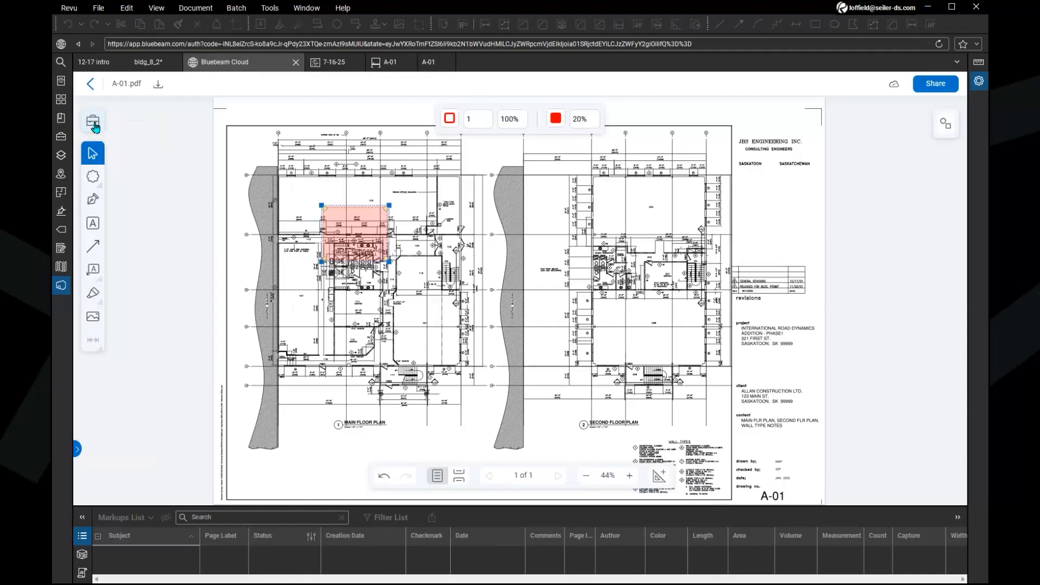
{"action": "left_click", "coordinate": [95, 126]}
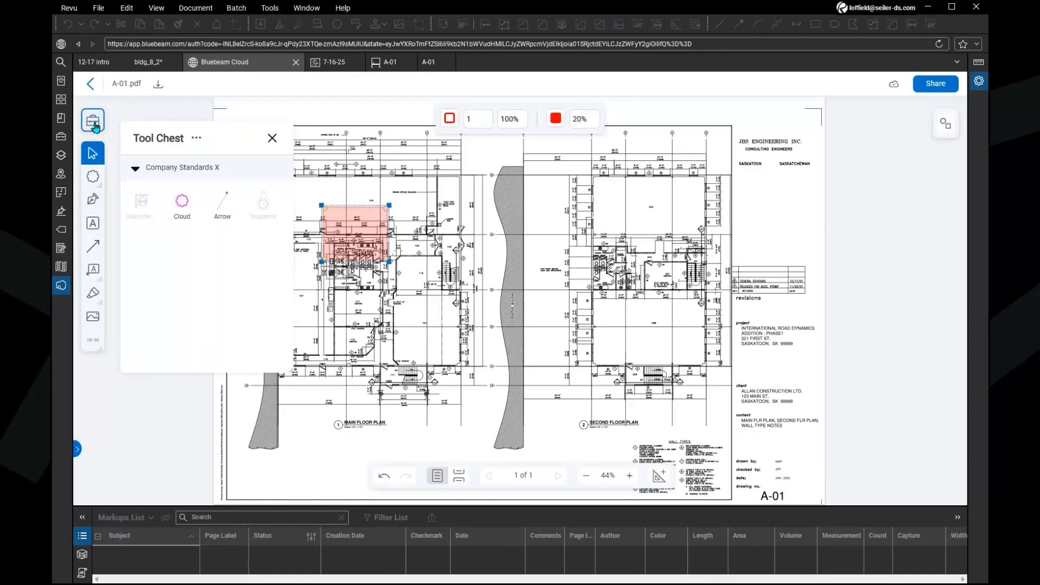
{"action": "left_click", "coordinate": [95, 127]}
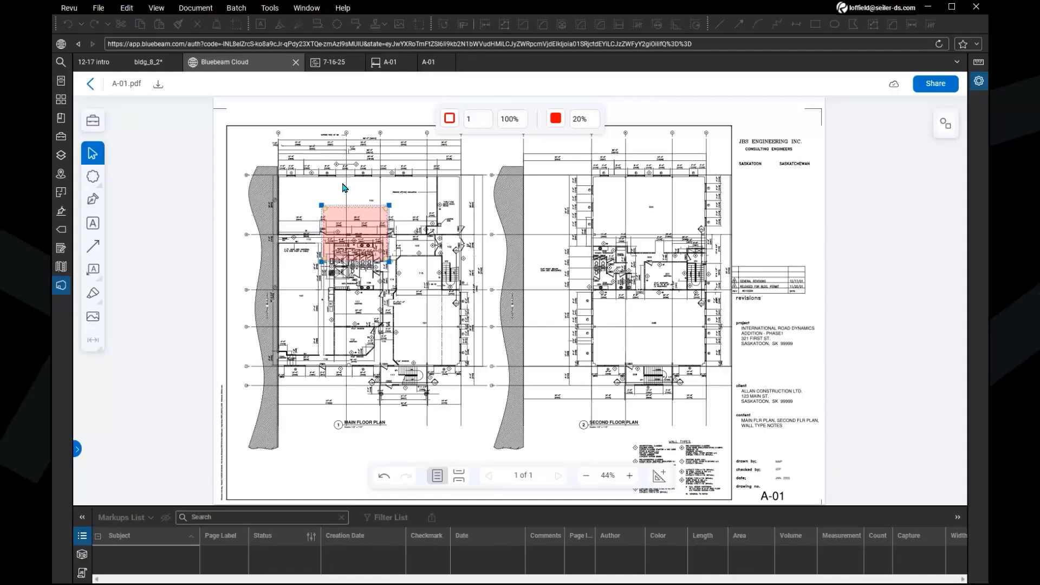
Leave the cloud drawing for My Documents, and view the lists of Studio Projects and Studio Sessions.
{"action": "left_click", "coordinate": [87, 86]}
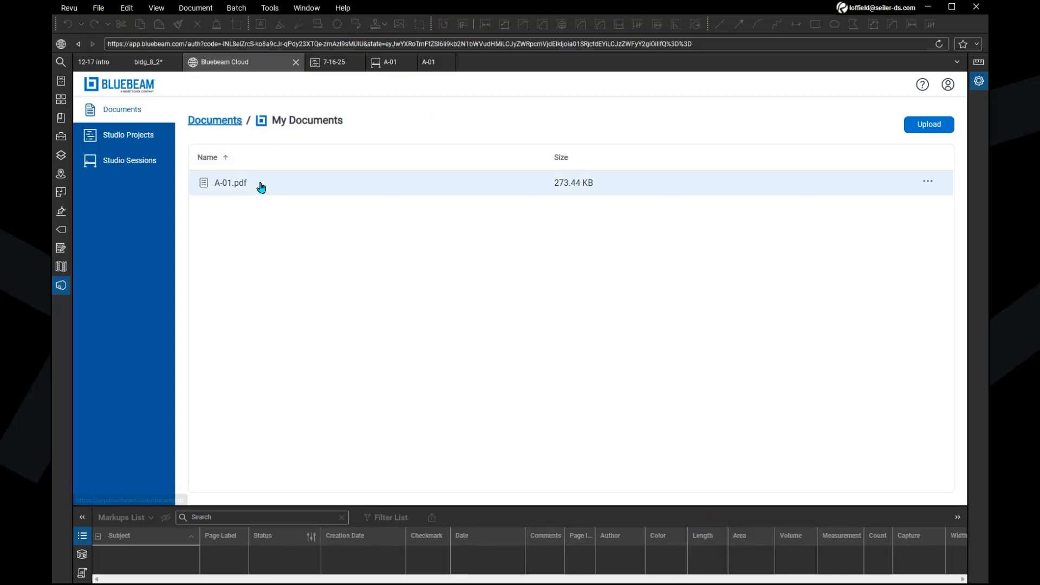
{"action": "key", "text": "ctrl"}
{"action": "key", "text": "ctrl"}
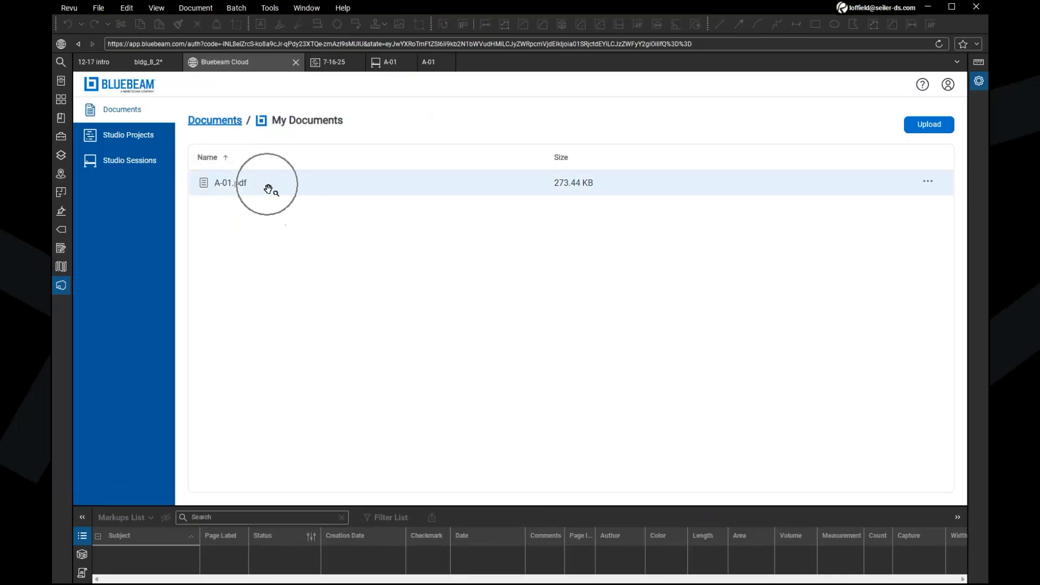
{"action": "key", "text": "ctrl"}
{"action": "left_click", "coordinate": [144, 145]}
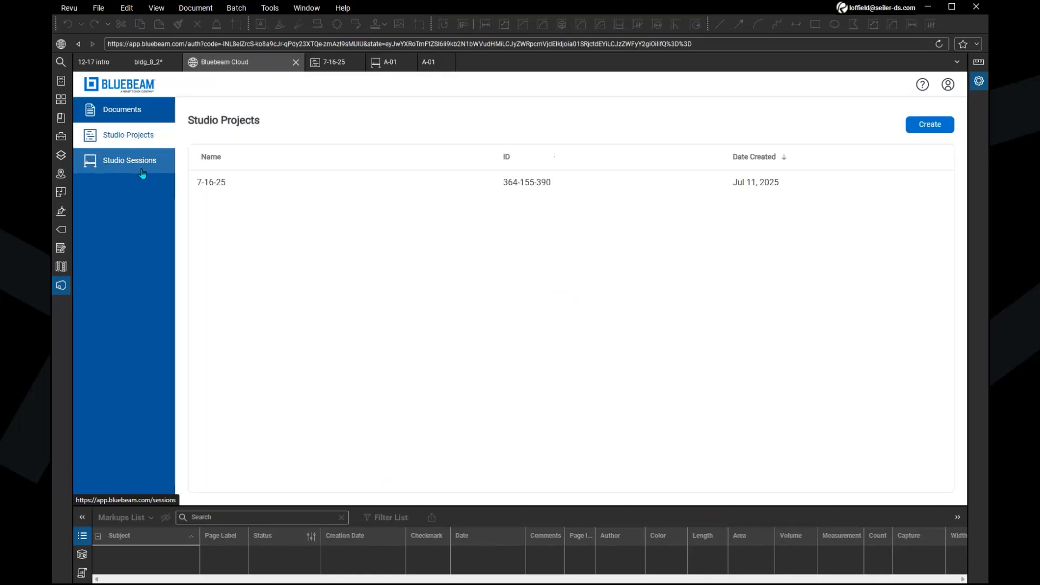
{"action": "left_click", "coordinate": [142, 172]}
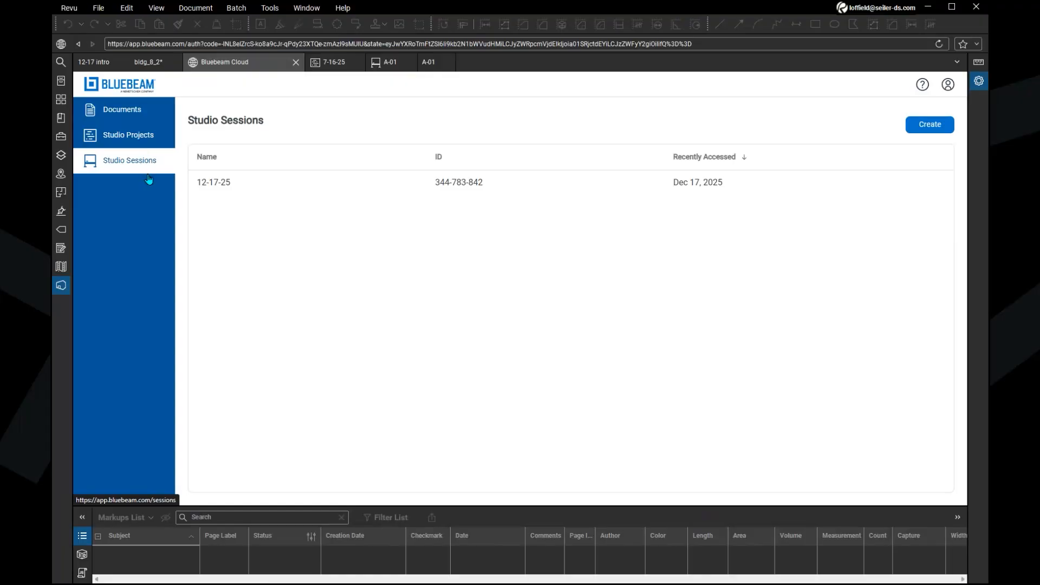
Open the 12-17-25 session in Bluebeam Cloud, dismiss the disconnection notice, and view the existing markups on A-01.pdf.
{"action": "left_click", "coordinate": [273, 191]}
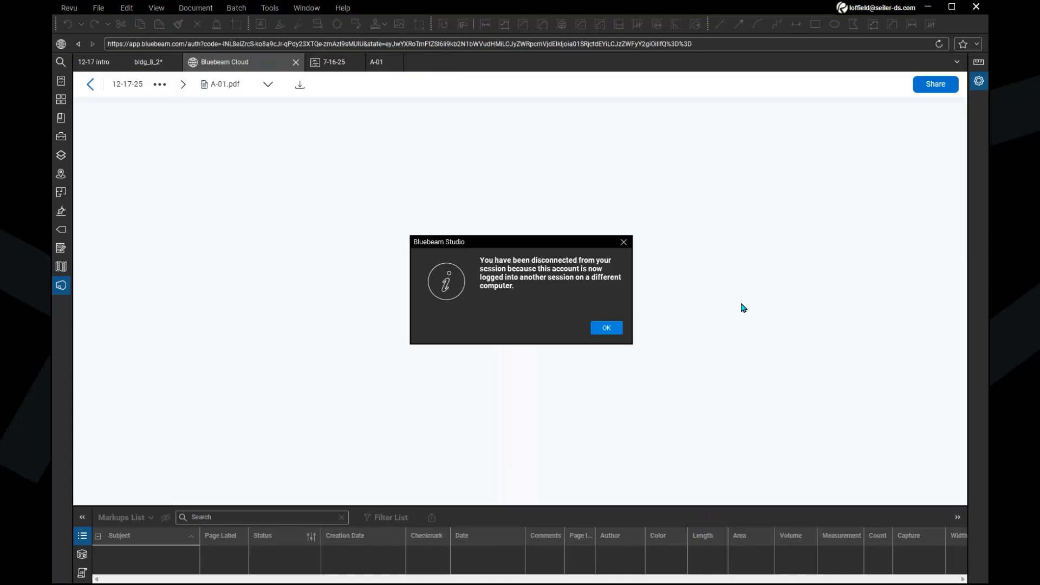
{"action": "left_click", "coordinate": [614, 328]}
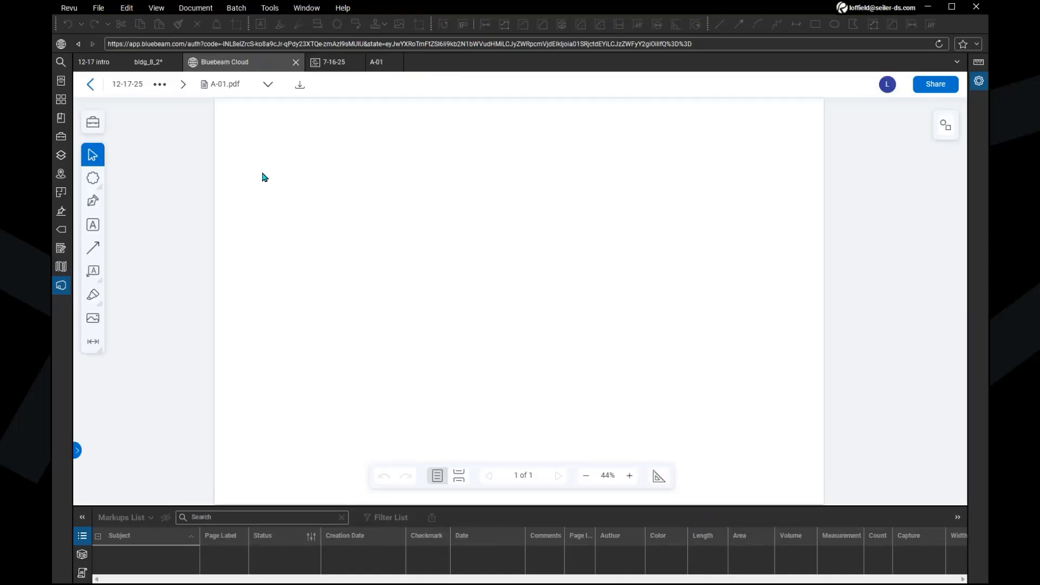
{"action": "left_click_drag", "start_coordinate": [640, 338], "coordinate": [596, 295]}
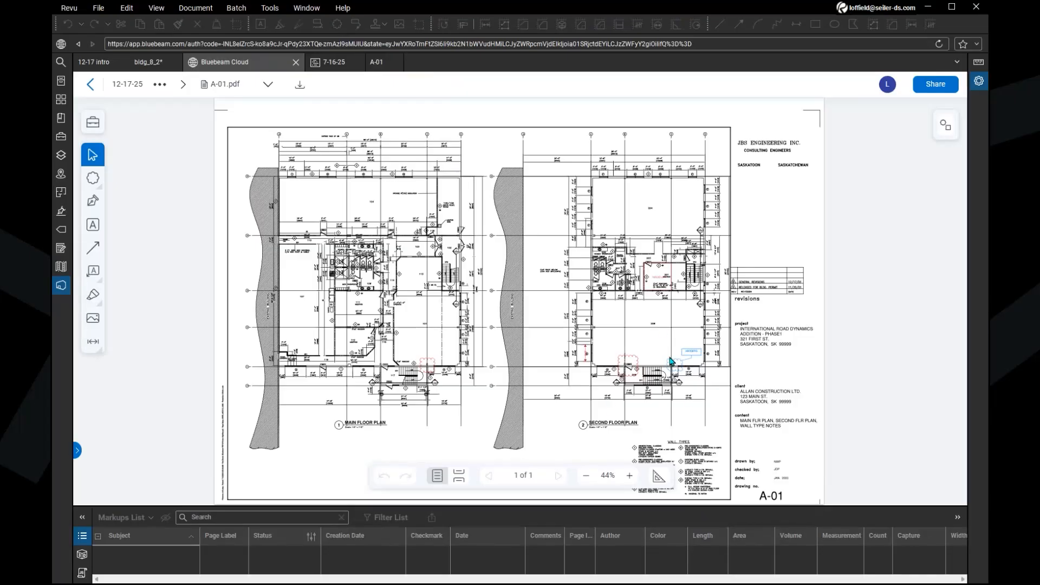
{"action": "key", "text": "ctrl"}
Compare with the remaining A-01 document in Revu, and check the joined Studio sessions before hiding their list.
{"action": "left_click", "coordinate": [348, 64]}
{"action": "left_click", "coordinate": [378, 64]}
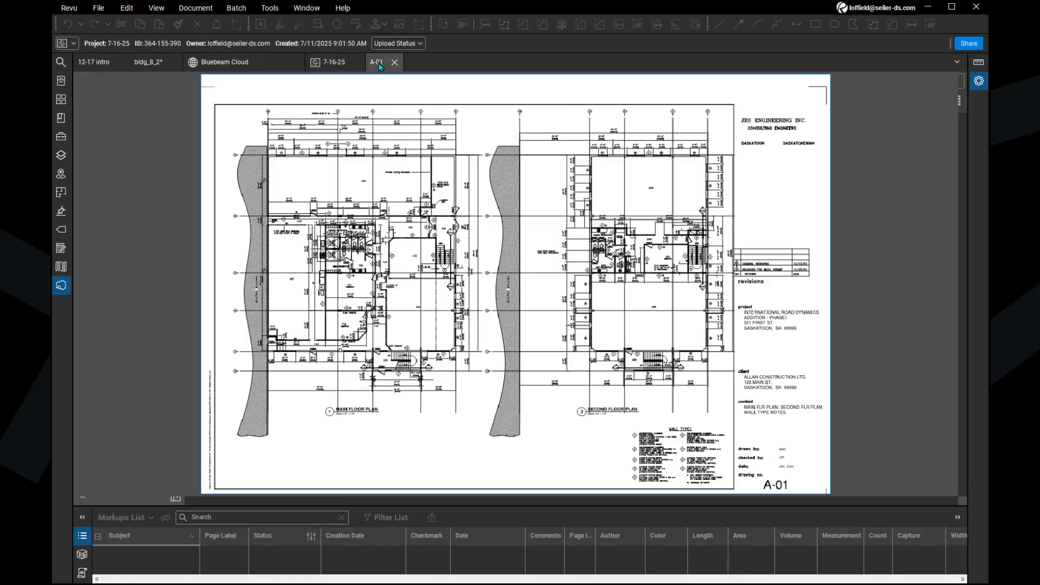
{"action": "left_click", "coordinate": [62, 286]}
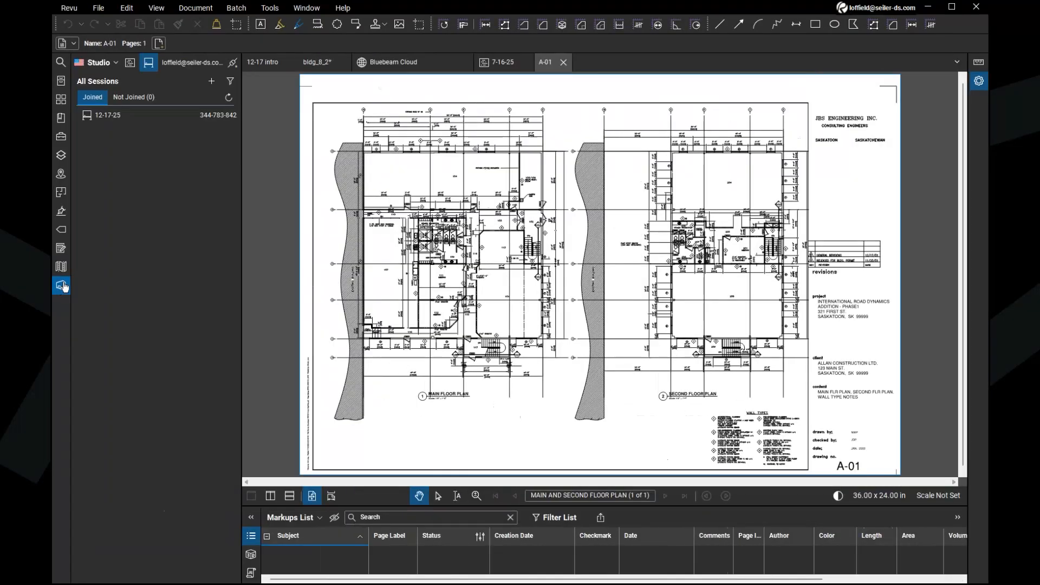
{"action": "left_click", "coordinate": [63, 287]}
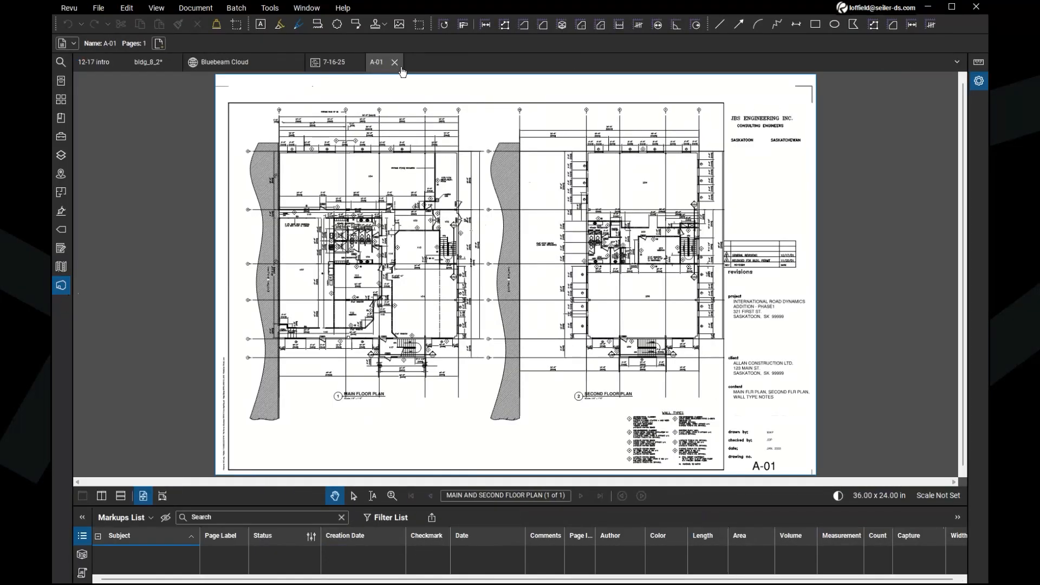
Return to the 12-17-25 session in Bluebeam Cloud, leave its drawing, and view the Studio Projects list.
{"action": "left_click", "coordinate": [254, 61]}
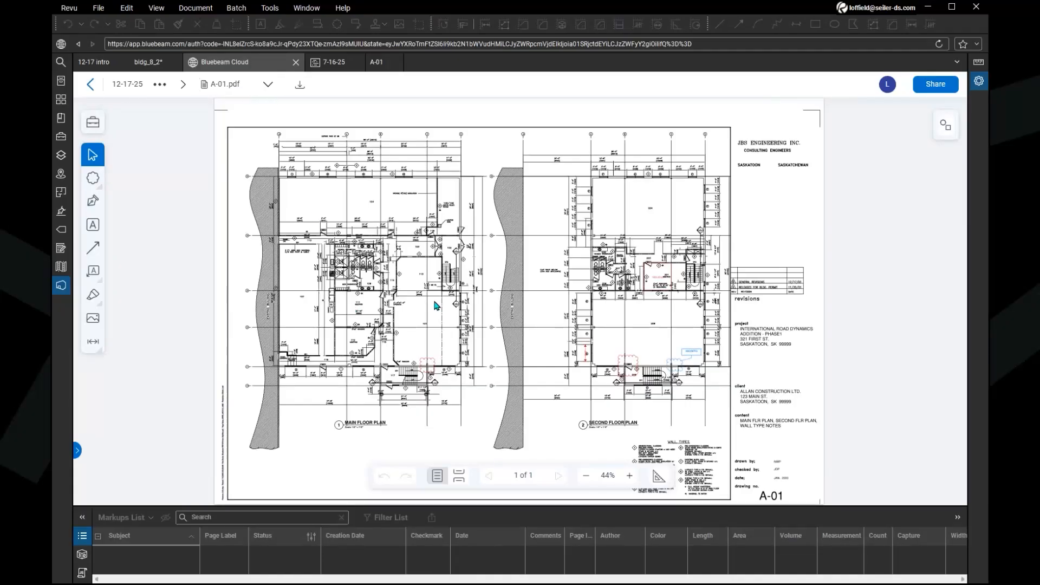
{"action": "left_click", "coordinate": [91, 84]}
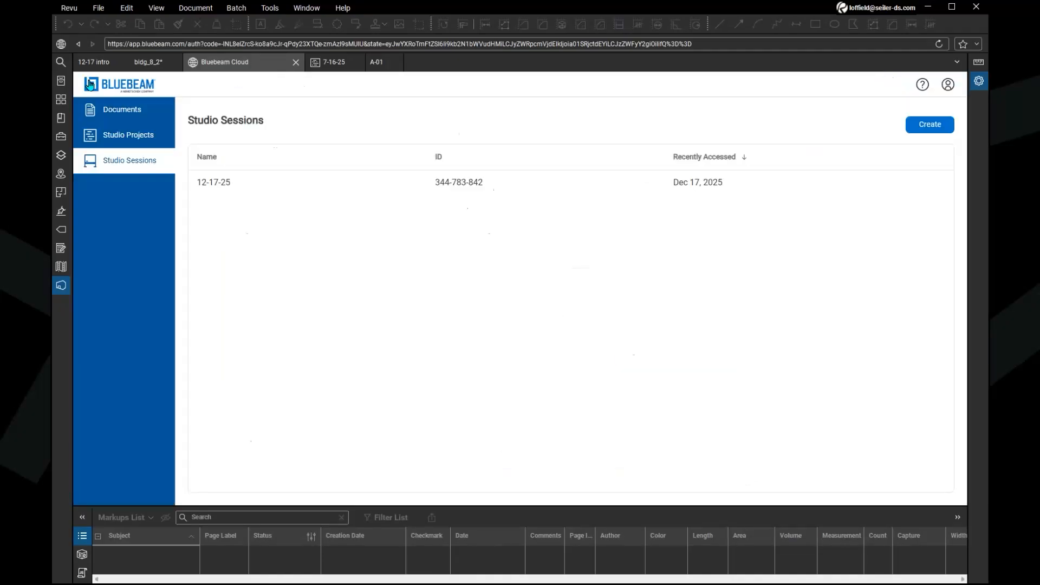
{"action": "left_click", "coordinate": [128, 138]}
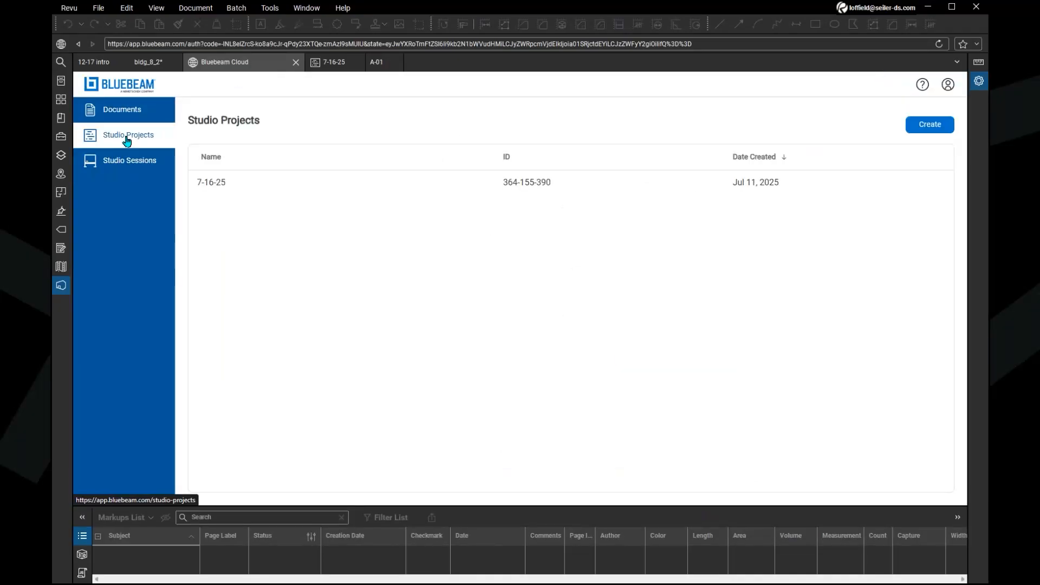
Open the 7-16-25 project in Bluebeam Cloud, view its Related Files folder, and return to the Studio Projects list.
{"action": "left_click", "coordinate": [234, 193]}
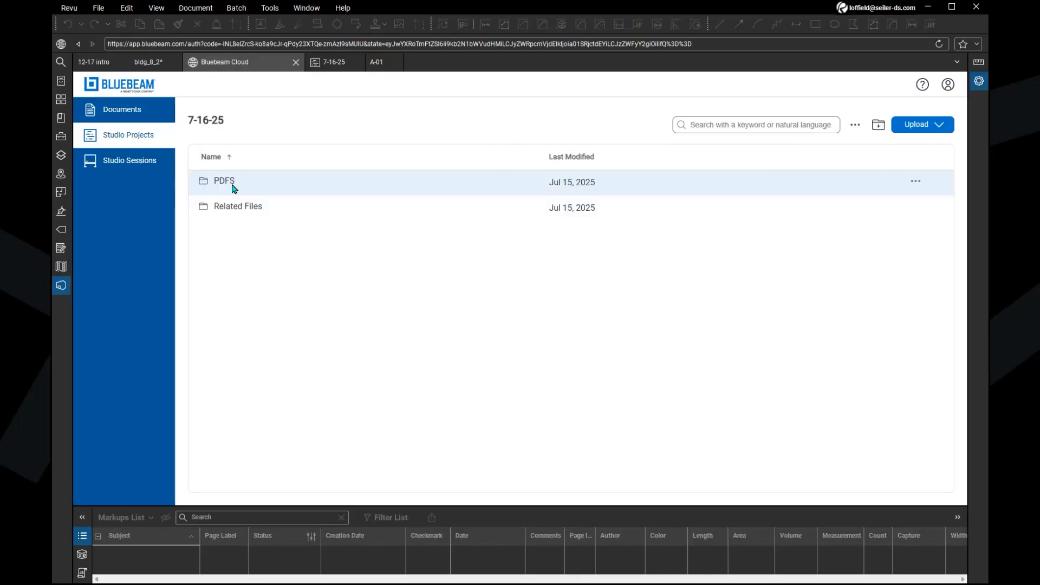
{"action": "left_click", "coordinate": [282, 209]}
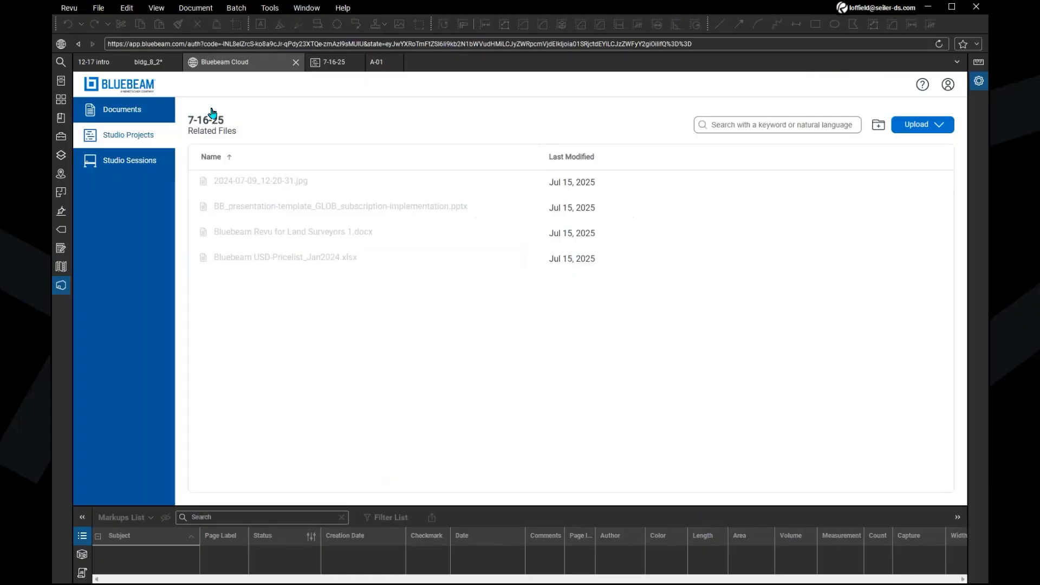
{"action": "left_click", "coordinate": [147, 136]}
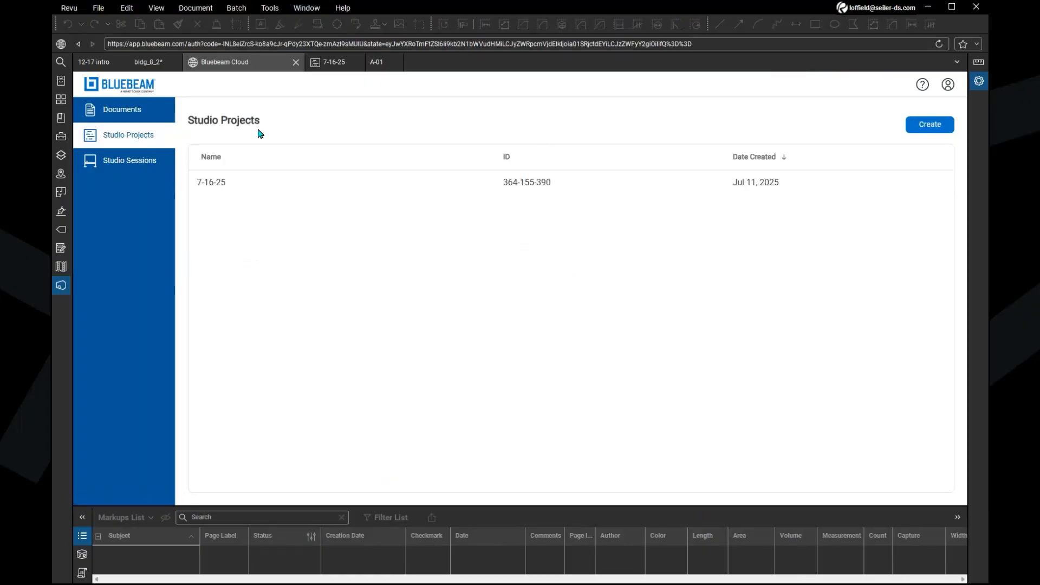
View A-01.pdf from the PDFS folder of the 7-16-25 project, and return to the folder's file list.
{"action": "left_click", "coordinate": [222, 187]}
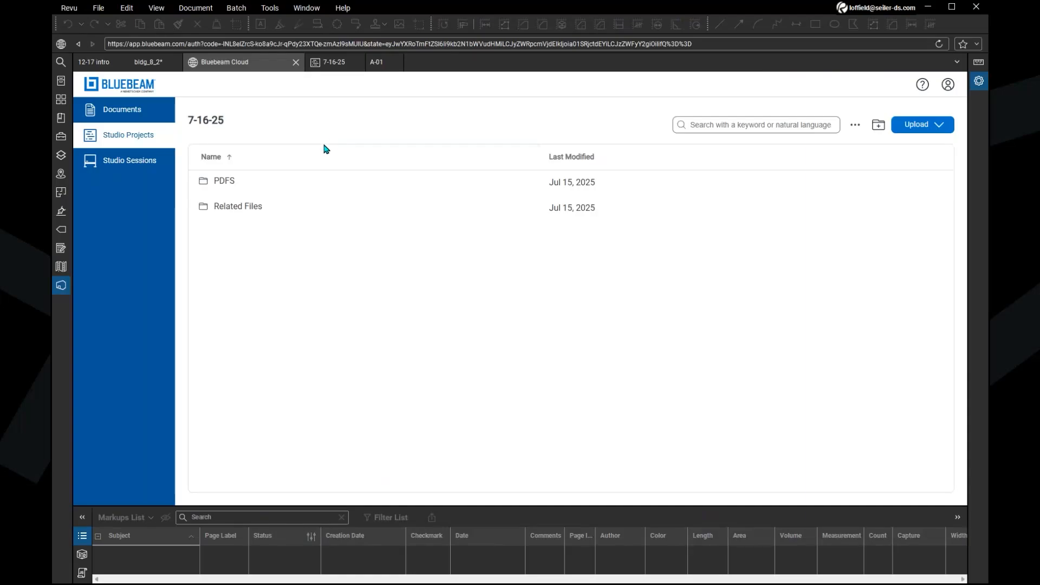
{"action": "left_click", "coordinate": [251, 184]}
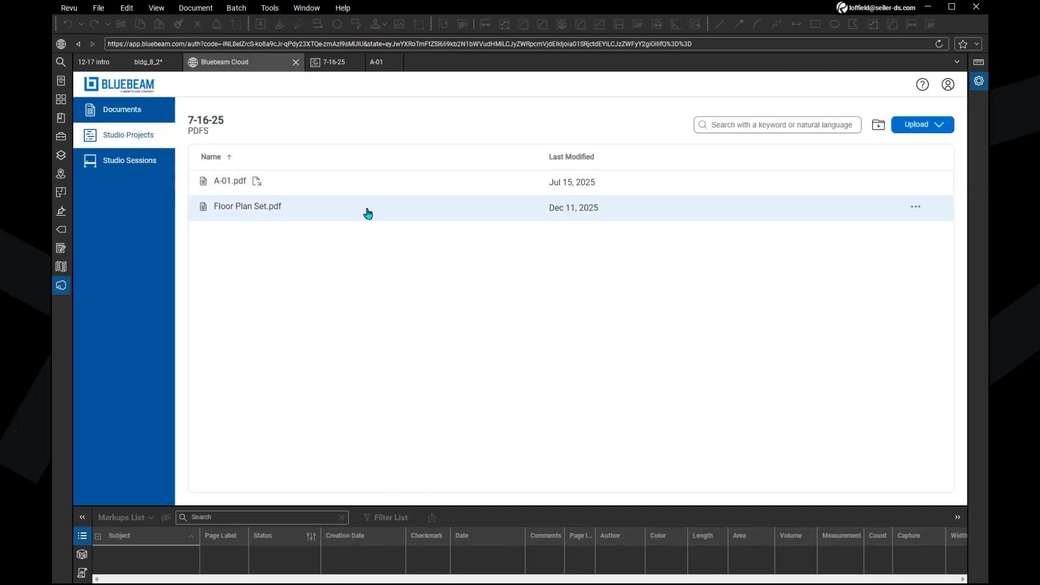
{"action": "left_click", "coordinate": [237, 189]}
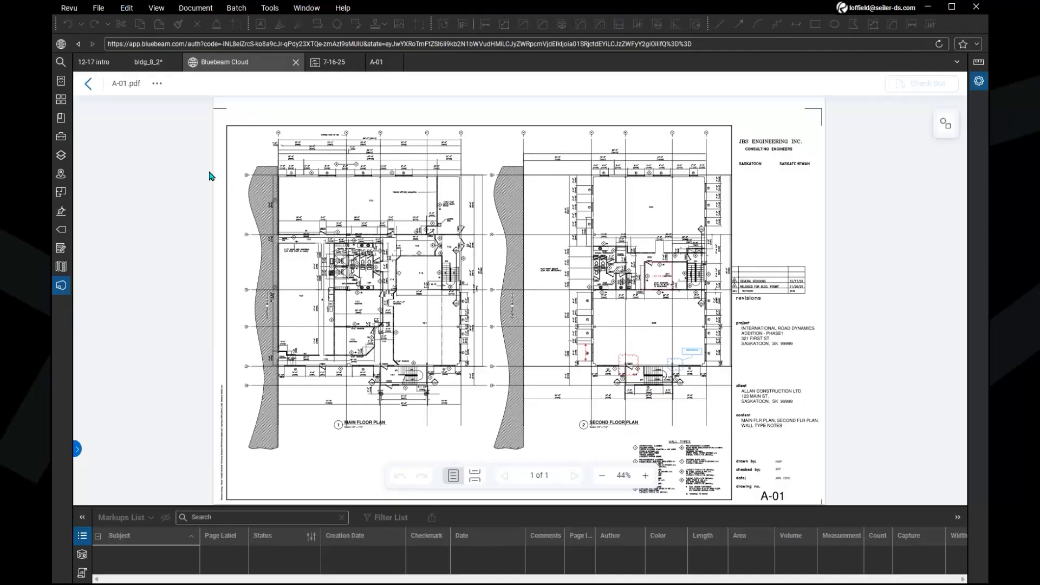
{"action": "left_click", "coordinate": [87, 84]}
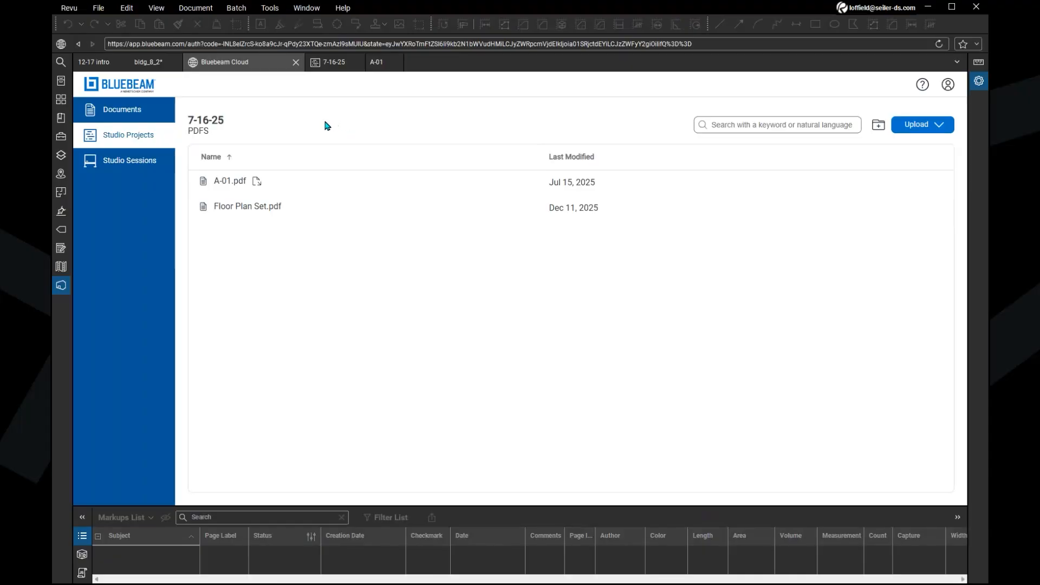
Review the Documents, Studio Projects and Studio Sessions lists in Bluebeam Cloud, ending on Studio Sessions.
{"action": "left_click", "coordinate": [142, 111]}
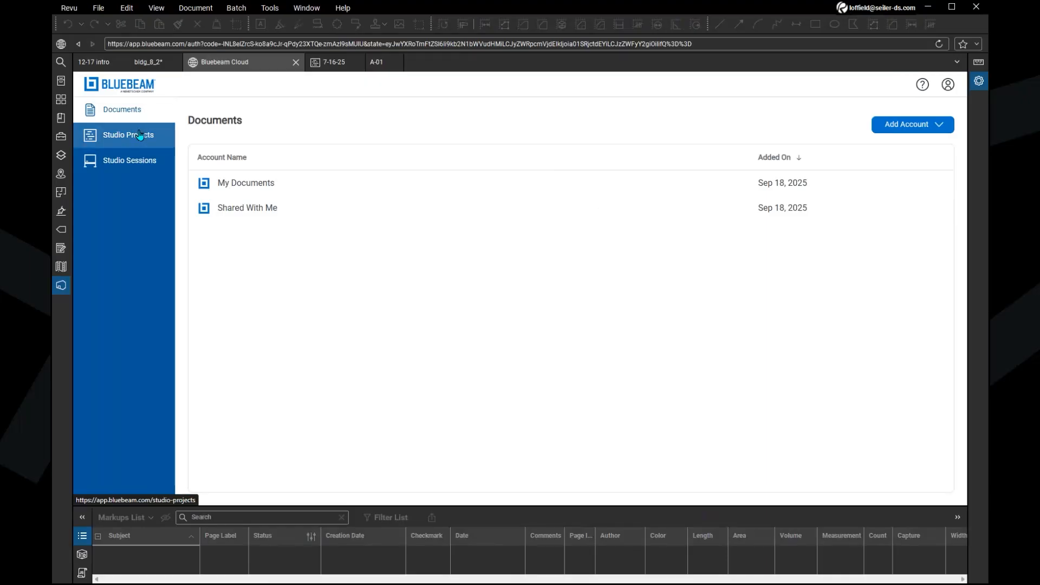
{"action": "left_click", "coordinate": [140, 135]}
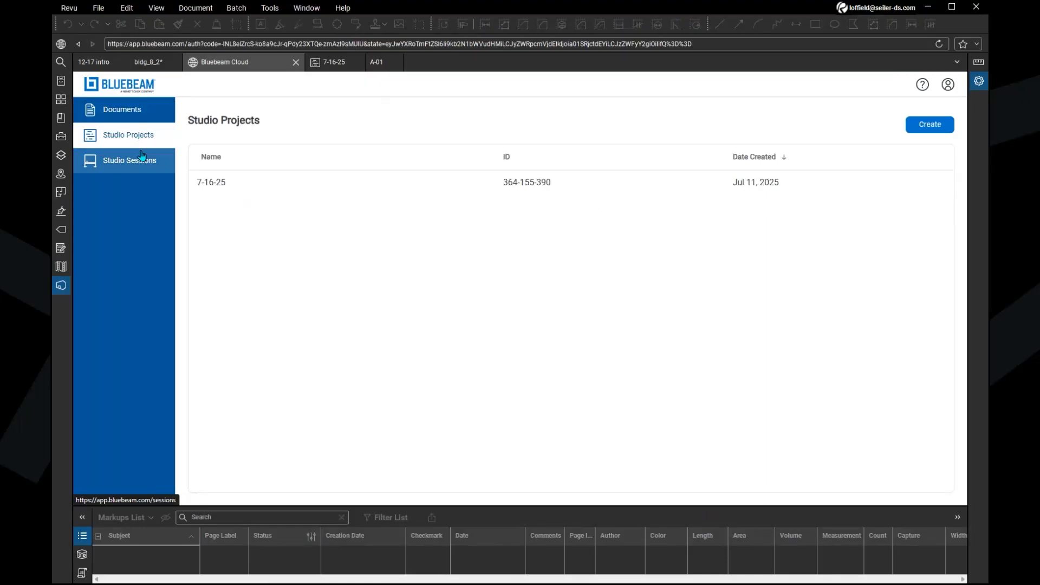
{"action": "left_click", "coordinate": [145, 162]}
{"action": "left_click", "coordinate": [155, 120]}
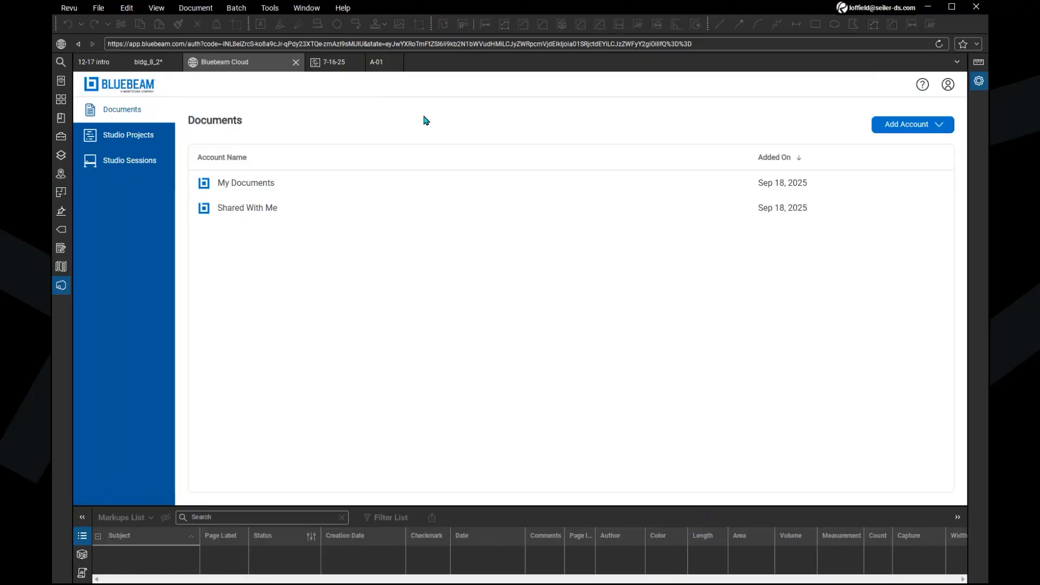
{"action": "left_click", "coordinate": [141, 165]}
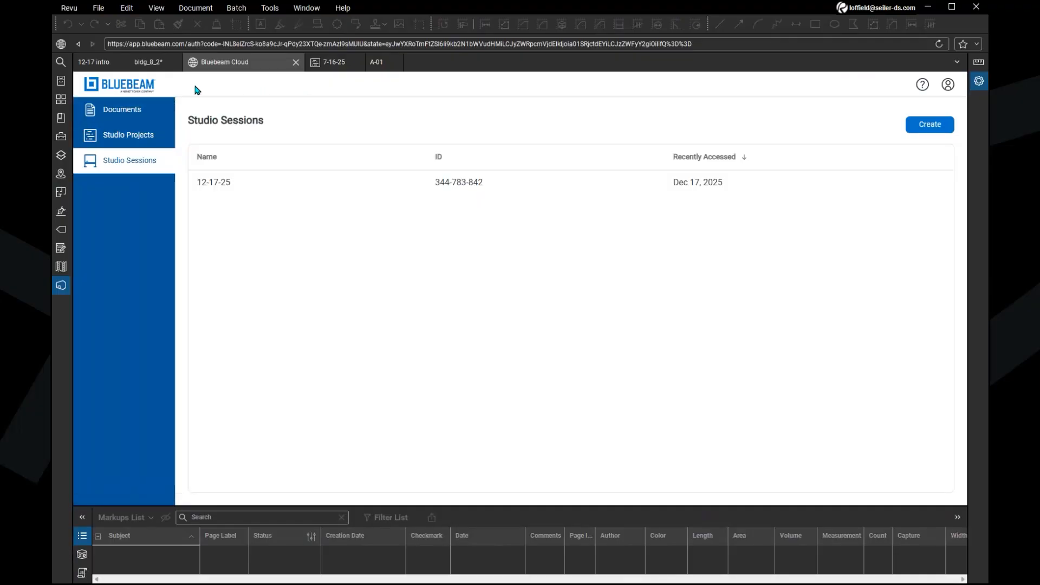
Switch to the 7-16-25 Studio Project in Revu and examine the files in its PDFS folder.
{"action": "left_click", "coordinate": [327, 62]}
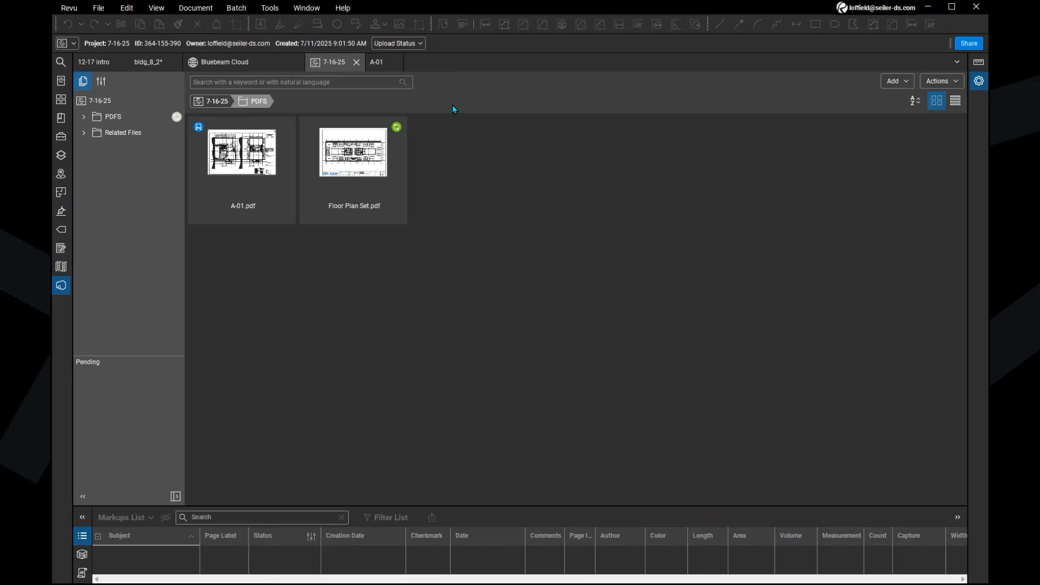
{"action": "left_click", "coordinate": [335, 203]}
{"action": "left_click", "coordinate": [140, 105]}
{"action": "left_click", "coordinate": [143, 108]}
{"action": "left_click", "coordinate": [378, 134]}
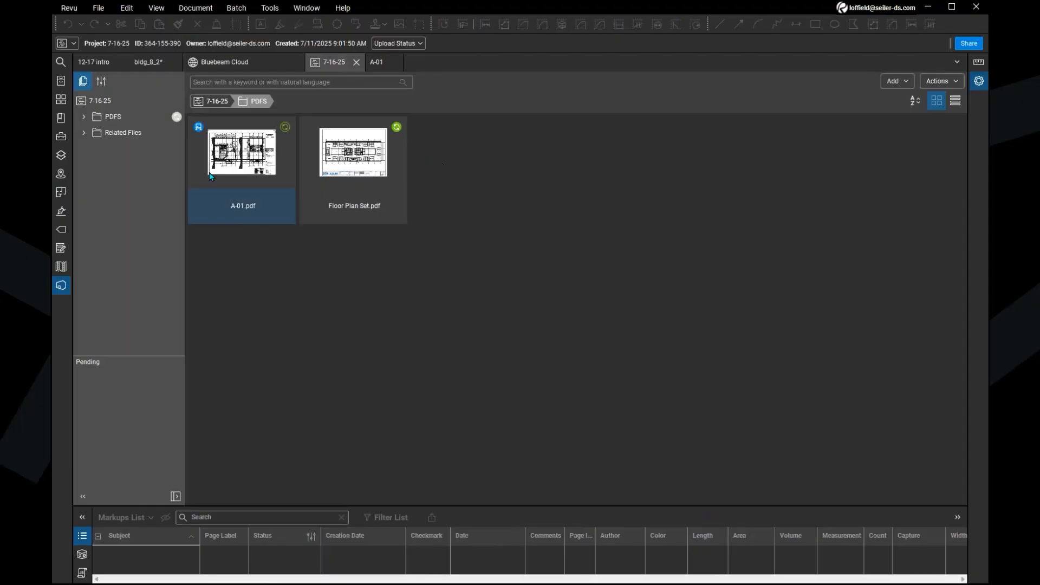
{"action": "key", "text": "ctrl"}
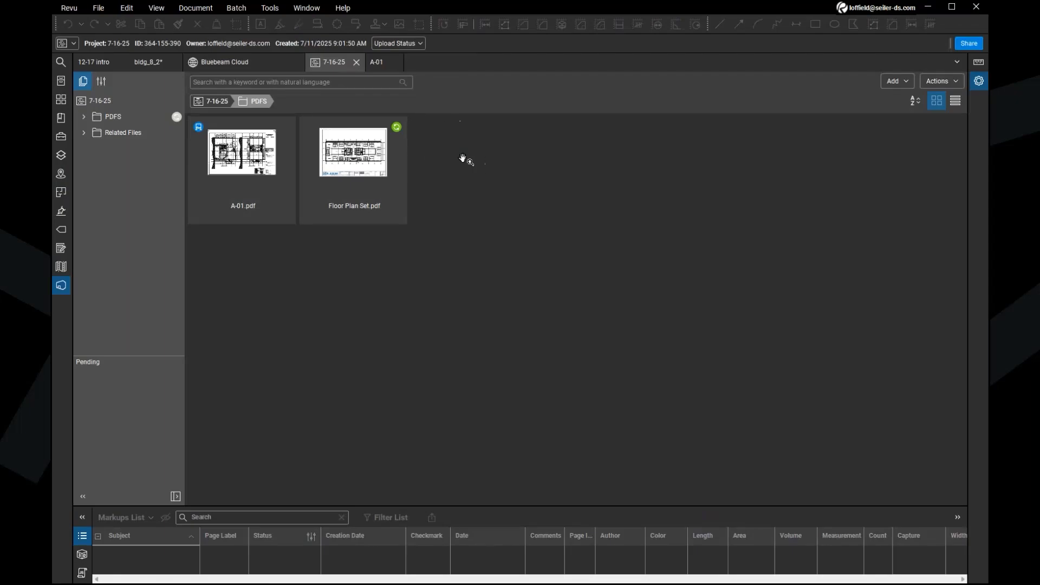
{"action": "key", "text": "ctrl"}
{"action": "left_click", "coordinate": [386, 215]}
Open Revu's Keyboard Shortcuts Guide from the help resources.
{"action": "left_click", "coordinate": [333, 11]}
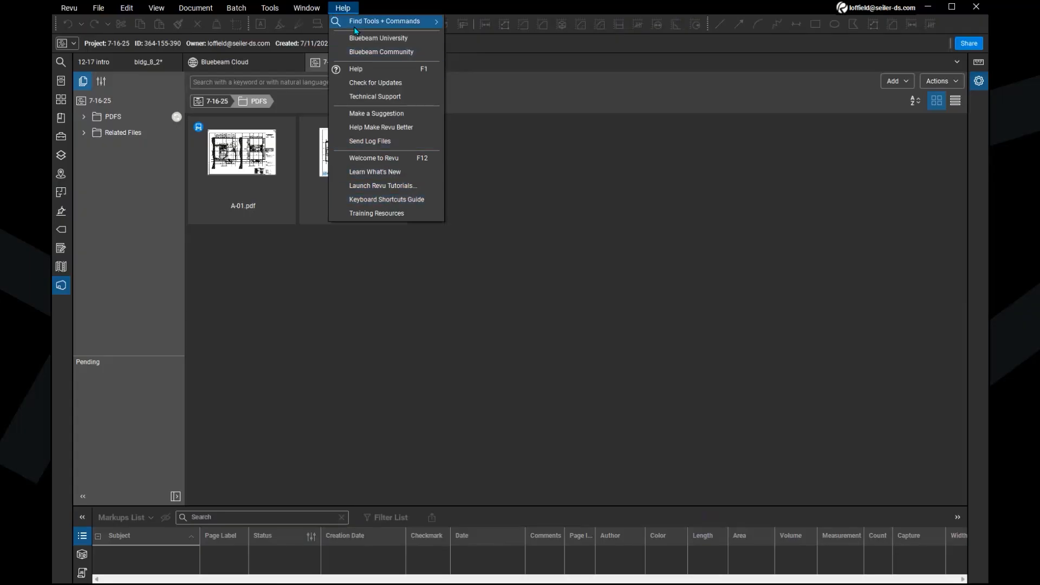
{"action": "key", "text": "ctrl"}
{"action": "key", "text": "ctrl"}
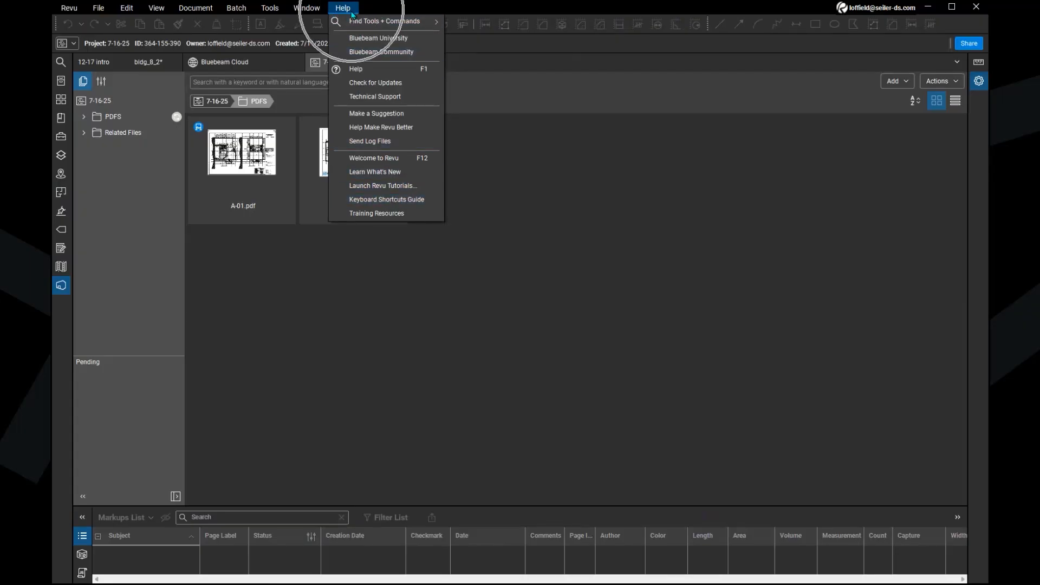
{"action": "key", "text": "ctrl"}
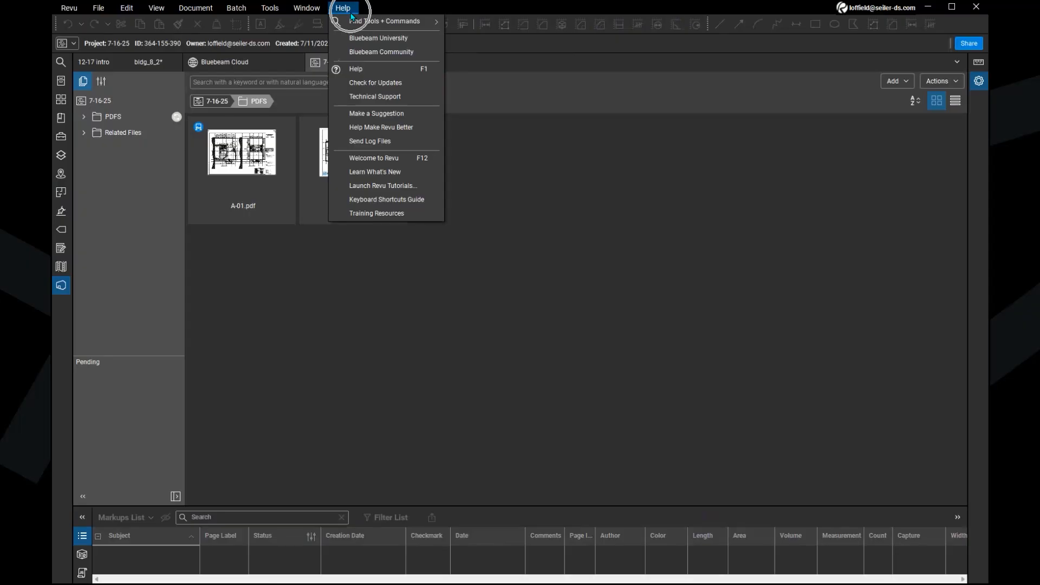
{"action": "left_click", "coordinate": [397, 201]}
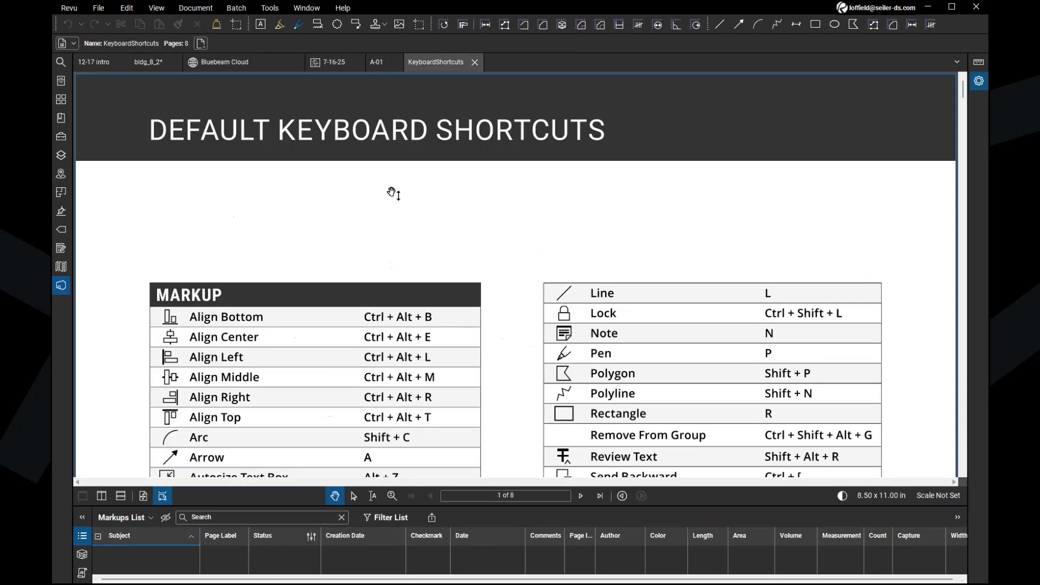
Search the shortcuts guide for the text "Reply", and set the search scope to Current Document.
{"action": "key", "text": "ctrl+f"}
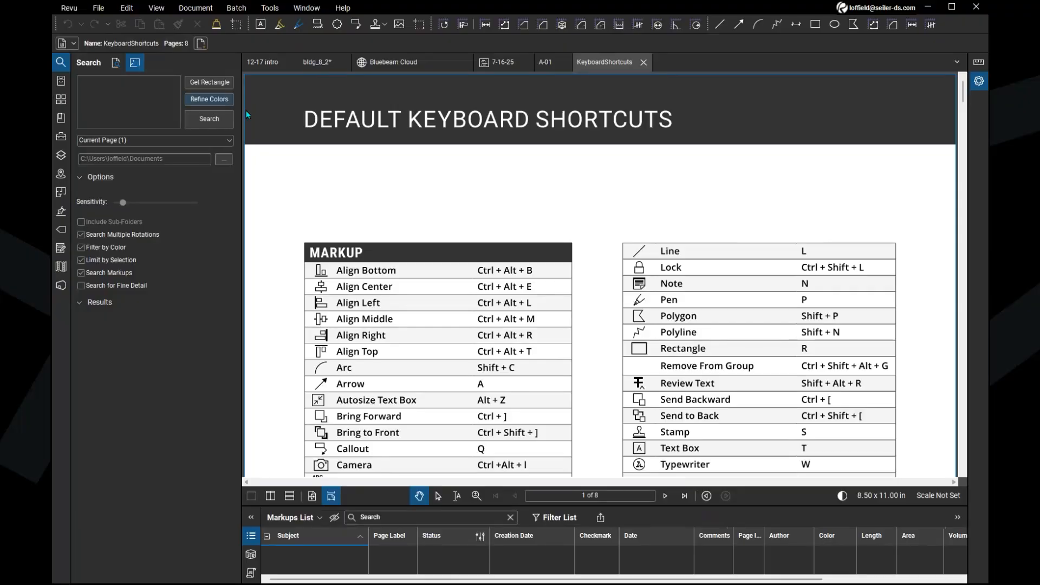
{"action": "left_click", "coordinate": [115, 64]}
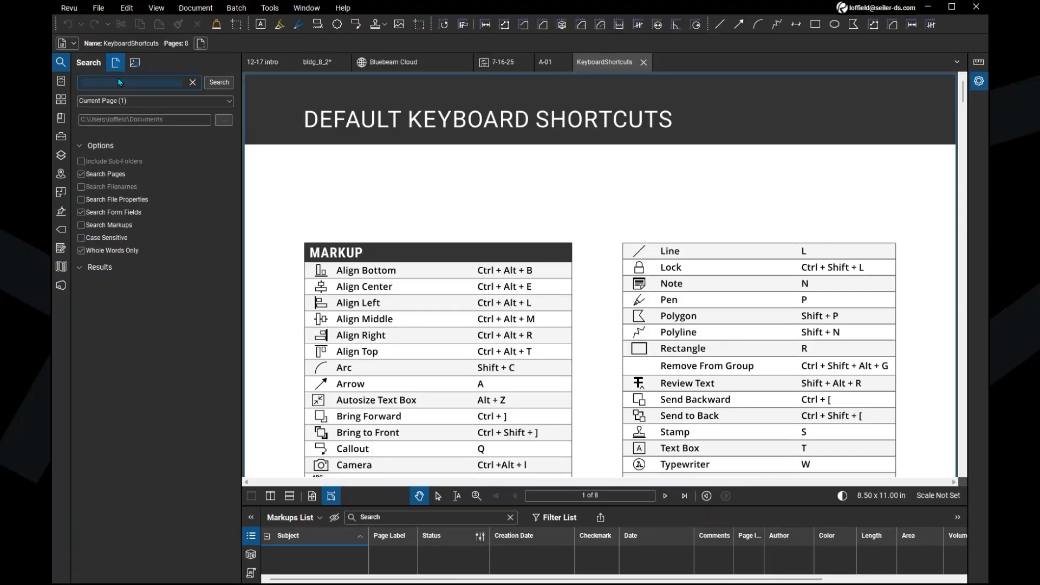
{"action": "type", "text": "Reply"}
{"action": "key", "text": "Return"}
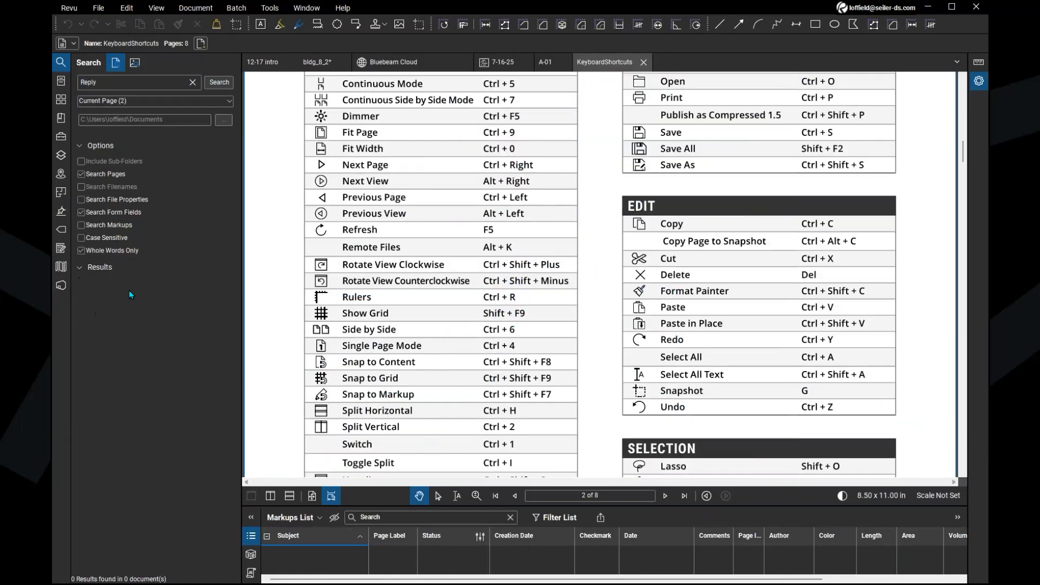
{"action": "scroll", "coordinate": [504, 222], "scroll_direction": "up", "scroll_amount": 5}
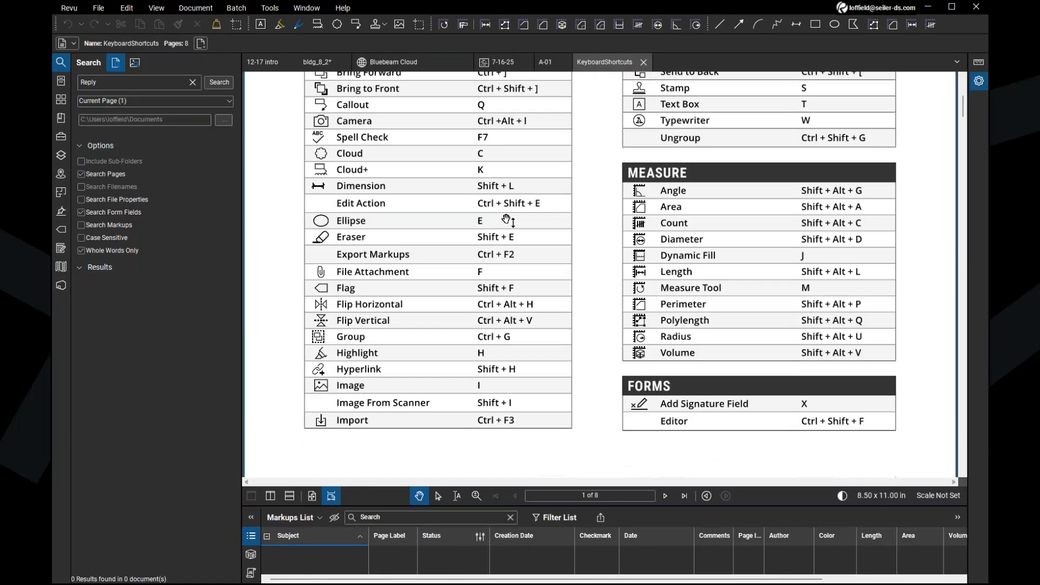
{"action": "scroll", "coordinate": [507, 219], "scroll_direction": "up", "scroll_amount": 5}
{"action": "left_click", "coordinate": [209, 99]}
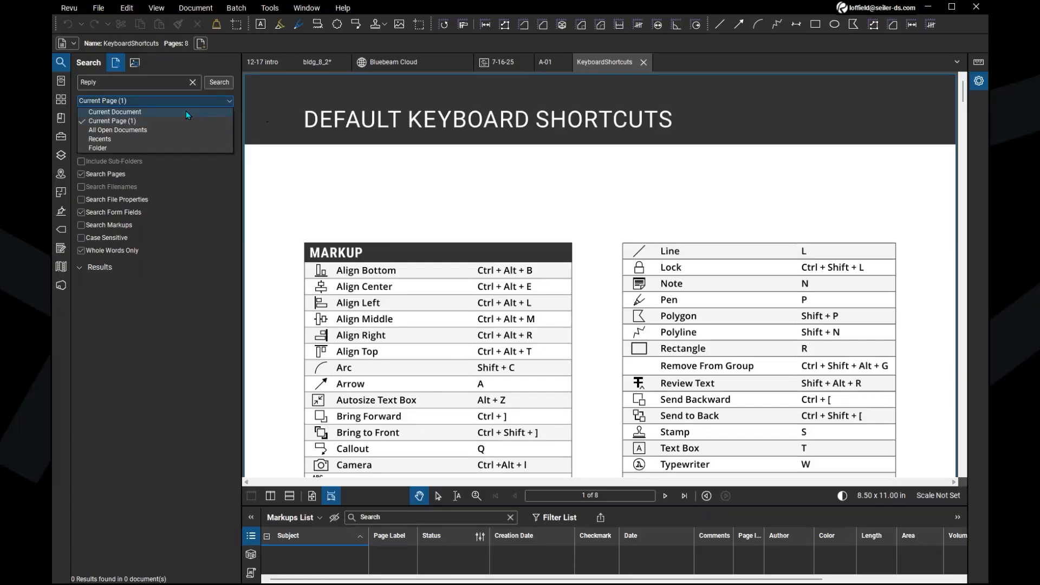
{"action": "left_click", "coordinate": [184, 111]}
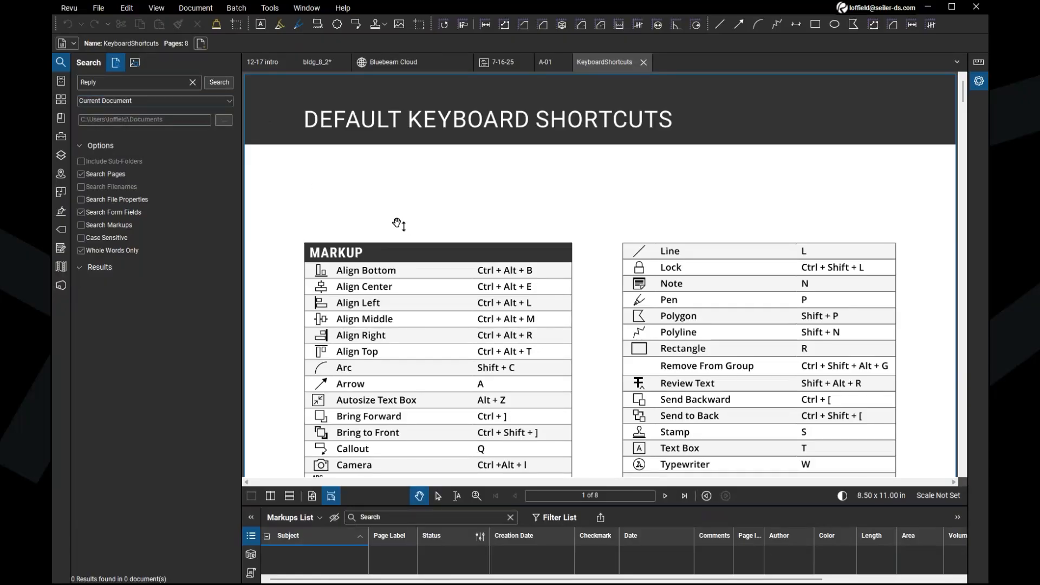
Adjust the height of the Markups List beneath the shortcuts guide, leaving it slightly taller than before.
{"action": "scroll", "coordinate": [476, 246], "scroll_direction": "down", "scroll_amount": 1}
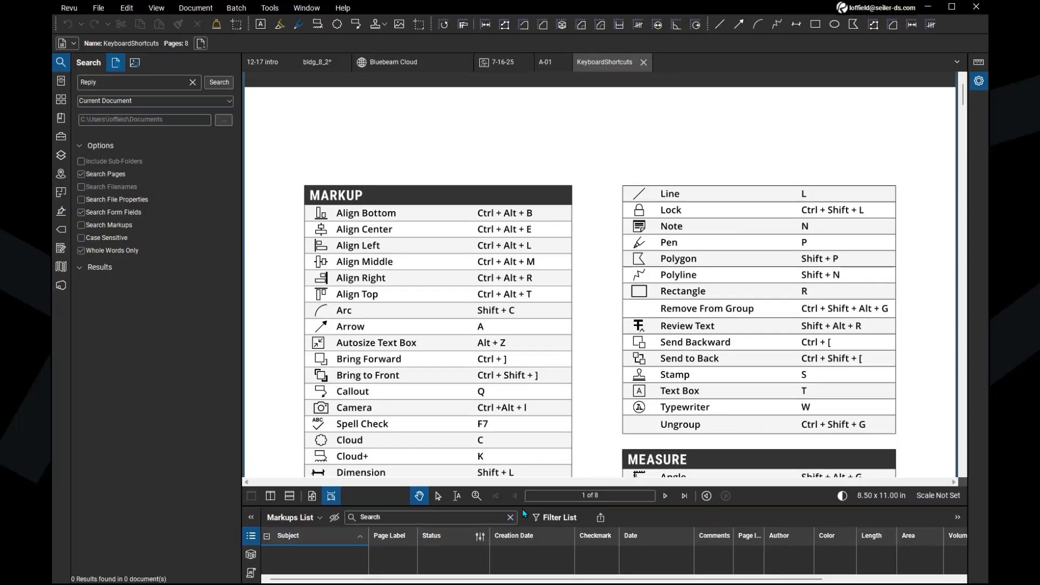
{"action": "left_click_drag", "start_coordinate": [521, 506], "coordinate": [521, 419]}
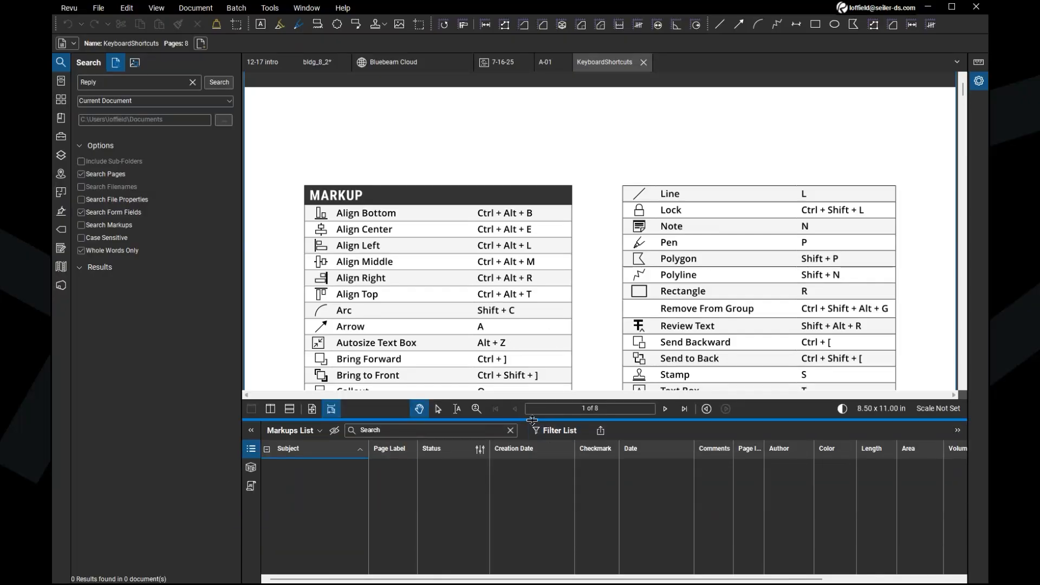
{"action": "left_click_drag", "start_coordinate": [533, 419], "coordinate": [530, 487]}
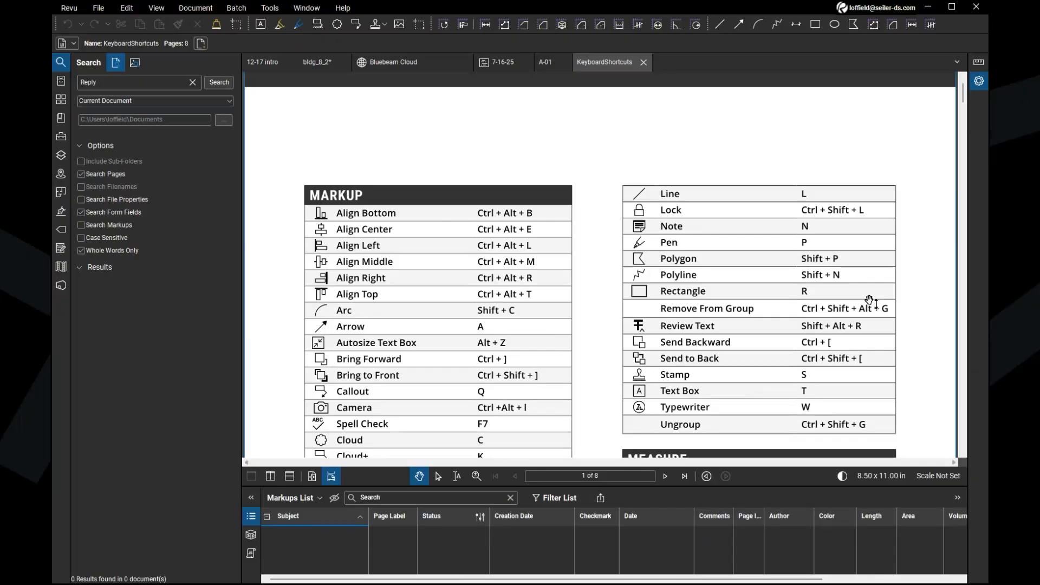
Switch to the bldg_8_2 drawing, view the photo attached below the TD markup, and close it.
{"action": "left_click", "coordinate": [320, 63]}
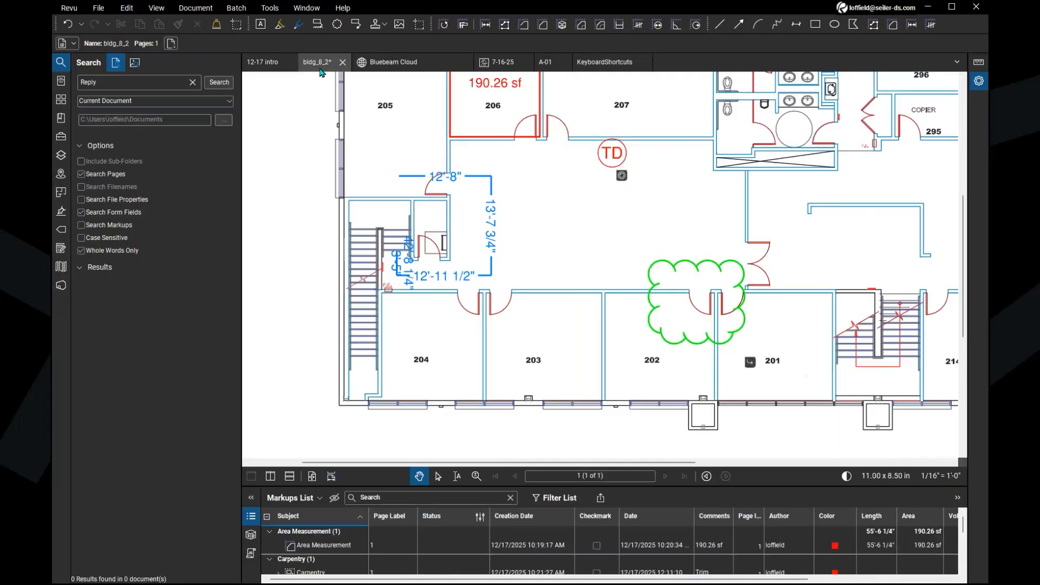
{"action": "left_click", "coordinate": [622, 176]}
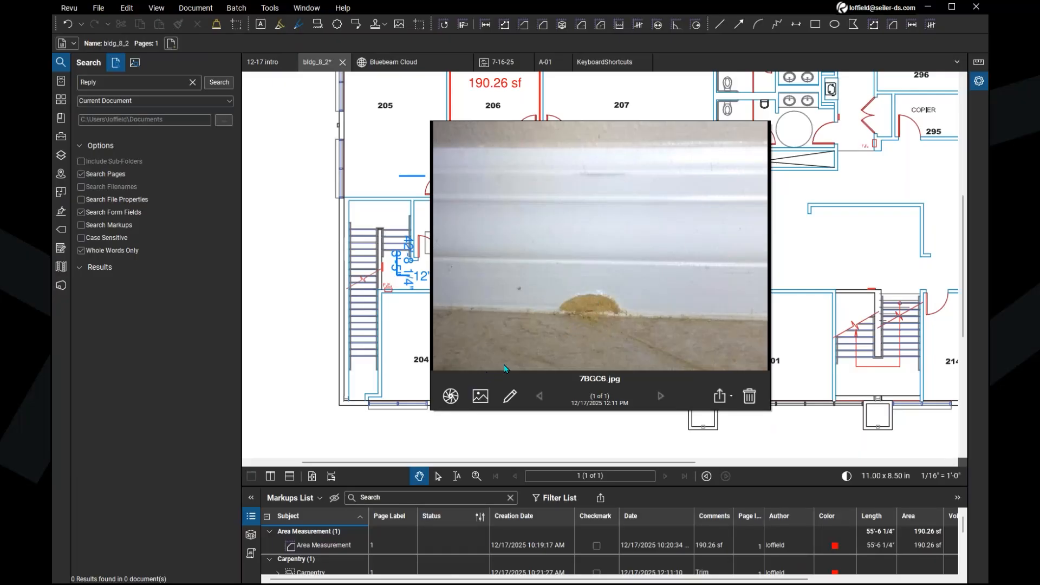
{"action": "left_click", "coordinate": [354, 192]}
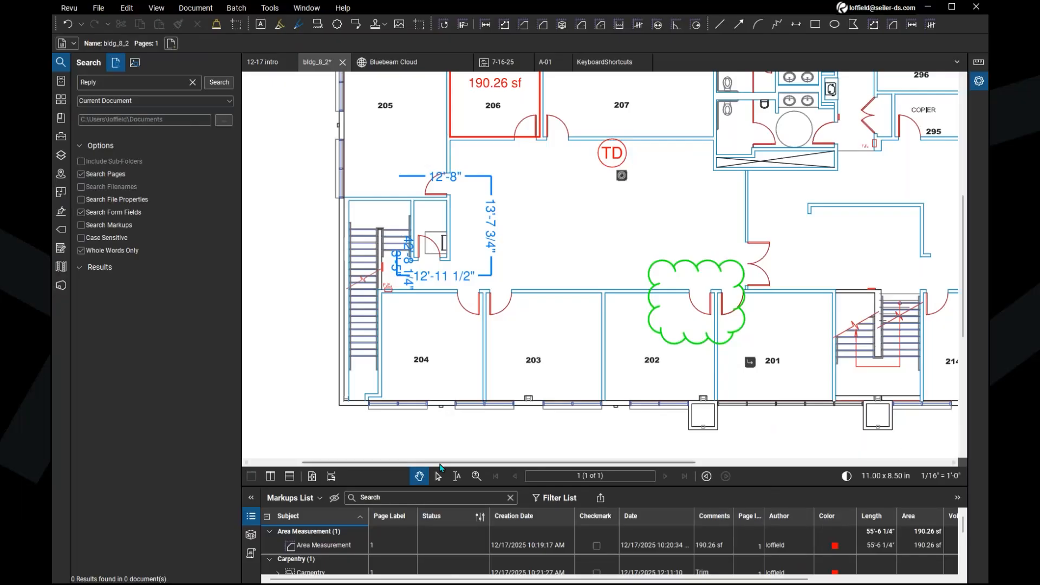
Enlarge the Markups List beneath the bldg_8_2 drawing to show more markup entries.
{"action": "scroll", "coordinate": [465, 467], "scroll_direction": "left", "scroll_amount": 2}
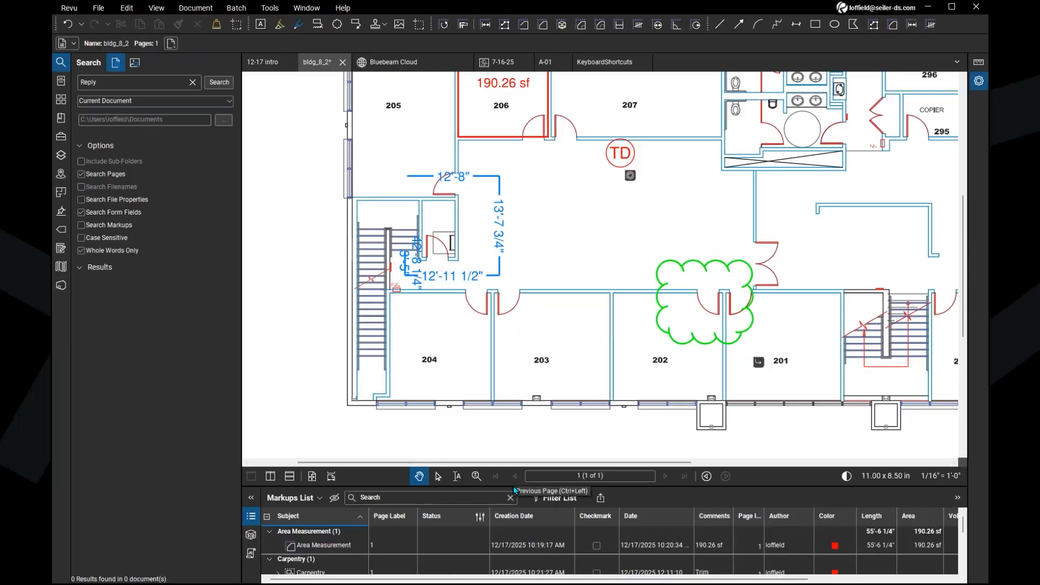
{"action": "left_click_drag", "start_coordinate": [505, 471], "coordinate": [505, 403]}
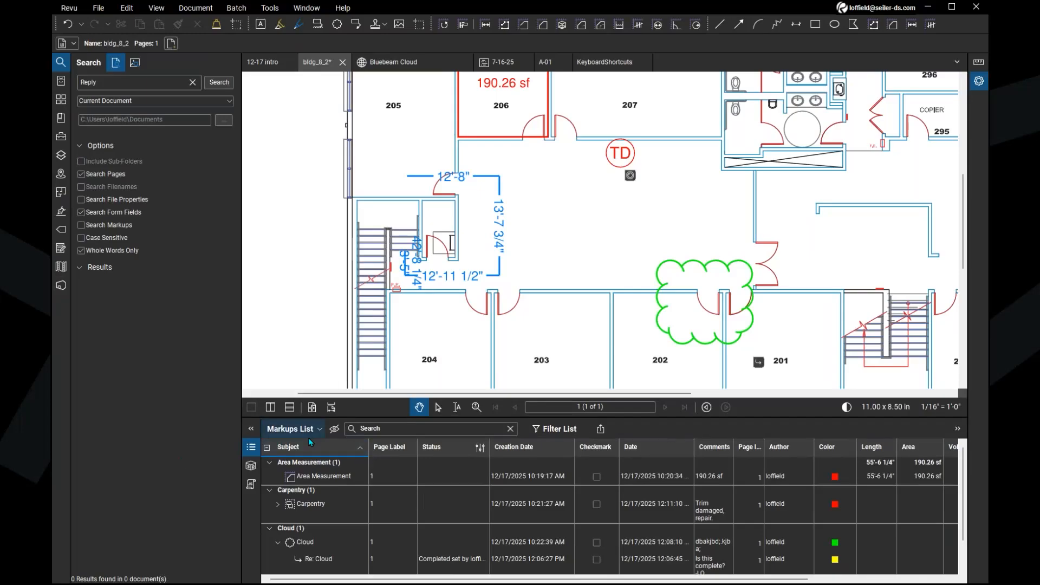
Hide and reshow the drawing's markups, and collapse and restore the Markups List.
{"action": "left_click", "coordinate": [333, 430]}
{"action": "left_click", "coordinate": [334, 430]}
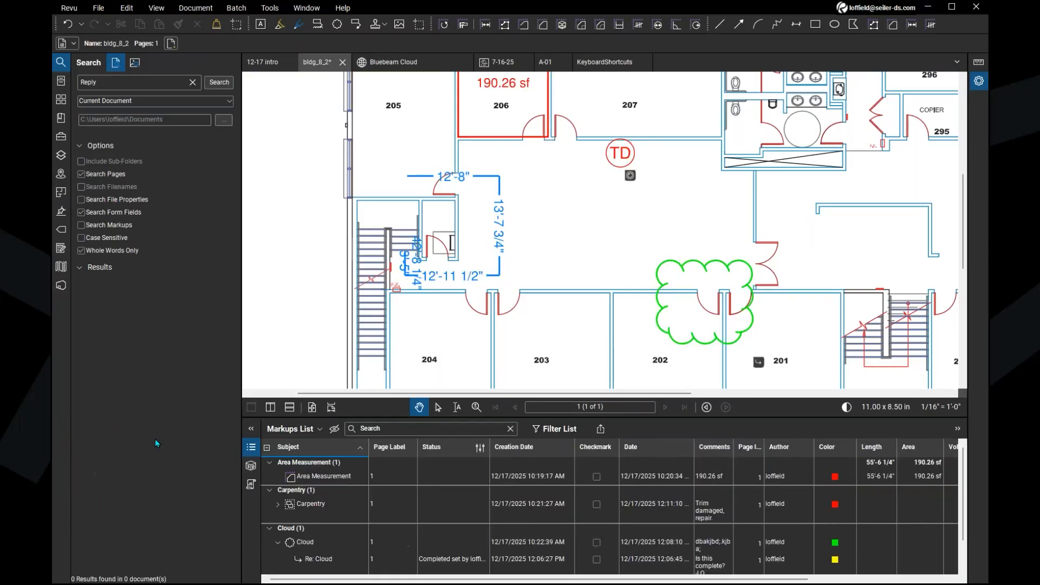
{"action": "left_click", "coordinate": [249, 451]}
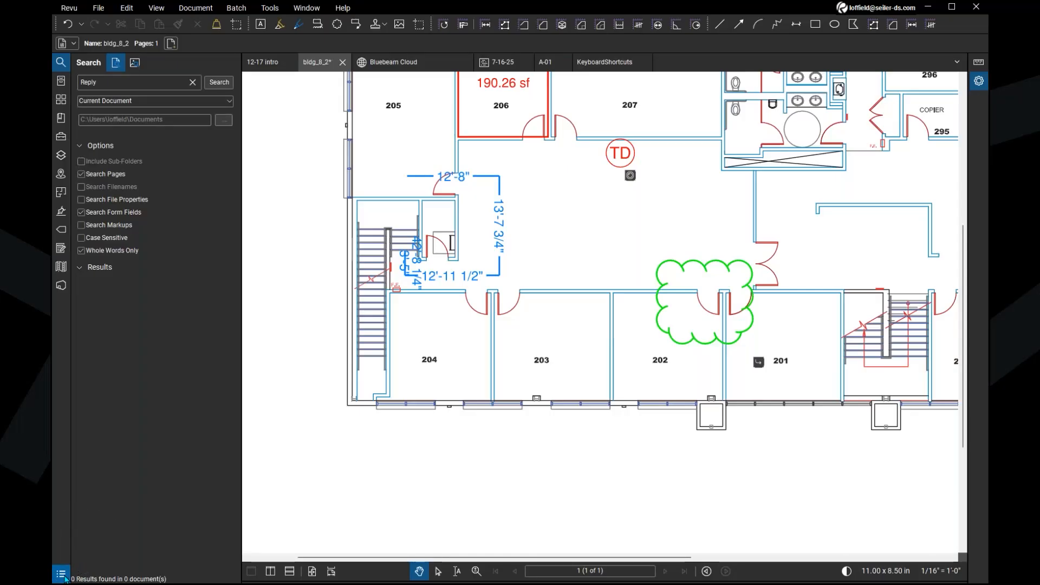
{"action": "left_click", "coordinate": [63, 576]}
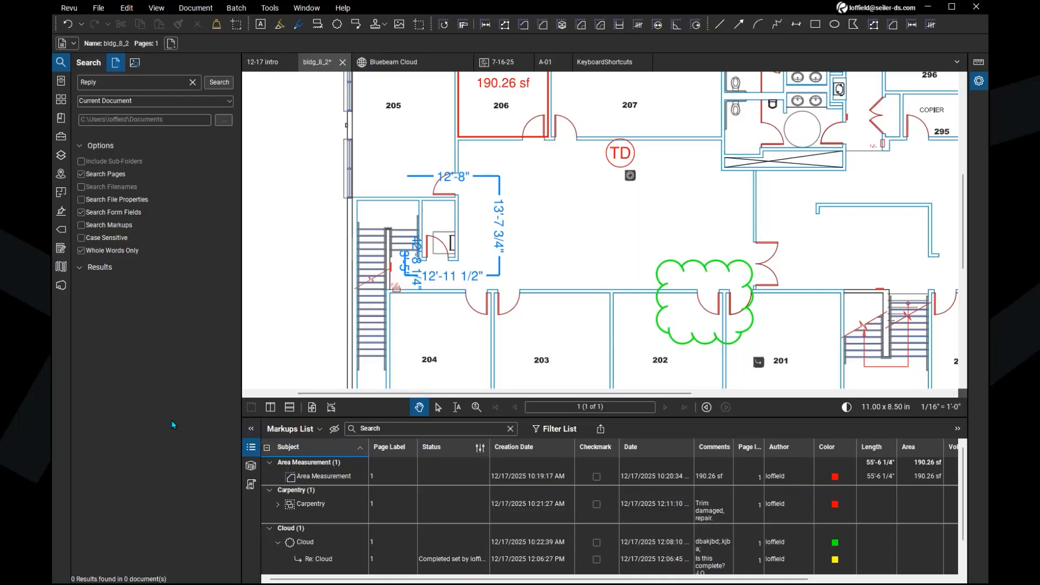
Extend the Markups List beneath the Search panel and restore its width, and collapse and reopen the list.
{"action": "left_click", "coordinate": [251, 429]}
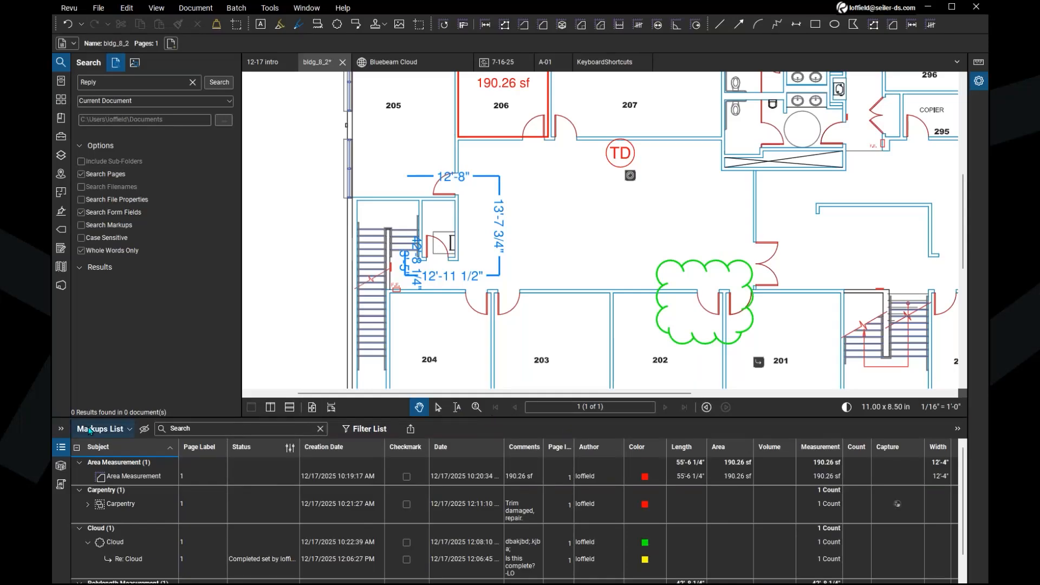
{"action": "left_click", "coordinate": [62, 431]}
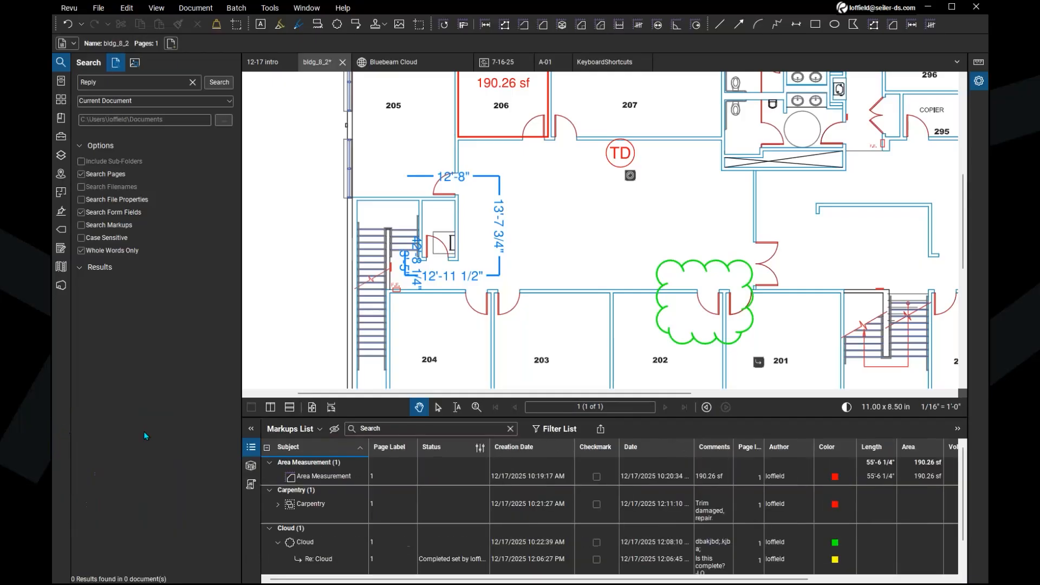
{"action": "left_click", "coordinate": [252, 454]}
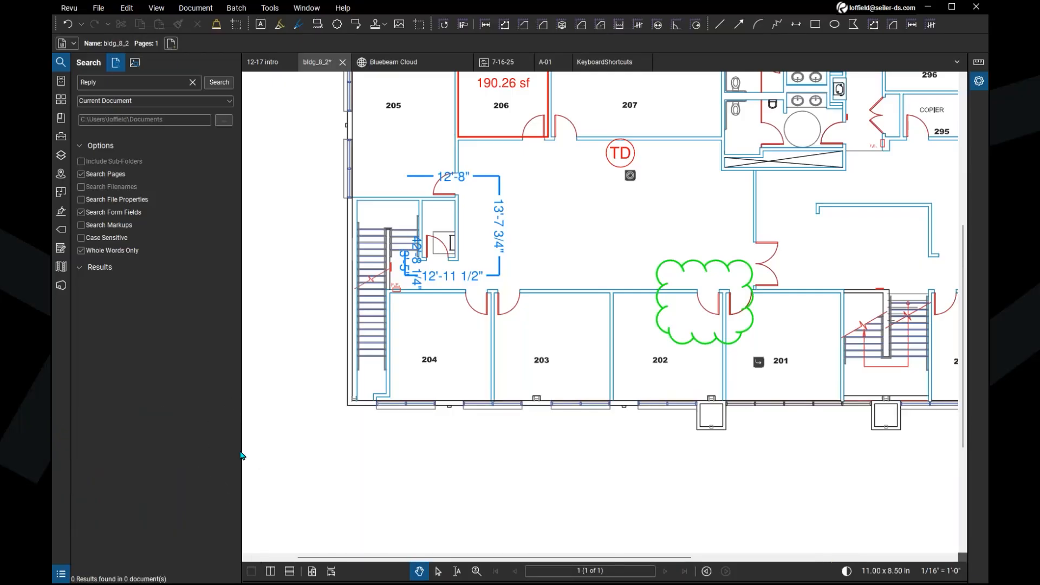
{"action": "left_click", "coordinate": [61, 573]}
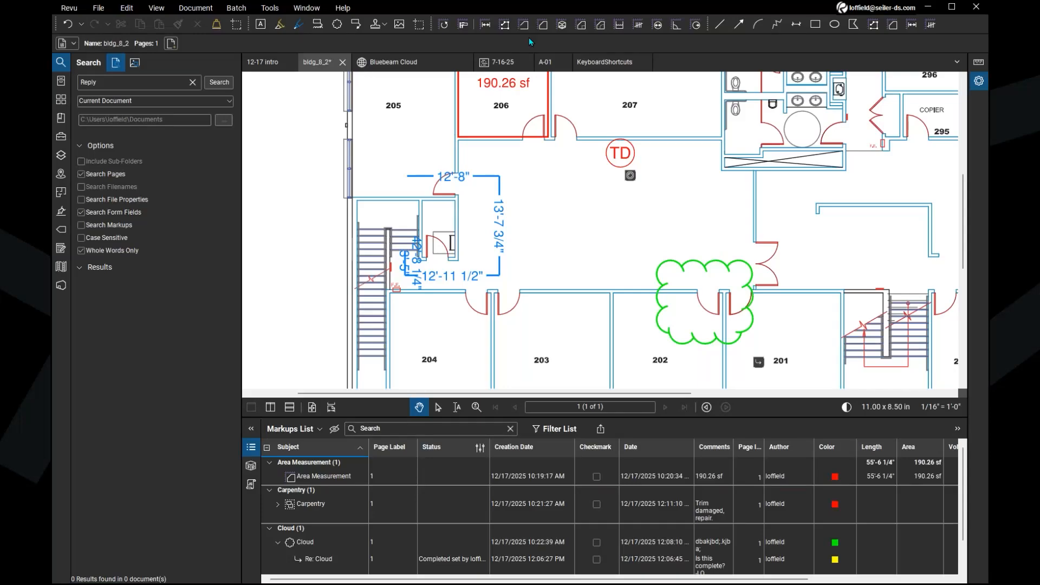
Open the Studio session 12-17-25 and view the second floor plan markups on its A-01 drawing.
{"action": "left_click", "coordinate": [61, 285]}
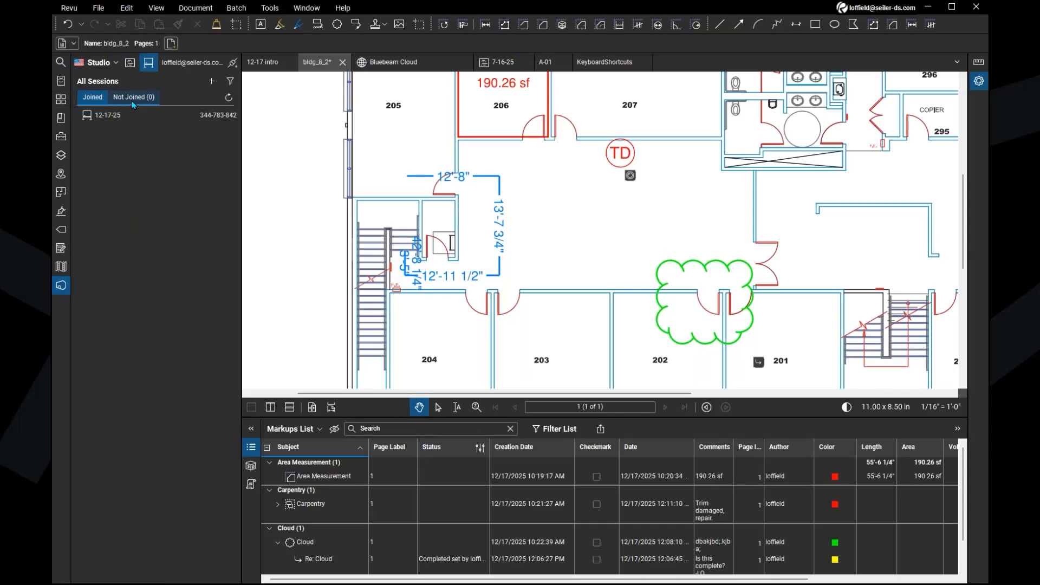
{"action": "double_click", "coordinate": [114, 115]}
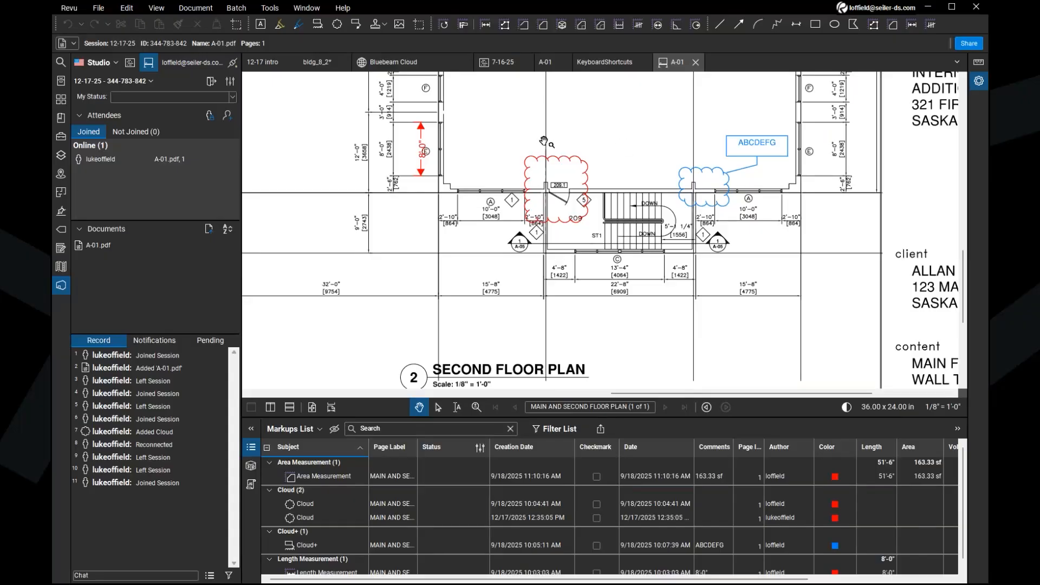
{"action": "left_click_drag", "start_coordinate": [476, 293], "coordinate": [495, 336]}
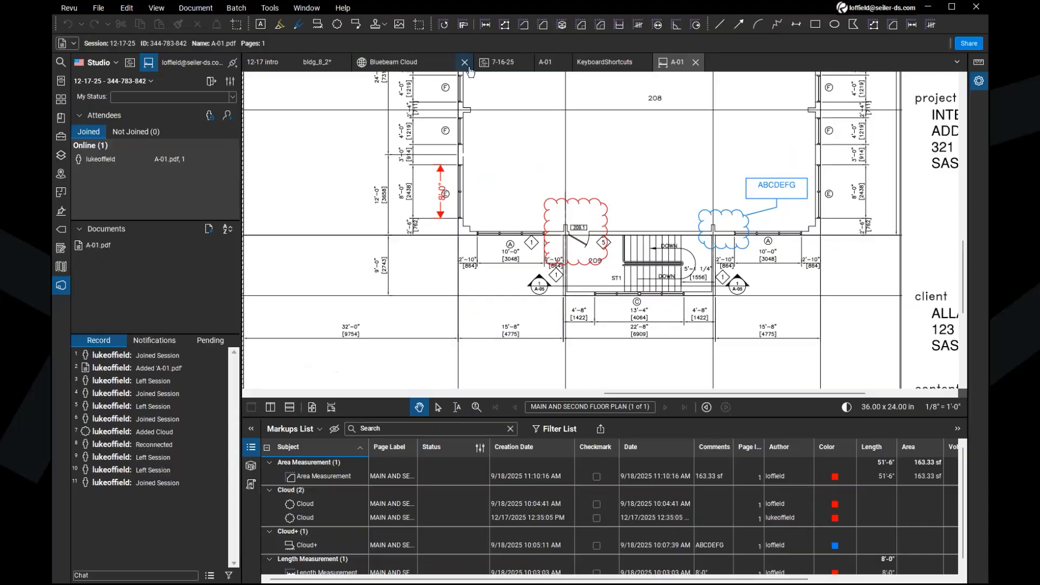
View the open 7-16-25 project and the local A-01 drawing, and return to the session copy of A-01.
{"action": "left_click", "coordinate": [509, 63]}
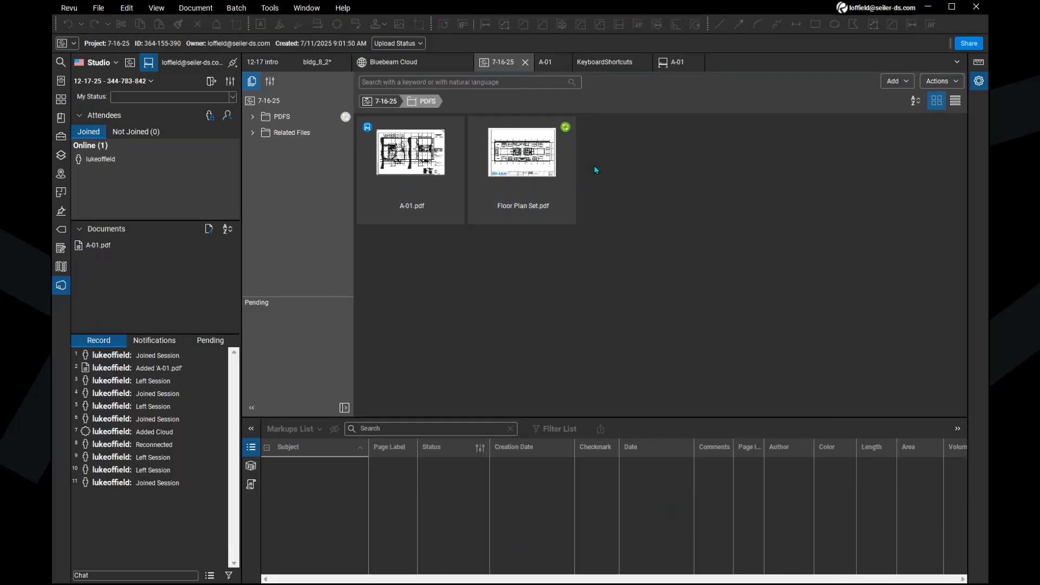
{"action": "left_click", "coordinate": [552, 63]}
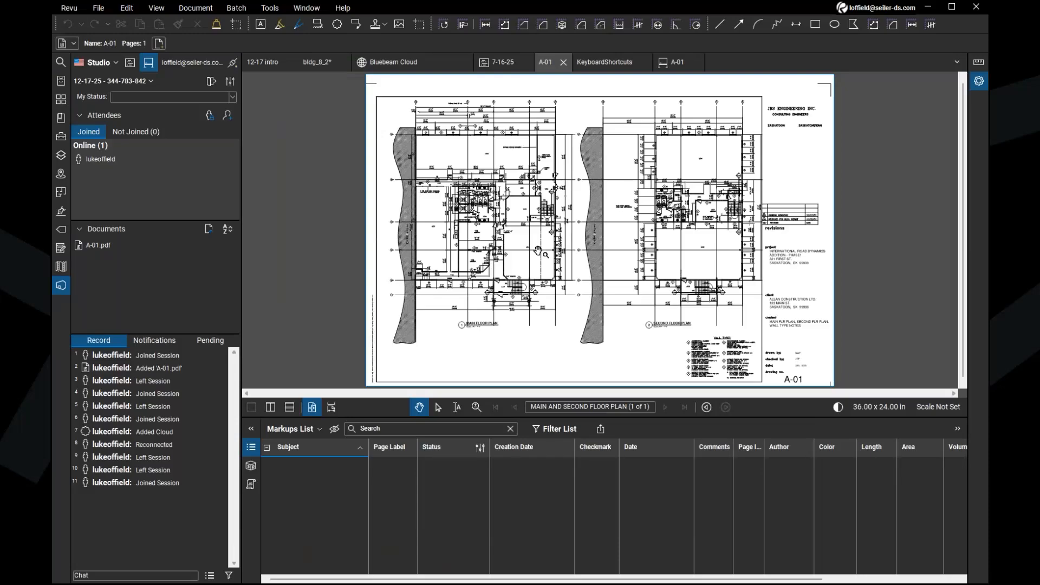
{"action": "left_click", "coordinate": [671, 64]}
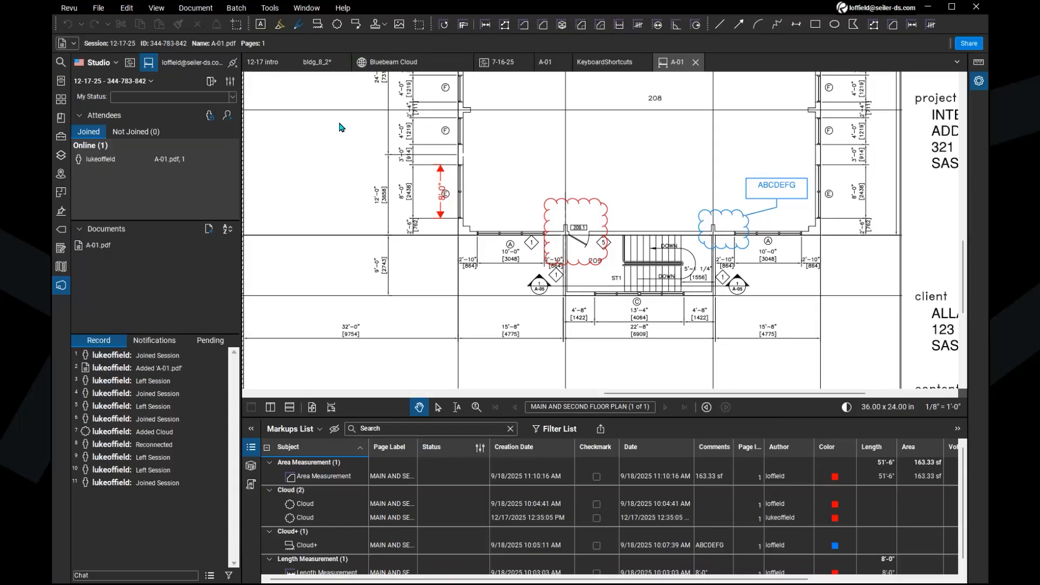
List the joined Studio projects, open project 7-16-25, and go up to its root level with the PDFS and Related Files folders.
{"action": "left_click", "coordinate": [129, 64]}
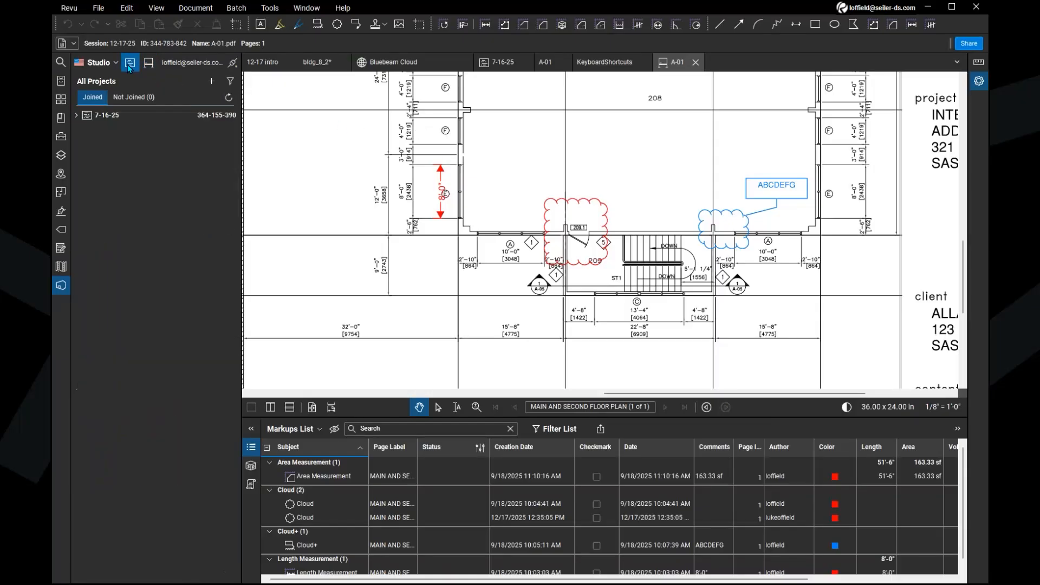
{"action": "double_click", "coordinate": [125, 116]}
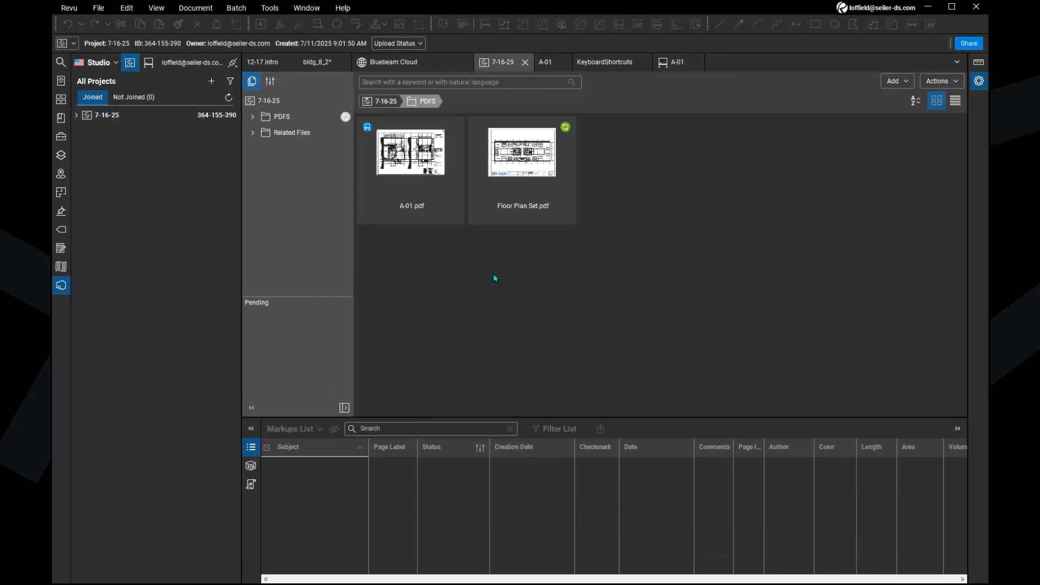
{"action": "left_click", "coordinate": [386, 103]}
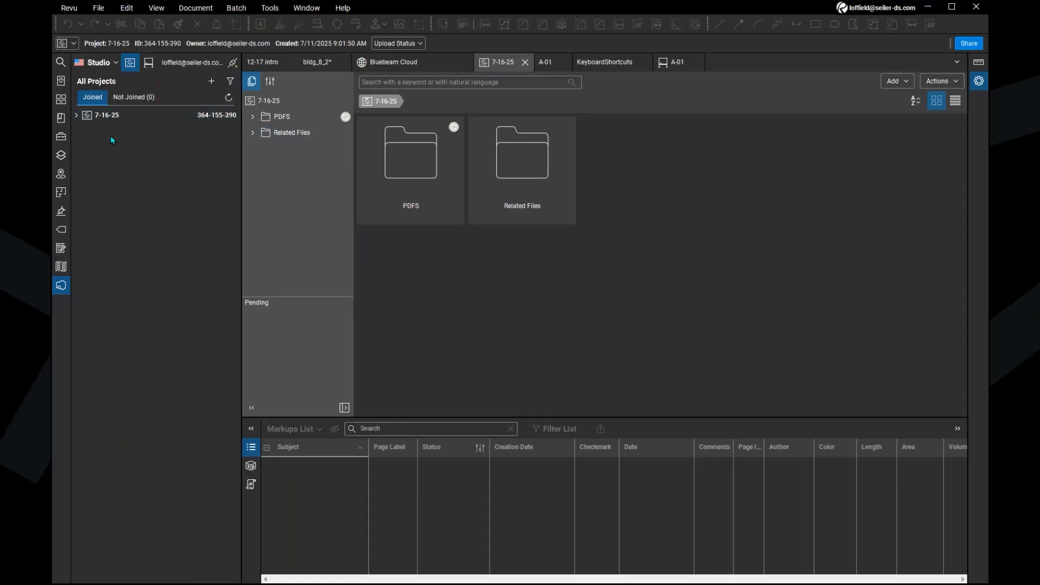
{"action": "key", "text": "ctrl"}
{"action": "key", "text": "ctrl"}
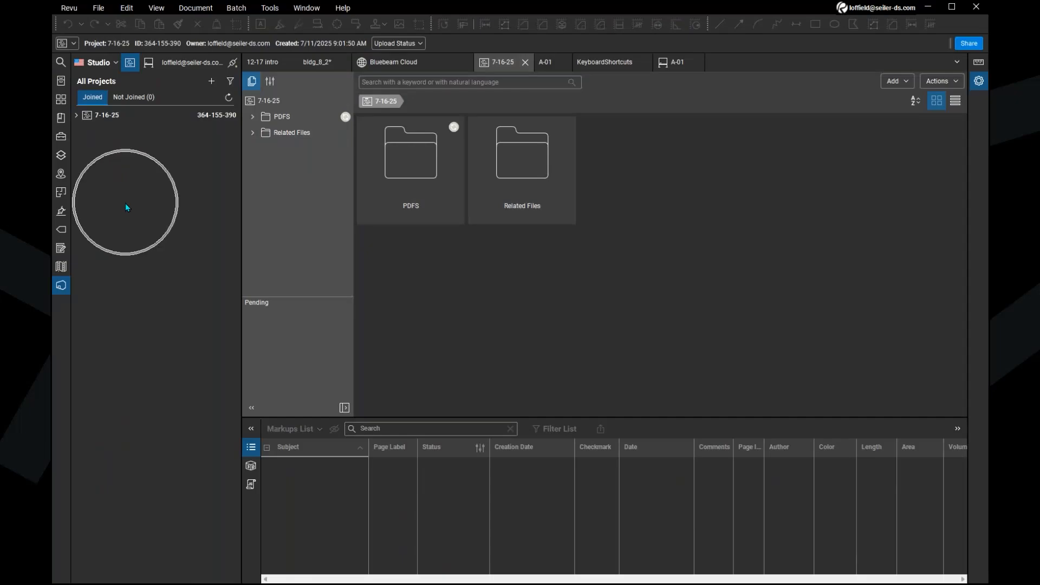
{"action": "key", "text": "ctrl"}
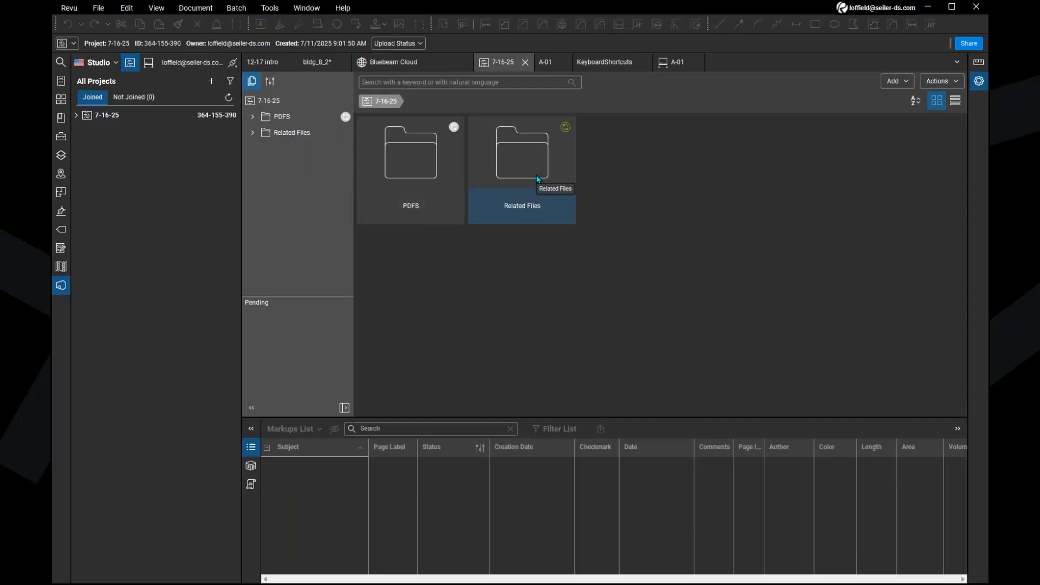
{"action": "left_click", "coordinate": [486, 181]}
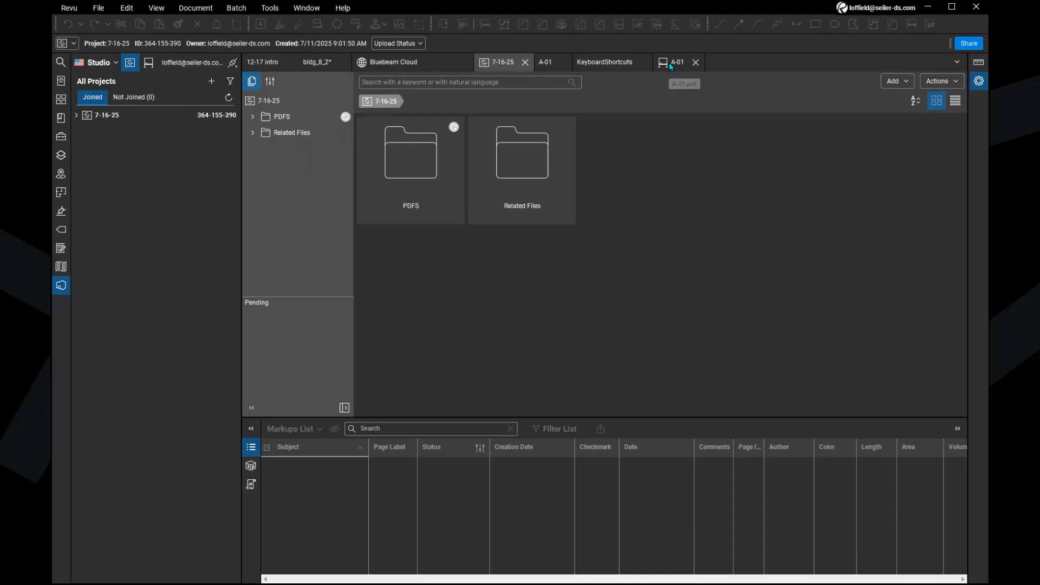
Return to the 12-17-25 session and examine its A-01 drawing around the clouded stair area.
{"action": "left_click", "coordinate": [149, 62]}
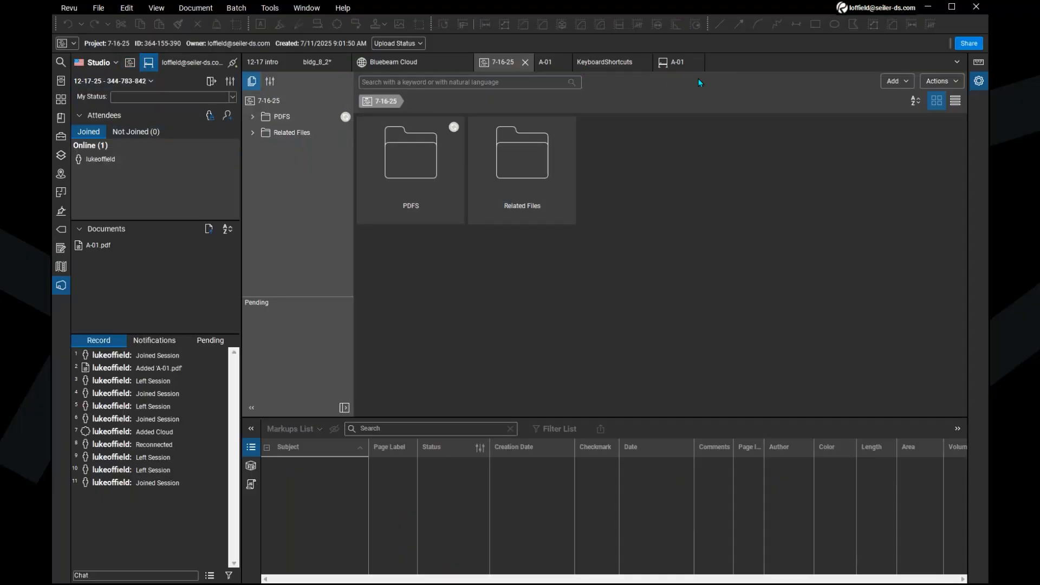
{"action": "left_click", "coordinate": [663, 65]}
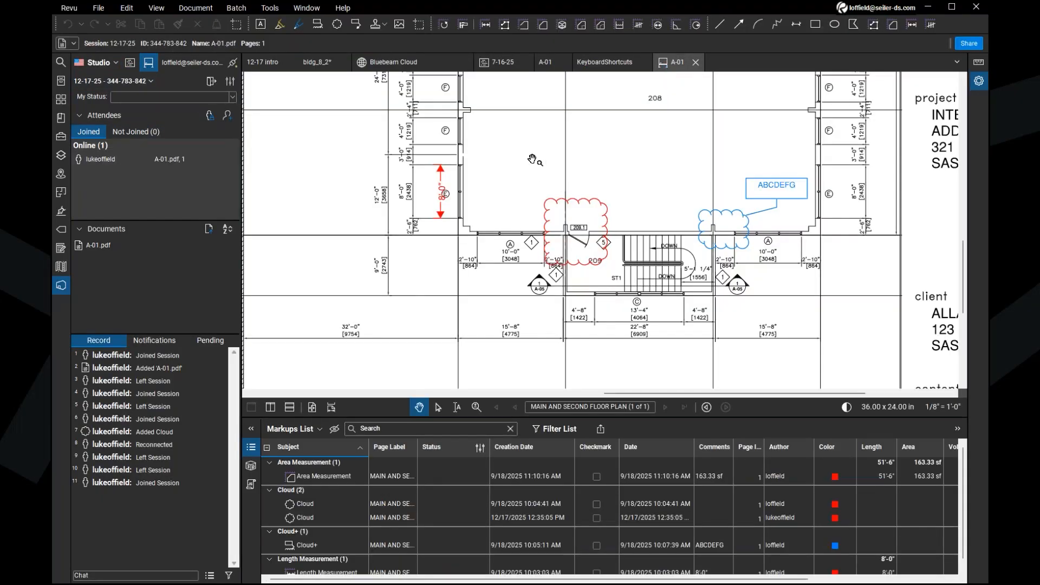
{"action": "scroll", "coordinate": [531, 181], "scroll_direction": "down", "scroll_amount": 4}
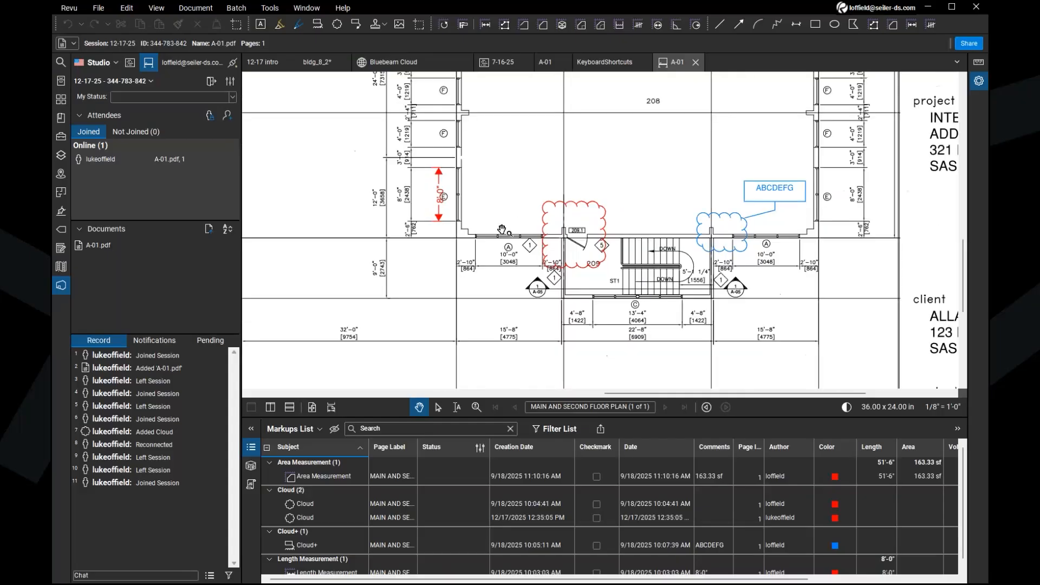
{"action": "left_click_drag", "start_coordinate": [501, 269], "coordinate": [496, 282]}
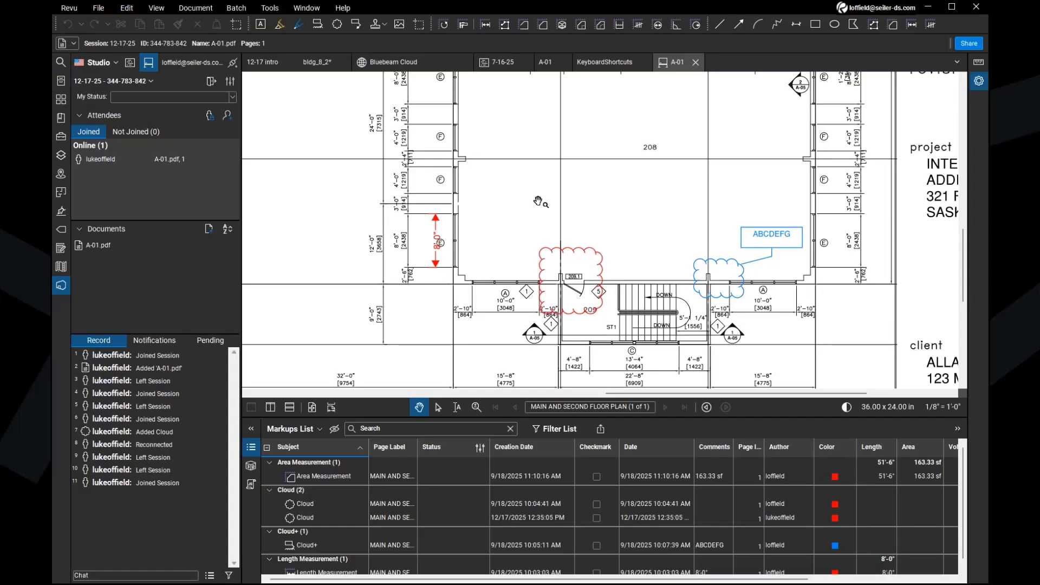
{"action": "left_click_drag", "start_coordinate": [567, 188], "coordinate": [531, 170]}
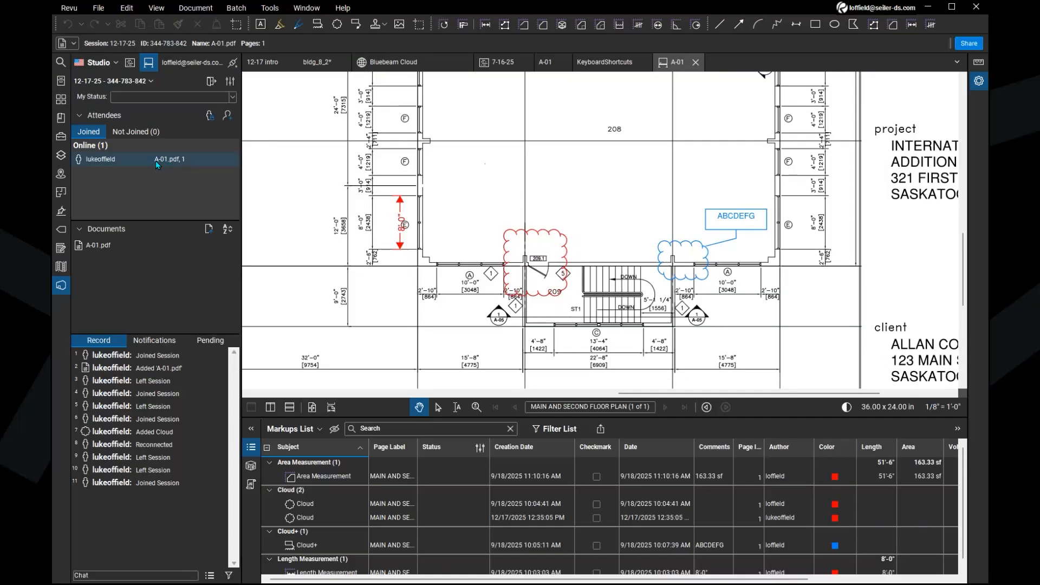
Check the session's Finish Session option without running it, and select and deselect the red cloud by the stairs.
{"action": "left_click", "coordinate": [151, 81]}
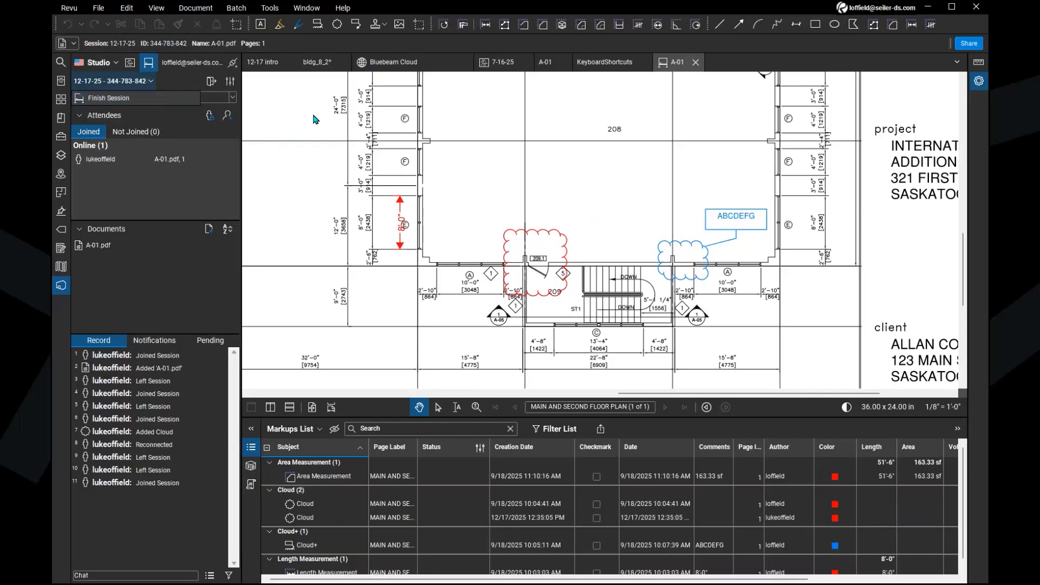
{"action": "left_click", "coordinate": [594, 186]}
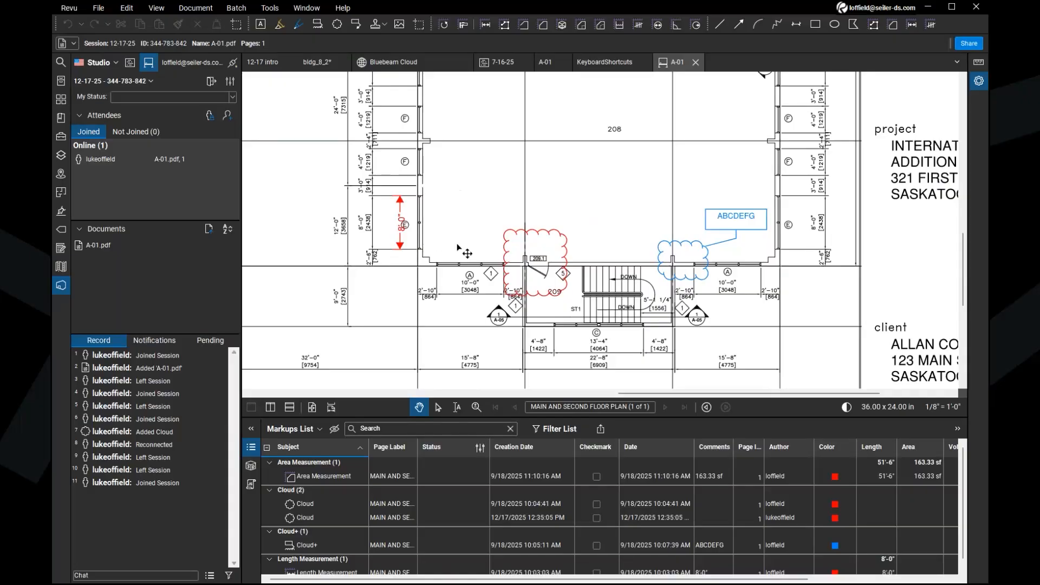
{"action": "left_click", "coordinate": [526, 246]}
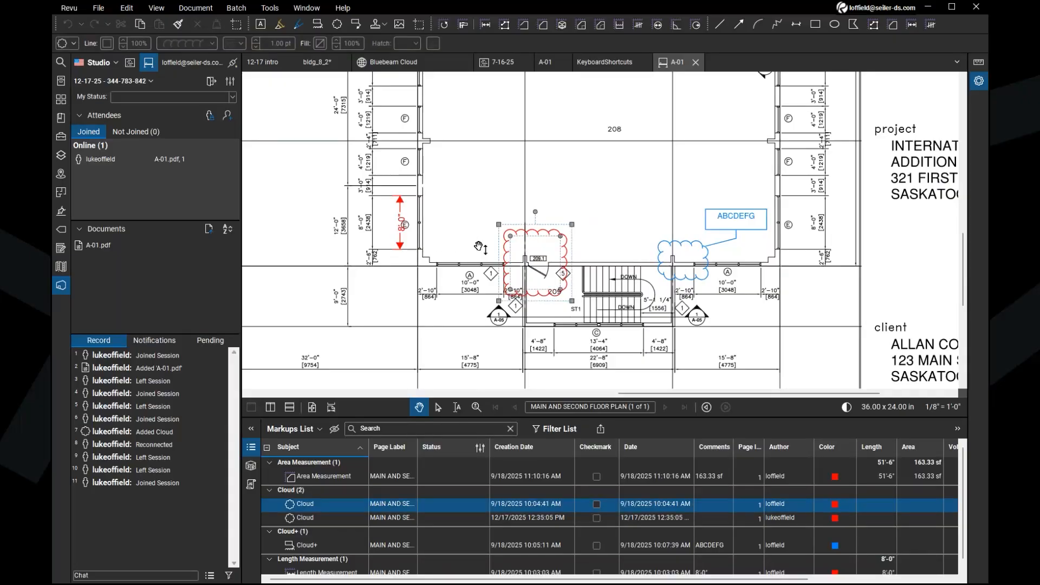
{"action": "key", "text": "ctrl"}
{"action": "key", "text": "ctrl"}
{"action": "key", "text": "Escape"}
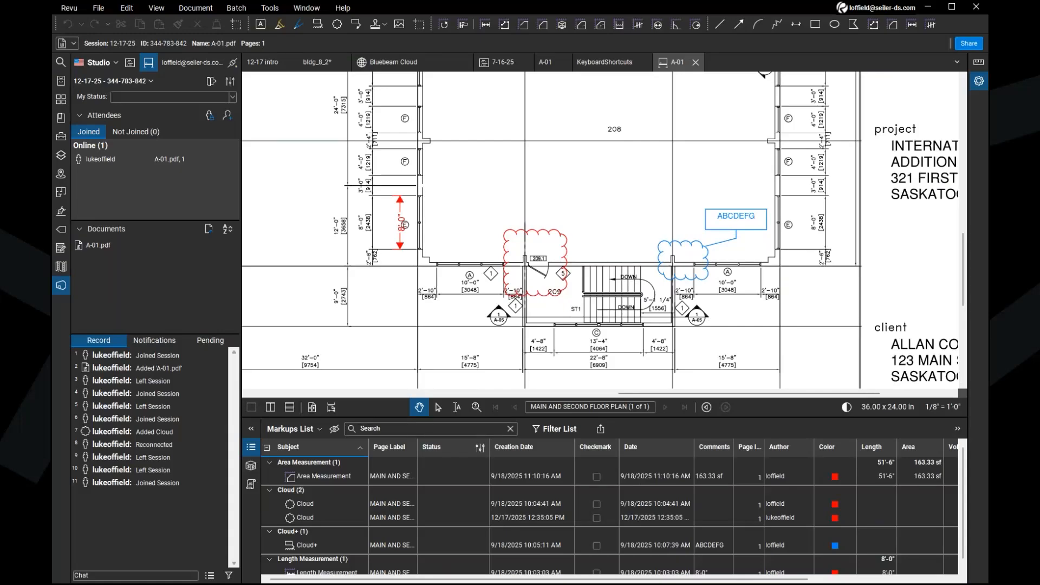
Open the Tool Chest and load the green Cloud from My Tools as an exact copy for placing on the drawing.
{"action": "left_click", "coordinate": [61, 267]}
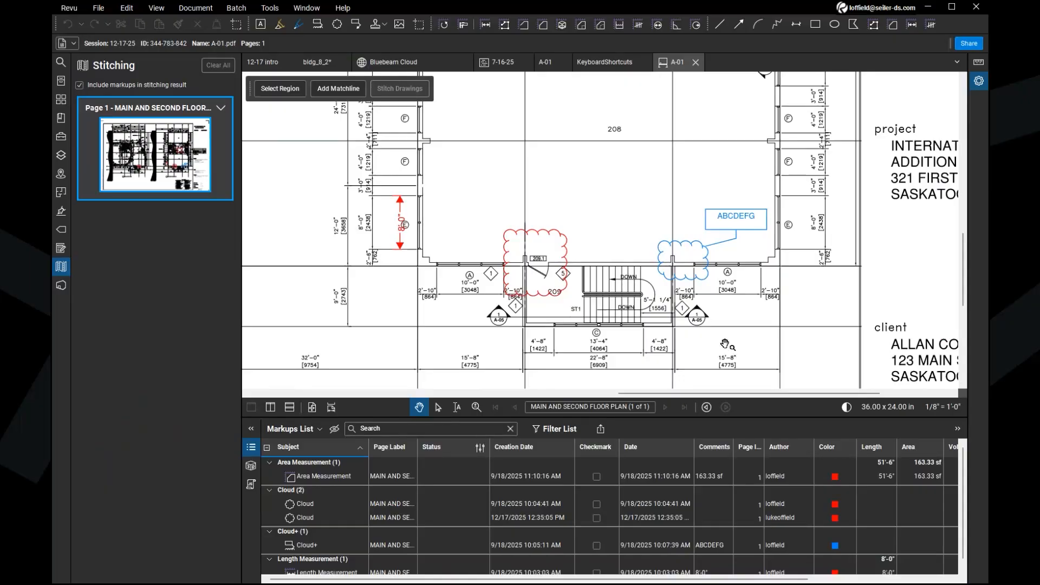
{"action": "left_click", "coordinate": [61, 136]}
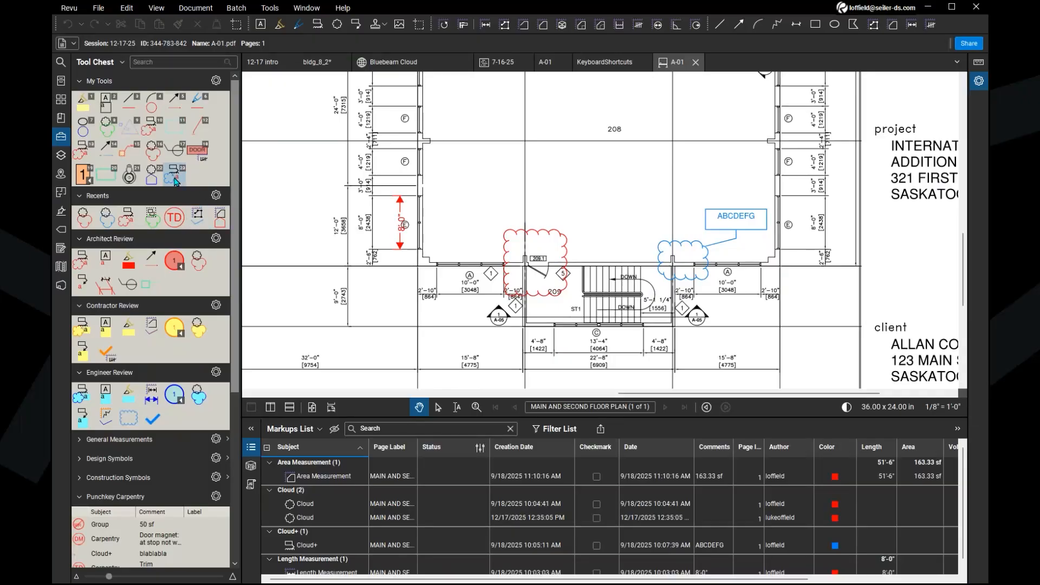
{"action": "left_click", "coordinate": [169, 134]}
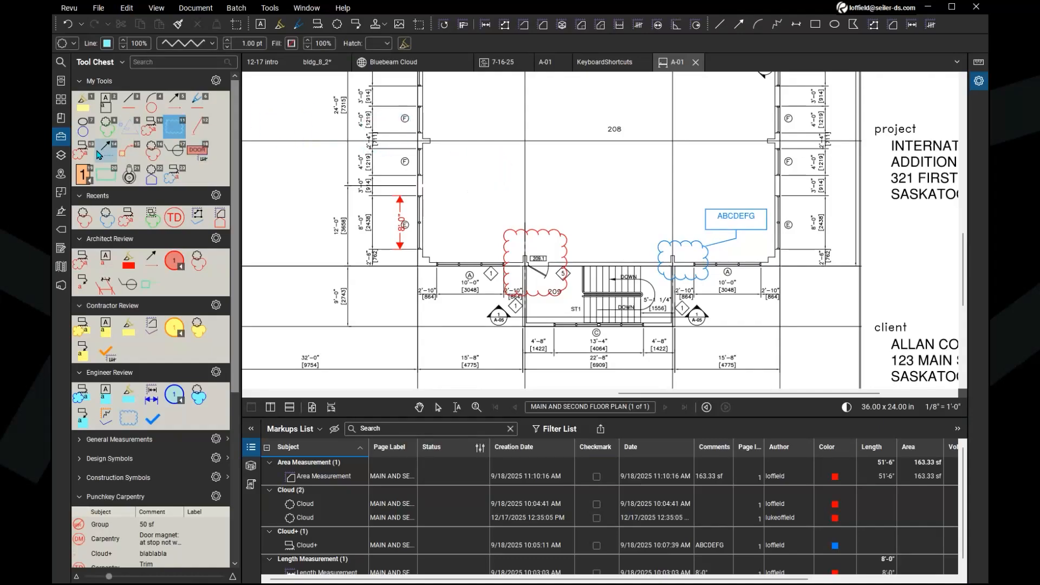
{"action": "left_click", "coordinate": [106, 124]}
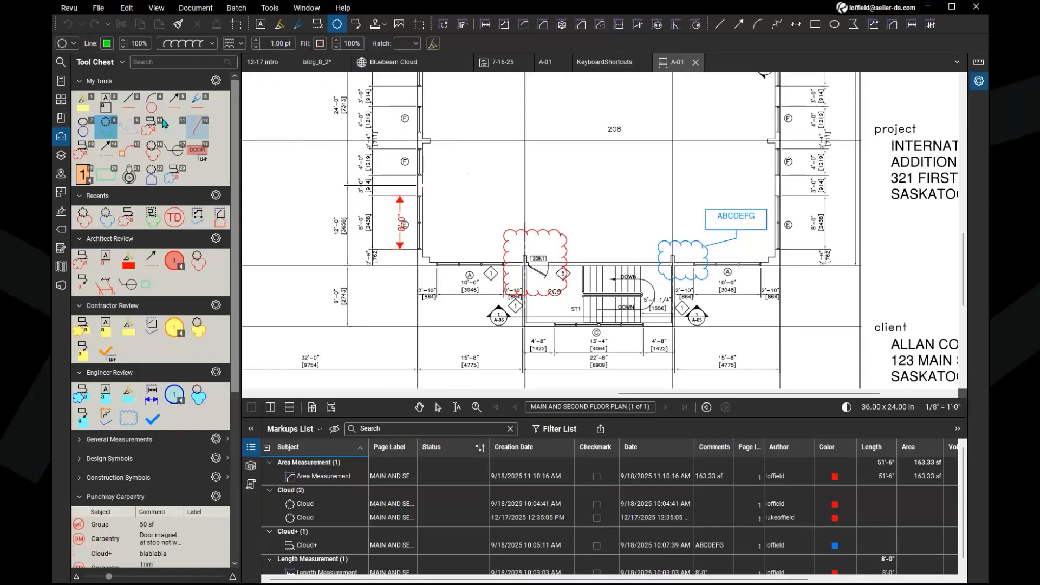
{"action": "left_click", "coordinate": [103, 123]}
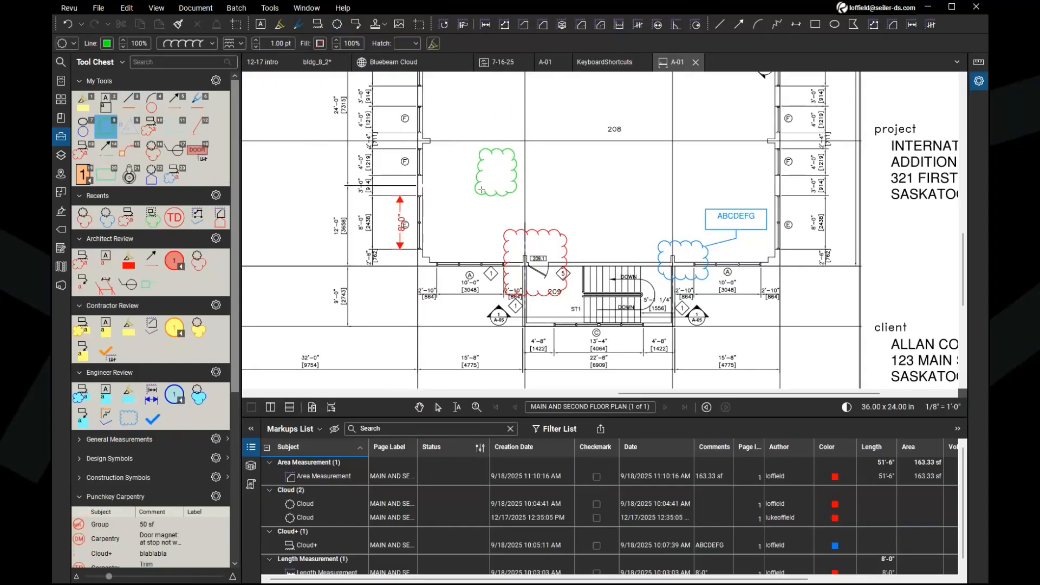
{"action": "key", "text": "ctrl"}
{"action": "key", "text": "ctrl"}
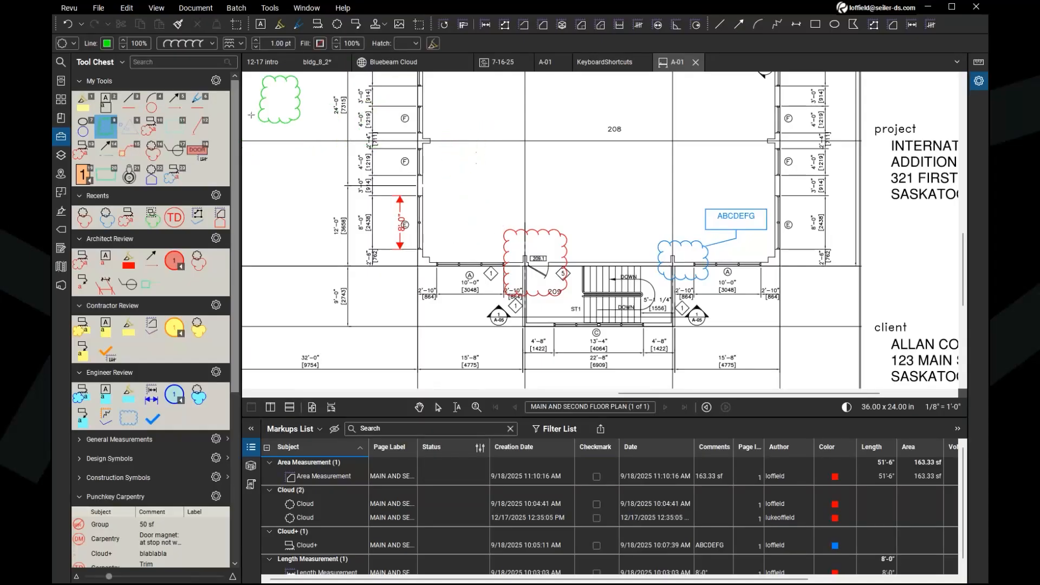
Draw a green cloud in room 208 with the My Tools Cloud, and reload the tool as an exact copy.
{"action": "left_click", "coordinate": [108, 132]}
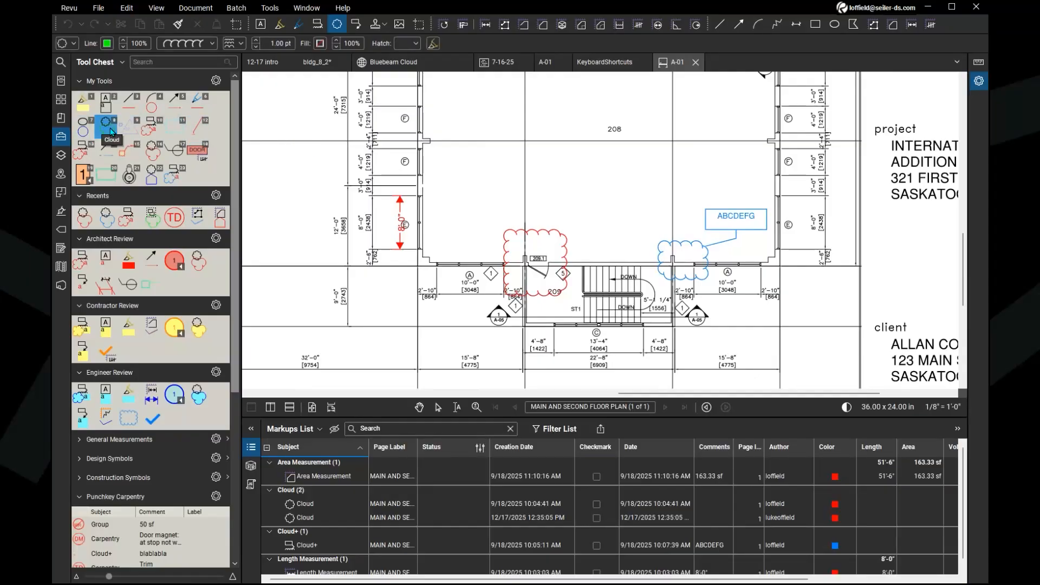
{"action": "left_click_drag", "start_coordinate": [462, 116], "coordinate": [528, 180]}
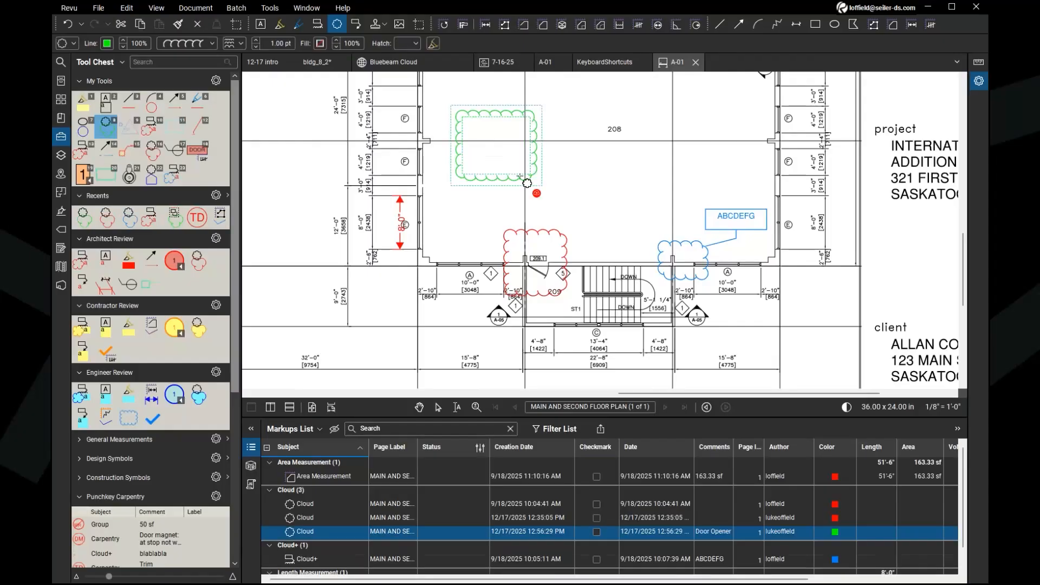
{"action": "left_click", "coordinate": [108, 128]}
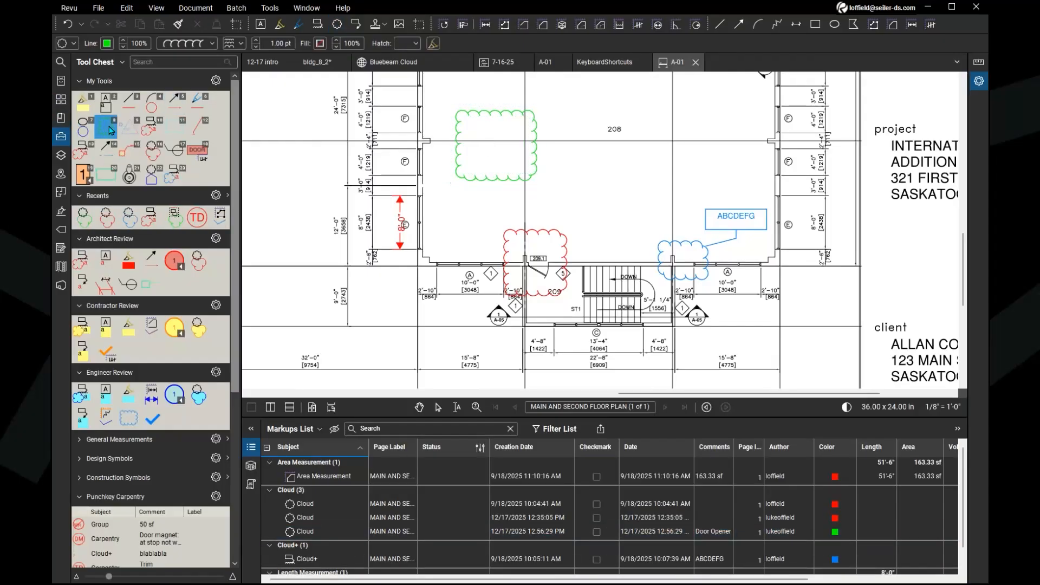
{"action": "left_click_drag", "start_coordinate": [630, 155], "coordinate": [580, 208]}
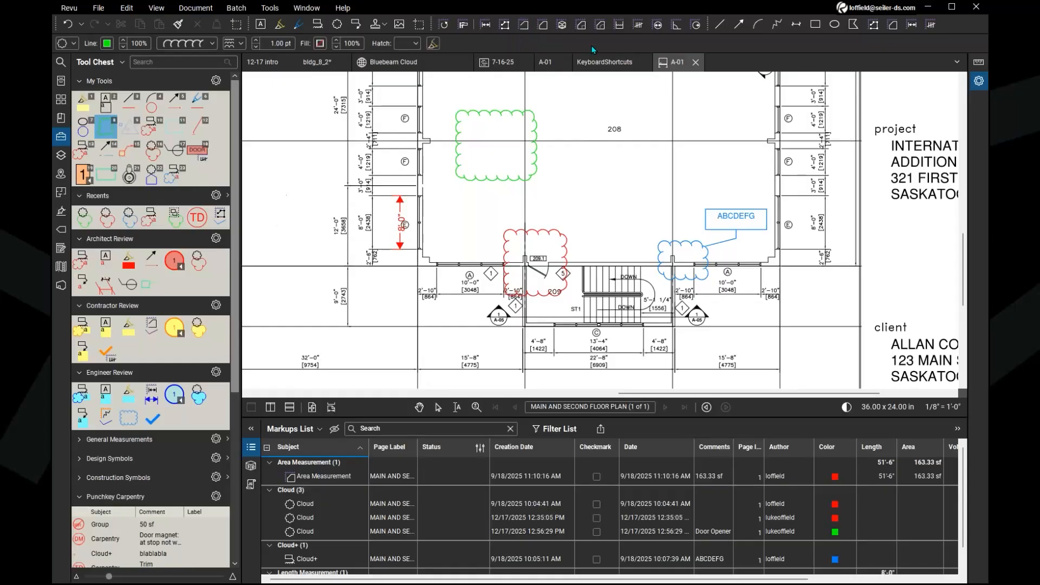
Draw a radius measurement circle of about 6'-10 3/4" in room 208, beside the green cloud.
{"action": "left_click", "coordinate": [697, 26]}
{"action": "left_click", "coordinate": [587, 168]}
{"action": "left_click", "coordinate": [621, 203]}
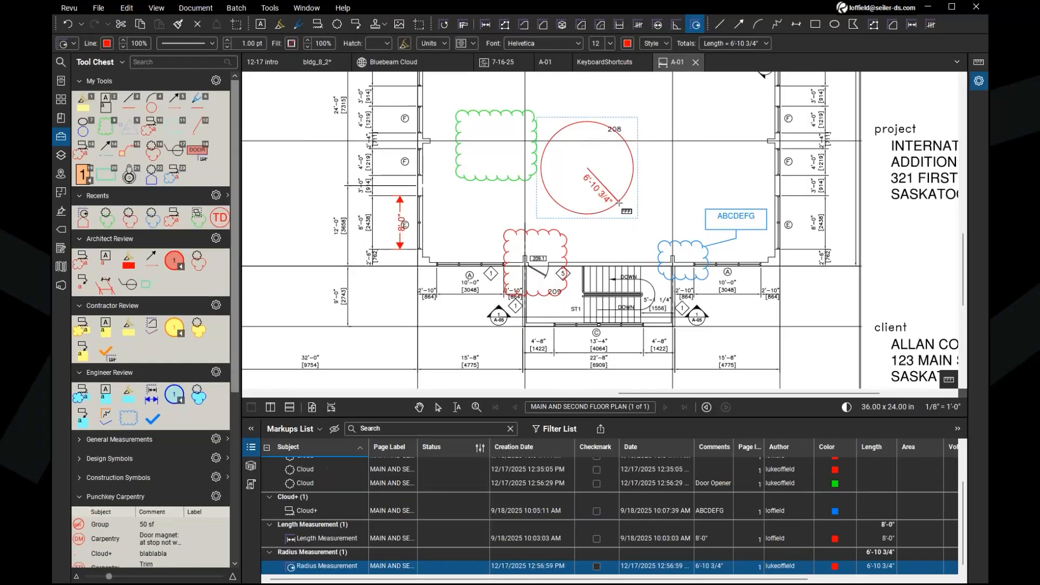
{"action": "key", "text": "Escape"}
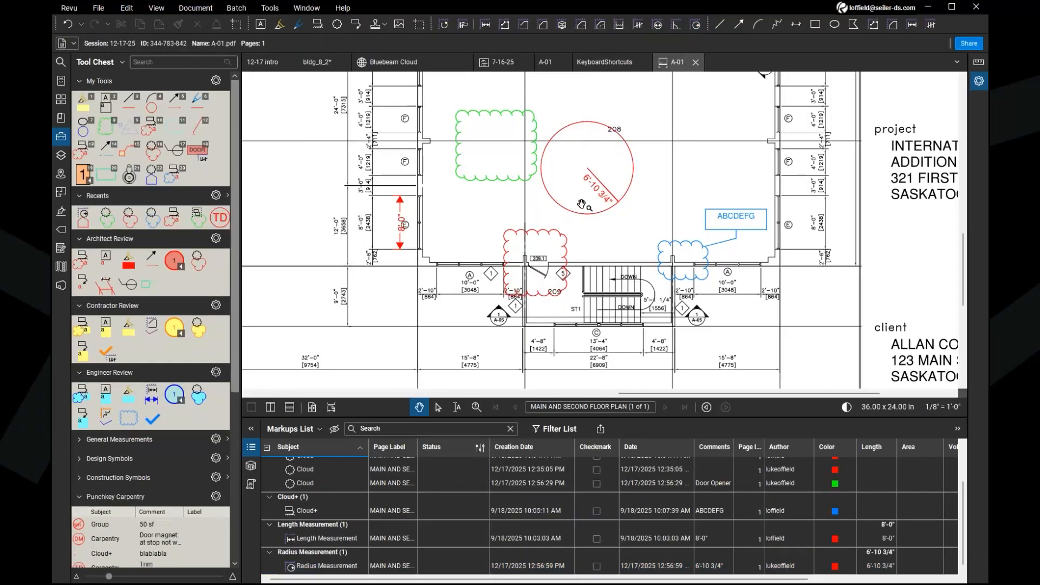
Add the red radius measurement from Recents to the My Tools set, and leave its placement on the drawing.
{"action": "left_click", "coordinate": [85, 221]}
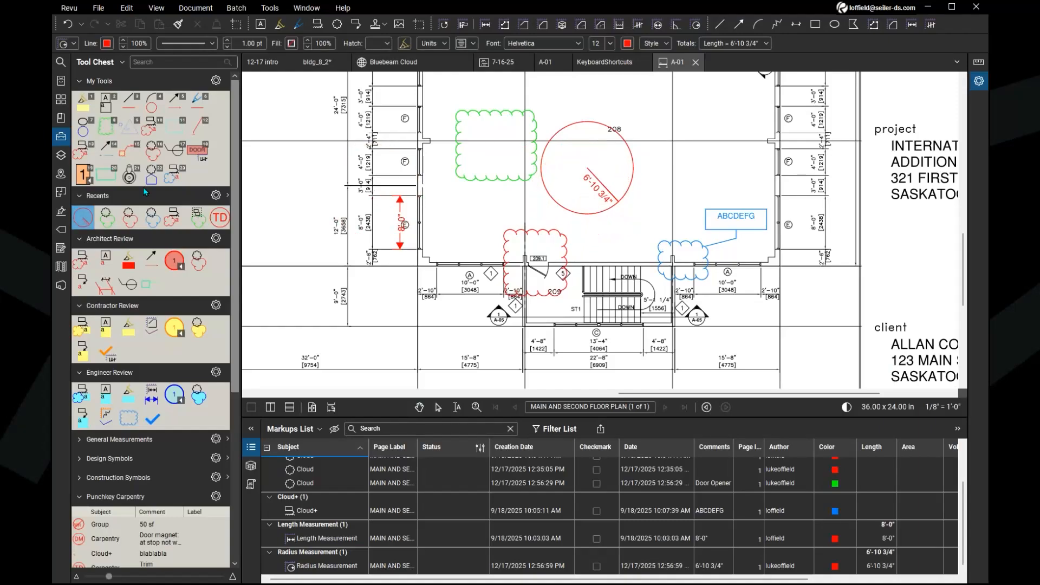
{"action": "left_click_drag", "start_coordinate": [189, 195], "coordinate": [198, 181]}
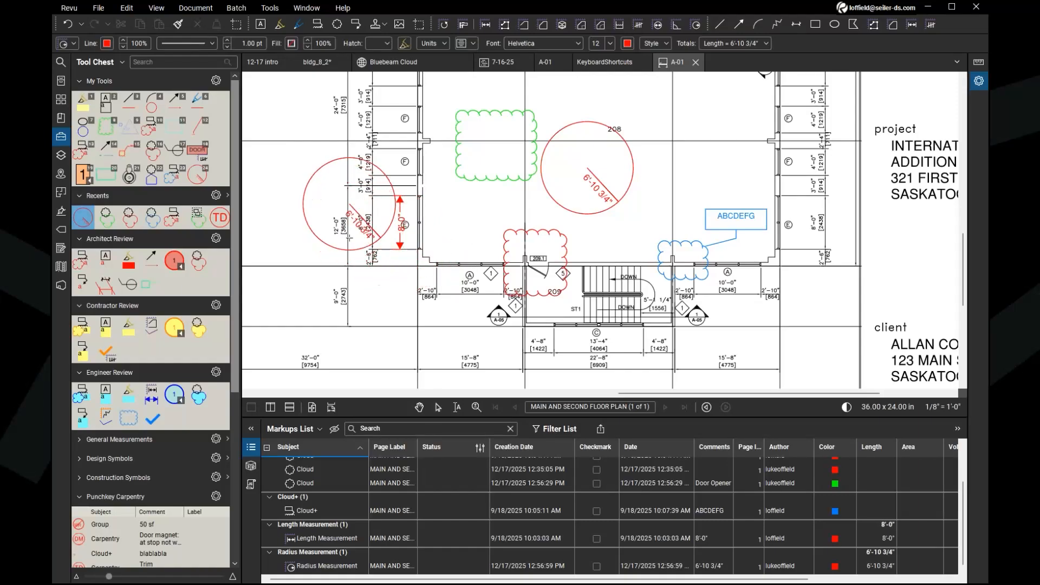
{"action": "key", "text": "Escape"}
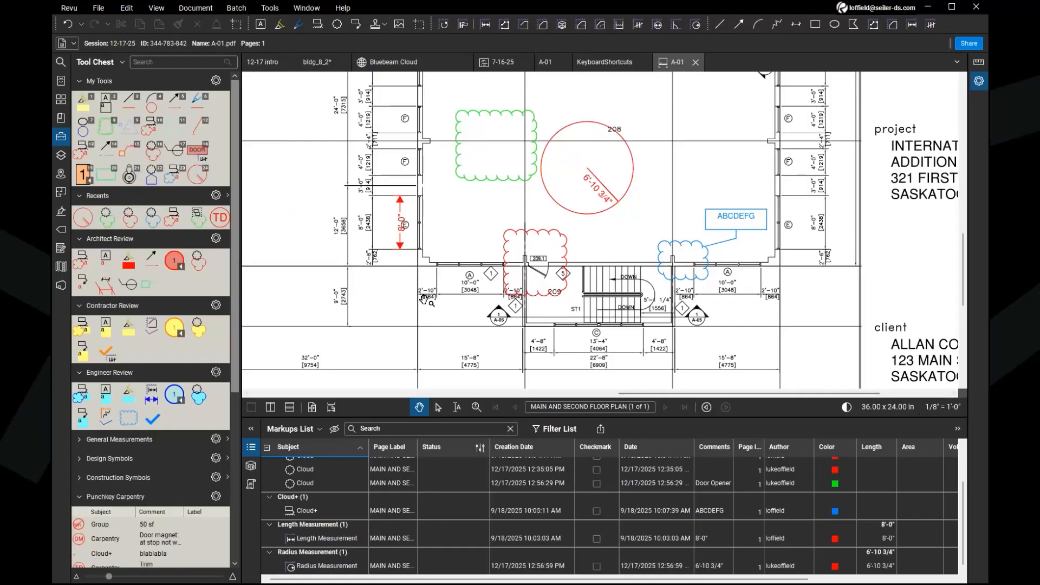
Switch back to the 12-17 intro document and show its presenter slide.
{"action": "left_click", "coordinate": [922, 414]}
{"action": "left_click", "coordinate": [264, 61]}
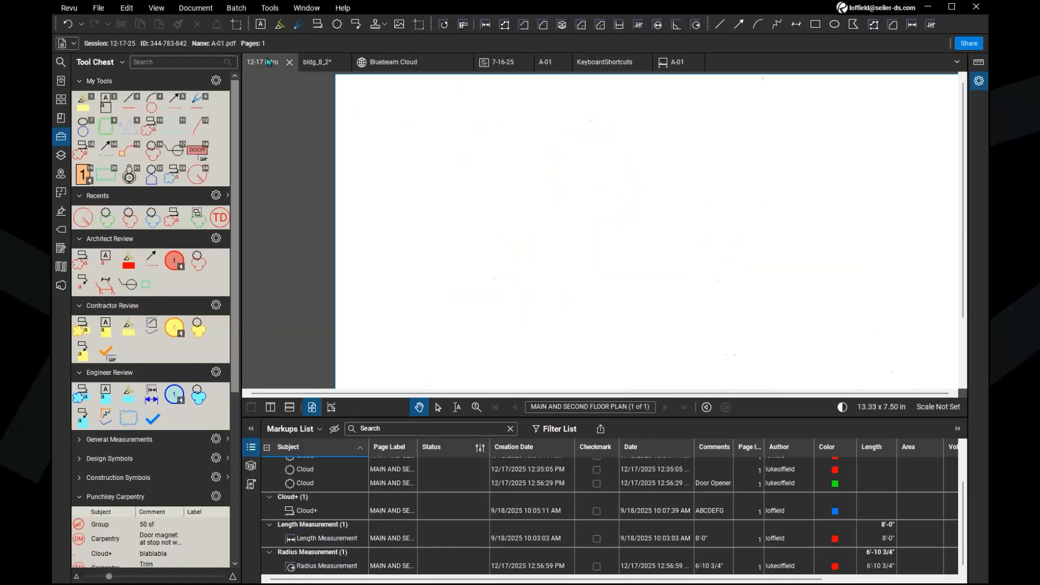
{"action": "scroll", "coordinate": [658, 292], "scroll_direction": "down", "scroll_amount": 3}
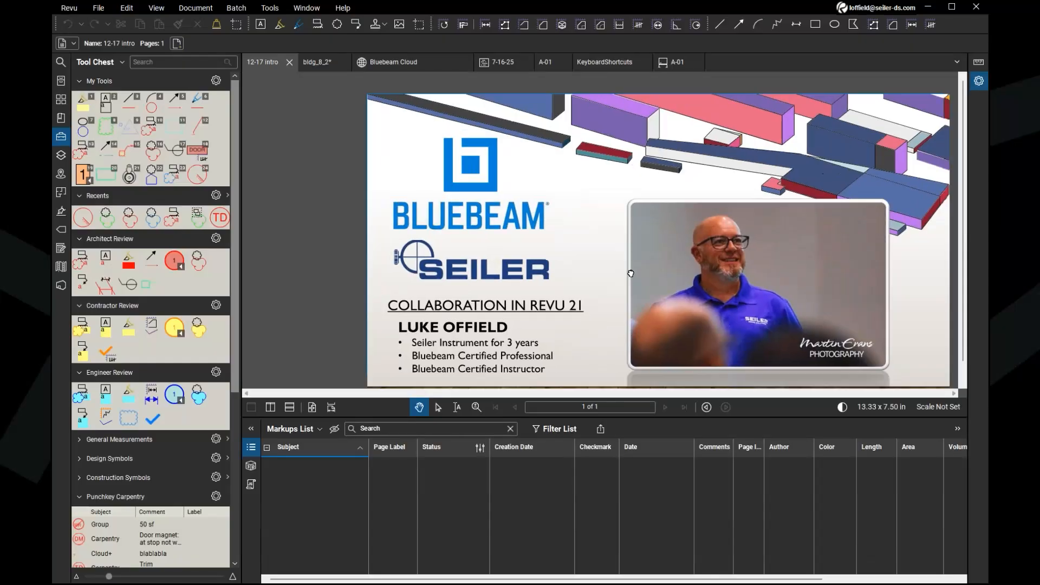